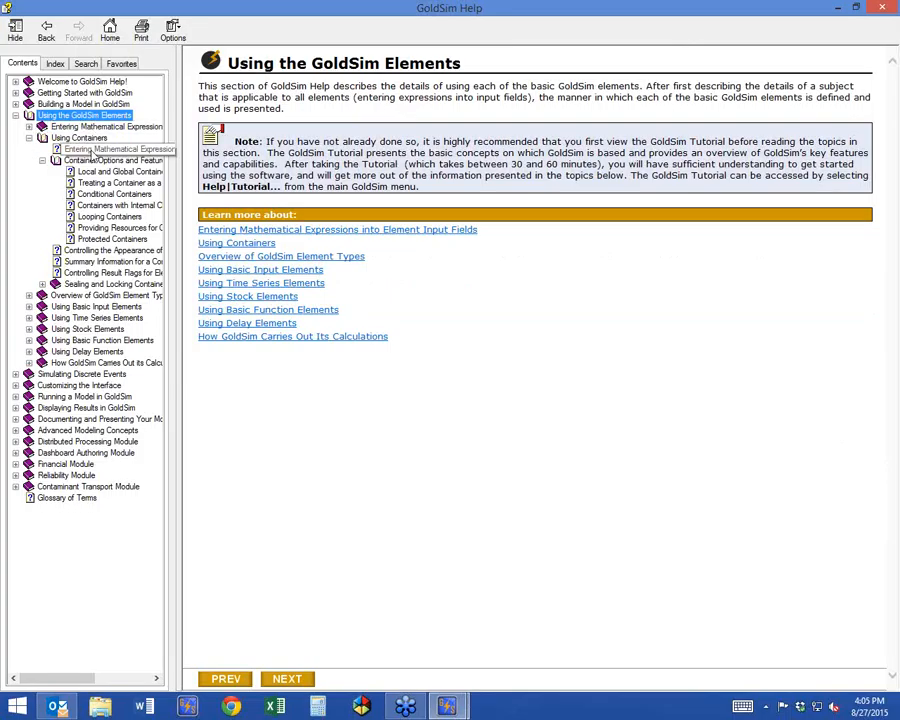
Read the Container Options and Features help topic under Using Containers, including the table of container types, and close the help.
{"action": "left_click", "coordinate": [82, 138]}
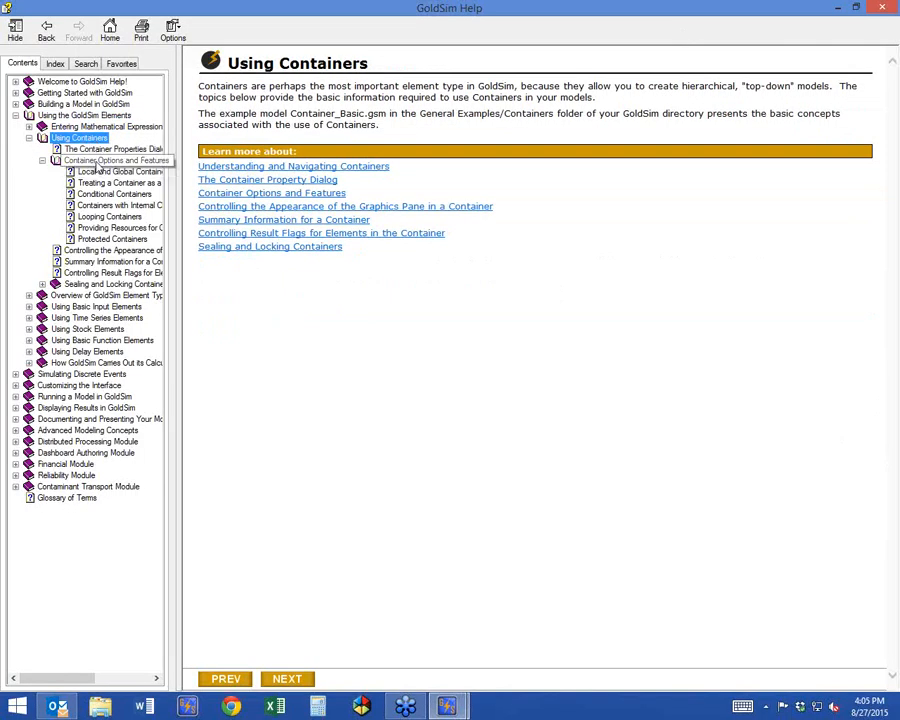
{"action": "left_click", "coordinate": [100, 160]}
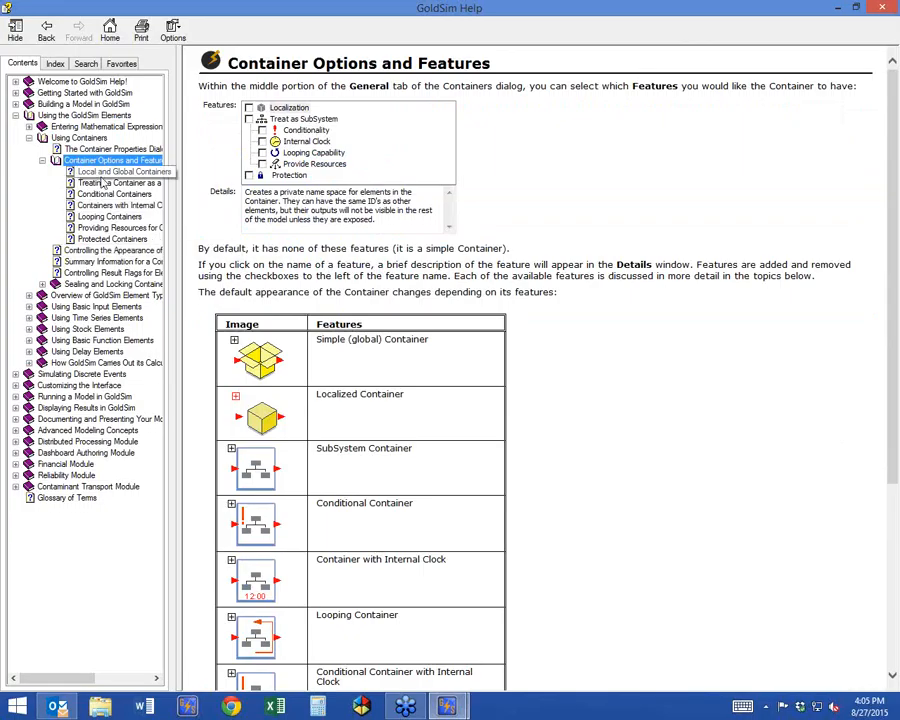
{"action": "left_click", "coordinate": [855, 8]}
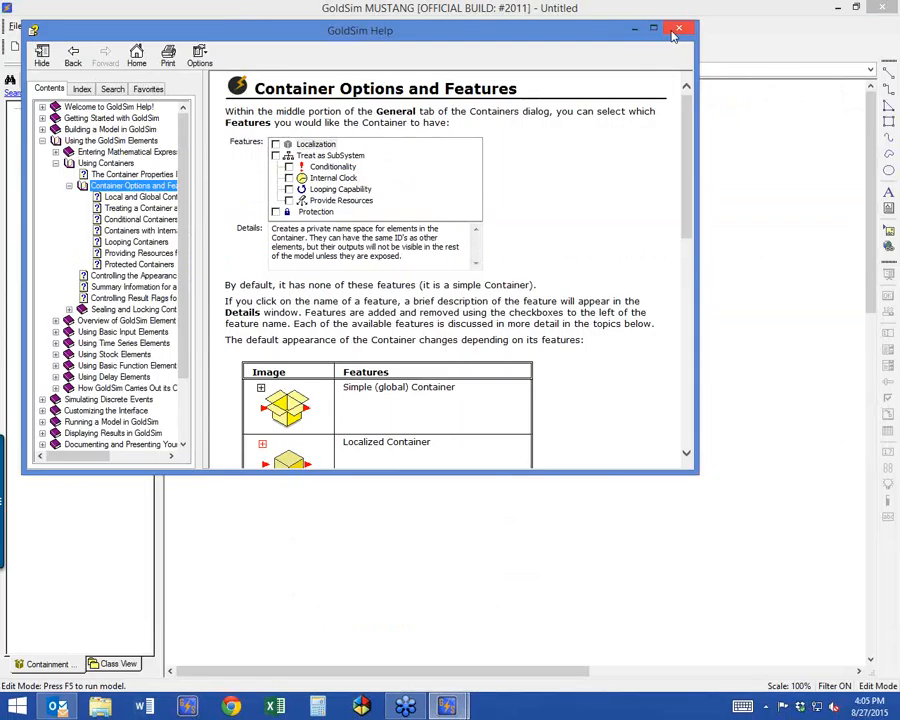
{"action": "left_click_drag", "start_coordinate": [688, 458], "coordinate": [825, 621]}
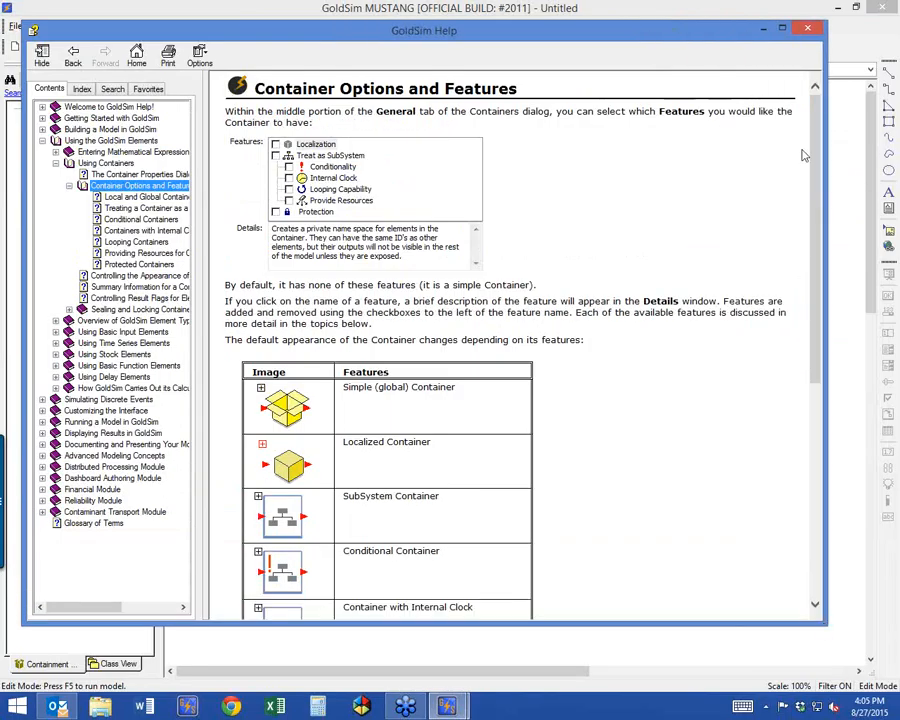
{"action": "scroll", "coordinate": [803, 155], "scroll_direction": "down", "scroll_amount": 6}
{"action": "scroll", "coordinate": [803, 268], "scroll_direction": "up", "scroll_amount": 1}
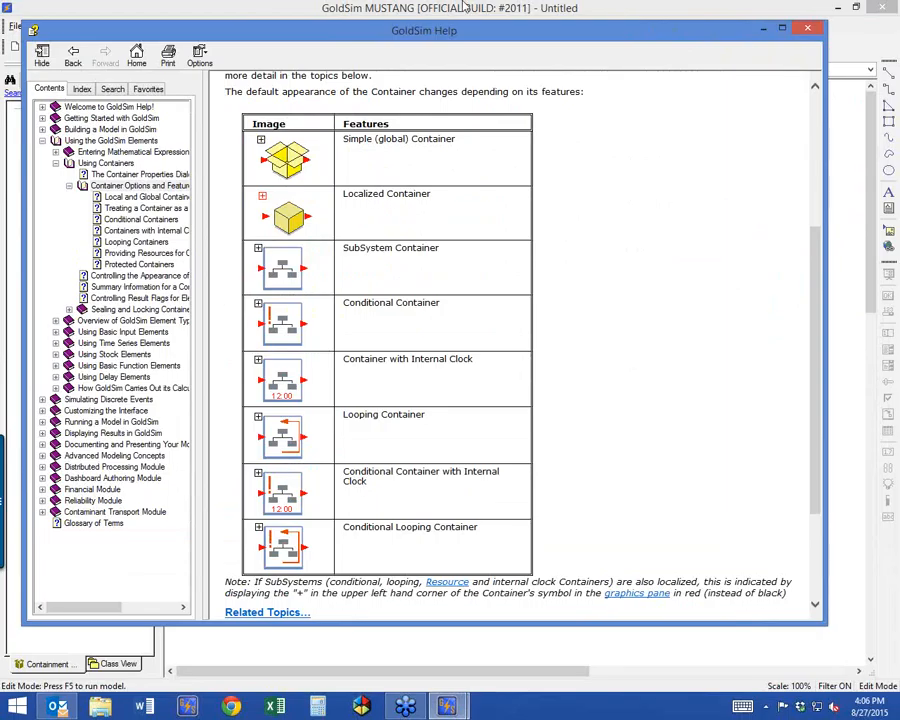
{"action": "left_click", "coordinate": [808, 33]}
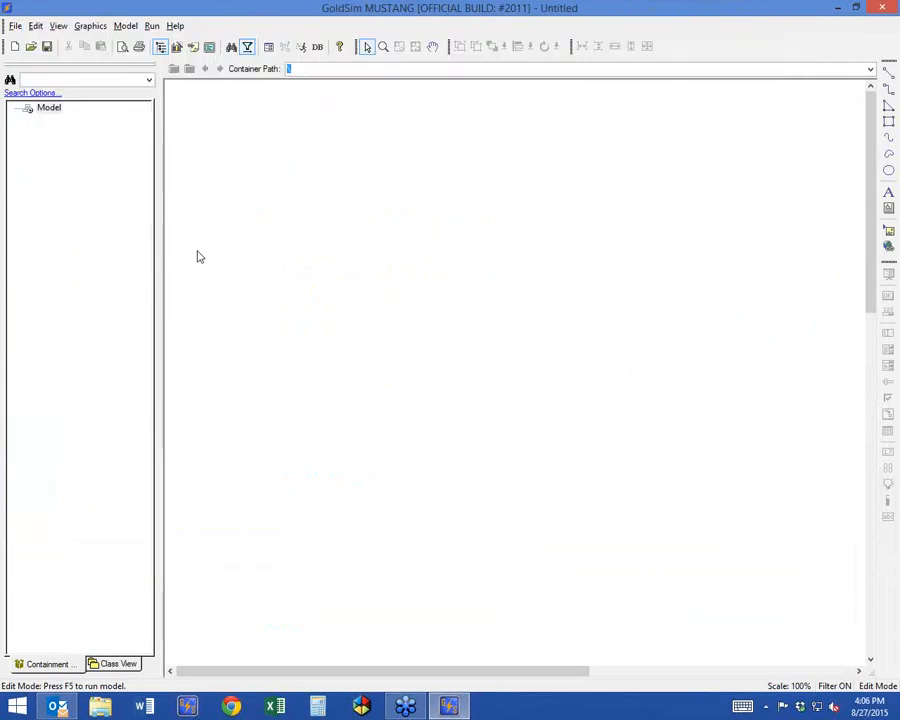
Open Pond_Flow_Network.gsm from the Presentations and Training > Webinars > Containers folder on the GTGData drive.
{"action": "left_click", "coordinate": [15, 27]}
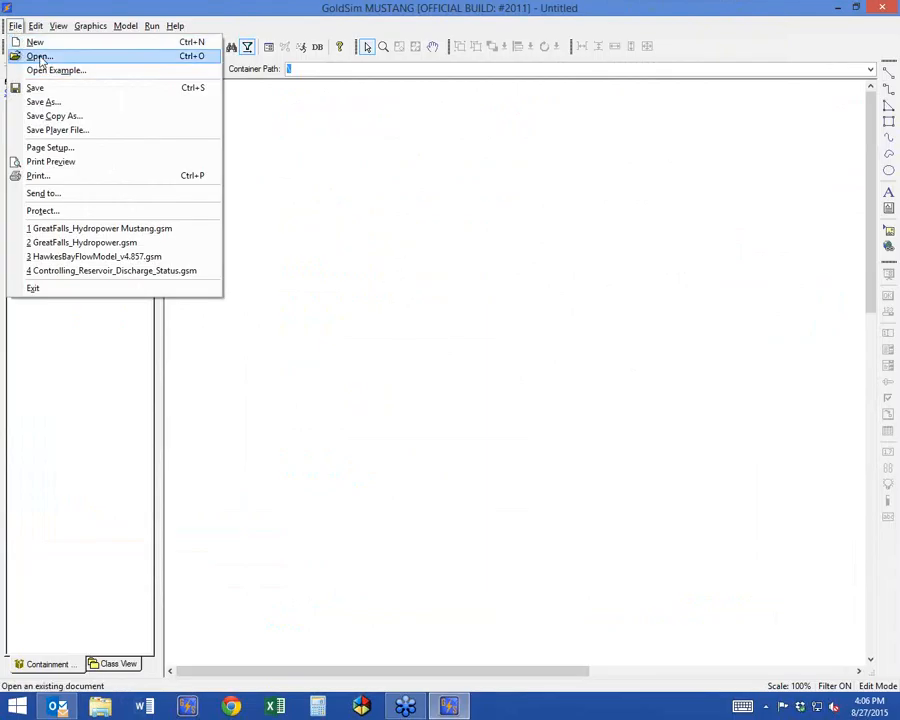
{"action": "left_click", "coordinate": [36, 56]}
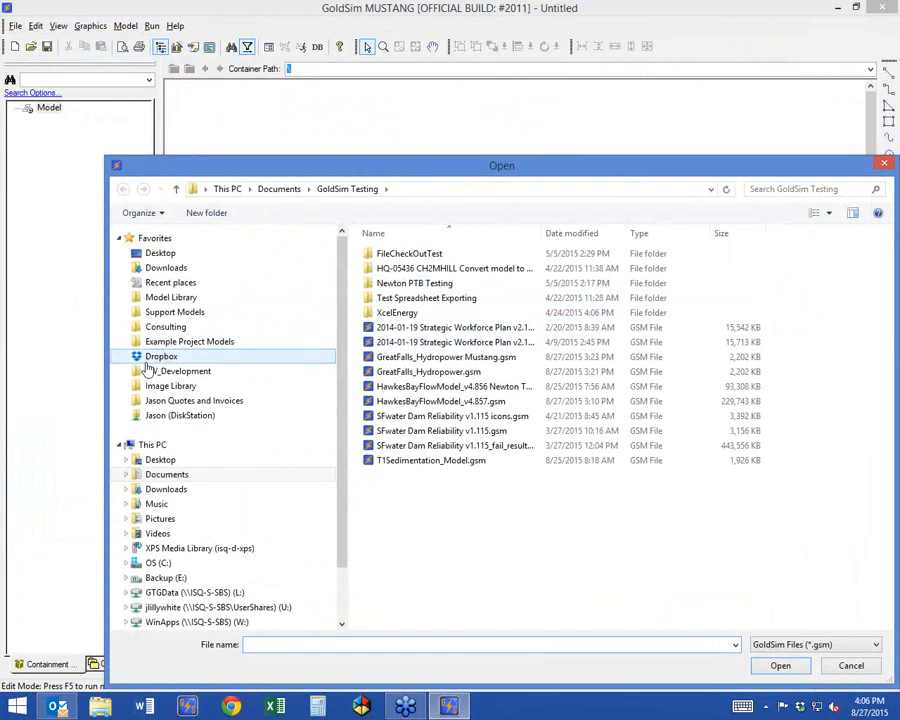
{"action": "left_click", "coordinate": [180, 592]}
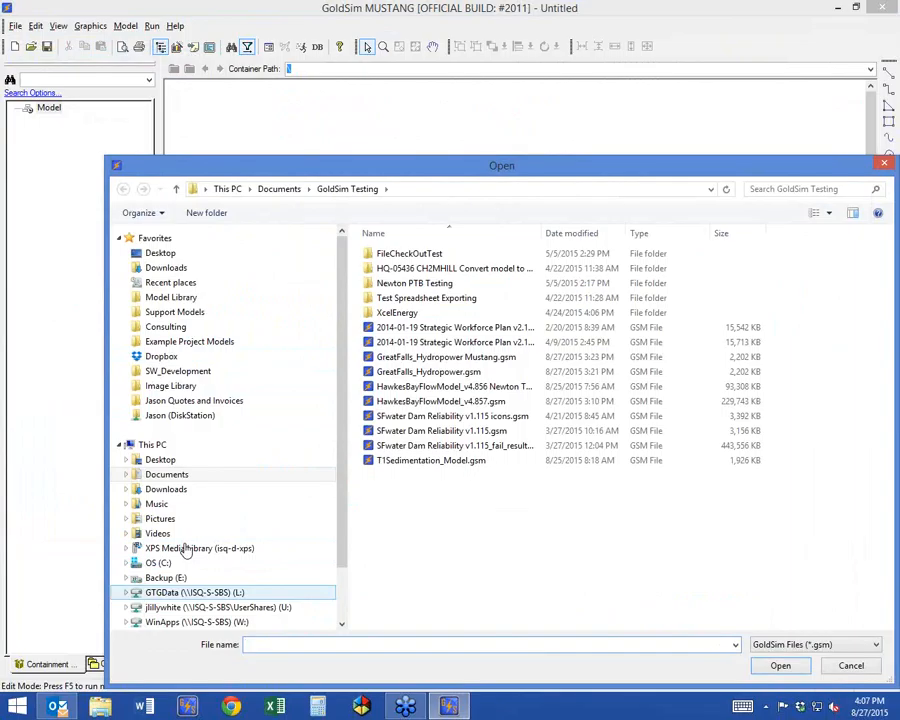
{"action": "double_click", "coordinate": [420, 356]}
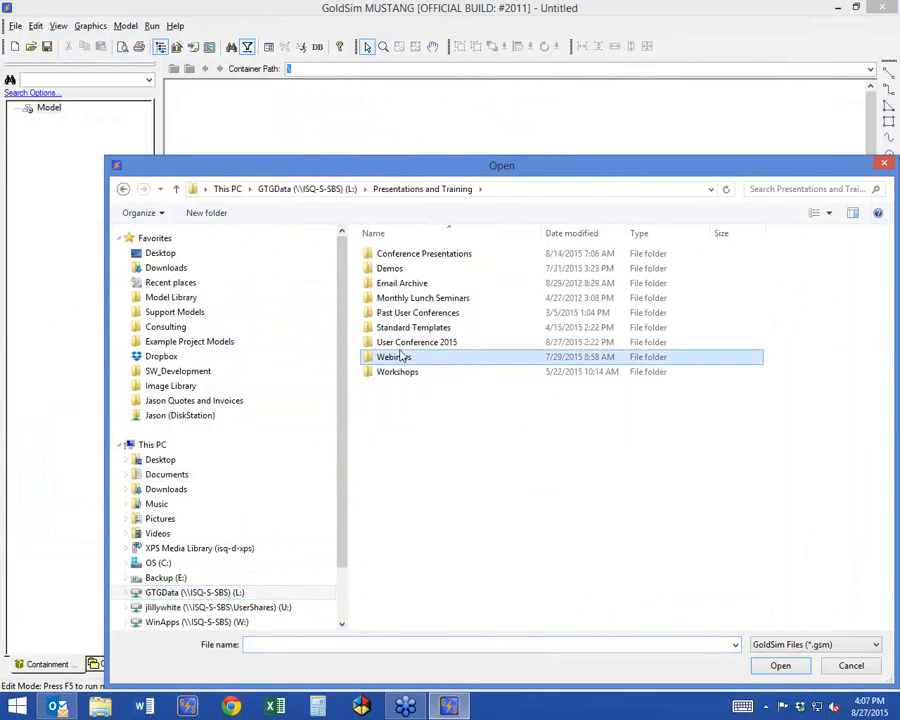
{"action": "double_click", "coordinate": [398, 358]}
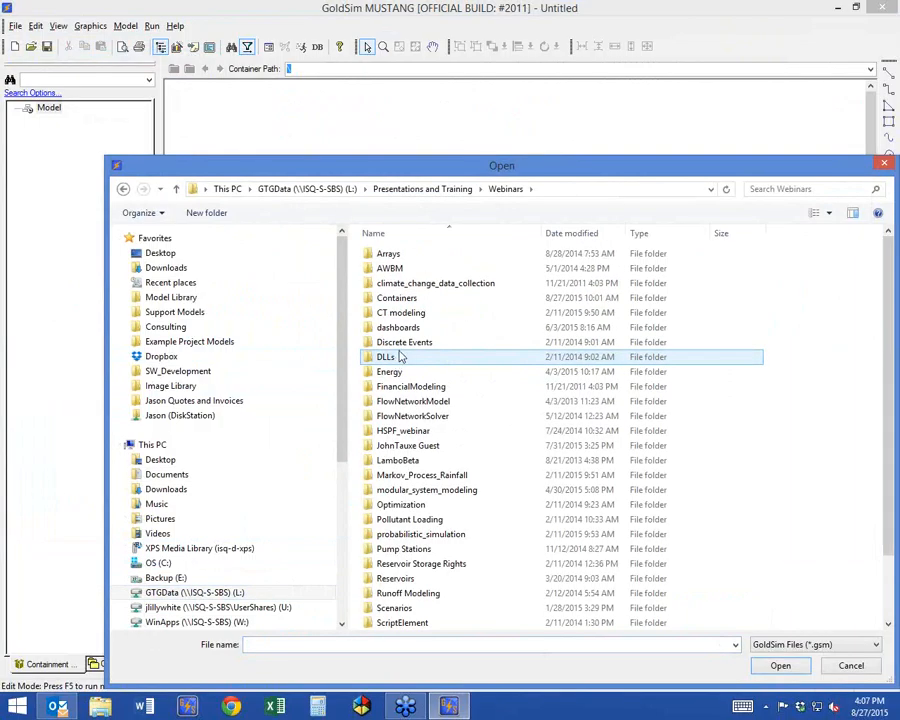
{"action": "left_click", "coordinate": [418, 302]}
{"action": "double_click", "coordinate": [418, 300]}
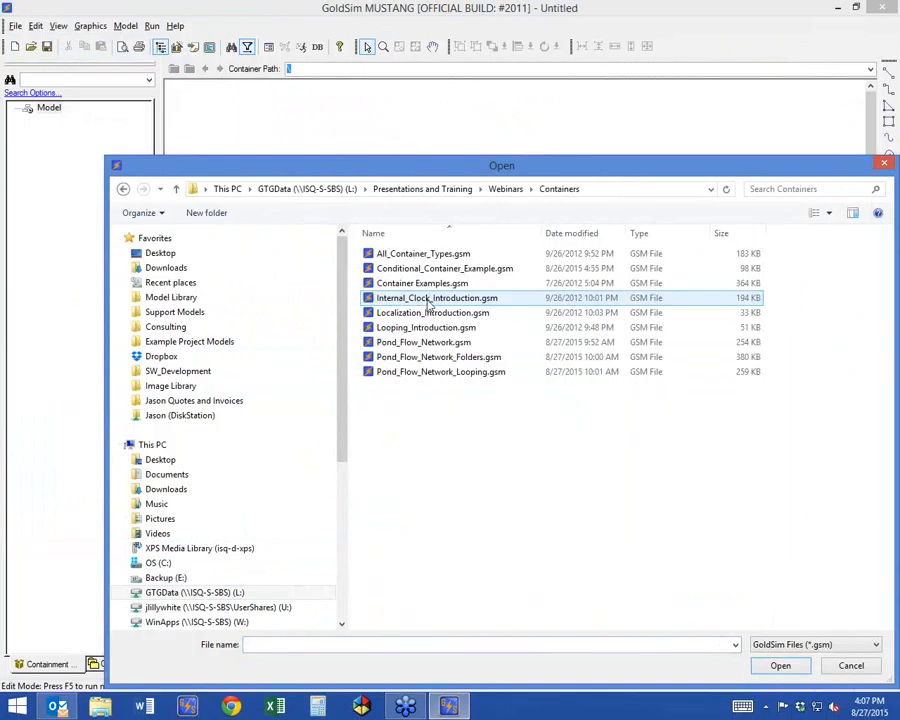
{"action": "double_click", "coordinate": [412, 343]}
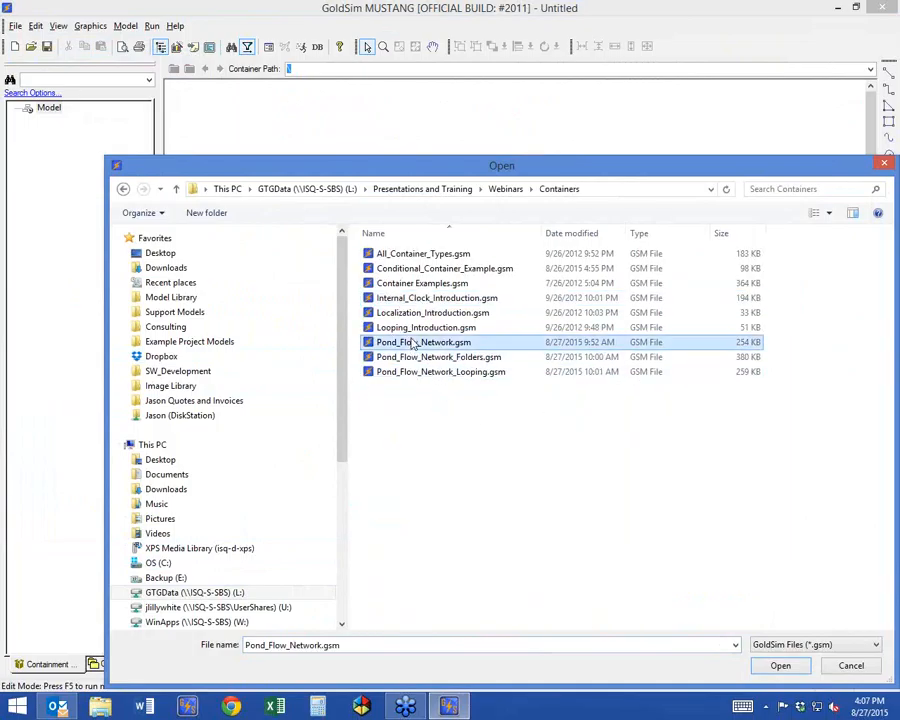
Start a second GoldSim Pro session and open Pond_Flow_Network_Folders.gsm in it.
{"action": "right_click", "coordinate": [448, 706]}
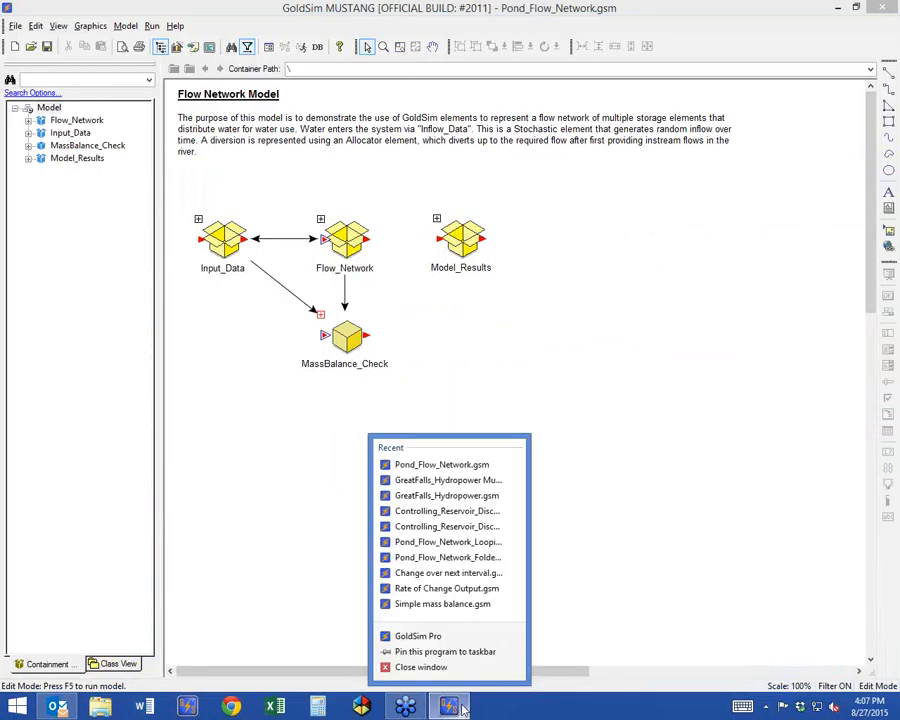
{"action": "left_click", "coordinate": [446, 637]}
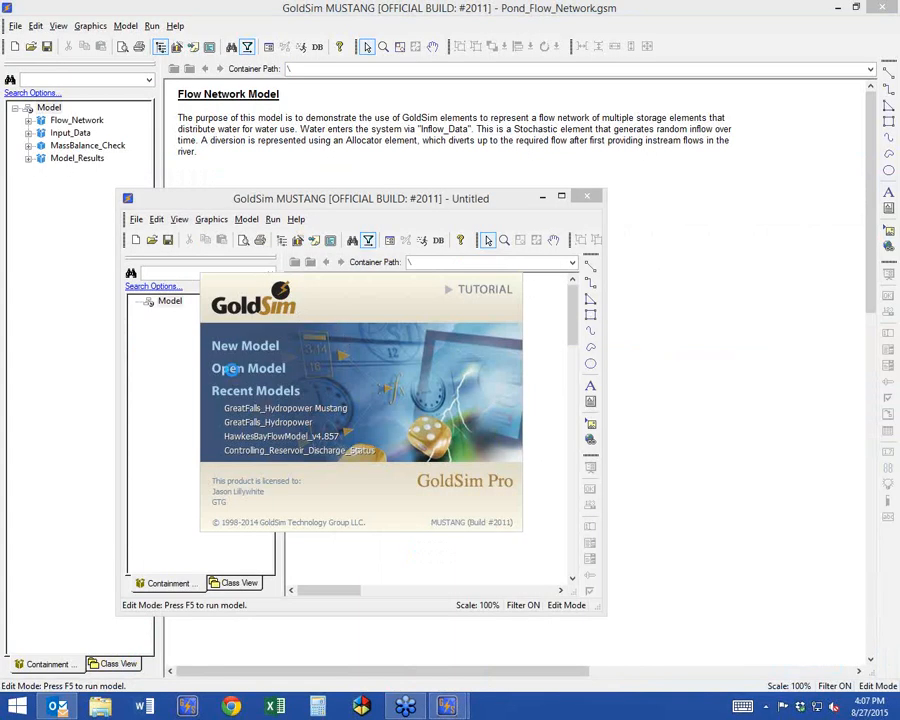
{"action": "left_click", "coordinate": [232, 368]}
{"action": "double_click", "coordinate": [414, 366]}
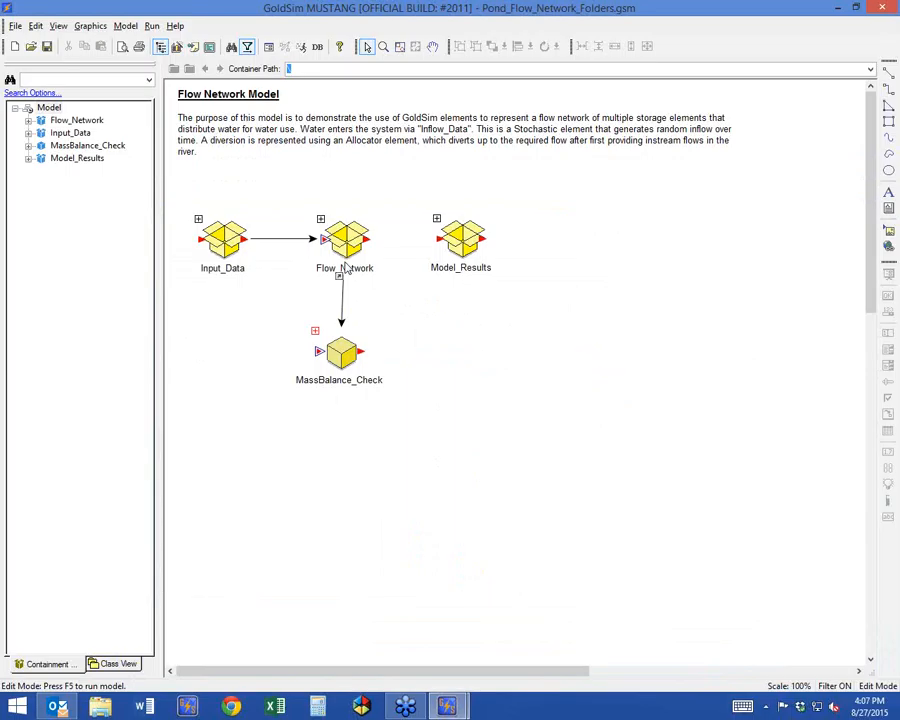
Align the MassBalance_Check container directly beneath Flow_Network in the Pond_Flow_Network_Folders model.
{"action": "left_click", "coordinate": [342, 345]}
{"action": "left_click_drag", "start_coordinate": [343, 343], "coordinate": [346, 348]}
{"action": "left_click", "coordinate": [481, 374]}
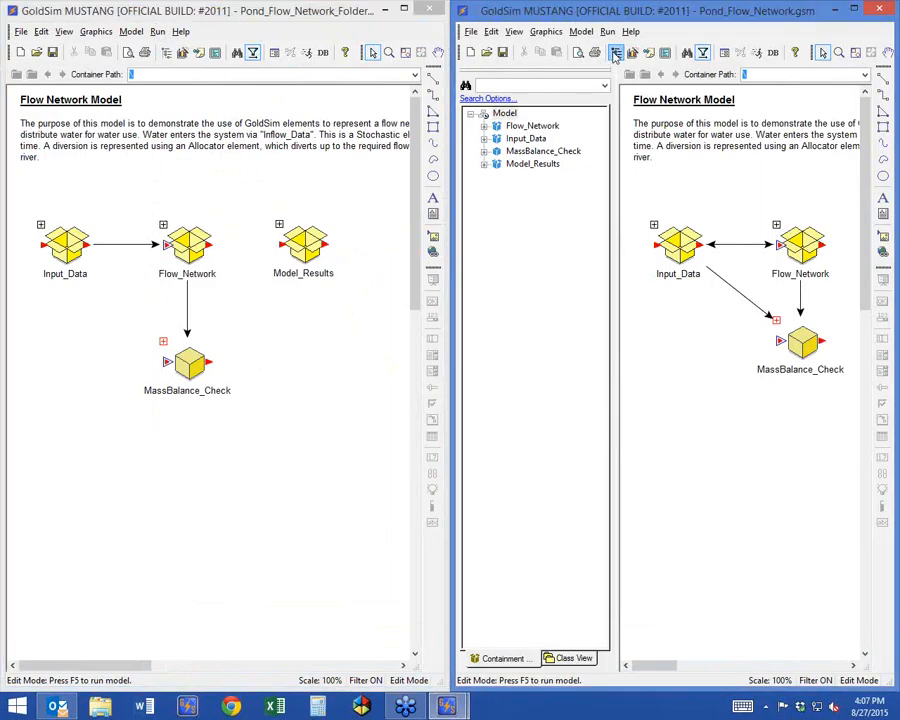
Hide the model browser tree in Pond_Flow_Network.gsm and compare the top-level containers of the two models.
{"action": "left_click", "coordinate": [616, 52]}
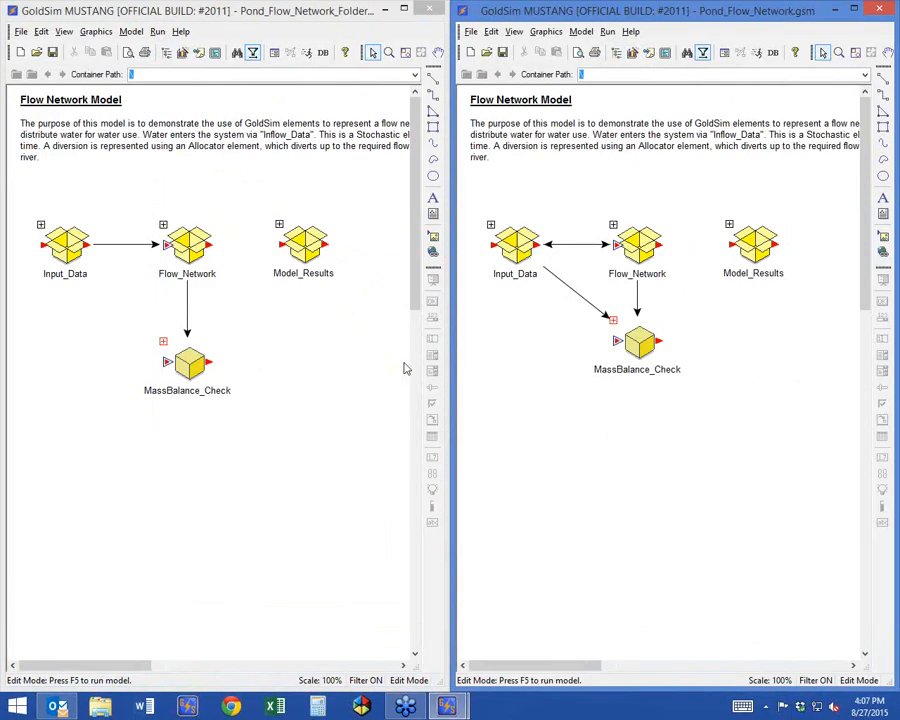
{"action": "left_click", "coordinate": [243, 346]}
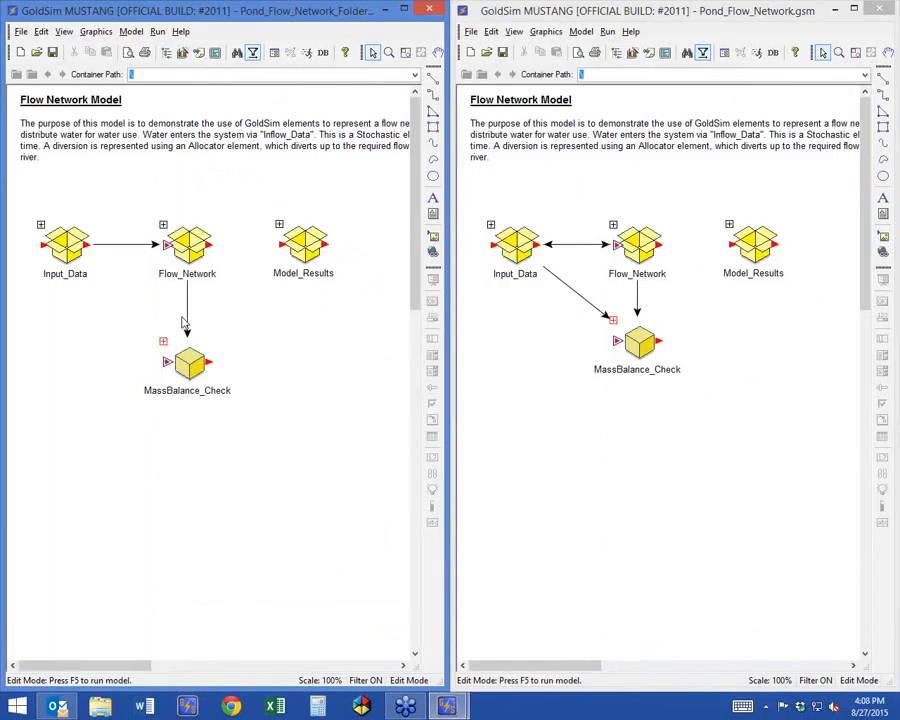
{"action": "left_click", "coordinate": [550, 381]}
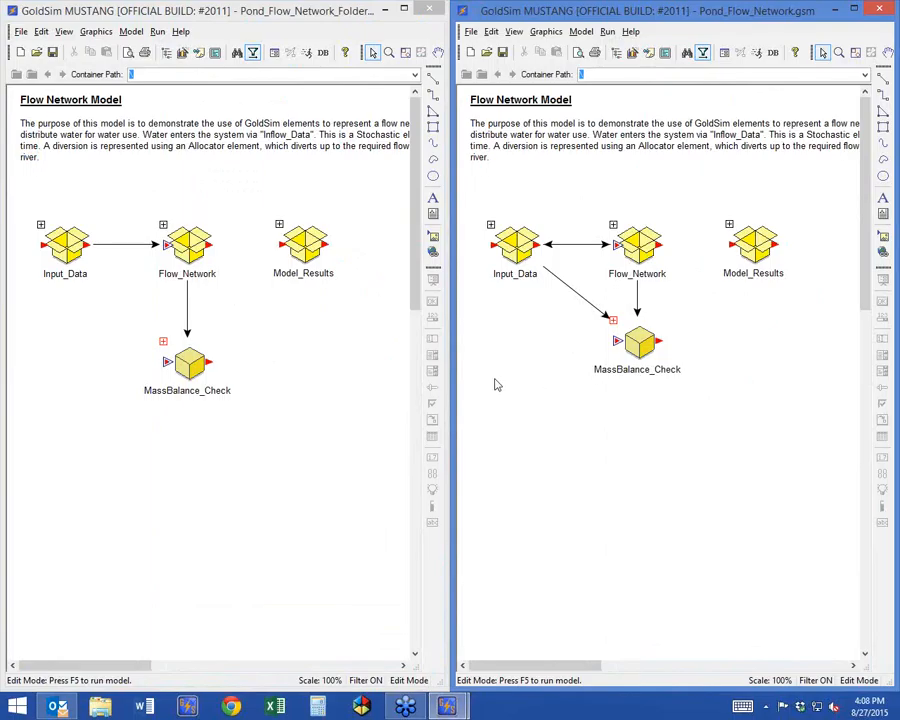
{"action": "left_click", "coordinate": [282, 374]}
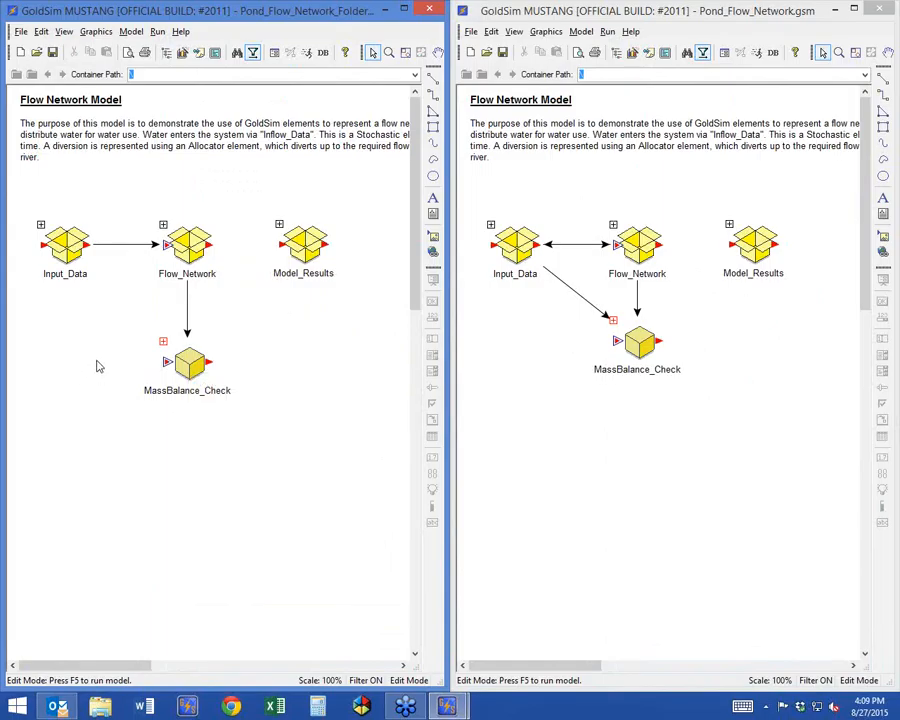
Look inside the Input_Data container of the Folders model, and enter its Flow_Network container instead.
{"action": "double_click", "coordinate": [58, 238]}
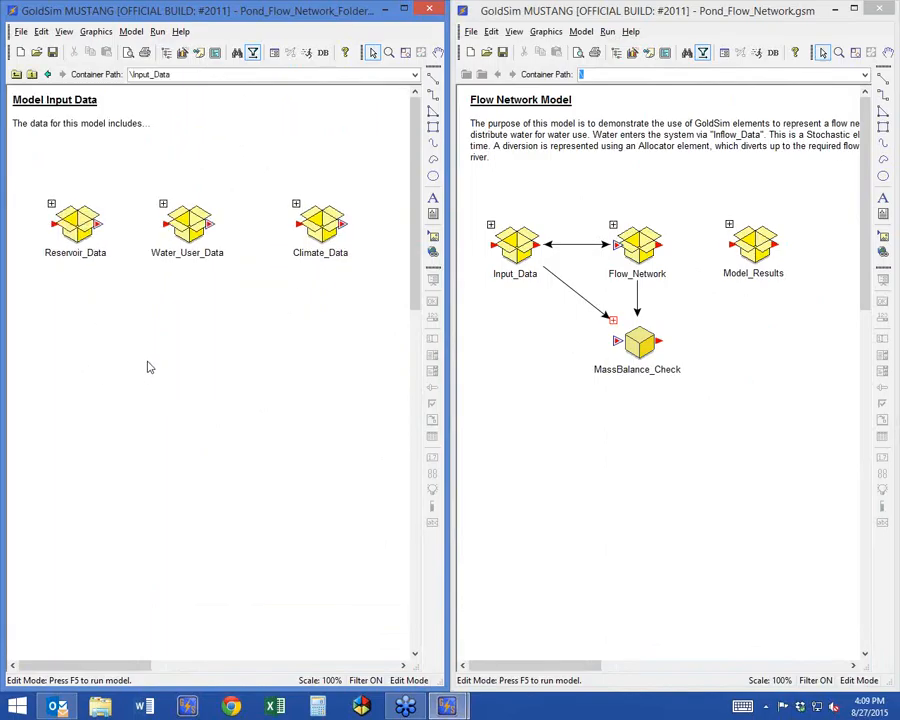
{"action": "left_click", "coordinate": [16, 74]}
{"action": "double_click", "coordinate": [177, 240]}
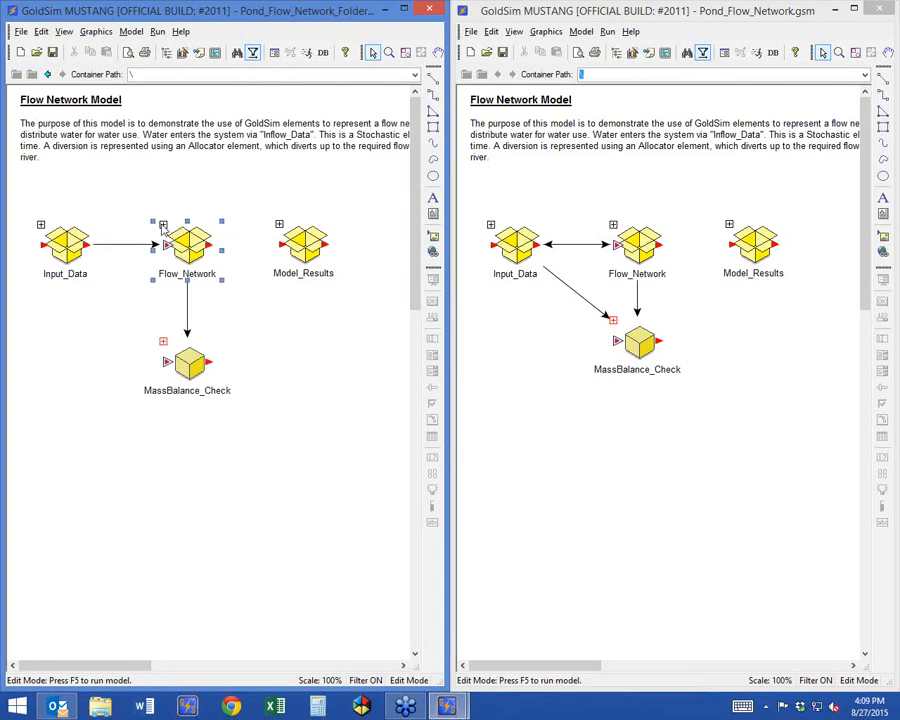
Move the Upstream and Downstream containers farther left, away from the ponds in the flow network diagram.
{"action": "mouse_move", "coordinate": [123, 668]}
{"action": "left_mouse_down"}
{"action": "mouse_move", "coordinate": [162, 666]}
{"action": "mouse_move", "coordinate": [136, 666]}
{"action": "left_mouse_up"}
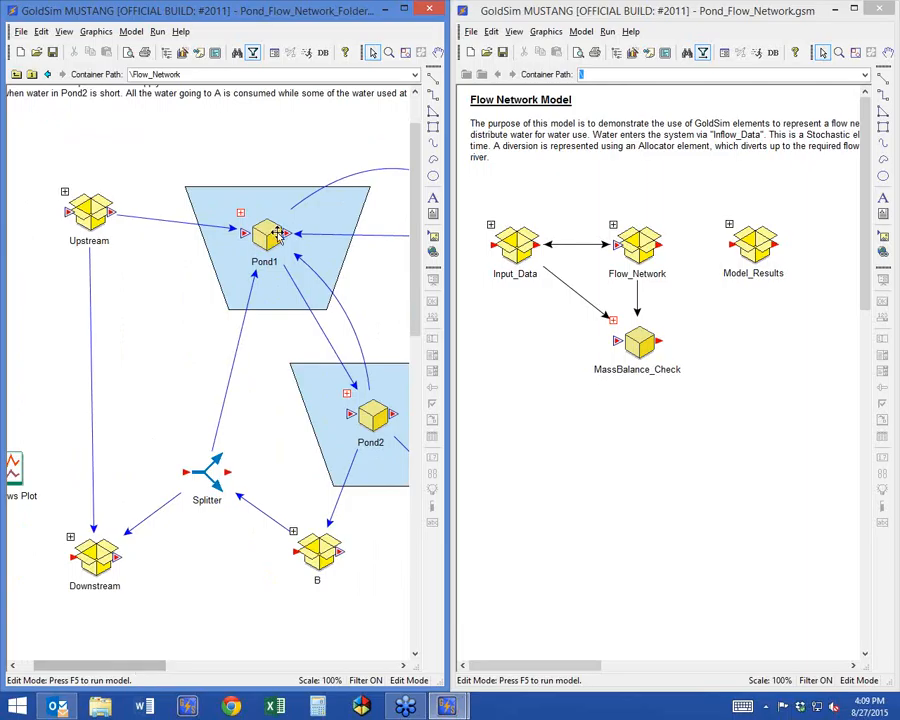
{"action": "left_click", "coordinate": [89, 212]}
{"action": "left_click_drag", "start_coordinate": [89, 212], "coordinate": [57, 195]}
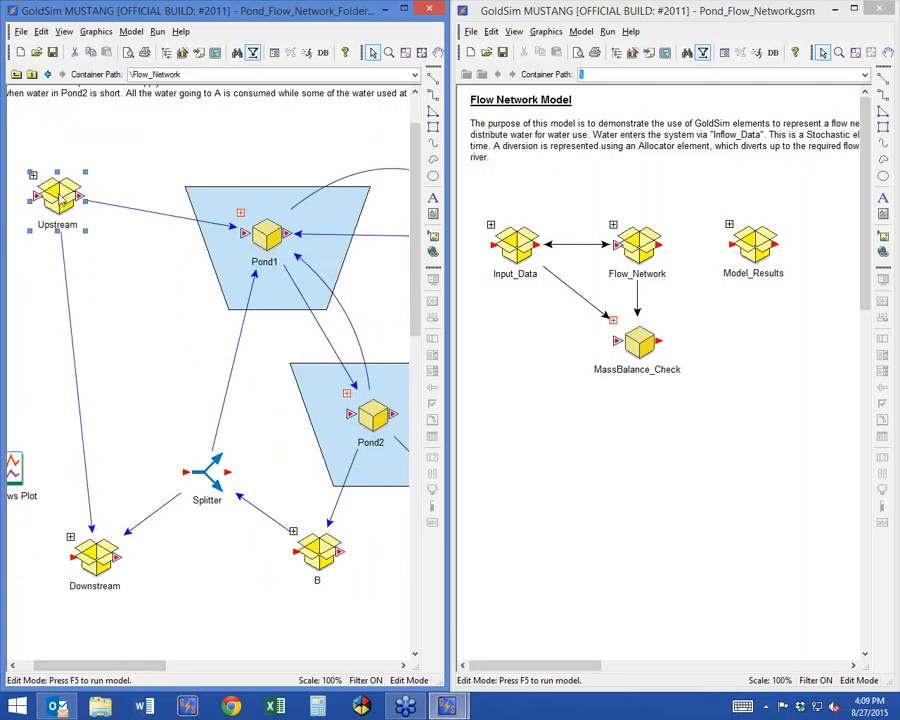
{"action": "left_click_drag", "start_coordinate": [94, 556], "coordinate": [38, 561]}
{"action": "left_click_drag", "start_coordinate": [52, 192], "coordinate": [26, 192]}
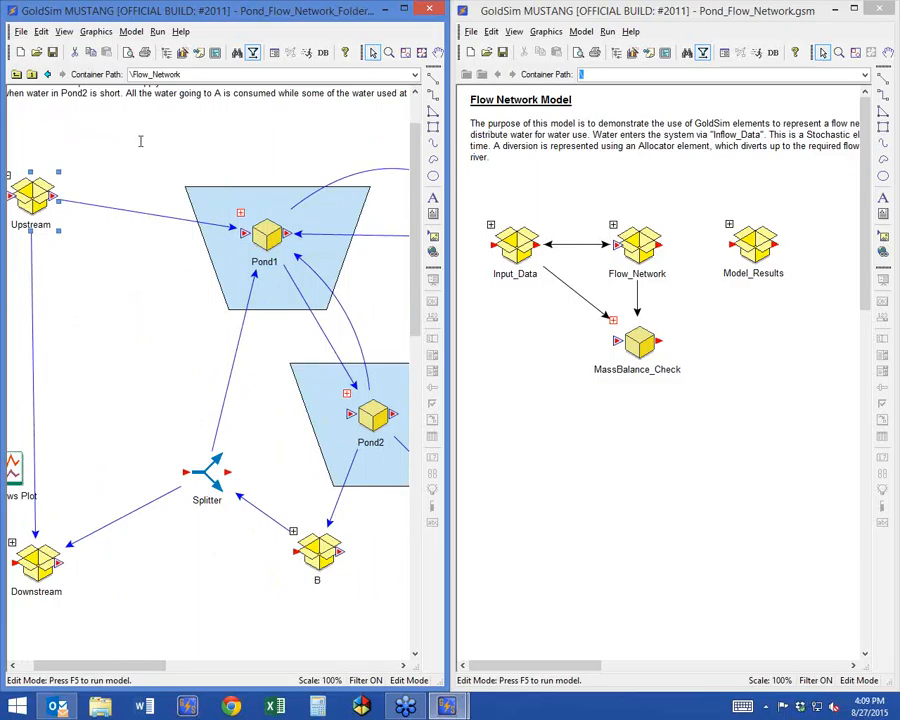
Move the Pond1 and Pond2 containers together with their blue background shapes up and left, closer to Upstream.
{"action": "left_click", "coordinate": [346, 222]}
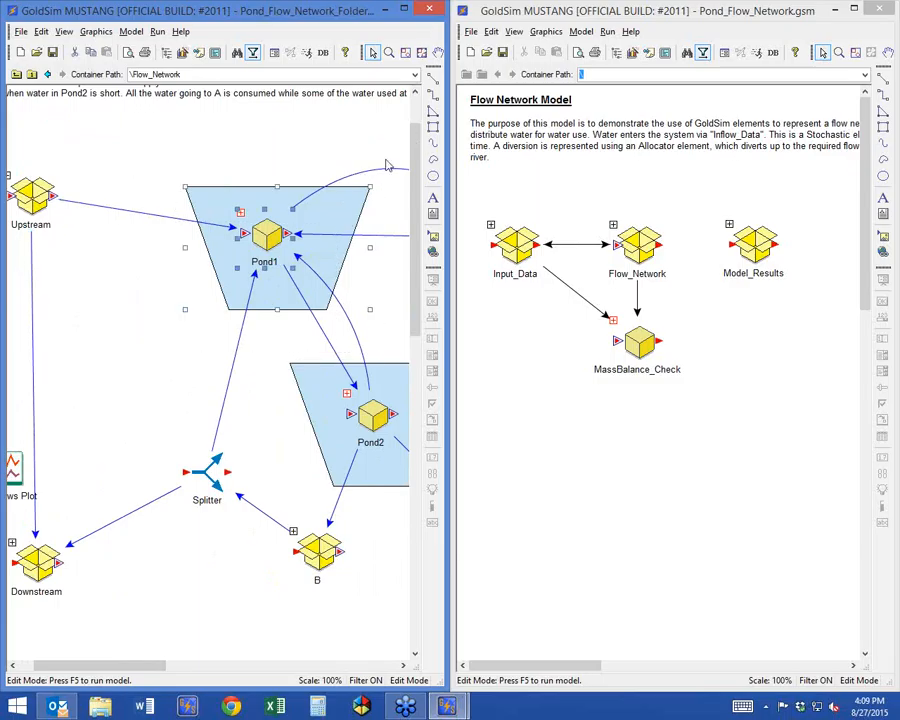
{"action": "left_click_drag", "start_coordinate": [340, 214], "coordinate": [237, 188]}
{"action": "left_click_drag", "start_coordinate": [244, 338], "coordinate": [532, 543]}
{"action": "left_click_drag", "start_coordinate": [296, 380], "coordinate": [201, 338]}
Shift the Splitter and the water user containers B and A left to follow the relocated ponds.
{"action": "left_click_drag", "start_coordinate": [196, 468], "coordinate": [94, 467]}
{"action": "left_click", "coordinate": [326, 551]}
{"action": "left_click_drag", "start_coordinate": [326, 551], "coordinate": [210, 526]}
{"action": "left_click_drag", "start_coordinate": [134, 666], "coordinate": [180, 672]}
{"action": "left_click_drag", "start_coordinate": [310, 537], "coordinate": [201, 538]}
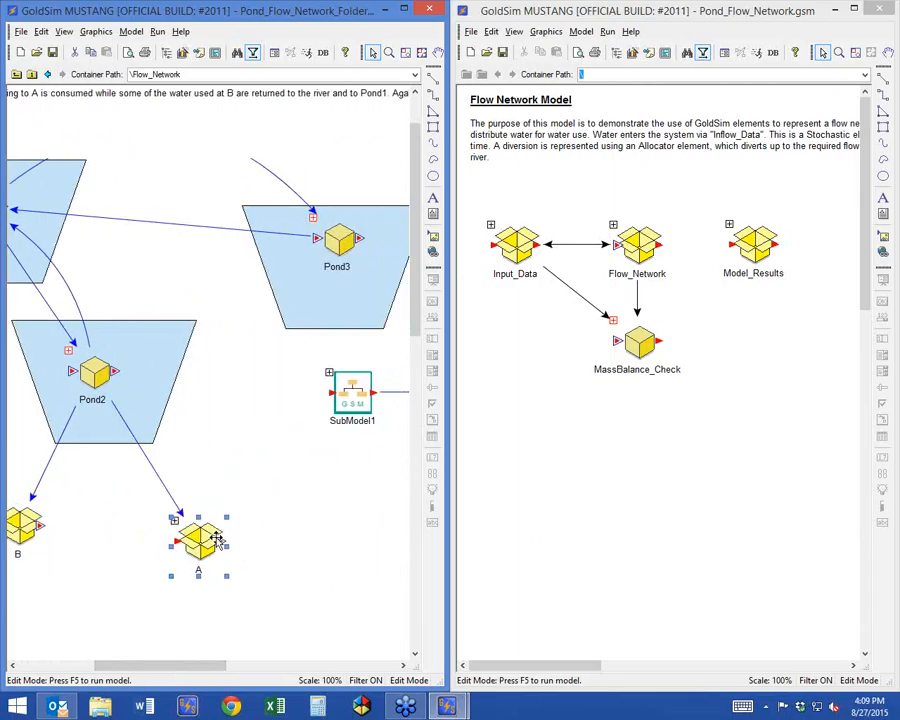
Move the Pond3 container and its blue background shape left, closer to Pond1.
{"action": "left_click_drag", "start_coordinate": [323, 242], "coordinate": [178, 240]}
{"action": "left_click", "coordinate": [298, 276]}
{"action": "left_click_drag", "start_coordinate": [298, 276], "coordinate": [163, 259]}
Reposition containers A and B closer together, just below Pond2.
{"action": "left_click", "coordinate": [40, 668]}
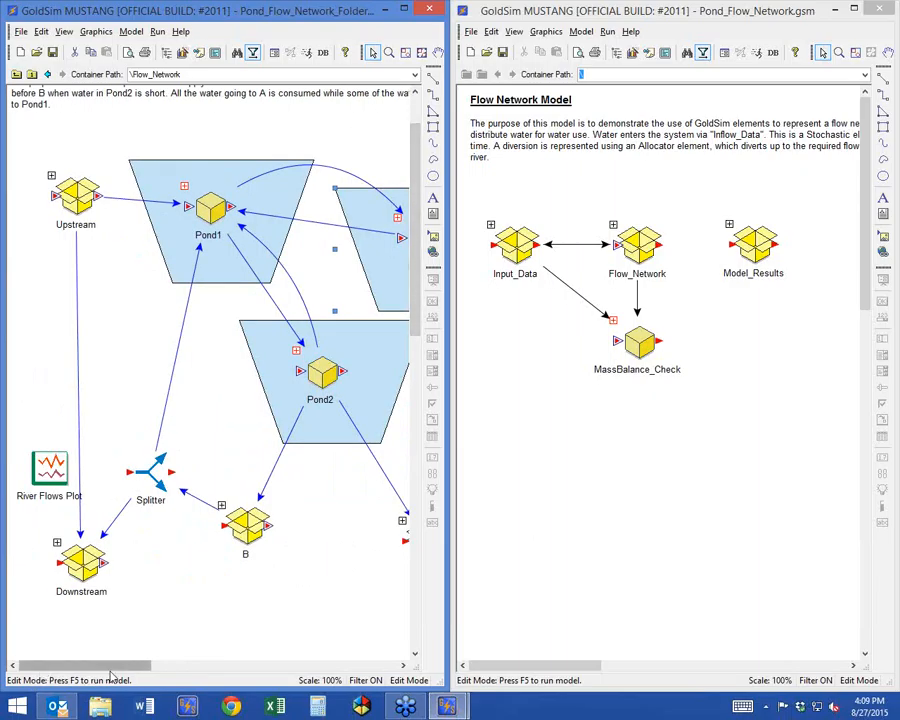
{"action": "left_click_drag", "start_coordinate": [114, 667], "coordinate": [128, 666]}
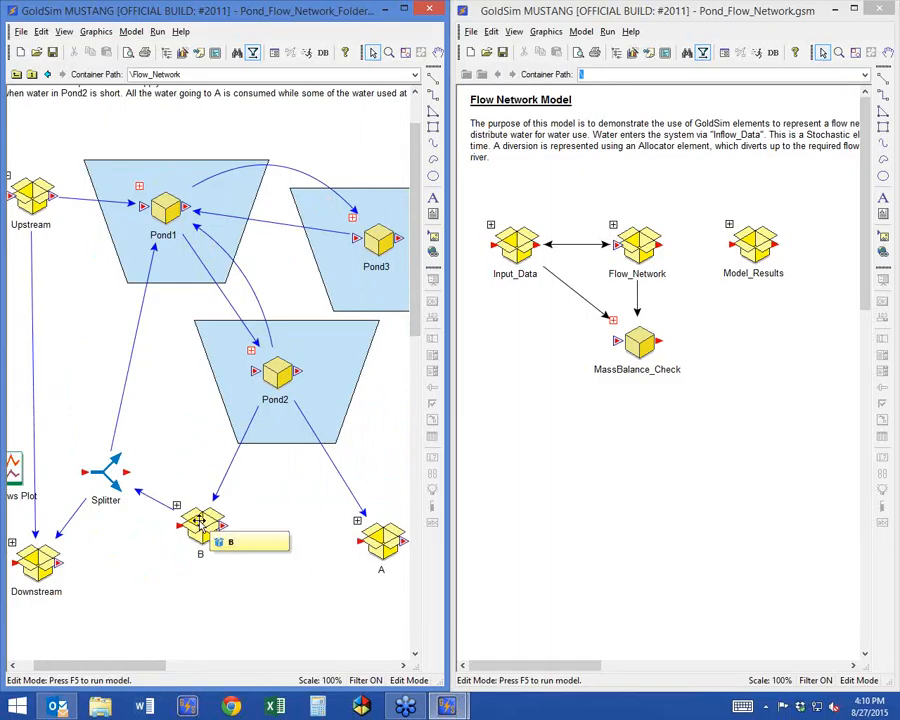
{"action": "left_click_drag", "start_coordinate": [390, 543], "coordinate": [345, 515]}
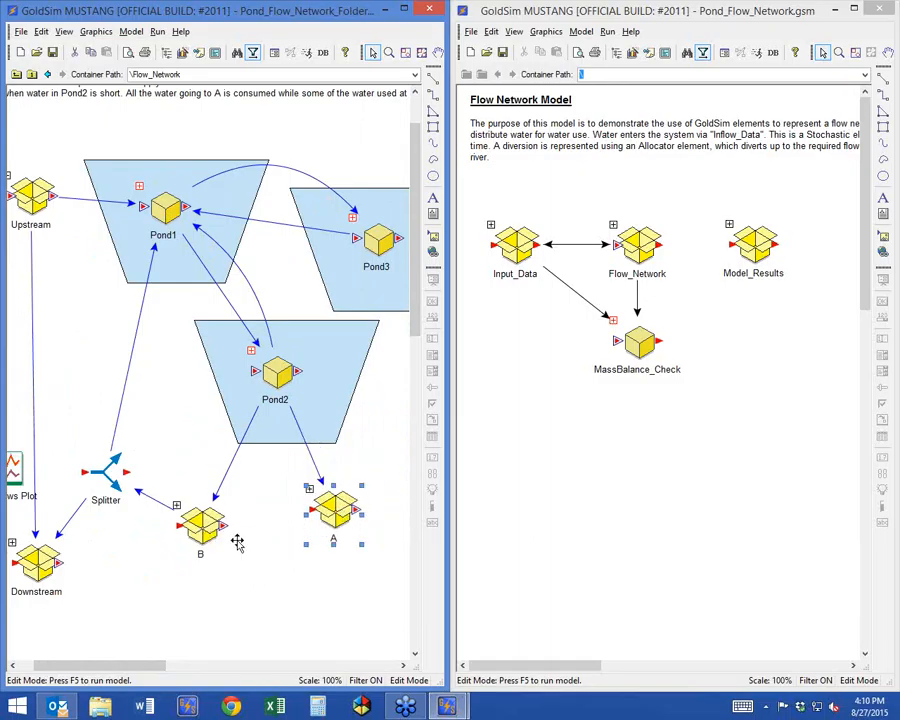
{"action": "left_click_drag", "start_coordinate": [200, 524], "coordinate": [222, 500]}
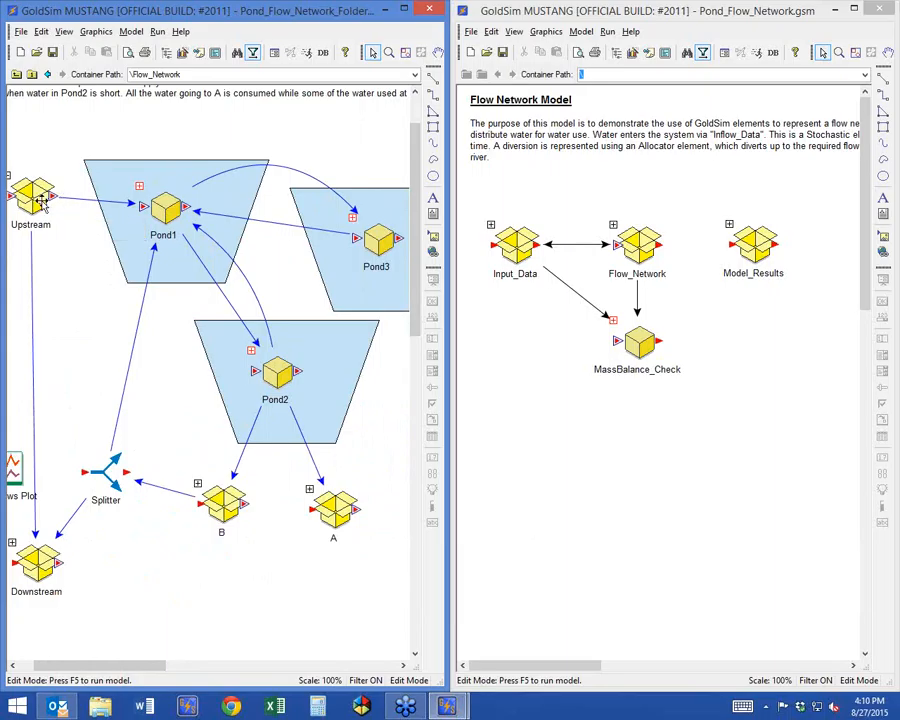
Select the Downstream, Pond1 and Pond3 containers in turn to examine their flow connections.
{"action": "left_click", "coordinate": [35, 565]}
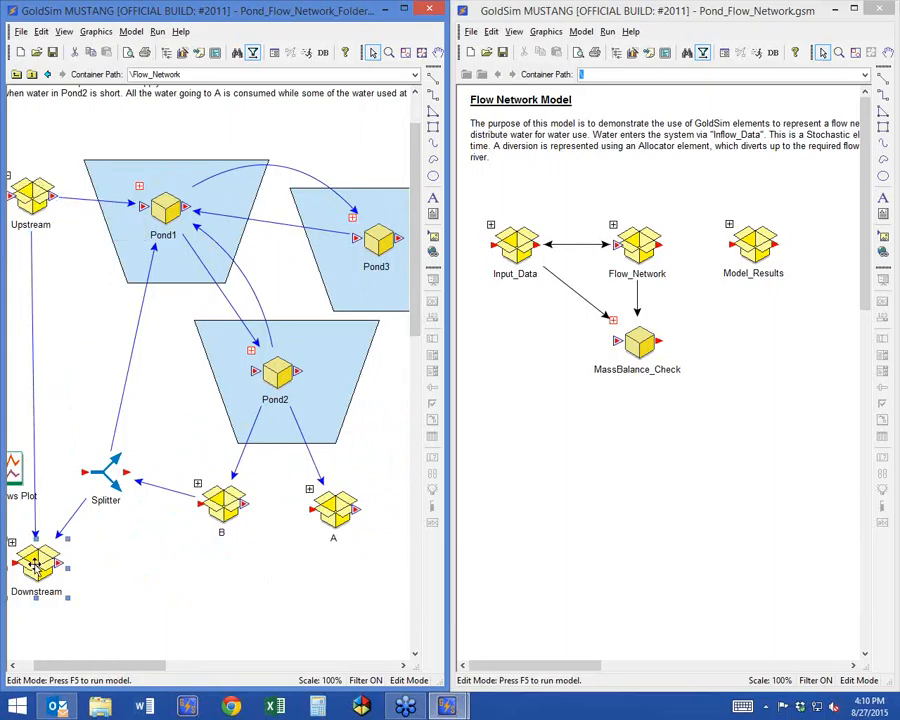
{"action": "left_click", "coordinate": [135, 208]}
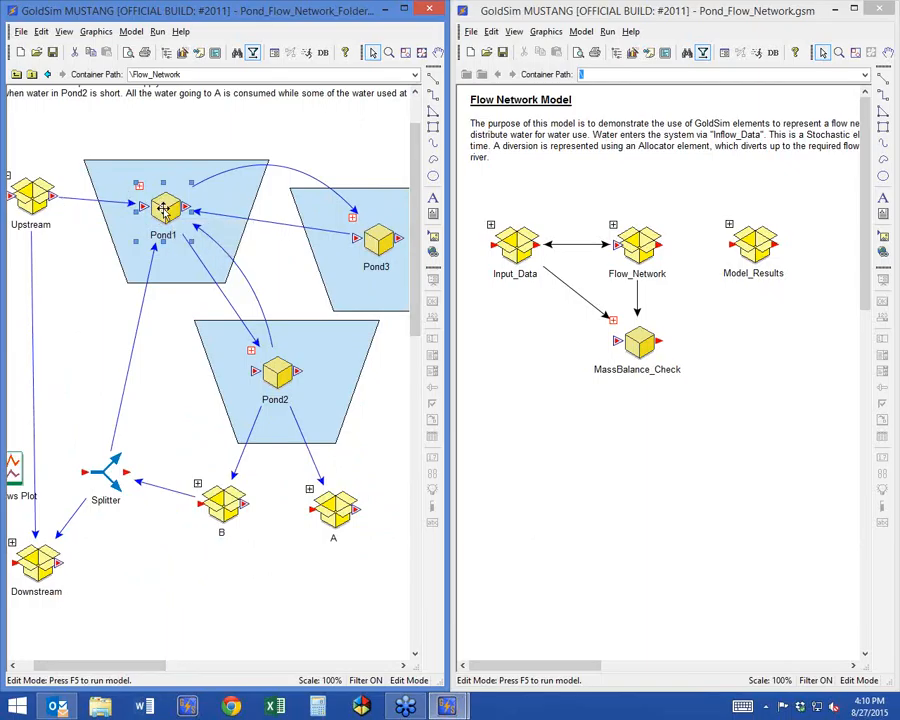
{"action": "left_click", "coordinate": [377, 250]}
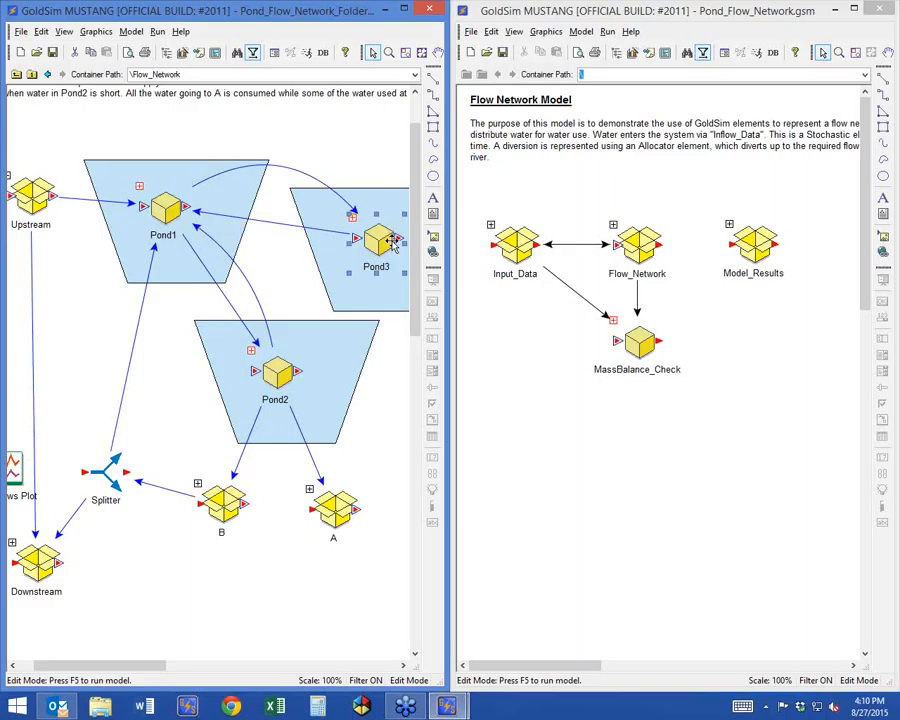
Select Pond1, Pond2 and the water user containers B and A in turn to examine their flow connections.
{"action": "left_click", "coordinate": [175, 220]}
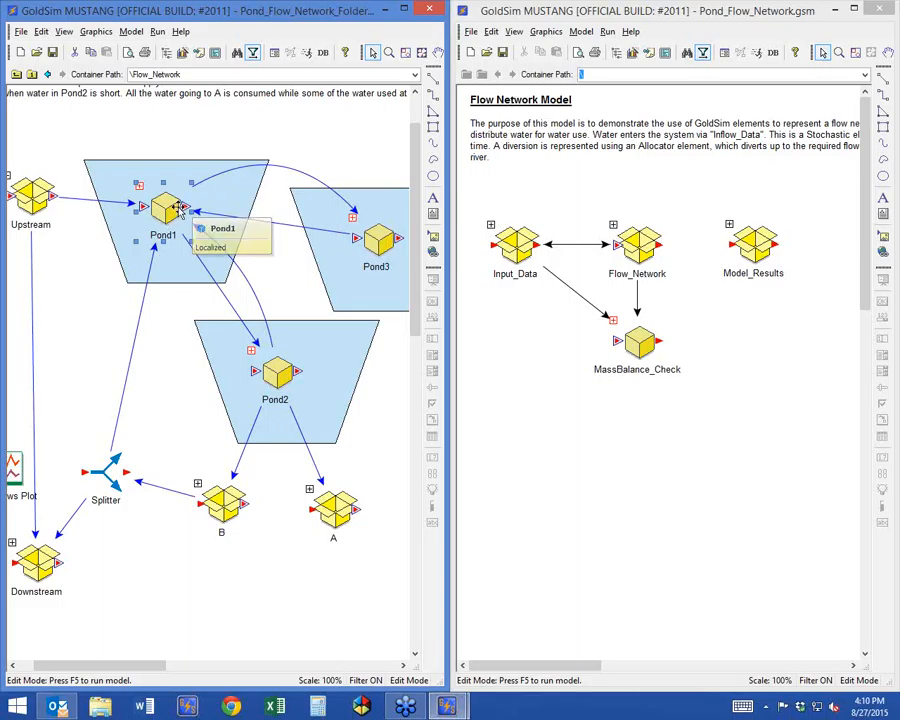
{"action": "left_click", "coordinate": [280, 372]}
{"action": "left_click", "coordinate": [226, 506]}
{"action": "left_click", "coordinate": [335, 510]}
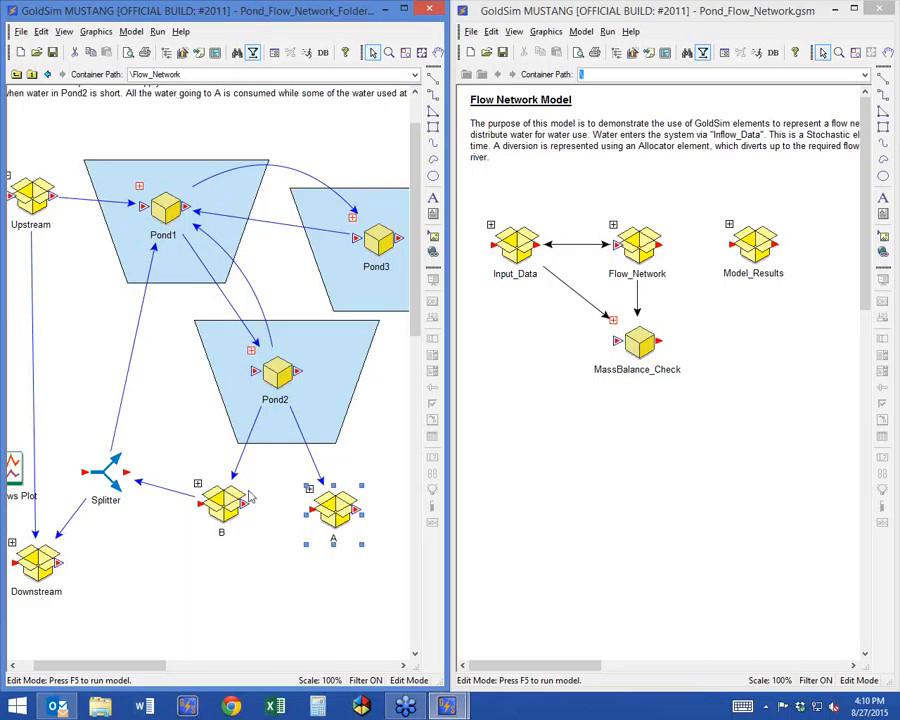
{"action": "left_click", "coordinate": [226, 498]}
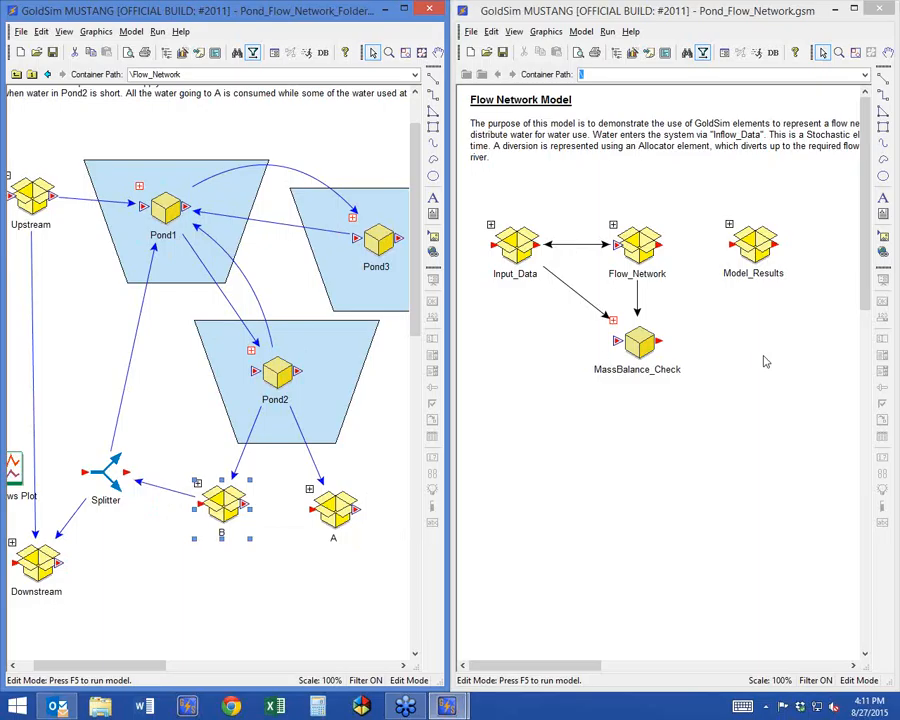
{"action": "left_click", "coordinate": [498, 570]}
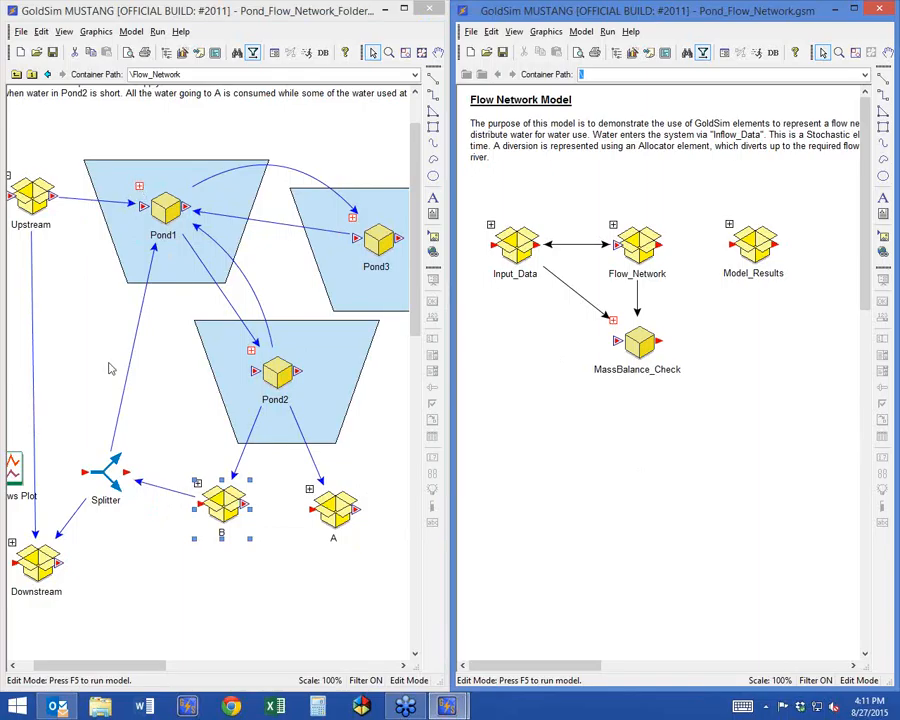
{"action": "left_click_drag", "start_coordinate": [110, 664], "coordinate": [100, 662]}
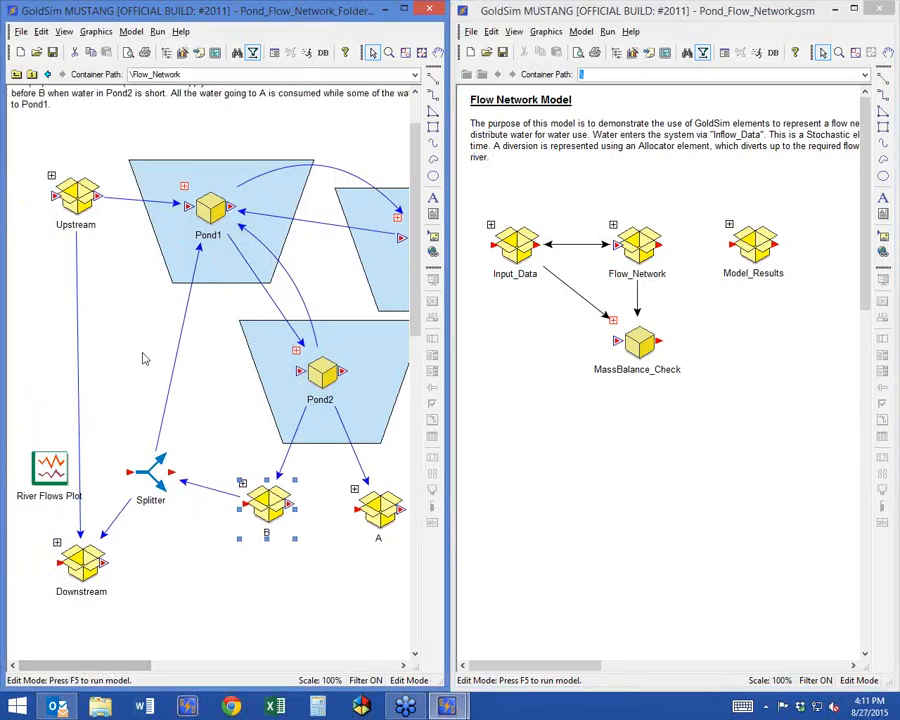
{"action": "left_click", "coordinate": [111, 259]}
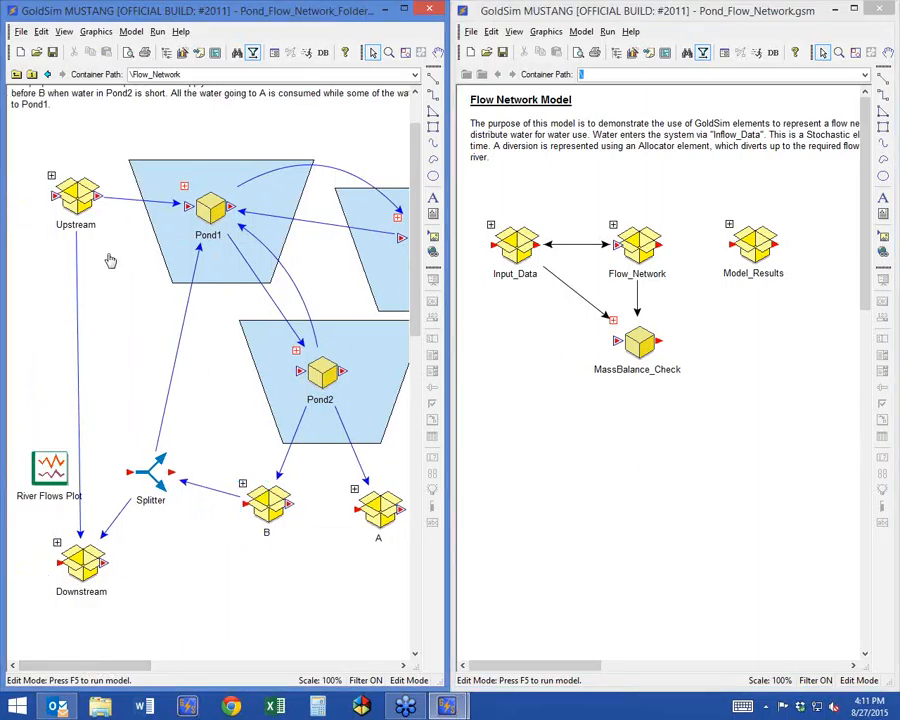
Inside the Upstream container, stack Inflow_Data, Diversion and Upstream_Flow from top to bottom, and return to Flow_Network.
{"action": "double_click", "coordinate": [75, 198]}
{"action": "left_click", "coordinate": [125, 422]}
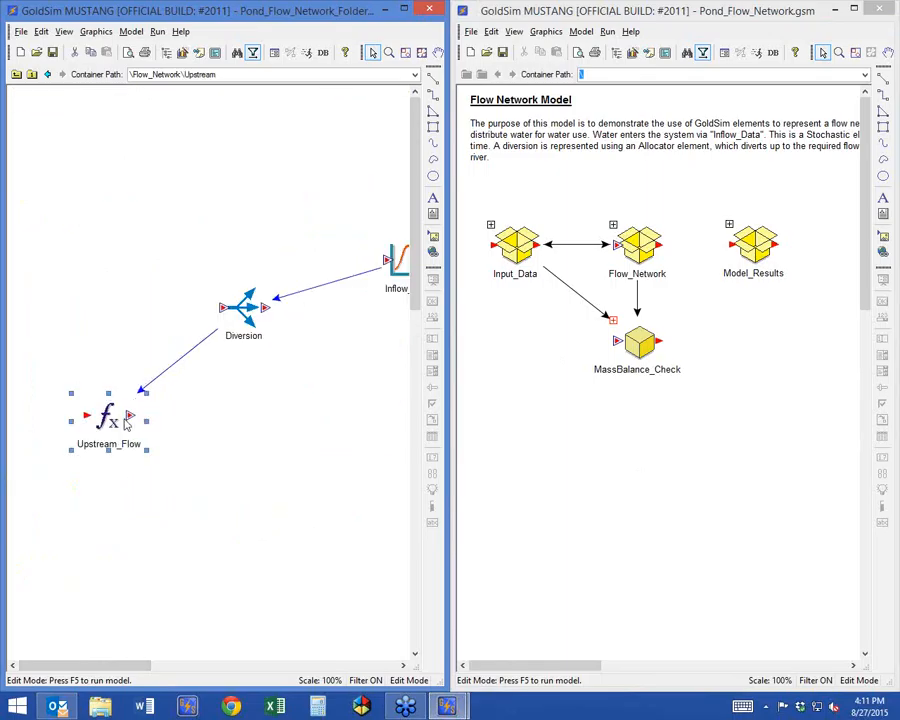
{"action": "left_click_drag", "start_coordinate": [262, 309], "coordinate": [140, 299]}
{"action": "left_click_drag", "start_coordinate": [392, 246], "coordinate": [178, 185]}
{"action": "left_click_drag", "start_coordinate": [126, 290], "coordinate": [142, 292]}
{"action": "left_click_drag", "start_coordinate": [168, 190], "coordinate": [147, 180]}
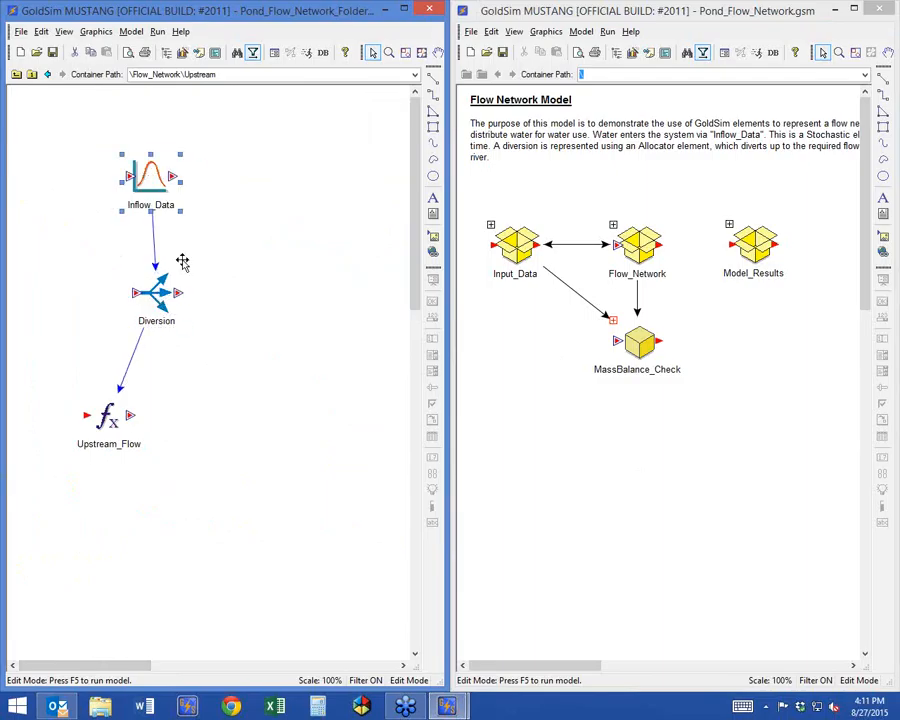
{"action": "left_click_drag", "start_coordinate": [153, 302], "coordinate": [177, 333]}
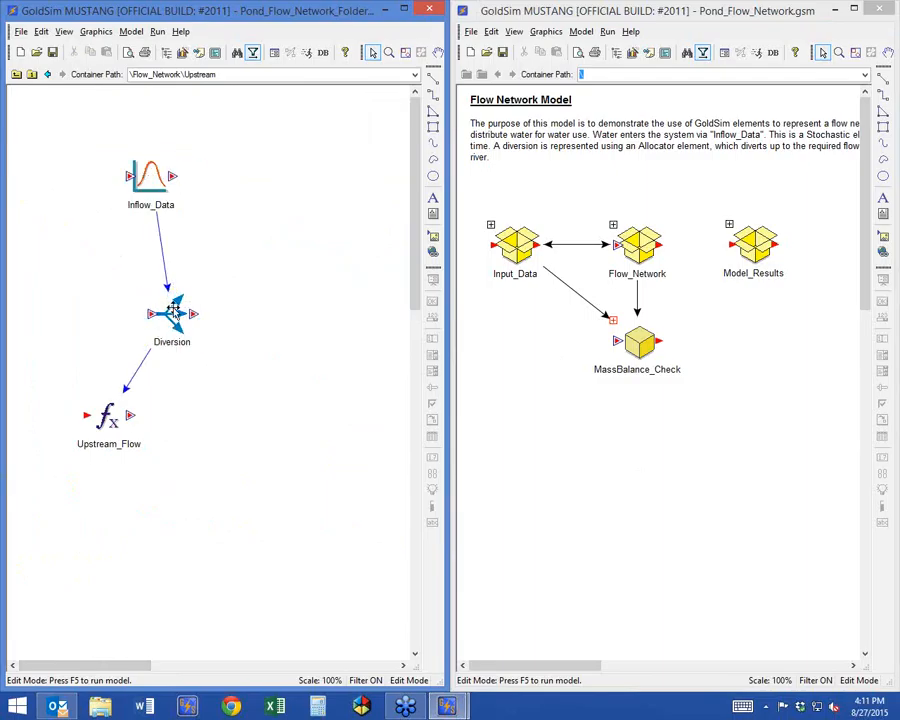
{"action": "left_click_drag", "start_coordinate": [140, 392], "coordinate": [135, 440]}
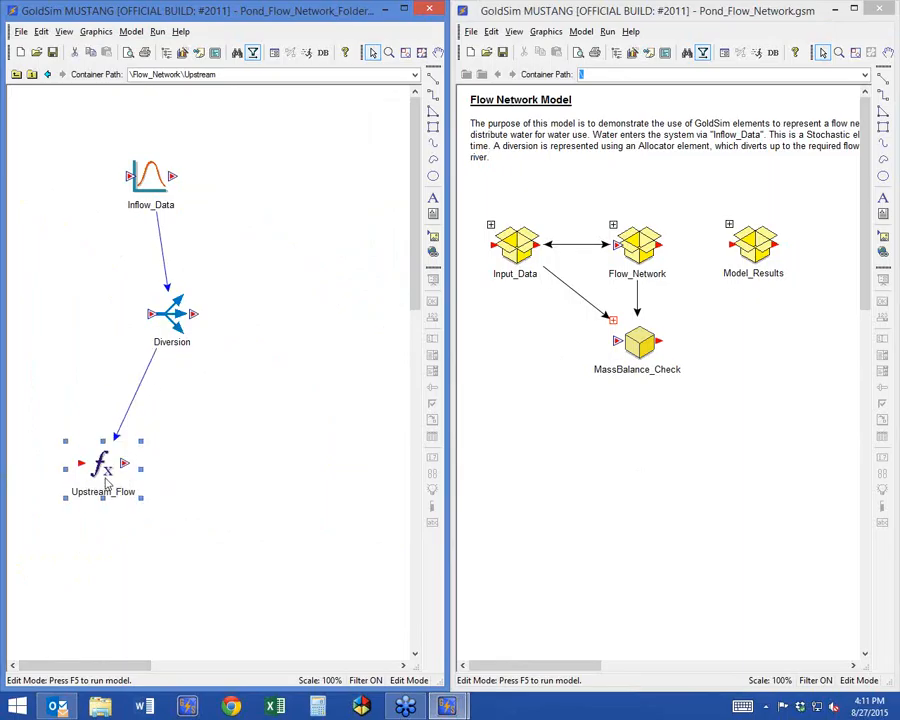
{"action": "left_click", "coordinate": [16, 74]}
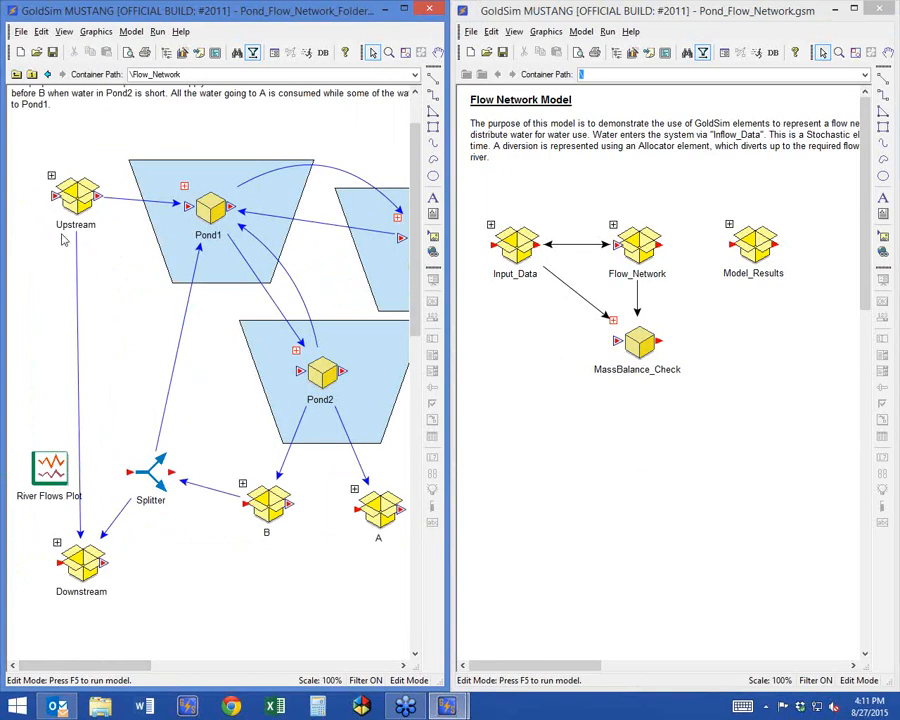
Inside the Pond1 container, move Volume up and left and place Percent_Full and Discharge below it.
{"action": "double_click", "coordinate": [185, 195]}
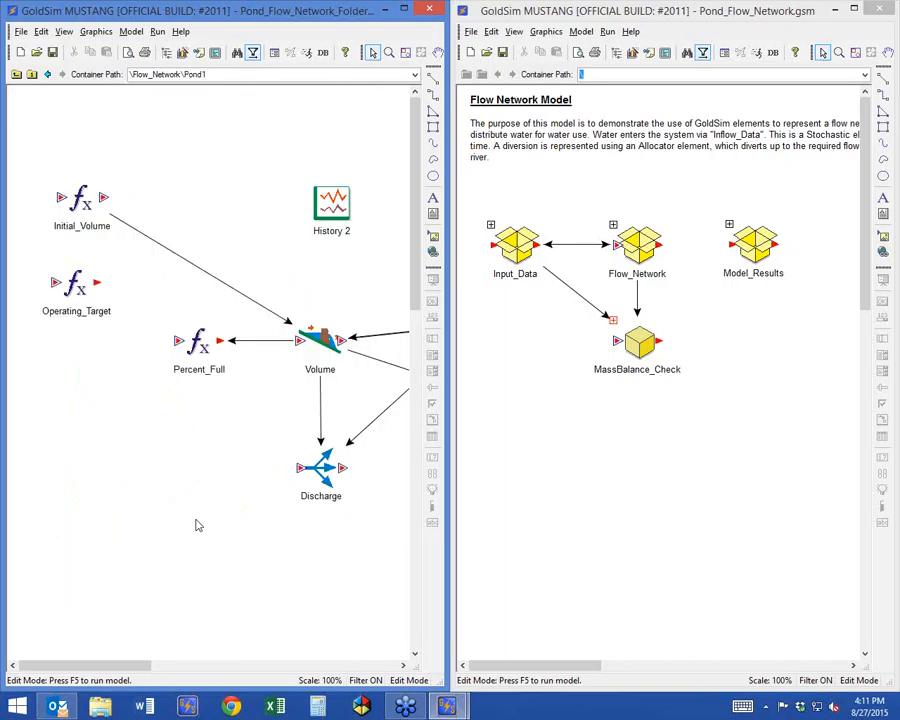
{"action": "left_click", "coordinate": [334, 352]}
{"action": "left_click_drag", "start_coordinate": [334, 352], "coordinate": [233, 262]}
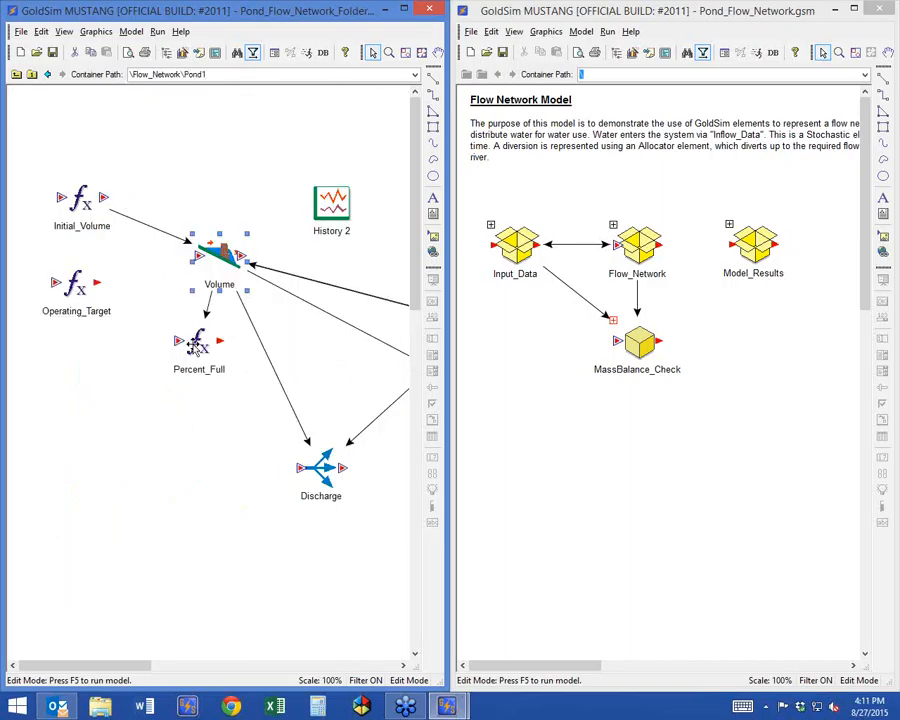
{"action": "left_click_drag", "start_coordinate": [191, 342], "coordinate": [111, 383]}
{"action": "left_click", "coordinate": [125, 340]}
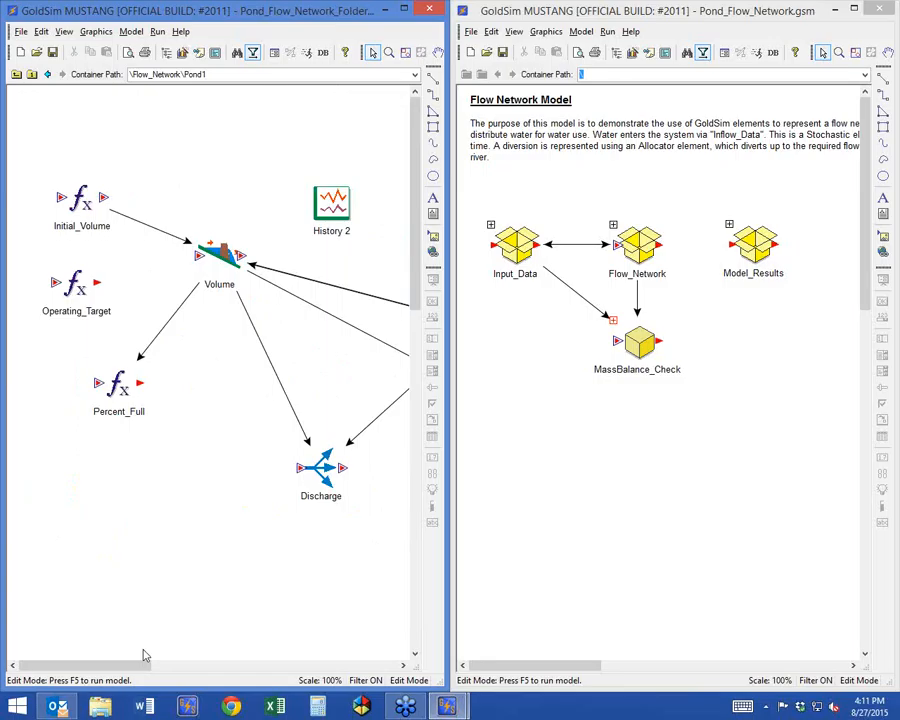
{"action": "left_click_drag", "start_coordinate": [300, 452], "coordinate": [243, 410]}
{"action": "left_click_drag", "start_coordinate": [213, 402], "coordinate": [213, 402]}
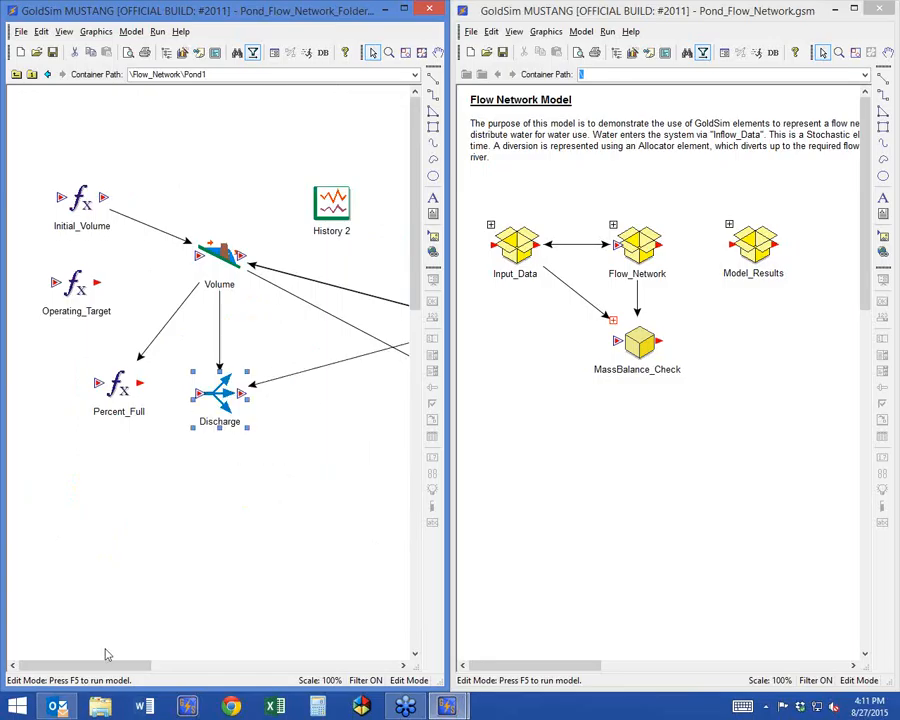
Move the History 2 result above Volume and bring Overflow and Evaporation closer to Volume, with Overflow above Evaporation.
{"action": "left_click_drag", "start_coordinate": [94, 666], "coordinate": [146, 666]}
{"action": "left_click_drag", "start_coordinate": [341, 325], "coordinate": [283, 203]}
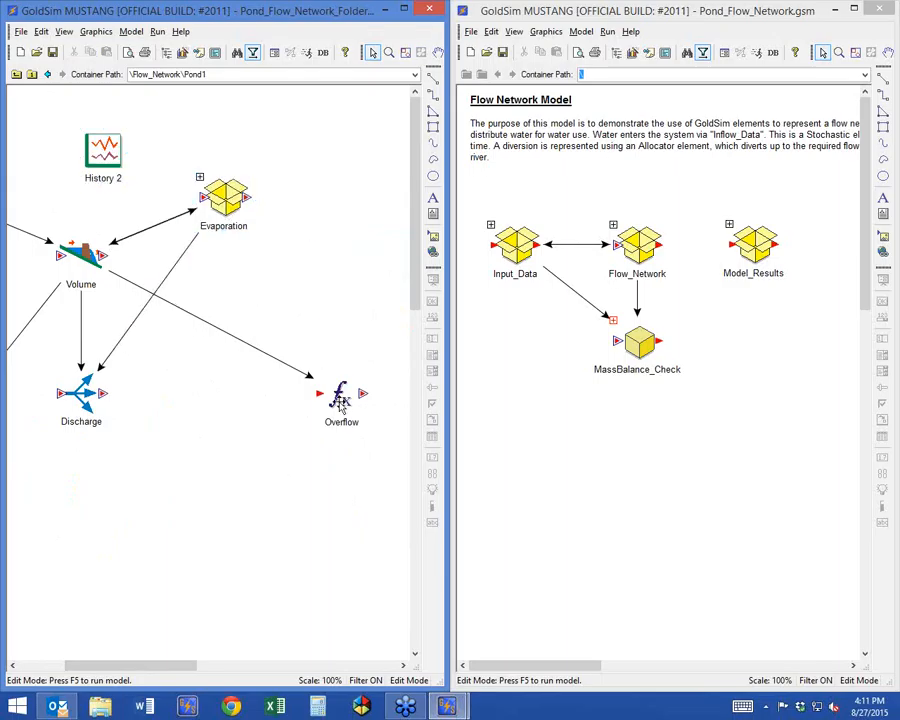
{"action": "left_click_drag", "start_coordinate": [341, 401], "coordinate": [212, 384]}
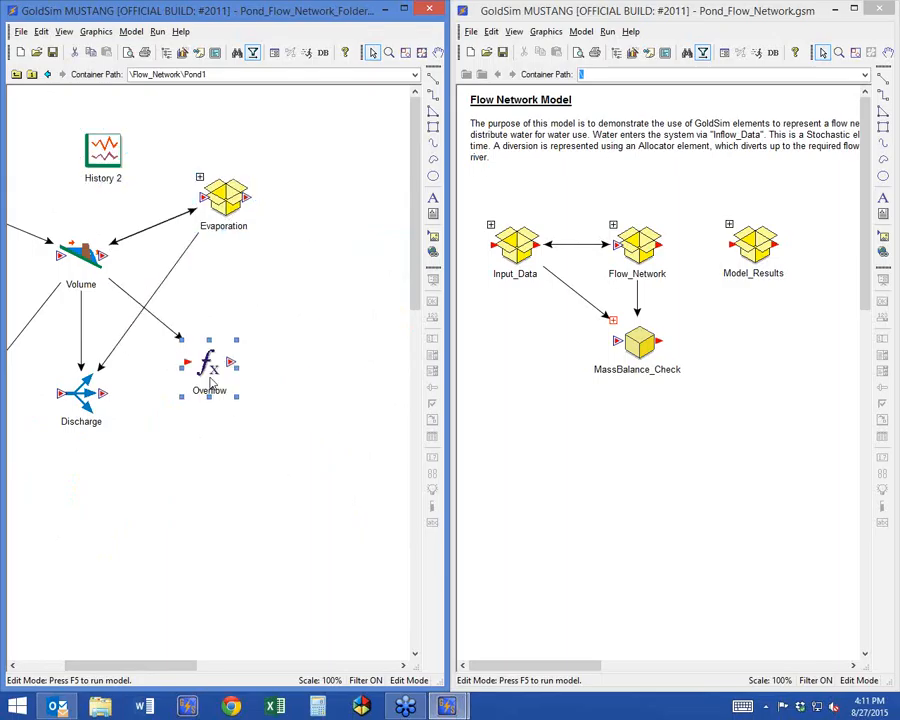
{"action": "left_click", "coordinate": [54, 666]}
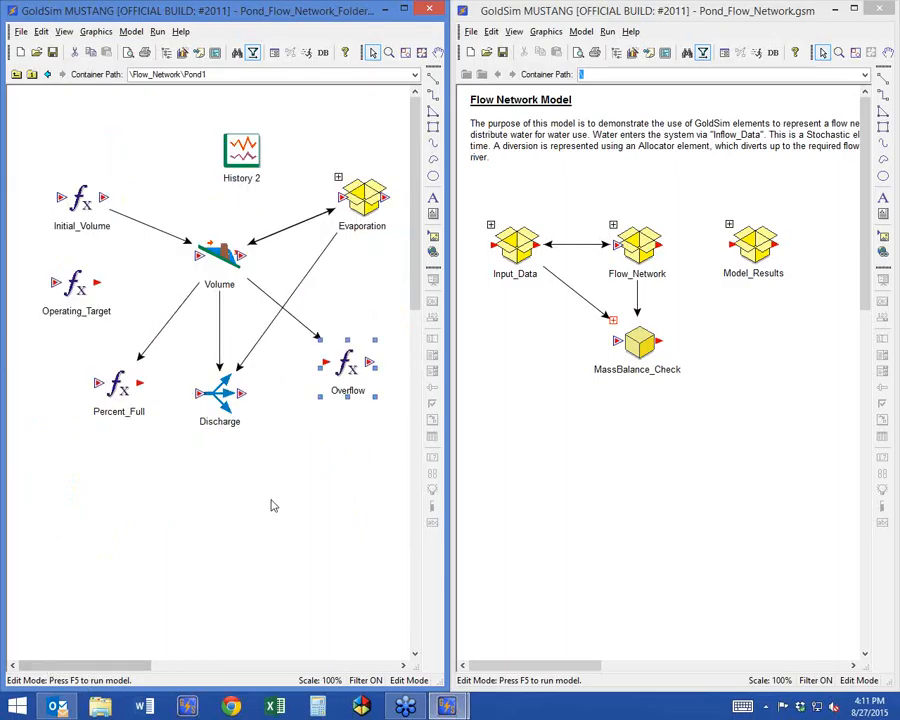
{"action": "left_click_drag", "start_coordinate": [349, 370], "coordinate": [360, 342]}
{"action": "left_click_drag", "start_coordinate": [362, 202], "coordinate": [362, 419]}
{"action": "left_click_drag", "start_coordinate": [362, 360], "coordinate": [350, 250]}
{"action": "left_click_drag", "start_coordinate": [360, 415], "coordinate": [340, 352]}
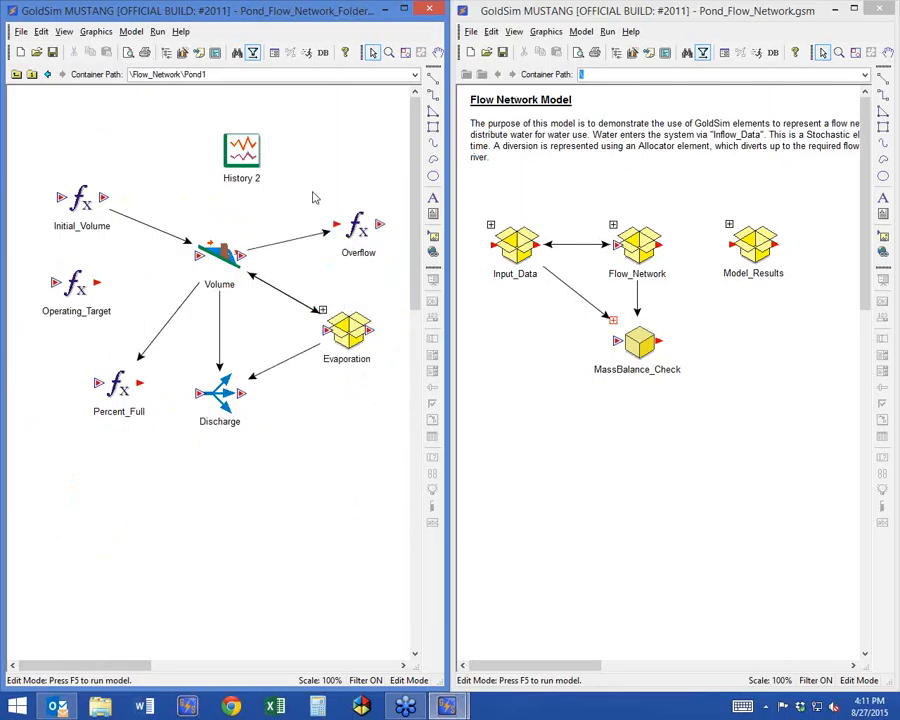
Examine the contents of the Evaporation container inside Pond1 and return to Flow_Network.
{"action": "left_click", "coordinate": [321, 310]}
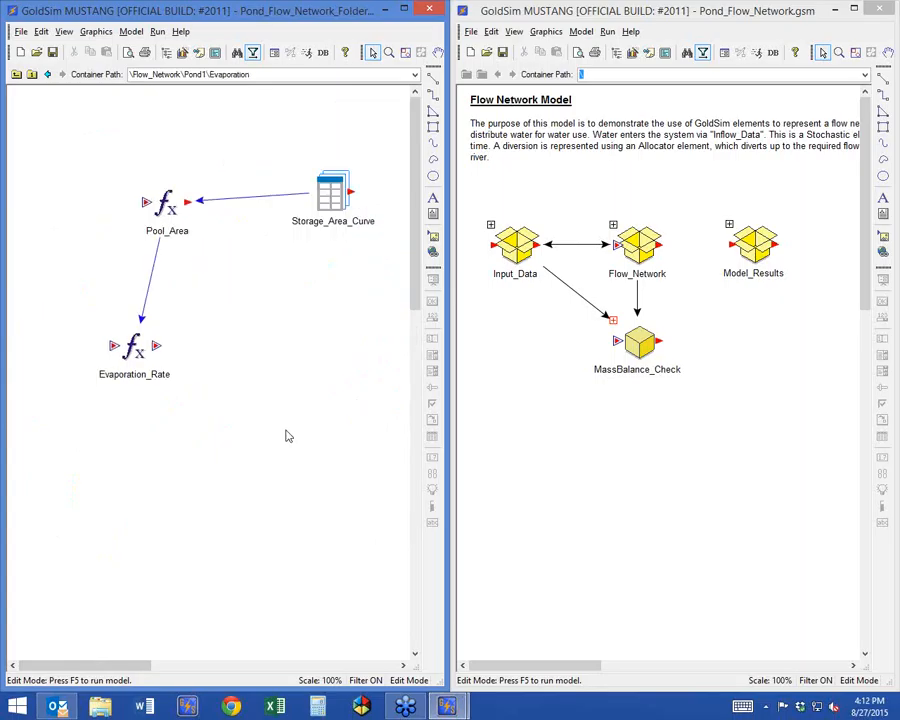
{"action": "left_click", "coordinate": [16, 74]}
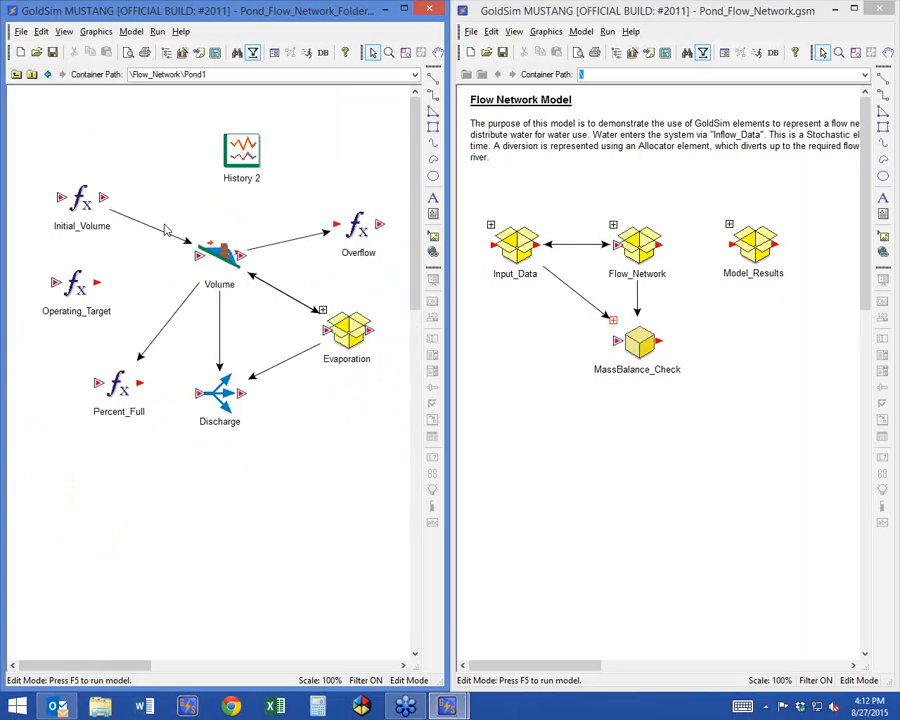
{"action": "left_click", "coordinate": [16, 74]}
Move the Pond1 container slightly up to line it up horizontally with the Upstream container.
{"action": "left_click_drag", "start_coordinate": [208, 207], "coordinate": [216, 197]}
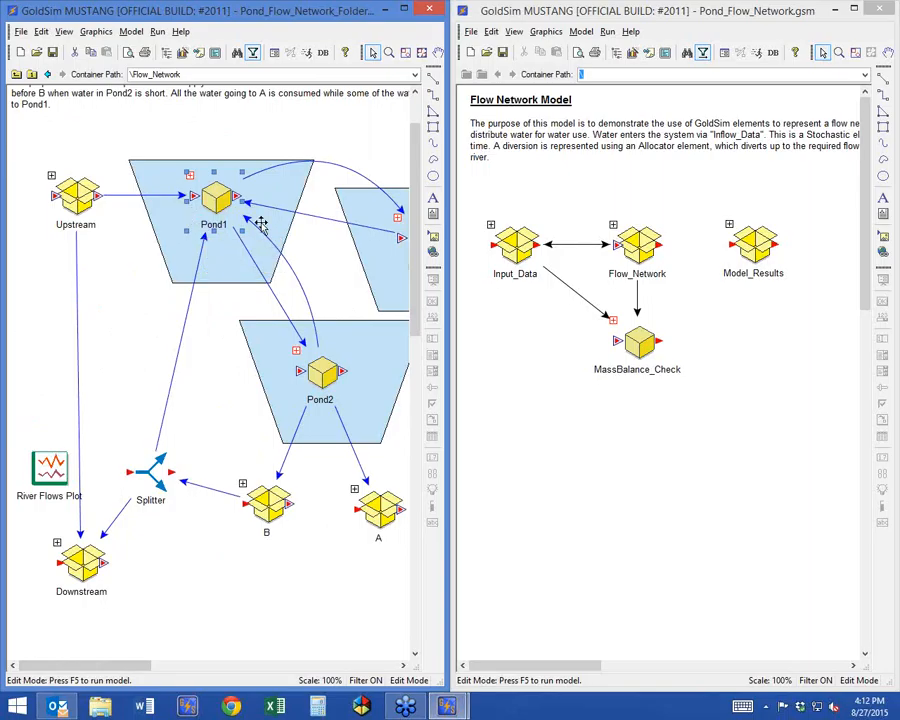
{"action": "left_click", "coordinate": [92, 333]}
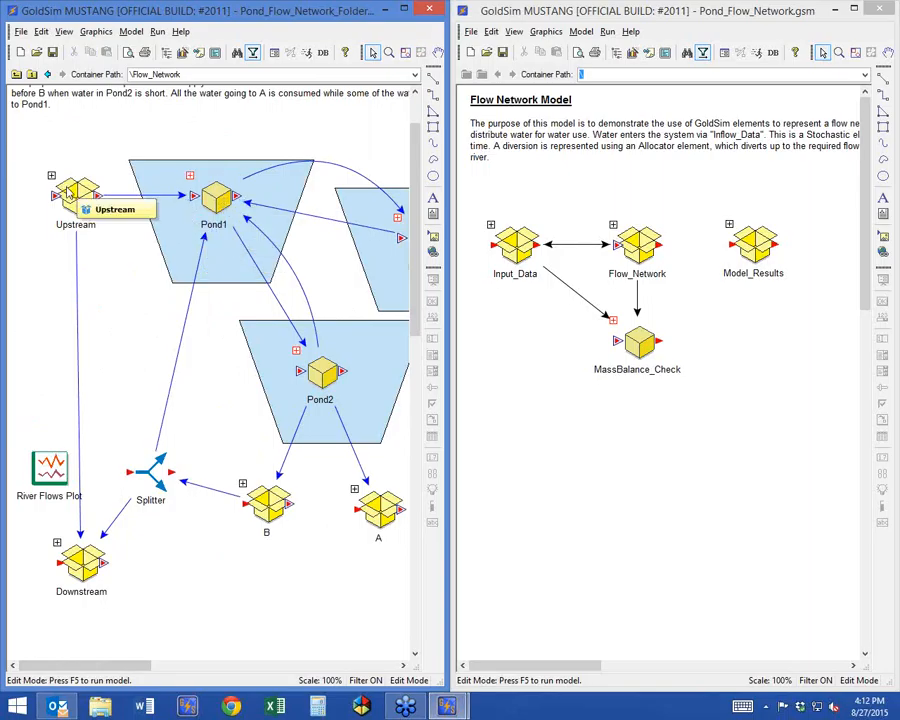
{"action": "left_click", "coordinate": [218, 196]}
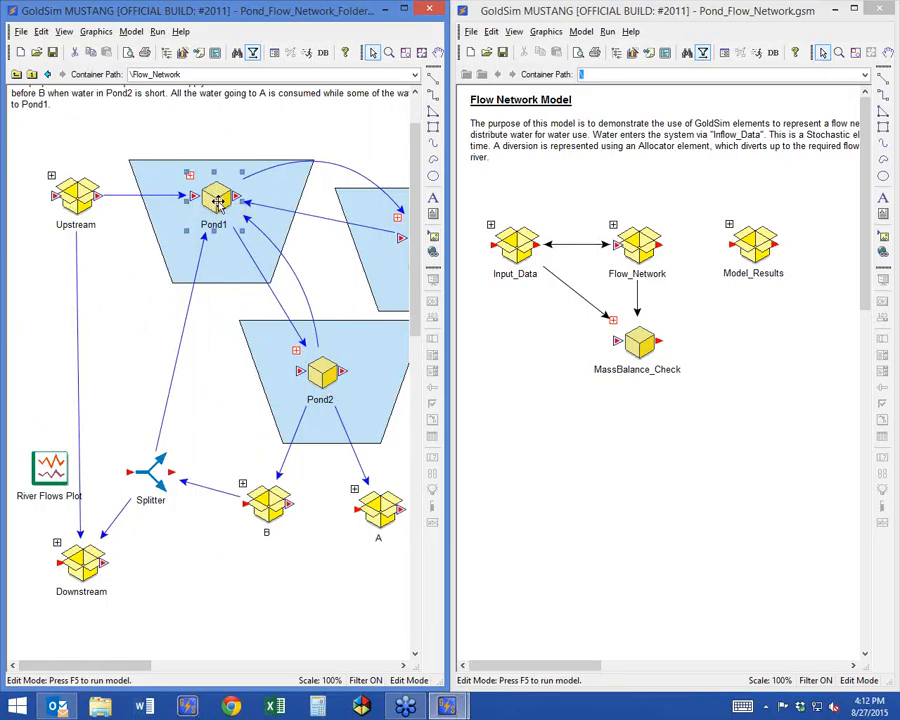
Inspect the Diversion element inside the Upstream container and return to Flow_Network.
{"action": "left_click", "coordinate": [66, 199]}
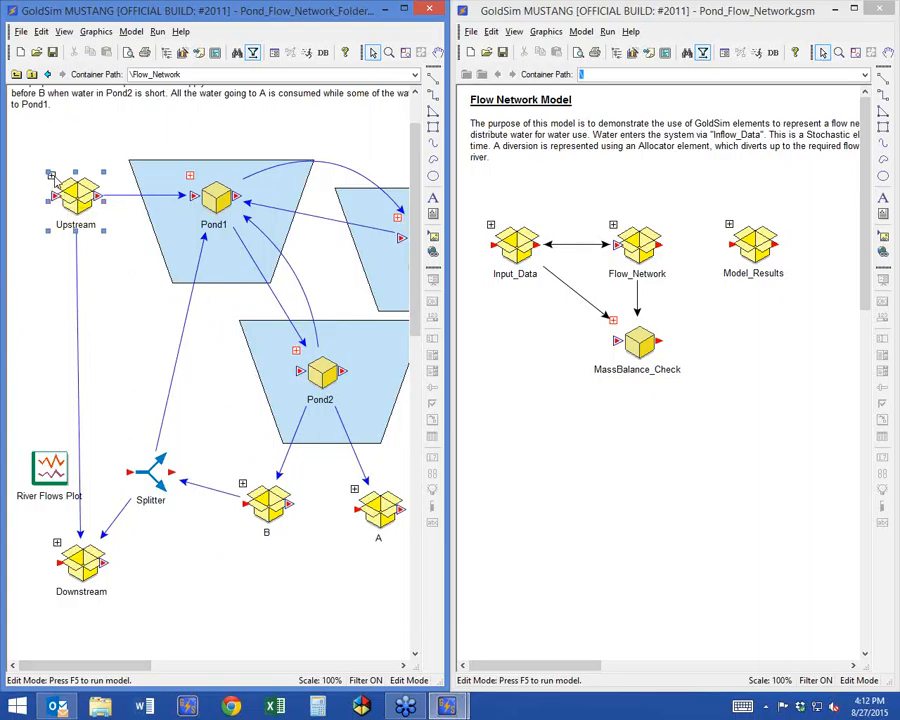
{"action": "double_click", "coordinate": [78, 195]}
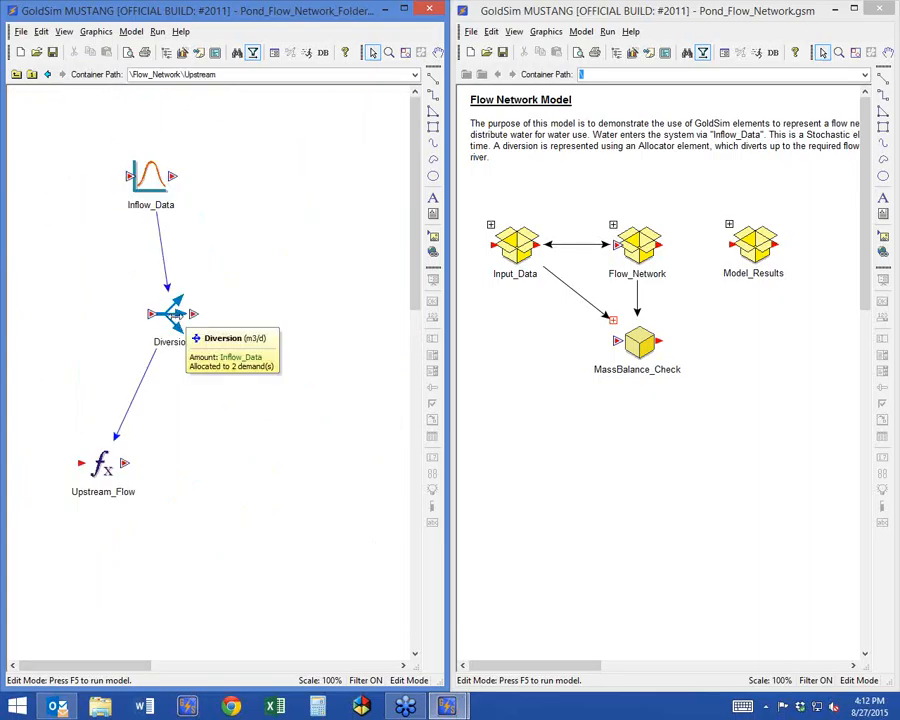
{"action": "left_click", "coordinate": [16, 74]}
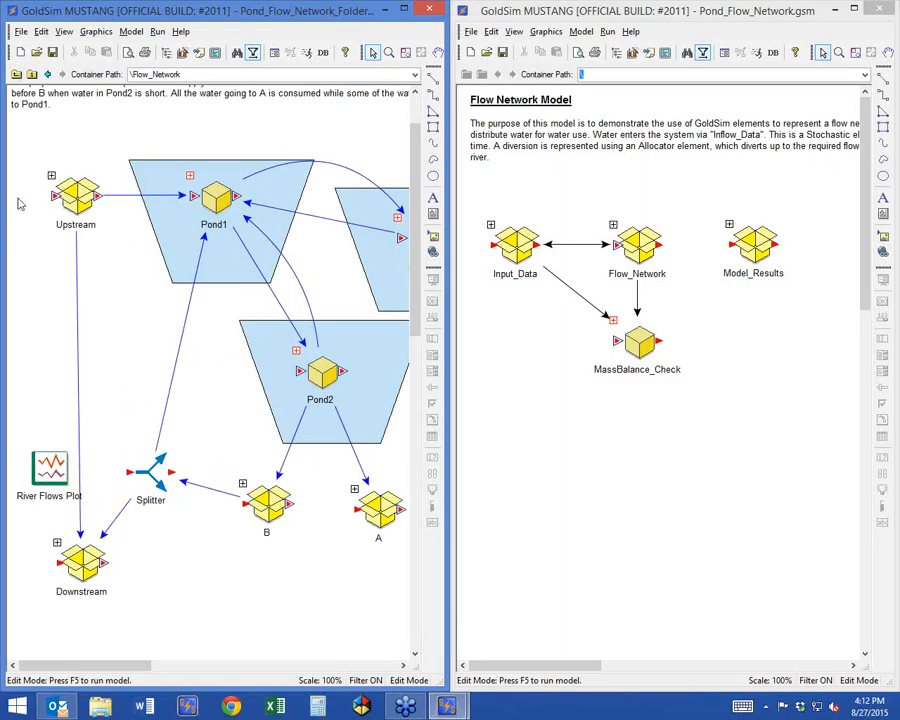
Try to insert an Expression element with the ID Diversion into the Flow_Network container.
{"action": "right_click", "coordinate": [97, 314]}
{"action": "mouse_move", "coordinate": [145, 320]}
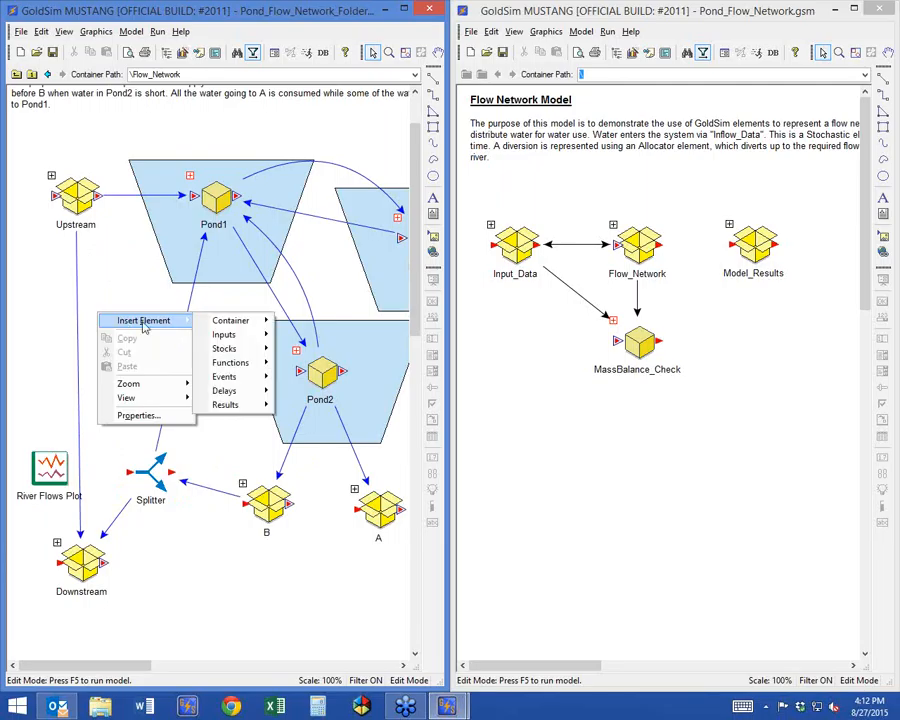
{"action": "mouse_move", "coordinate": [230, 362]}
{"action": "left_click", "coordinate": [300, 366]}
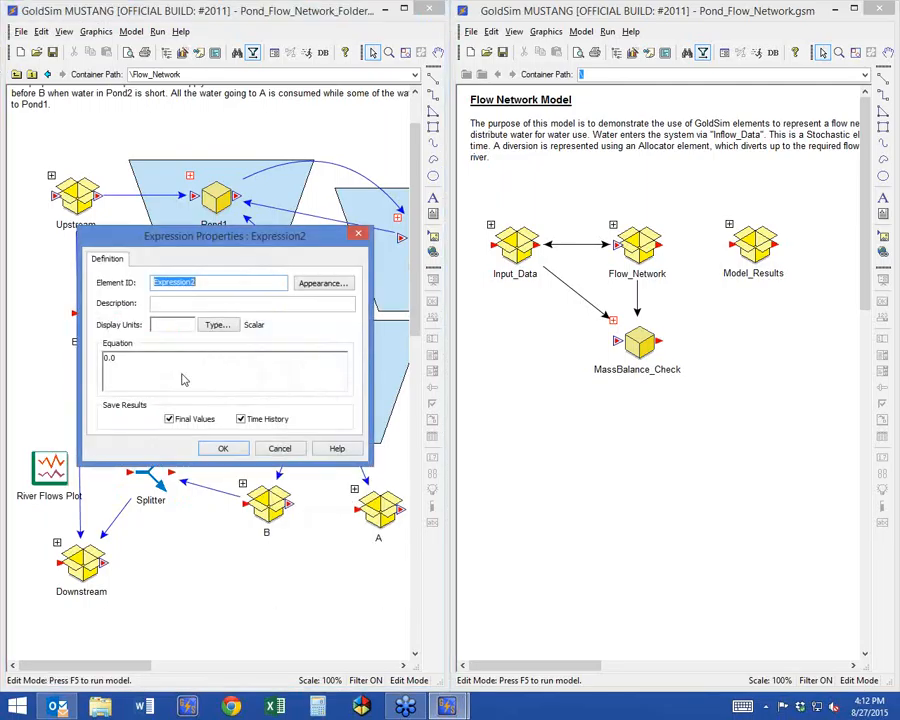
{"action": "type", "text": "Diversion"}
{"action": "key", "text": "Return"}
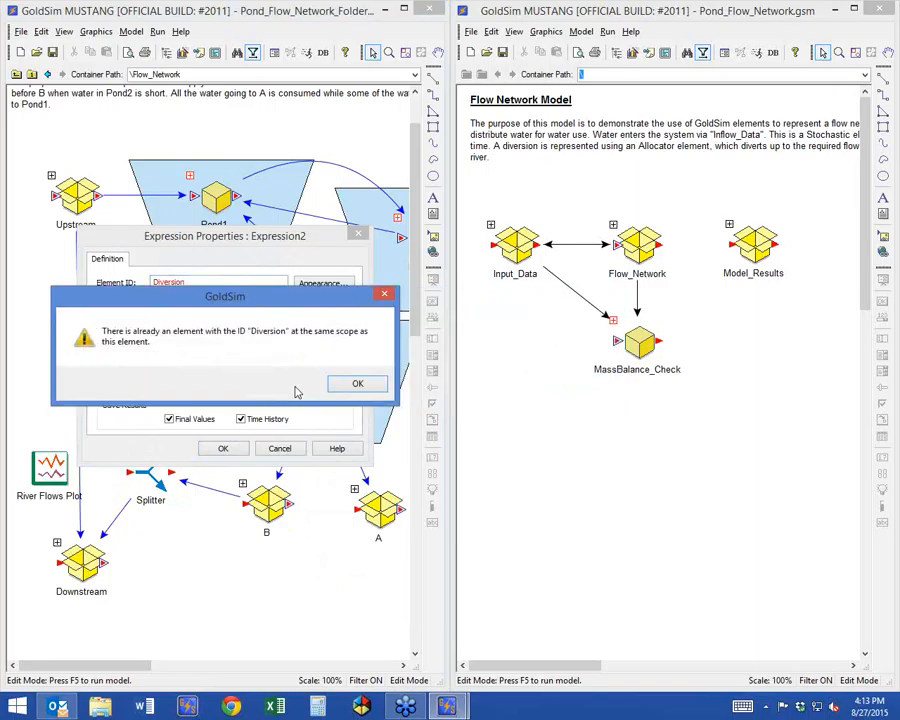
Change the new Expression's ID to Diversion_ and cancel creating the element.
{"action": "left_click", "coordinate": [355, 383]}
{"action": "left_click", "coordinate": [190, 280]}
{"action": "type", "text": "_"}
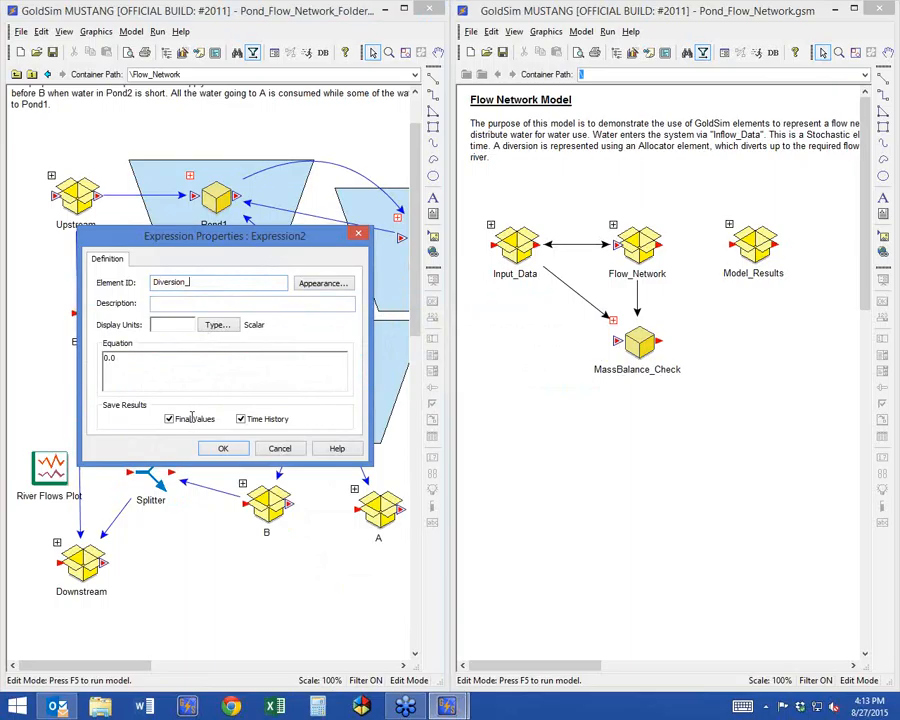
{"action": "left_click", "coordinate": [279, 448]}
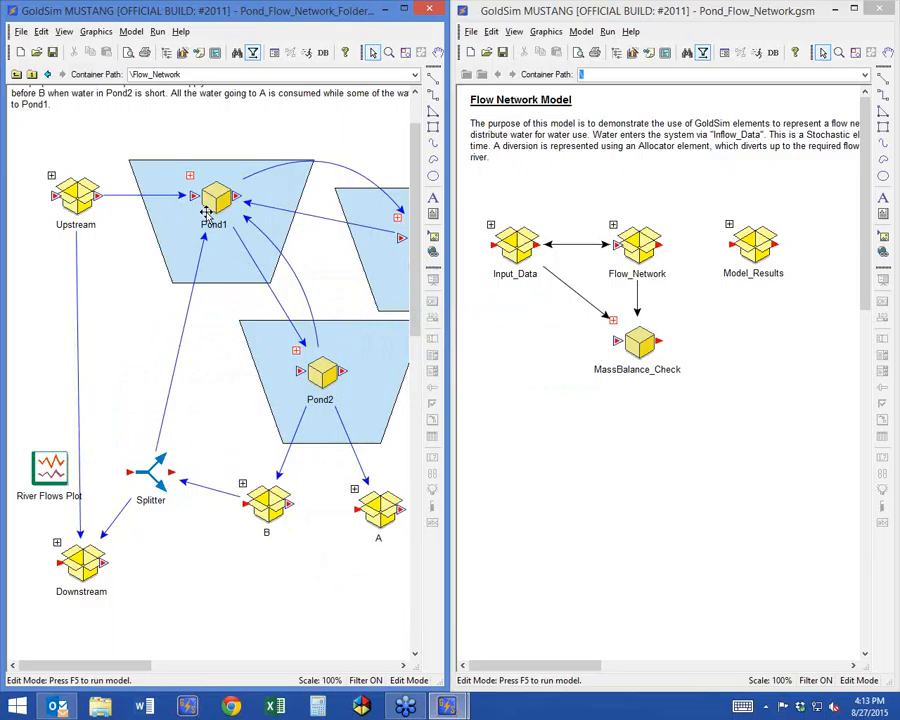
Check the elements inside Pond1, and insert an Expression with the ID Volume between Upstream and Pond1 in the Flow_Network container.
{"action": "left_click", "coordinate": [190, 177]}
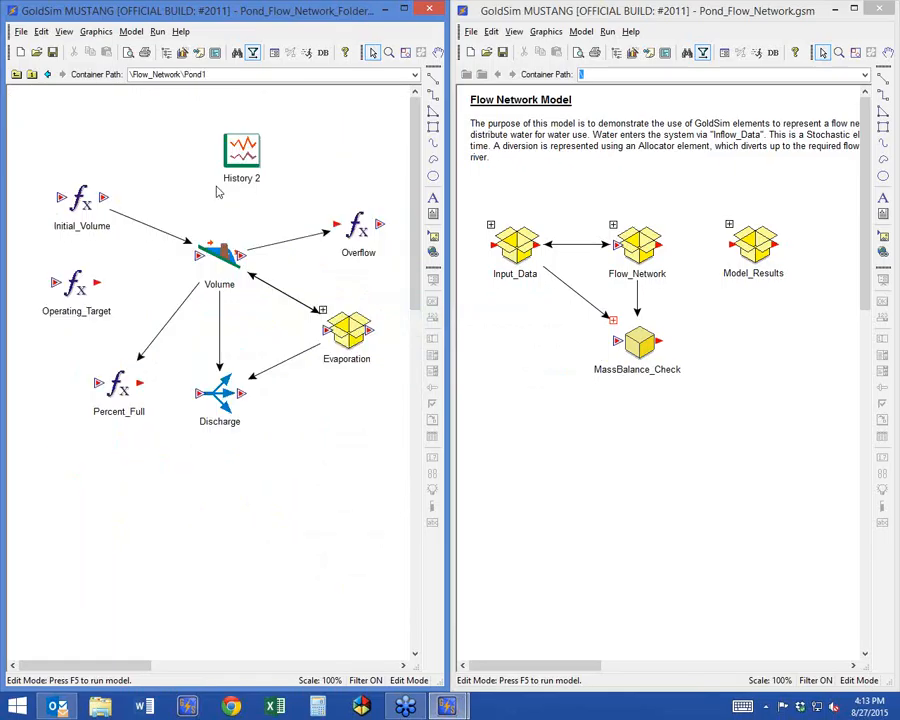
{"action": "left_click", "coordinate": [16, 74]}
{"action": "right_click", "coordinate": [116, 268]}
{"action": "mouse_move", "coordinate": [160, 275]}
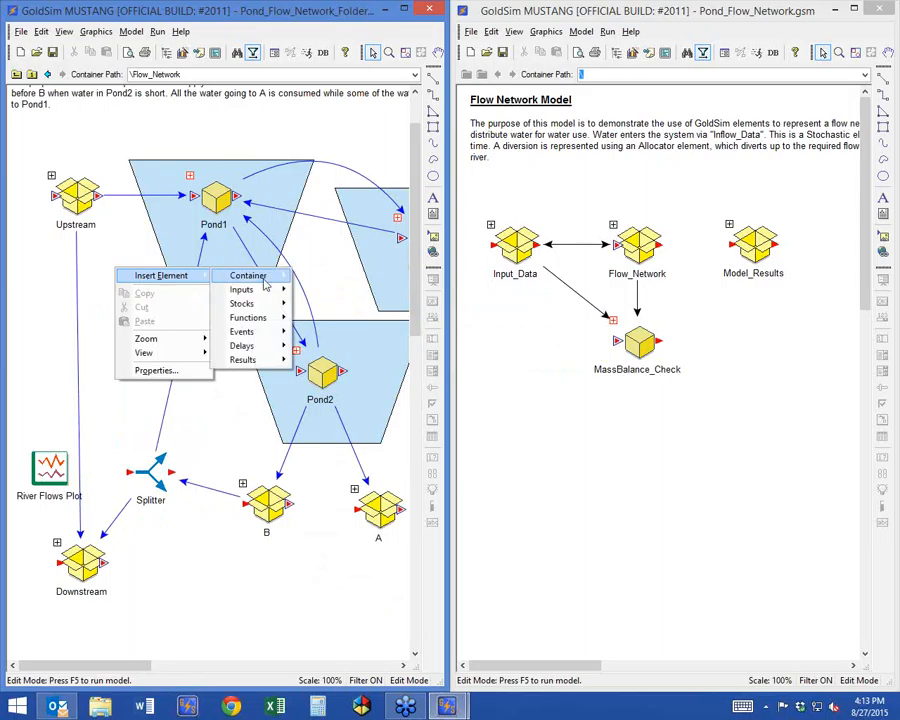
{"action": "mouse_move", "coordinate": [250, 317]}
{"action": "left_click", "coordinate": [305, 320]}
{"action": "type", "text": "Volume"}
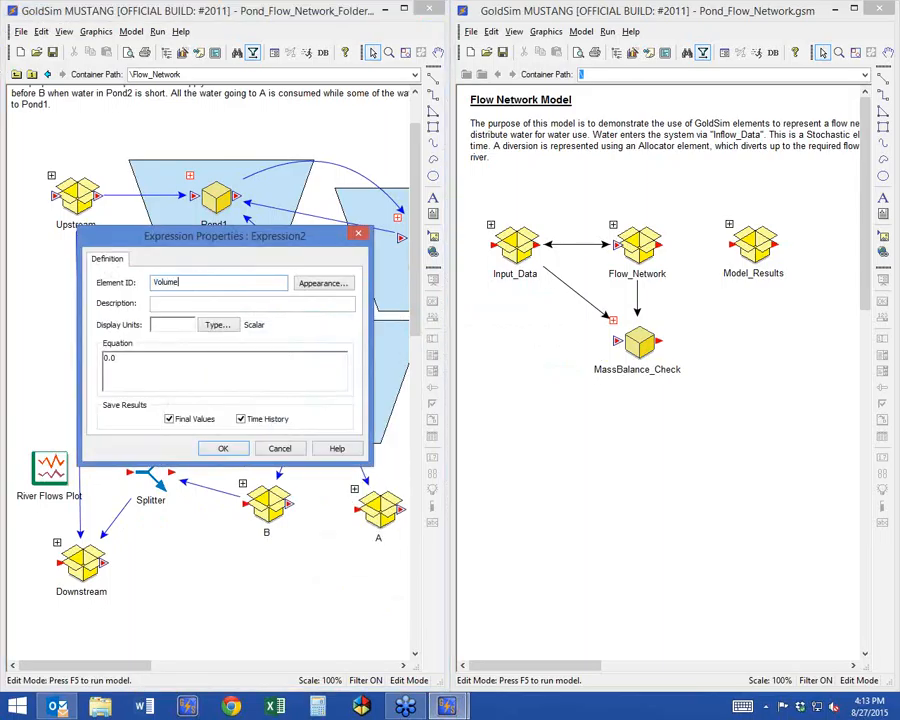
{"action": "key", "text": "Return"}
{"action": "left_click_drag", "start_coordinate": [112, 268], "coordinate": [129, 278]}
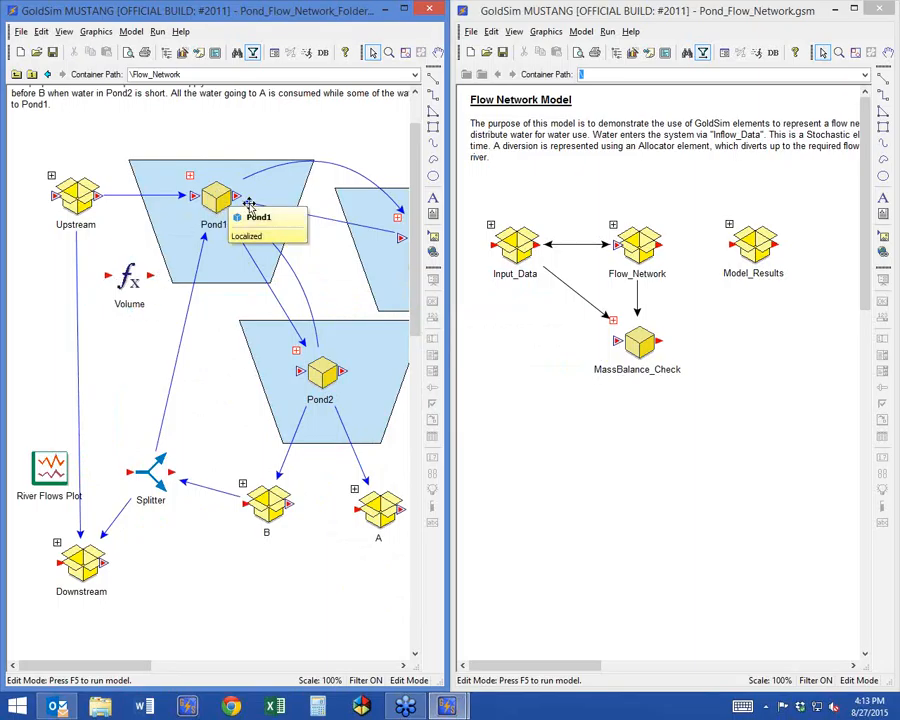
Delete the Volume Expression from the Flow_Network container.
{"action": "left_click", "coordinate": [104, 309]}
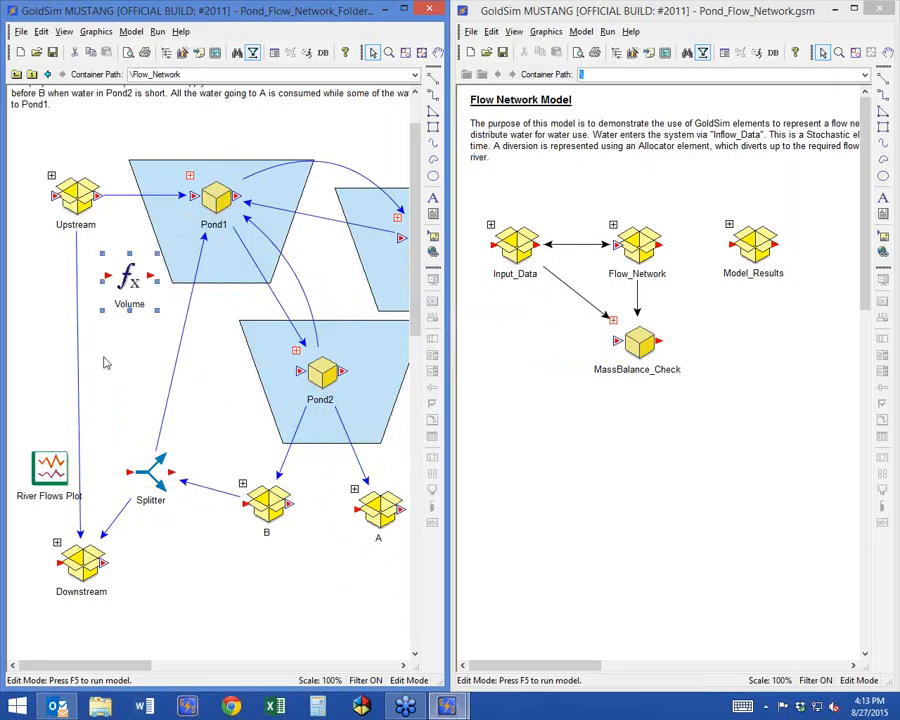
{"action": "key", "text": "Delete"}
{"action": "left_click", "coordinate": [244, 382]}
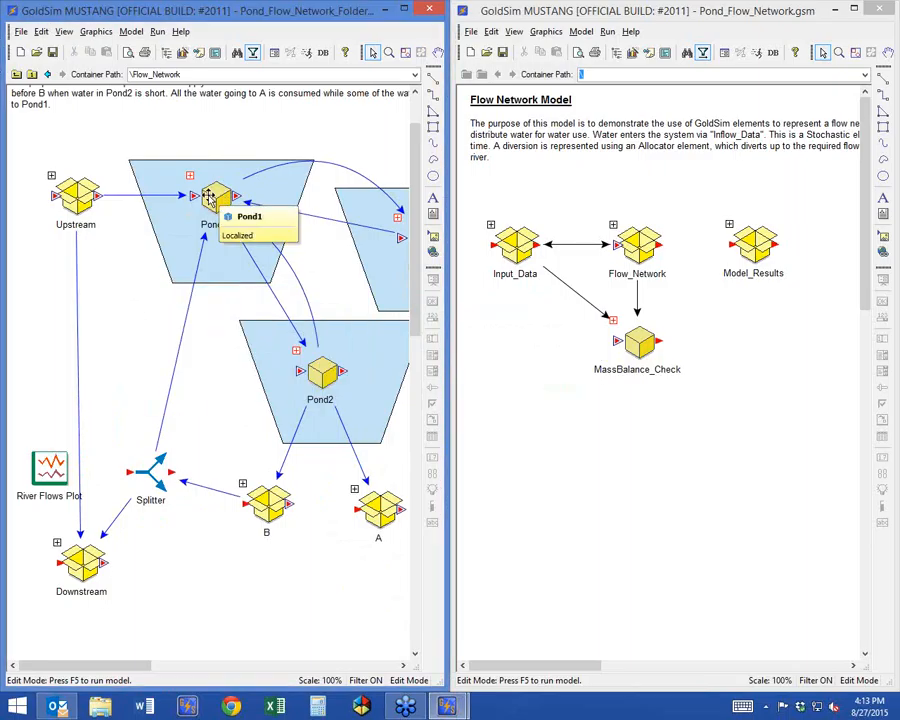
Insert a new Expression element below Upstream in Flow_Network and move its properties dialog clear of the diagram.
{"action": "right_click", "coordinate": [110, 283]}
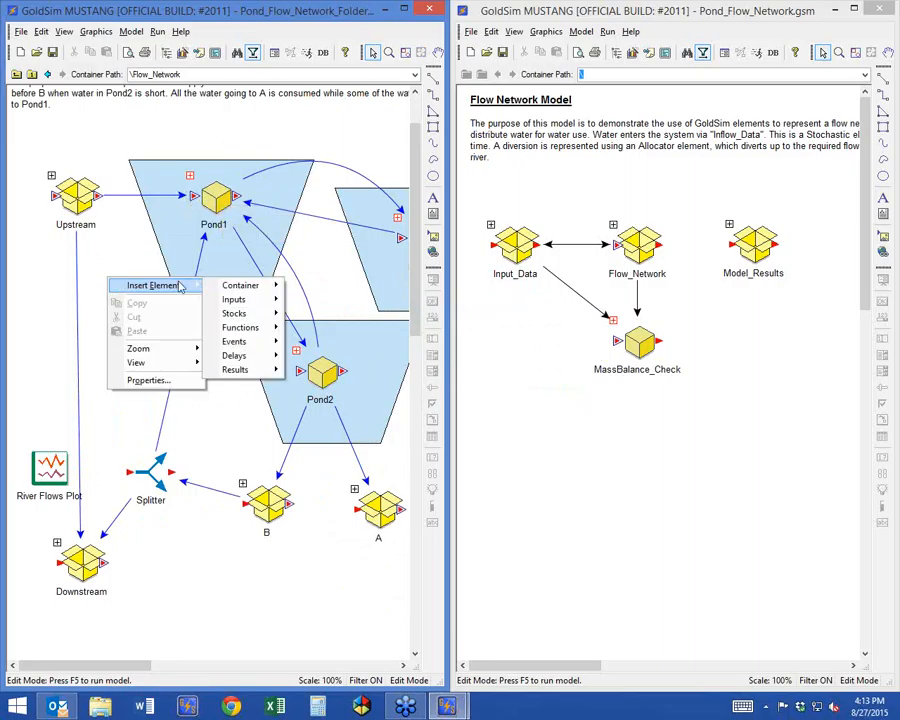
{"action": "mouse_move", "coordinate": [250, 324]}
{"action": "left_click", "coordinate": [330, 326]}
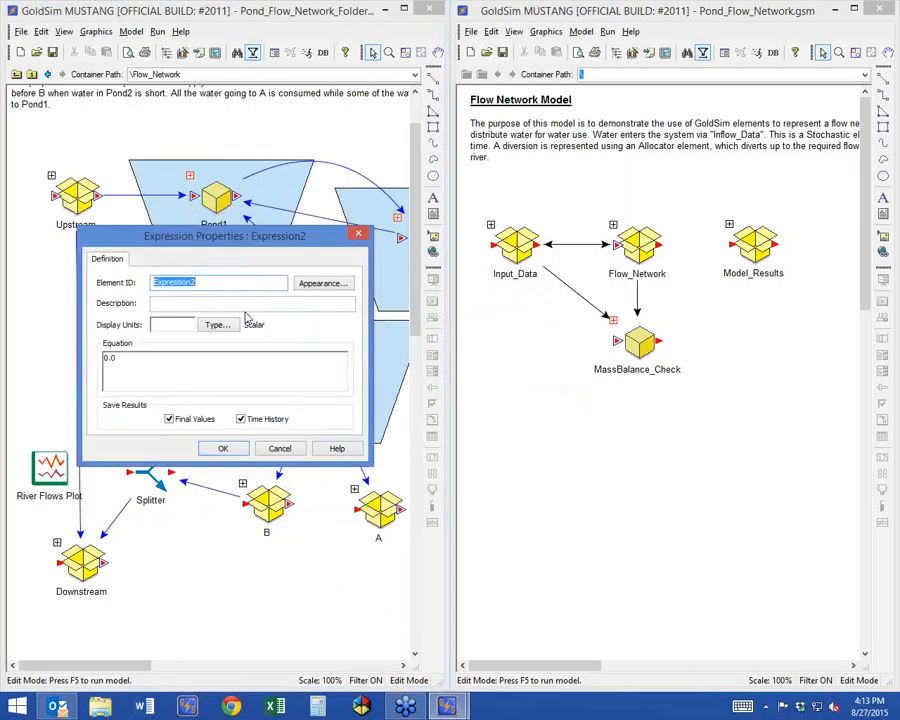
{"action": "left_click_drag", "start_coordinate": [240, 250], "coordinate": [397, 228]}
Set the new Expression's display units to l/s and its equation to Diversion.To_Pond1.
{"action": "left_click", "coordinate": [342, 341]}
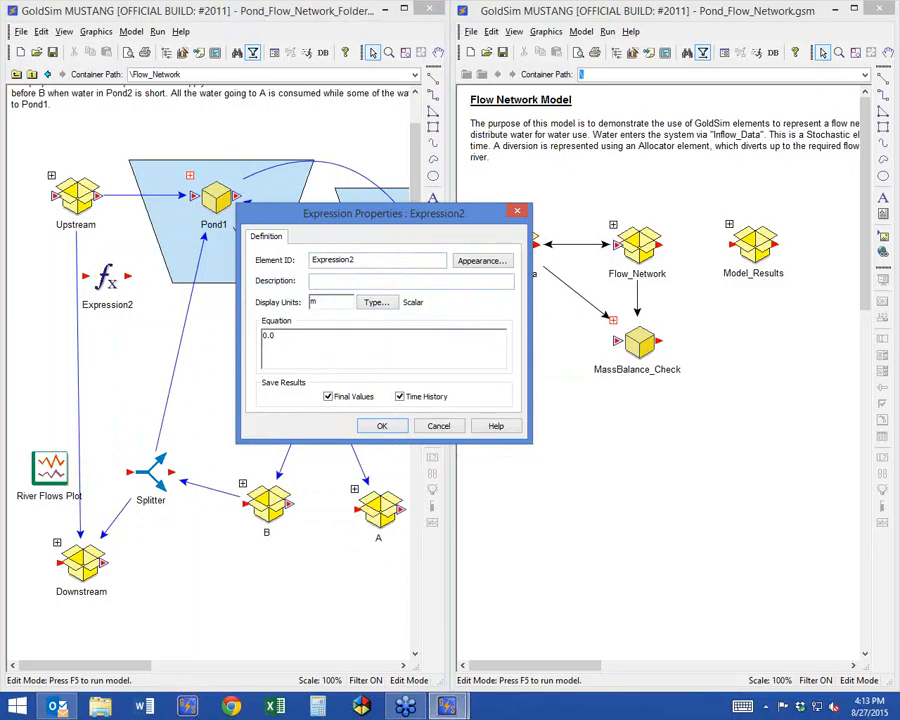
{"action": "key", "text": "Tab"}
{"action": "key", "text": "Tab"}
{"action": "type", "text": "Diversion"}
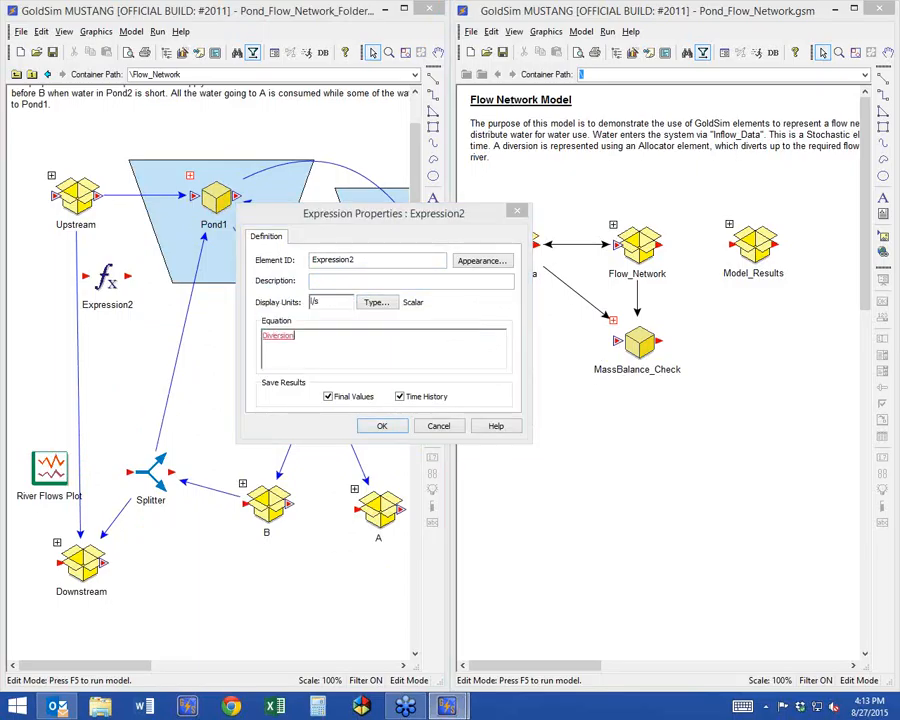
{"action": "type", "text": "."}
{"action": "key", "text": "Return"}
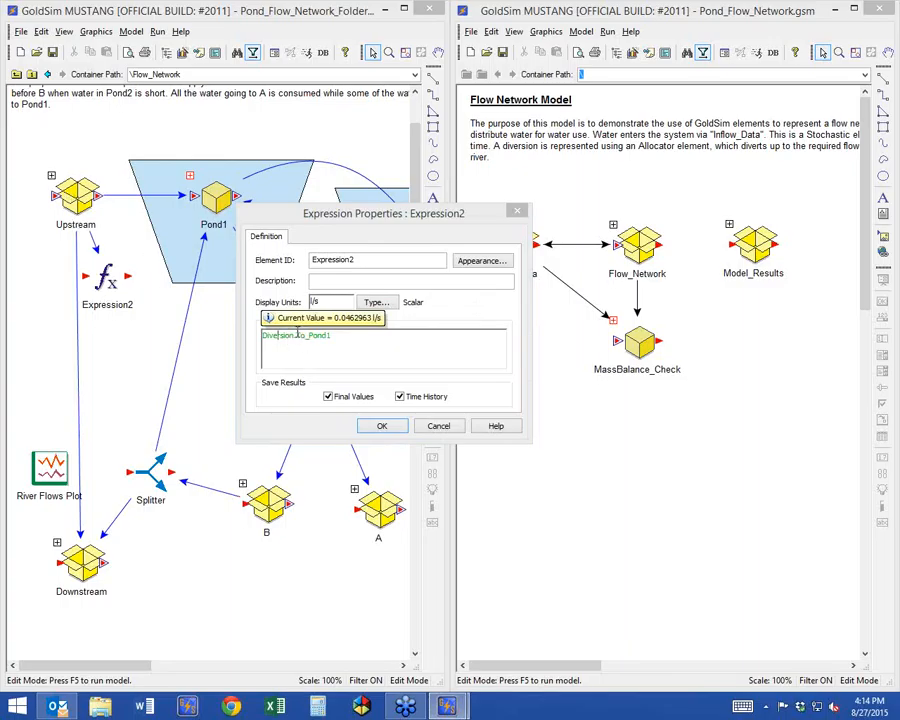
Replace the Expression's equation with a link to Inflow_Data from the Upstream container and accept the properties.
{"action": "left_click_drag", "start_coordinate": [297, 338], "coordinate": [235, 341]}
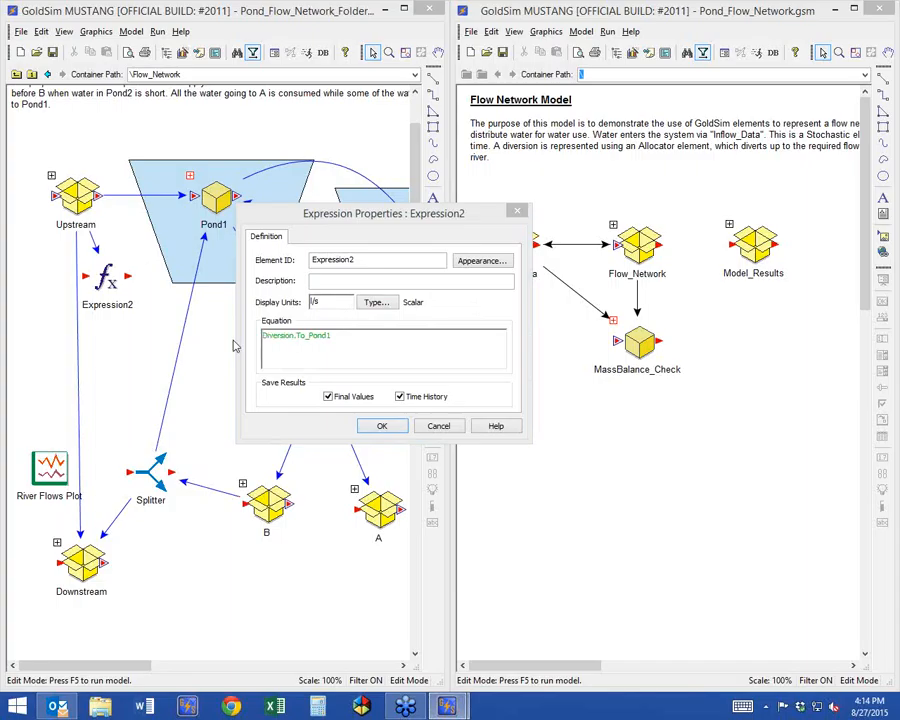
{"action": "left_click_drag", "start_coordinate": [338, 339], "coordinate": [225, 338]}
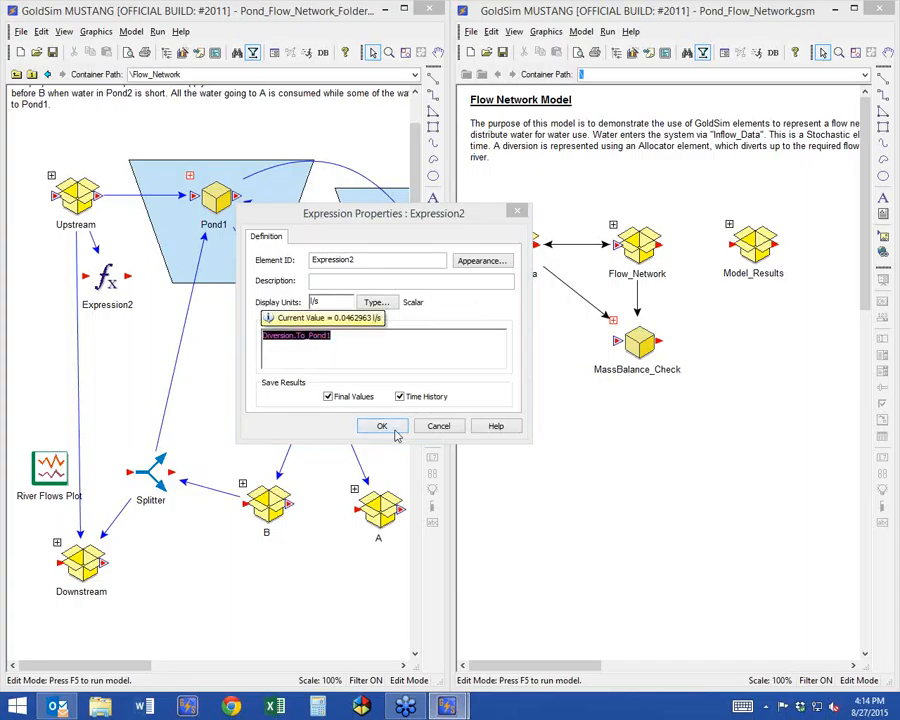
{"action": "left_click_drag", "start_coordinate": [352, 340], "coordinate": [231, 332]}
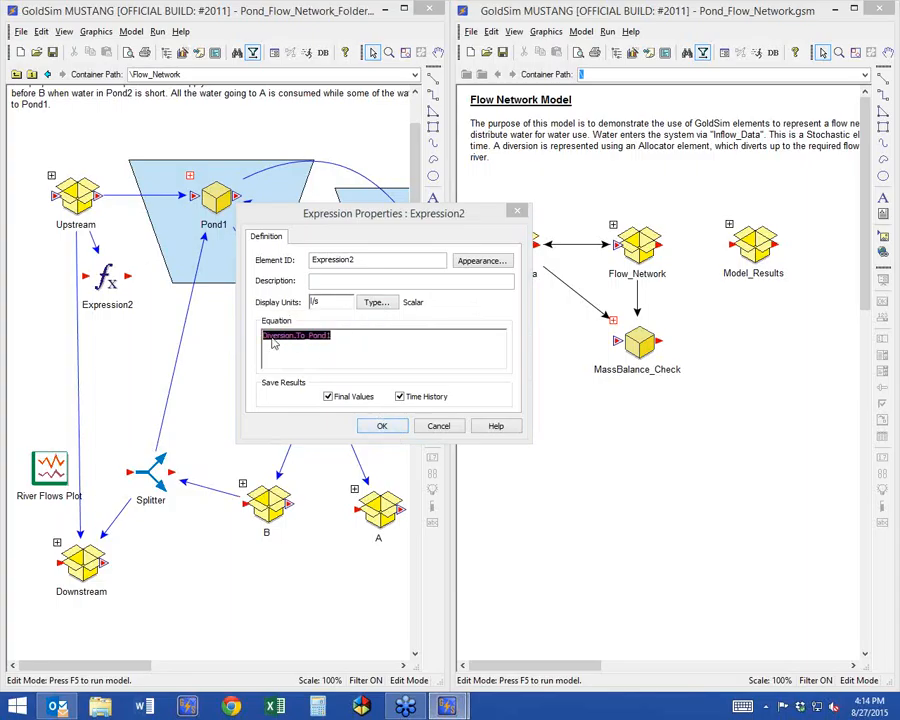
{"action": "right_click", "coordinate": [273, 338]}
{"action": "left_click", "coordinate": [300, 346]}
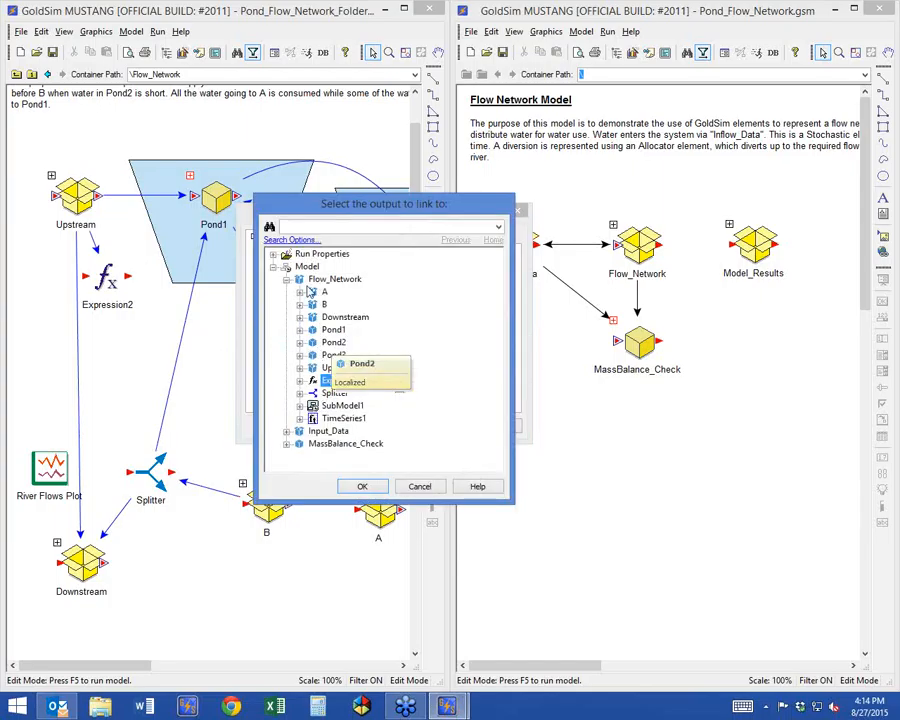
{"action": "left_click_drag", "start_coordinate": [324, 214], "coordinate": [441, 175]}
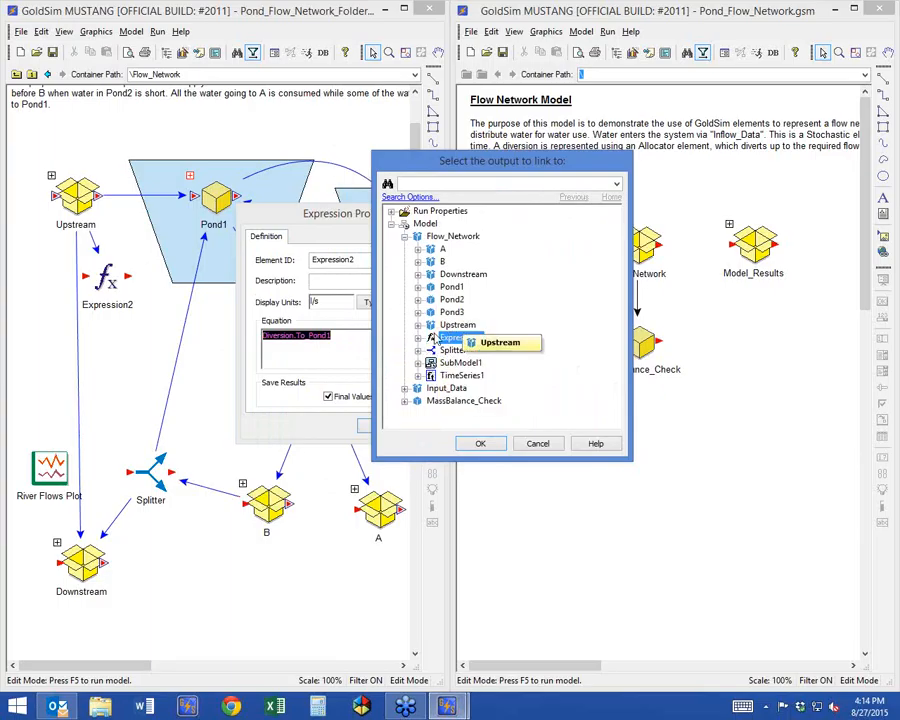
{"action": "left_click", "coordinate": [418, 325]}
{"action": "left_click", "coordinate": [474, 350]}
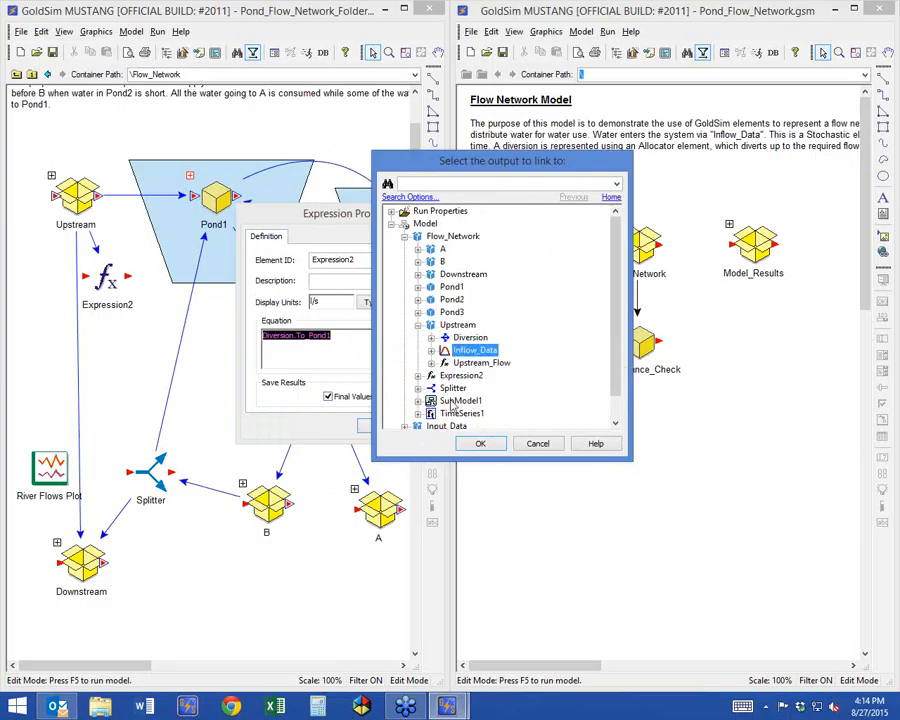
{"action": "left_click", "coordinate": [480, 443]}
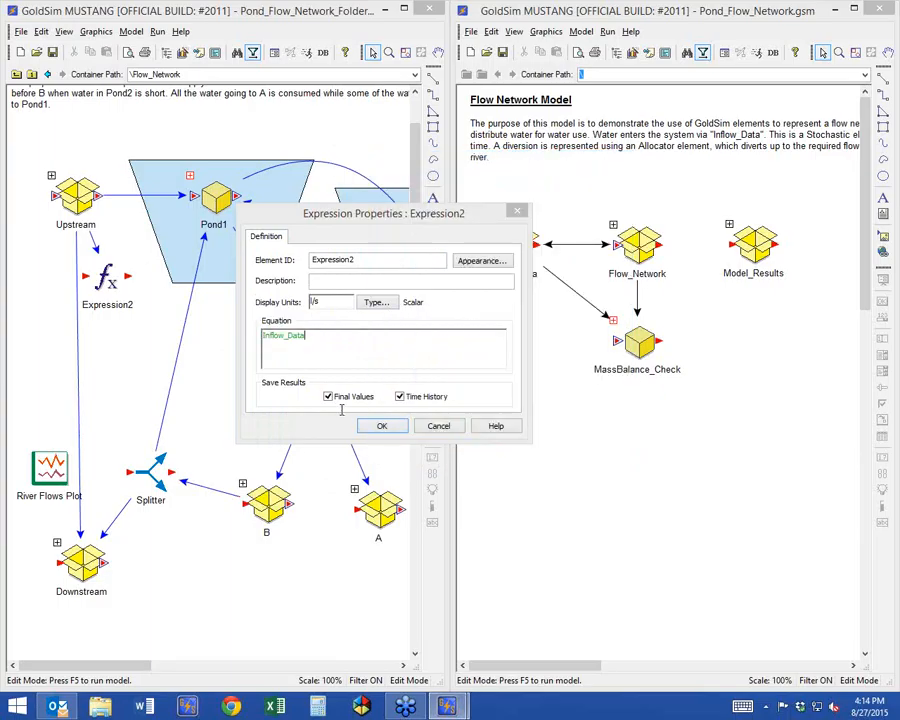
{"action": "left_click", "coordinate": [263, 341]}
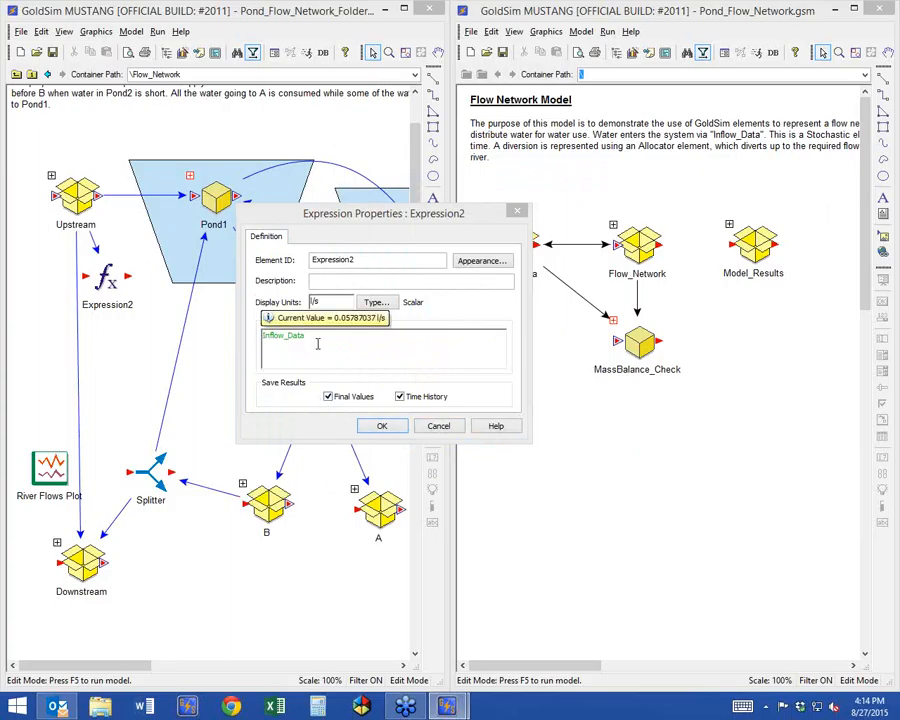
{"action": "left_click", "coordinate": [376, 427]}
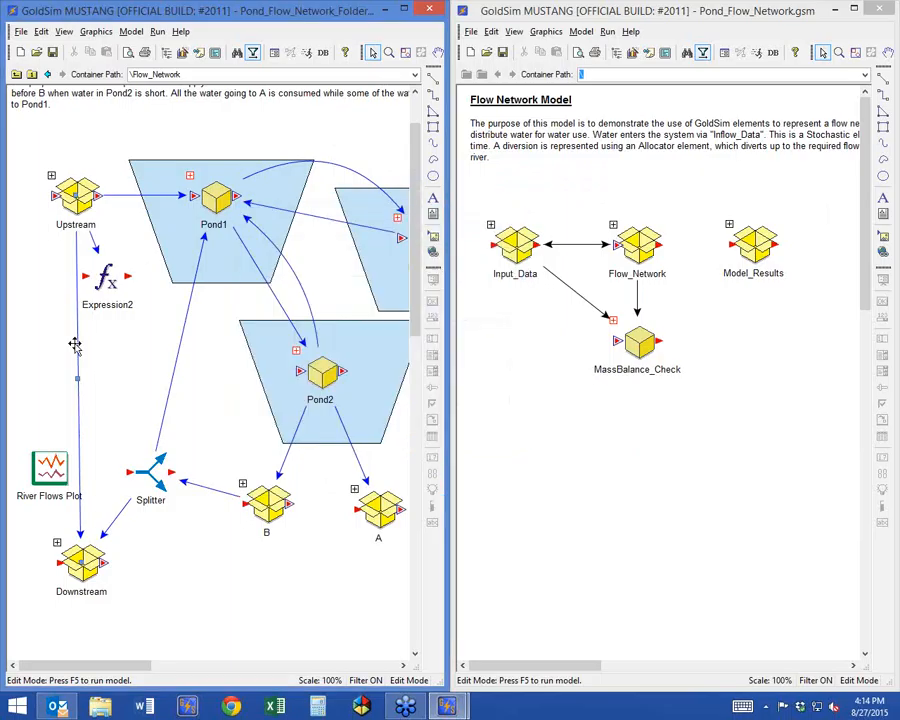
Move Expression2 slightly to the right and link its equation to the Volume output inside the Pond1 container.
{"action": "left_click_drag", "start_coordinate": [107, 300], "coordinate": [129, 300]}
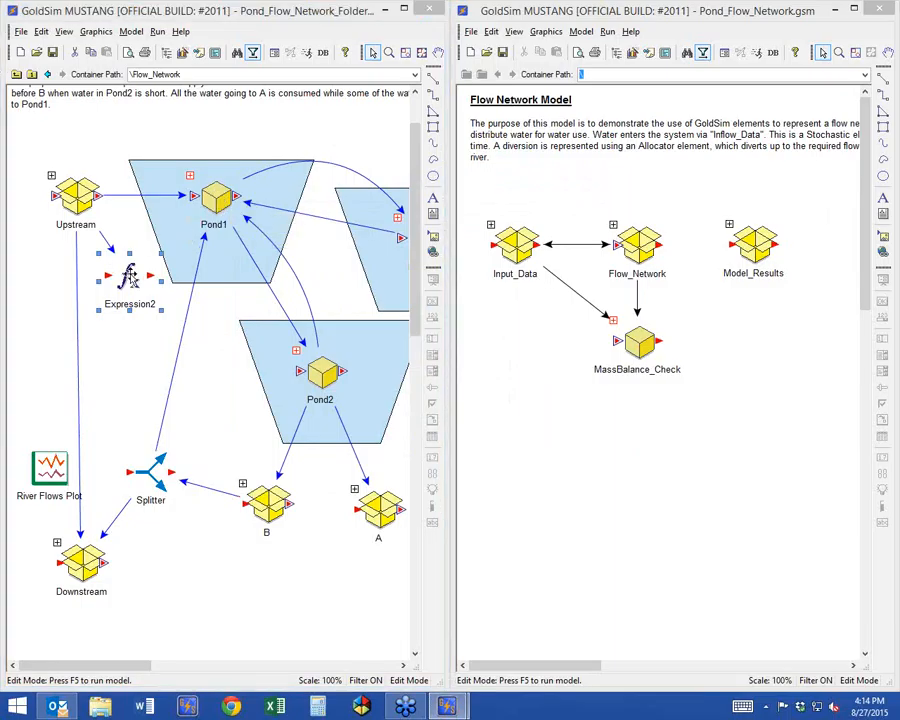
{"action": "double_click", "coordinate": [128, 276]}
{"action": "left_click_drag", "start_coordinate": [162, 358], "coordinate": [102, 362]}
{"action": "right_click", "coordinate": [130, 368]}
{"action": "left_click", "coordinate": [180, 377]}
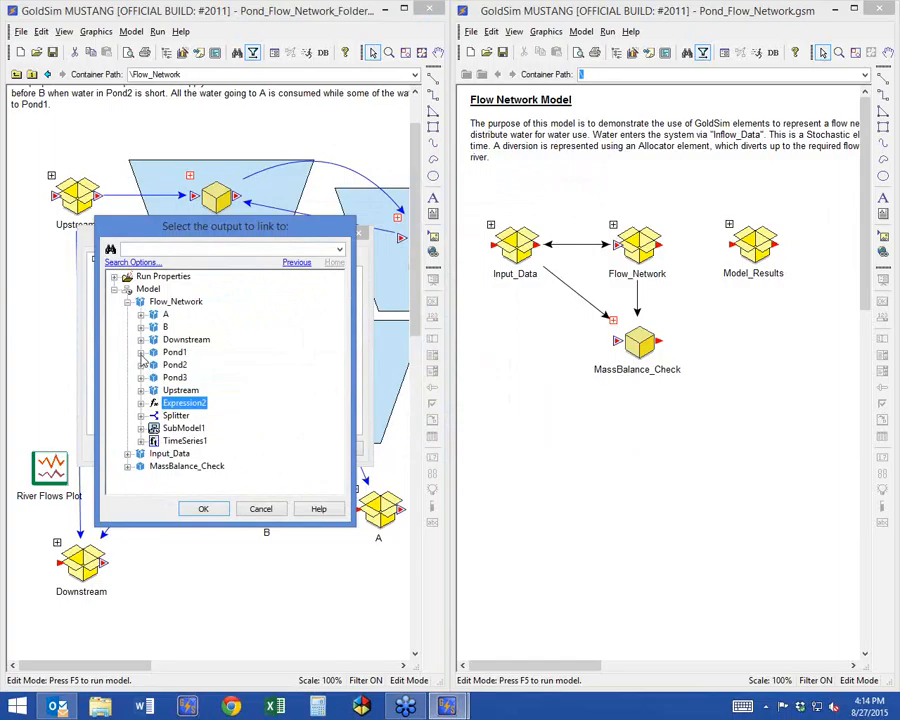
{"action": "left_click", "coordinate": [141, 352]}
{"action": "double_click", "coordinate": [190, 454]}
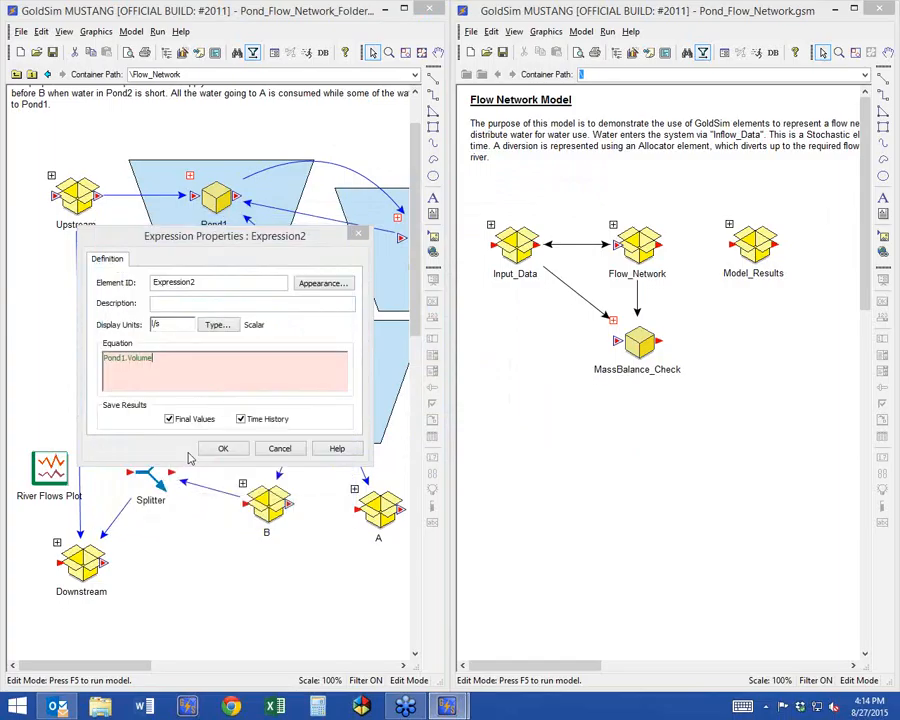
Change Expression2's display units to m3 and accept the properties.
{"action": "double_click", "coordinate": [173, 324]}
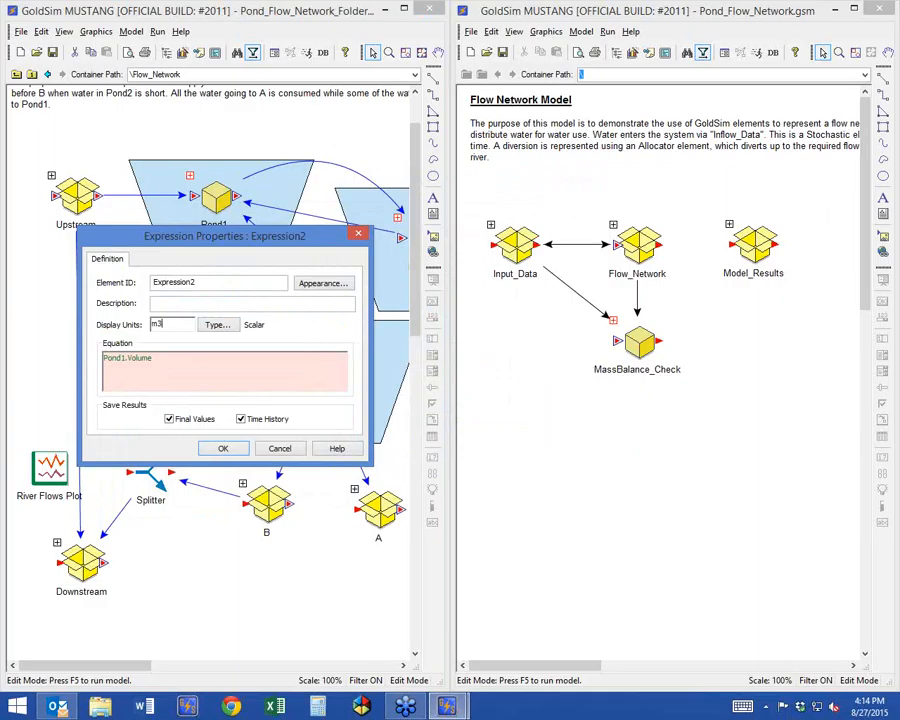
{"action": "left_click", "coordinate": [214, 374]}
{"action": "left_click_drag", "start_coordinate": [138, 236], "coordinate": [336, 120]}
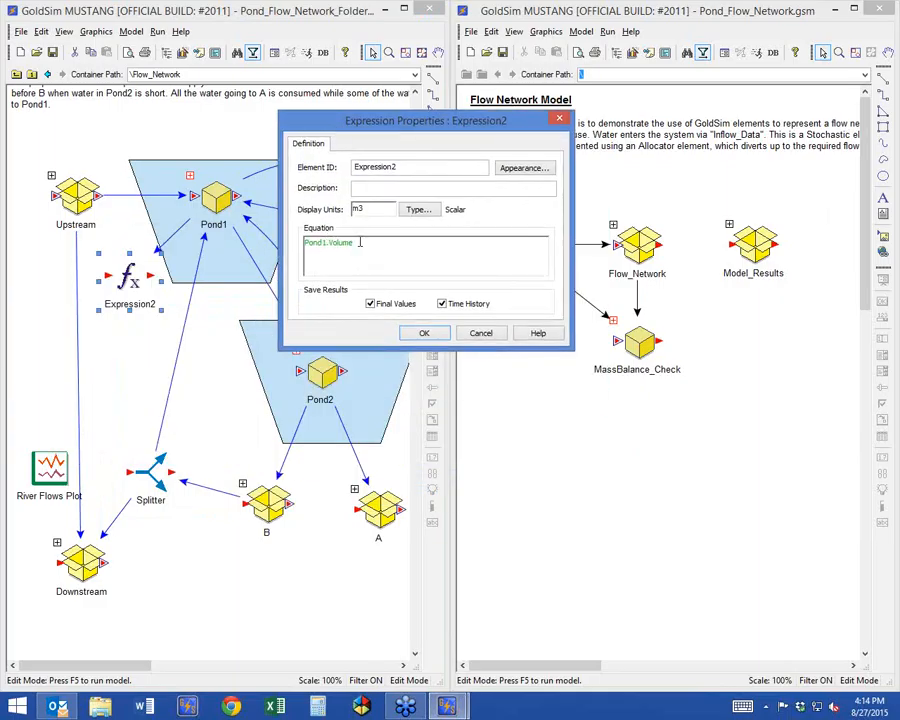
{"action": "mouse_move", "coordinate": [360, 242]}
{"action": "left_click", "coordinate": [424, 334]}
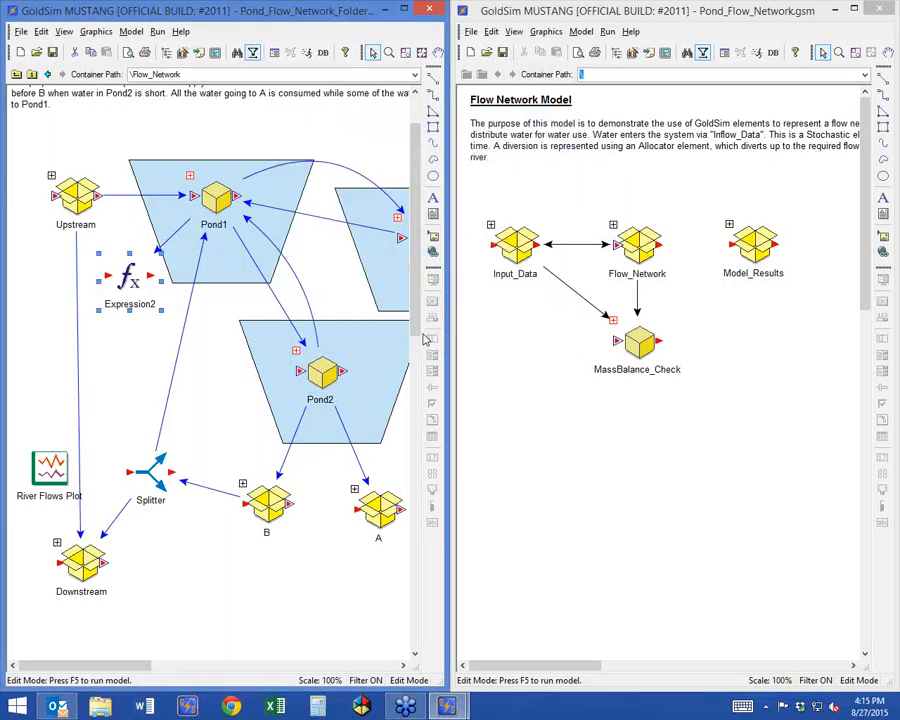
Reopen Expression2's properties and examine the Volume part of its Pond1 reference.
{"action": "double_click", "coordinate": [130, 278]}
{"action": "double_click", "coordinate": [145, 357]}
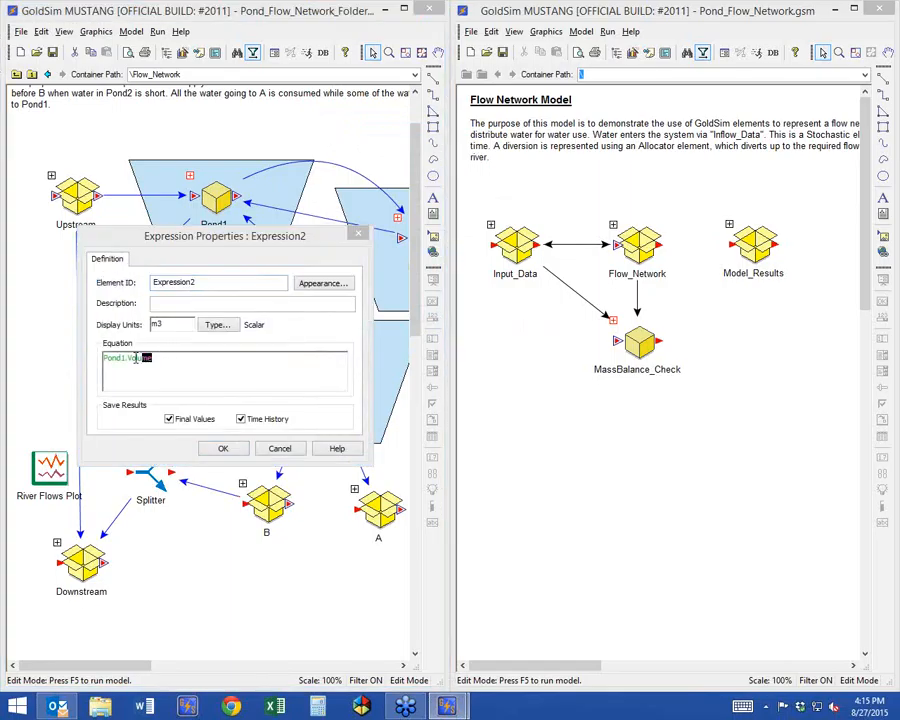
{"action": "left_click_drag", "start_coordinate": [210, 237], "coordinate": [305, 262]}
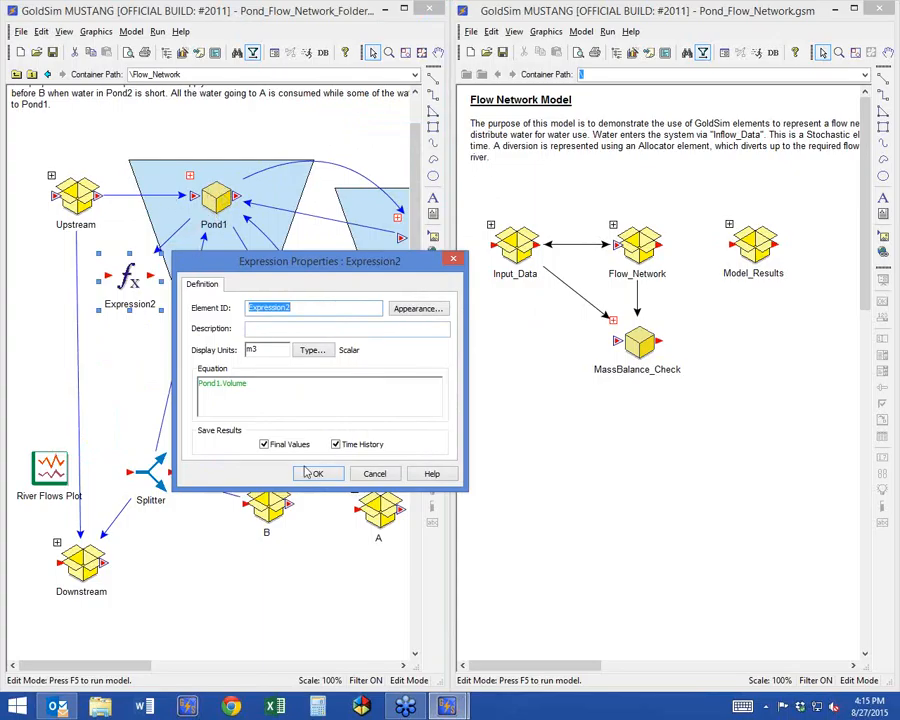
{"action": "double_click", "coordinate": [226, 384]}
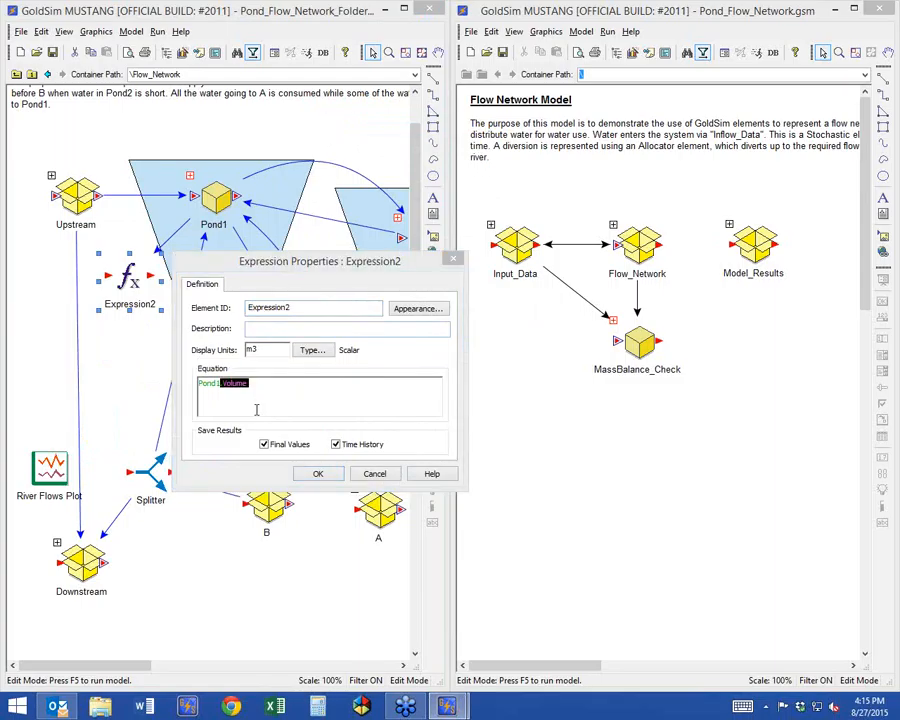
{"action": "left_click", "coordinate": [316, 473]}
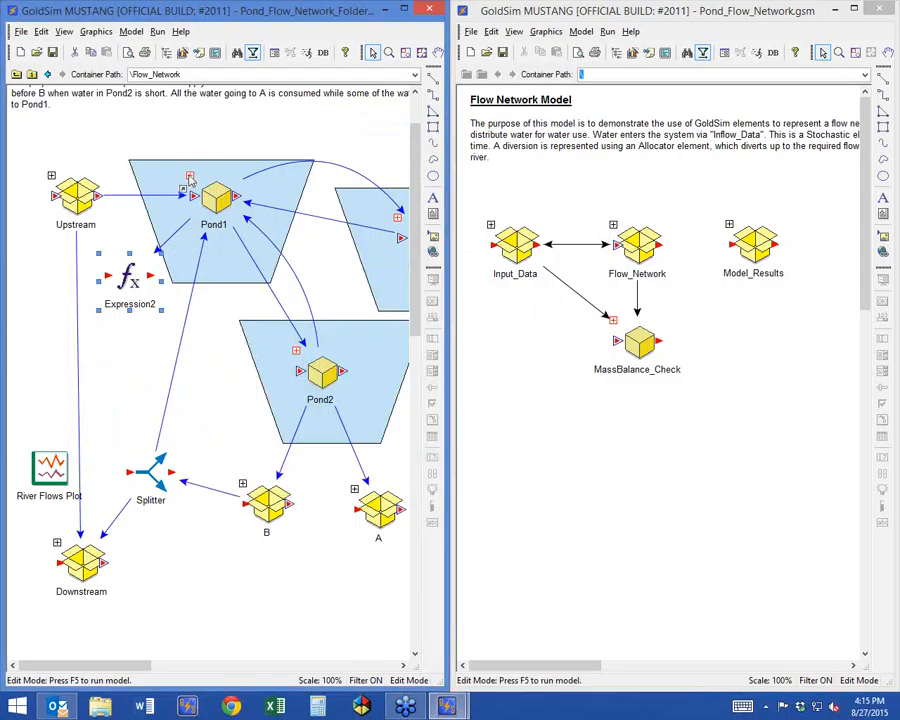
Inspect the output ports of the elements inside Pond1, including Percent_Full and Initial_Volume, and return to Flow_Network.
{"action": "double_click", "coordinate": [193, 175]}
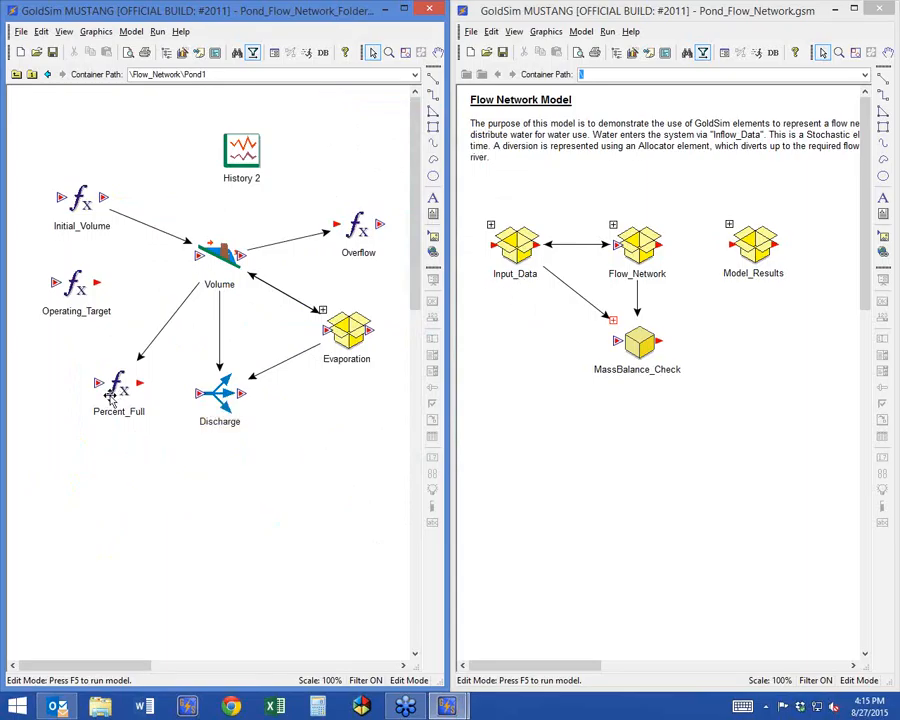
{"action": "mouse_move", "coordinate": [119, 388]}
{"action": "mouse_move", "coordinate": [104, 200]}
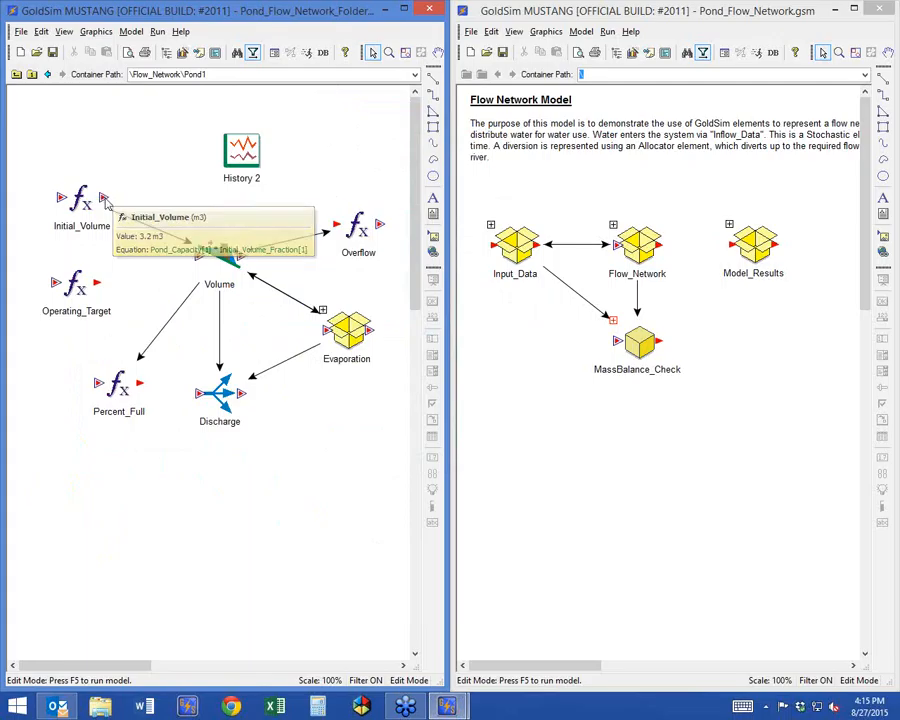
{"action": "left_click", "coordinate": [16, 74]}
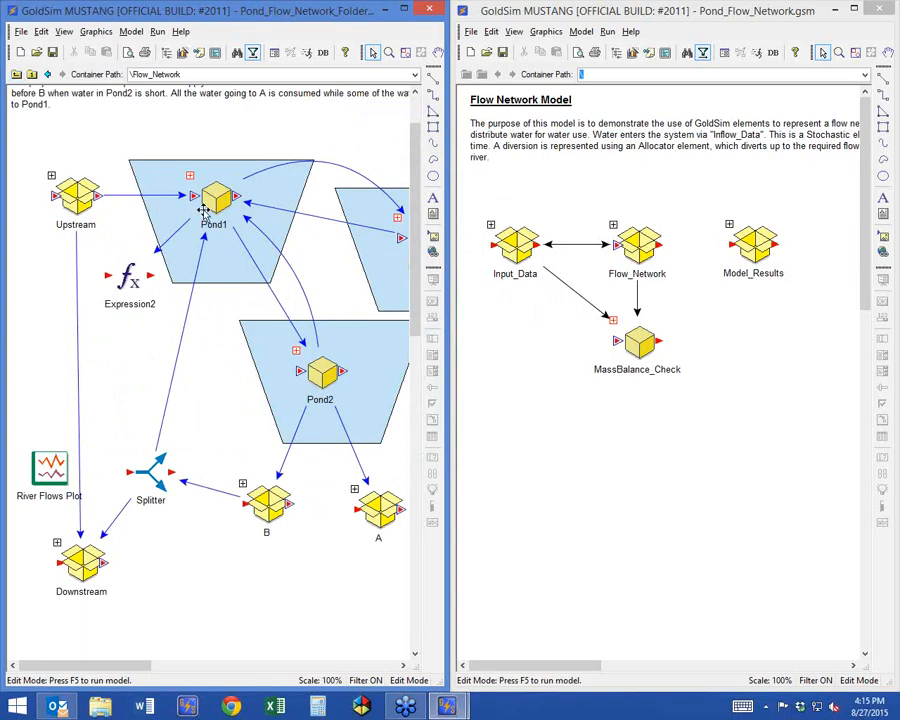
Change Expression2's equation to Pond1.Percent_Full, set its display units to %, and accept the properties.
{"action": "double_click", "coordinate": [135, 272]}
{"action": "left_click_drag", "start_coordinate": [178, 365], "coordinate": [90, 366]}
{"action": "type", "text": "pond"}
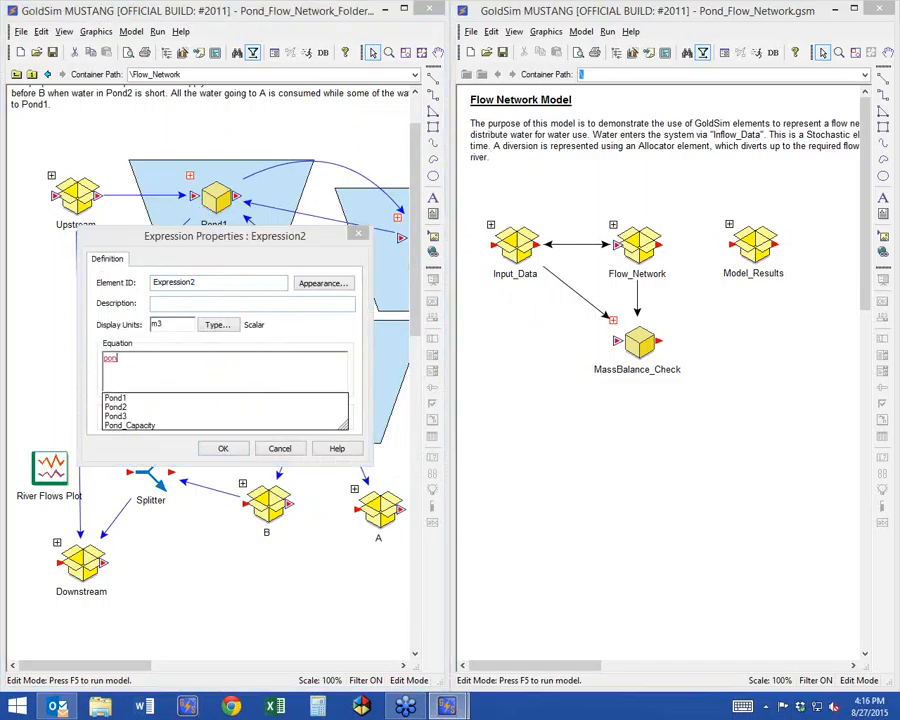
{"action": "type", "text": "1."}
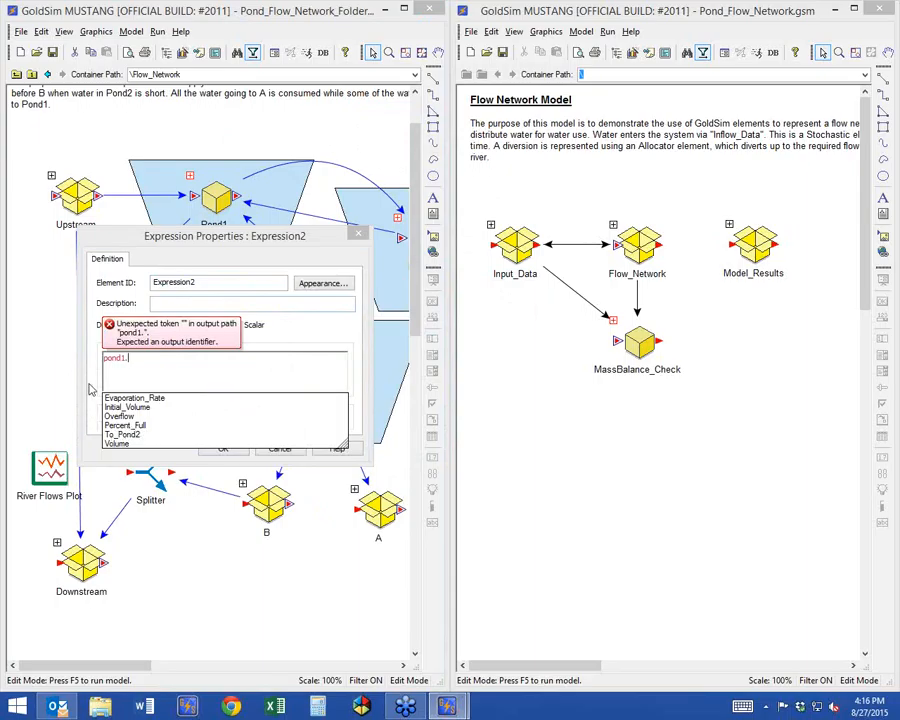
{"action": "type", "text": "per"}
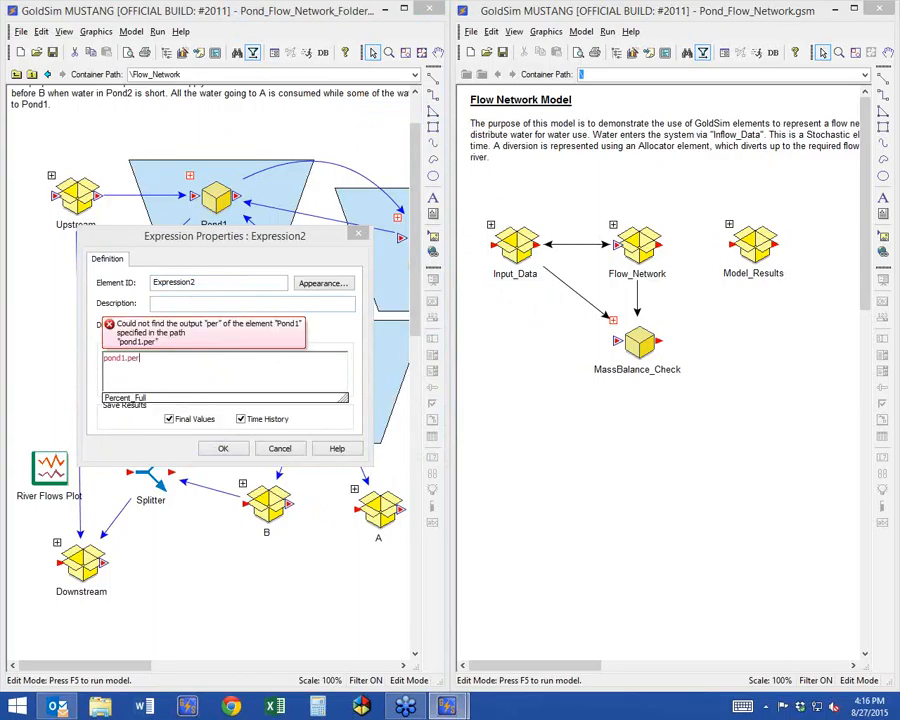
{"action": "double_click", "coordinate": [125, 398]}
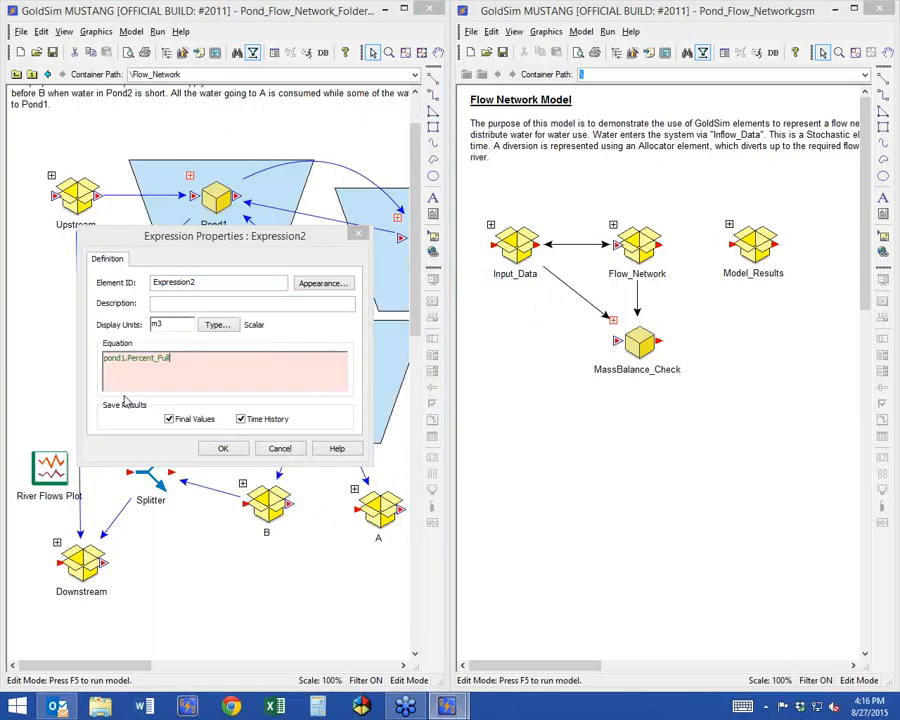
{"action": "left_click_drag", "start_coordinate": [167, 324], "coordinate": [136, 324]}
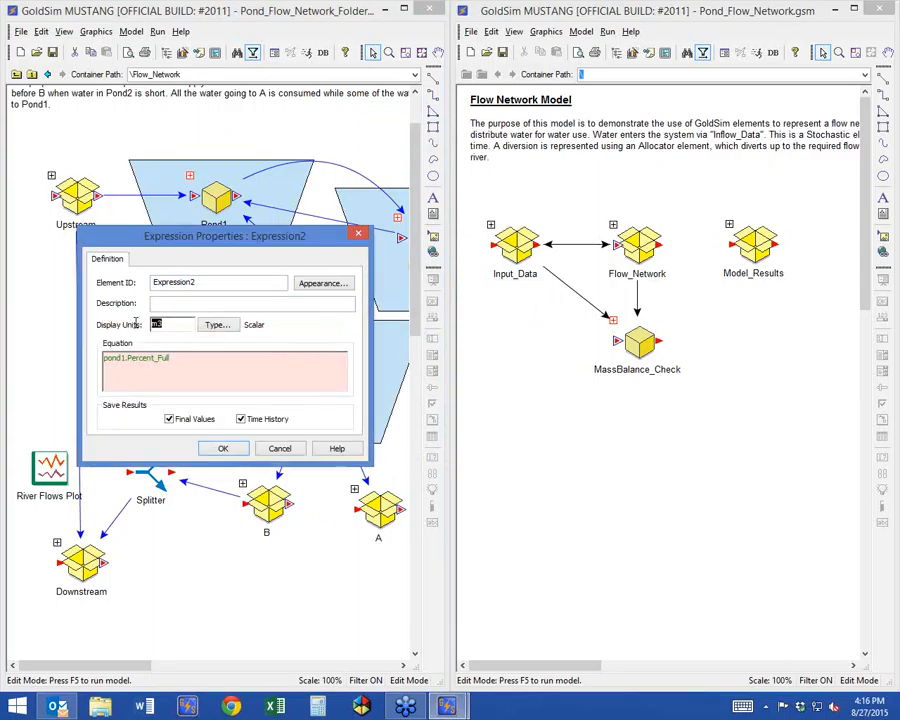
{"action": "type", "text": "%"}
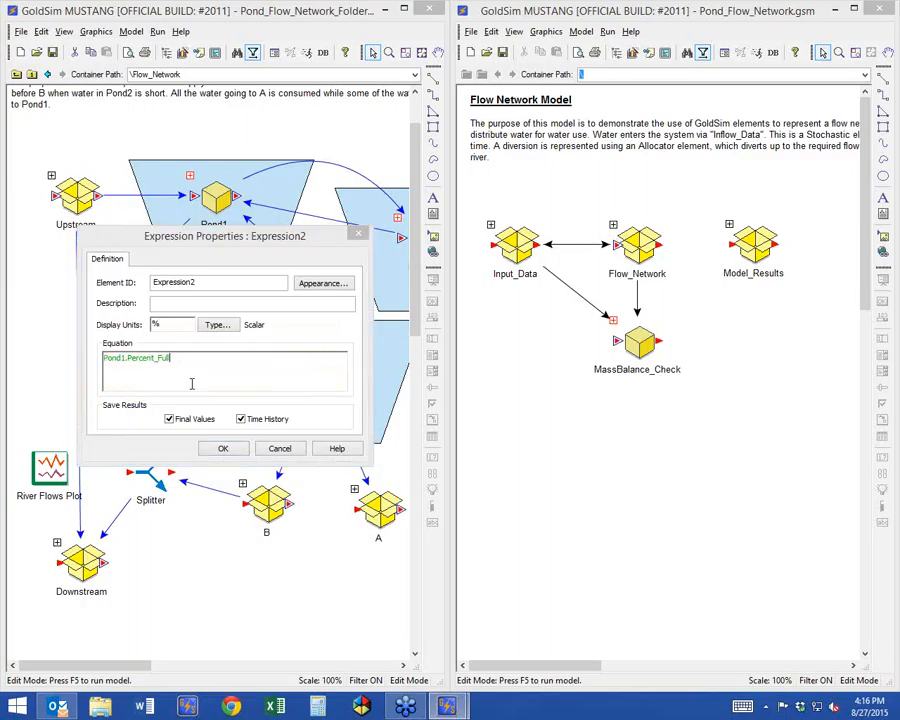
{"action": "left_click", "coordinate": [213, 455]}
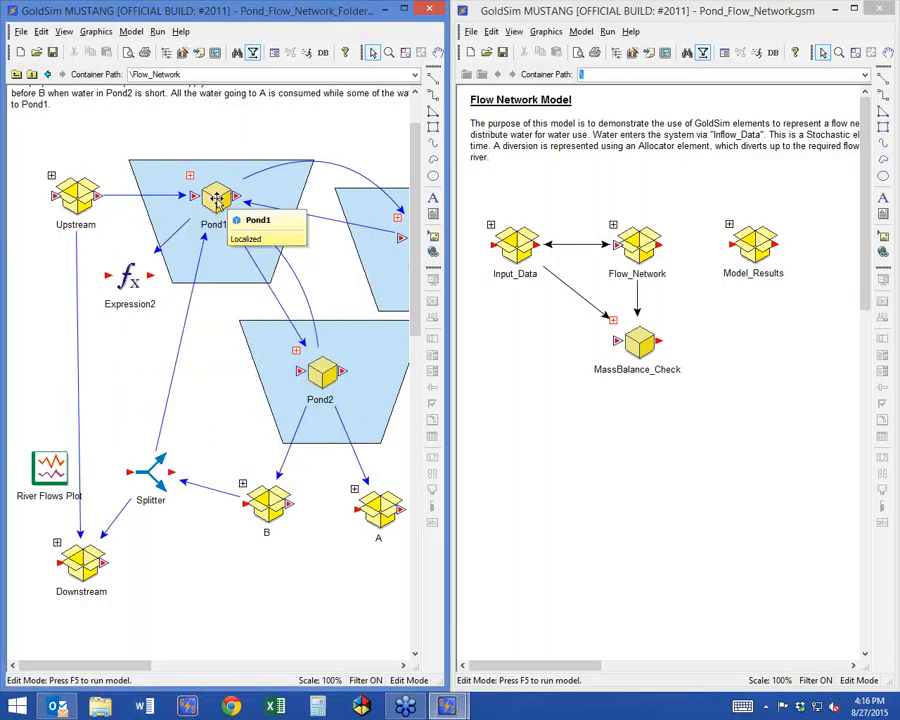
In Pond1's container properties, change the alias of the exposed Volume output to Volume1 and accept.
{"action": "double_click", "coordinate": [216, 198]}
{"action": "left_click_drag", "start_coordinate": [219, 204], "coordinate": [244, 267]}
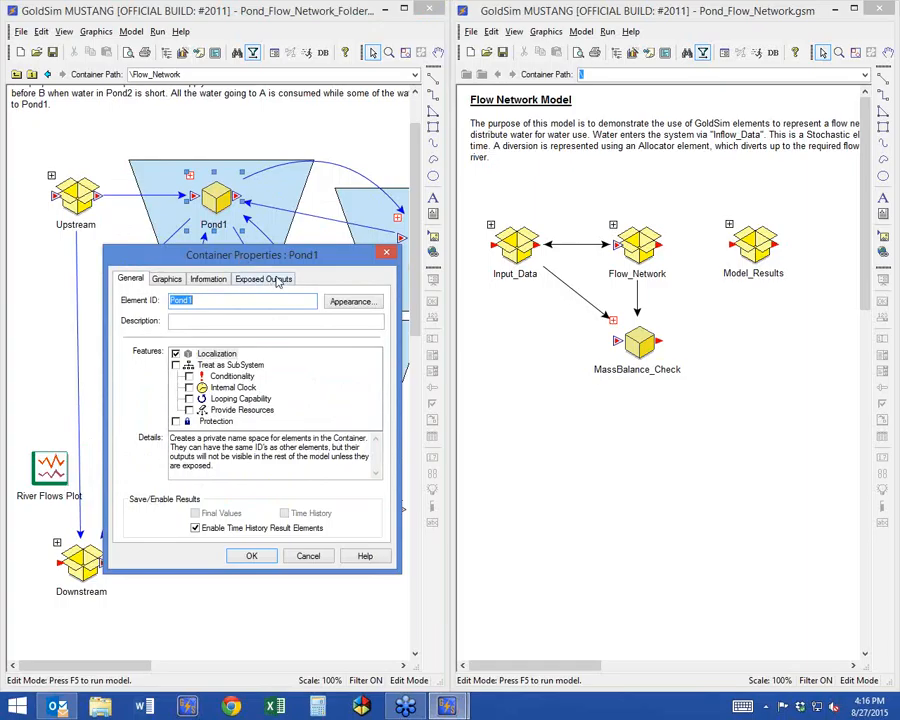
{"action": "left_click", "coordinate": [279, 280]}
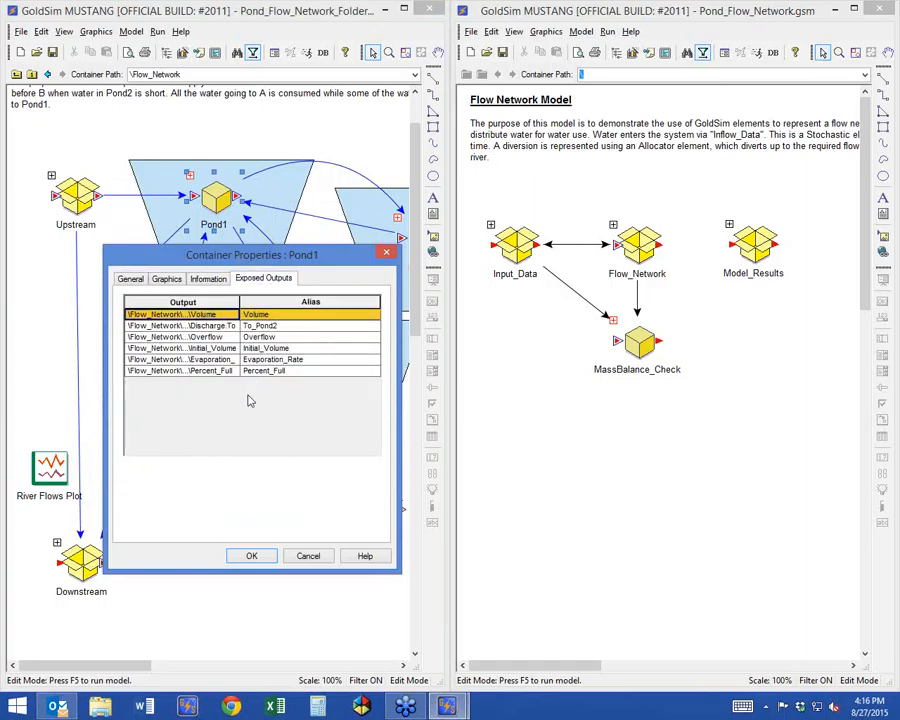
{"action": "left_click", "coordinate": [291, 314]}
{"action": "left_click", "coordinate": [291, 314]}
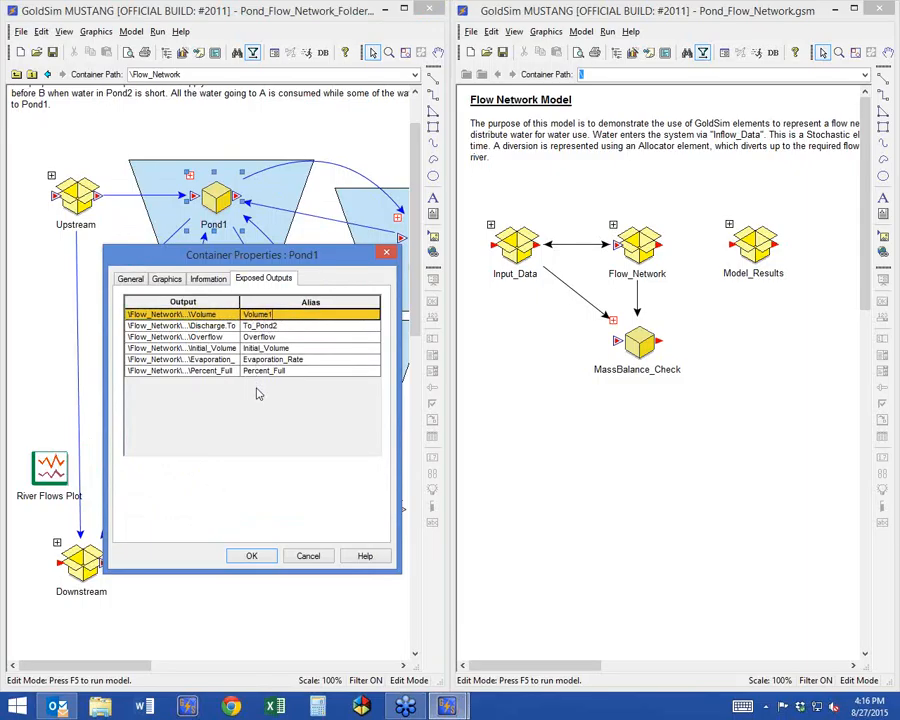
{"action": "left_click", "coordinate": [279, 326]}
{"action": "left_click", "coordinate": [278, 314]}
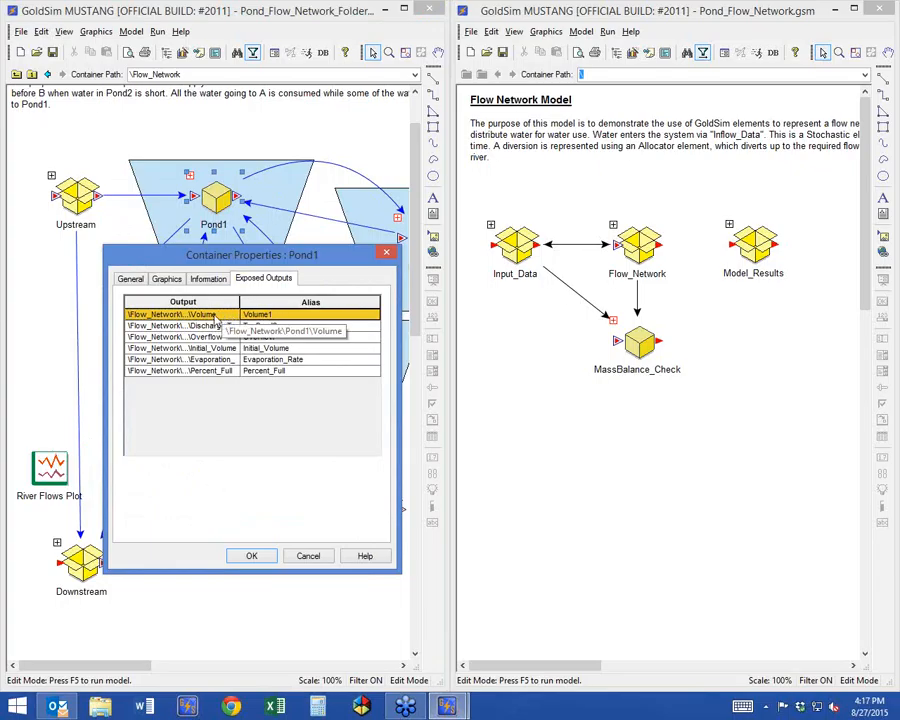
{"action": "left_click", "coordinate": [245, 556]}
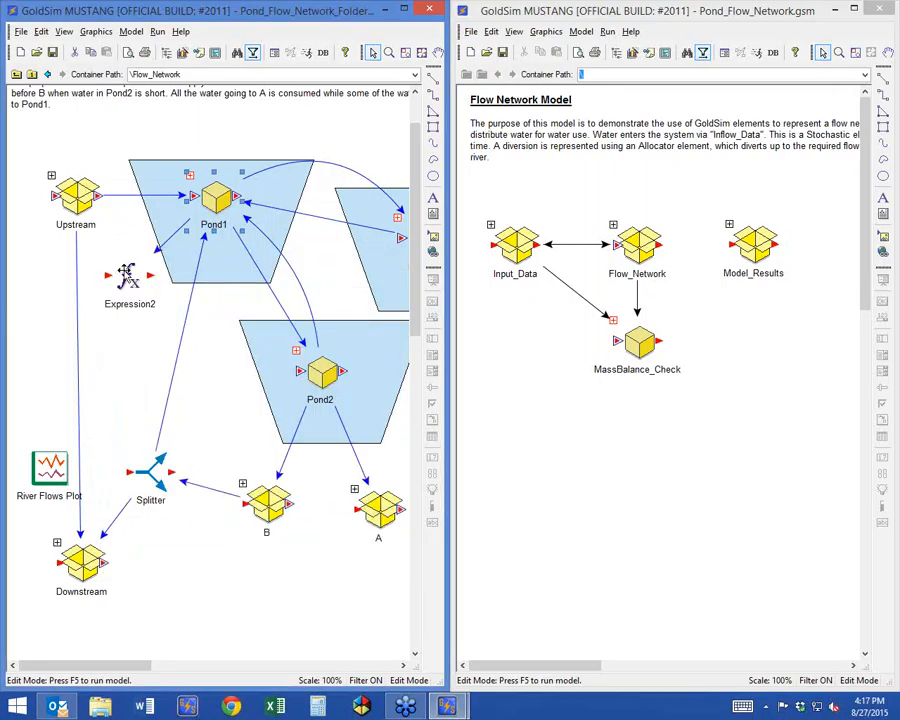
Change Expression2's equation to Pond1.Volume1 with m3 display units and accept the properties.
{"action": "double_click", "coordinate": [126, 274]}
{"action": "key", "text": "ctrl+a"}
{"action": "type", "text": "pond"}
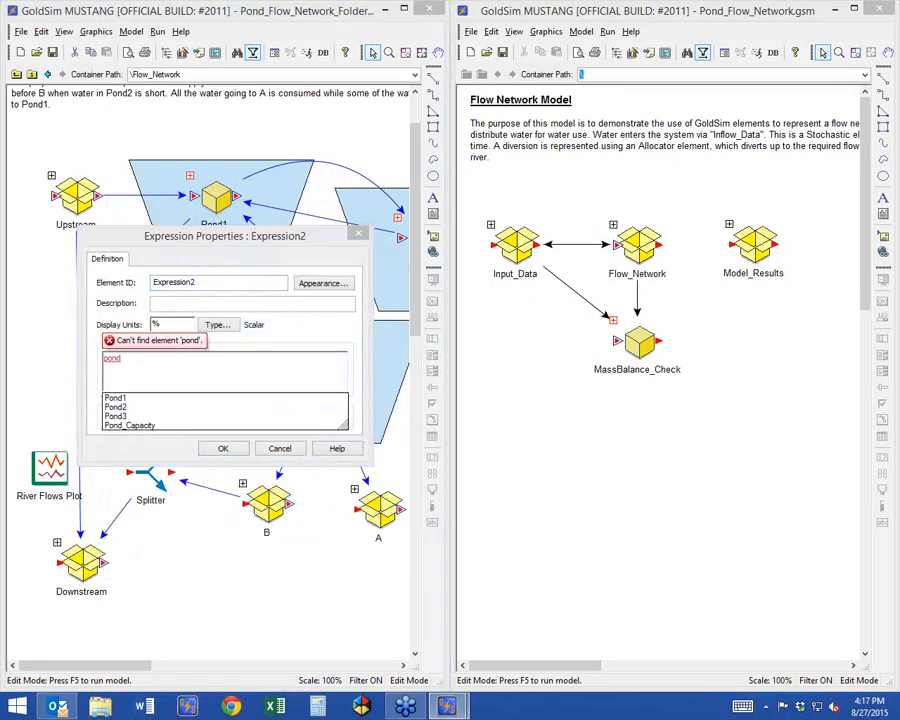
{"action": "type", "text": "1."}
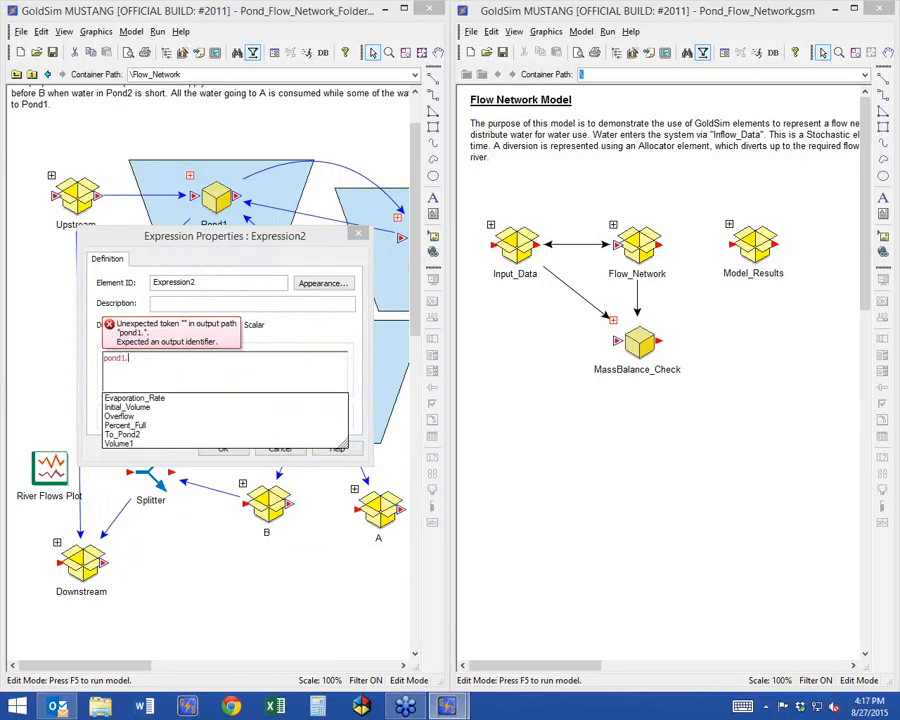
{"action": "left_click", "coordinate": [134, 445]}
{"action": "left_click_drag", "start_coordinate": [174, 324], "coordinate": [101, 317]}
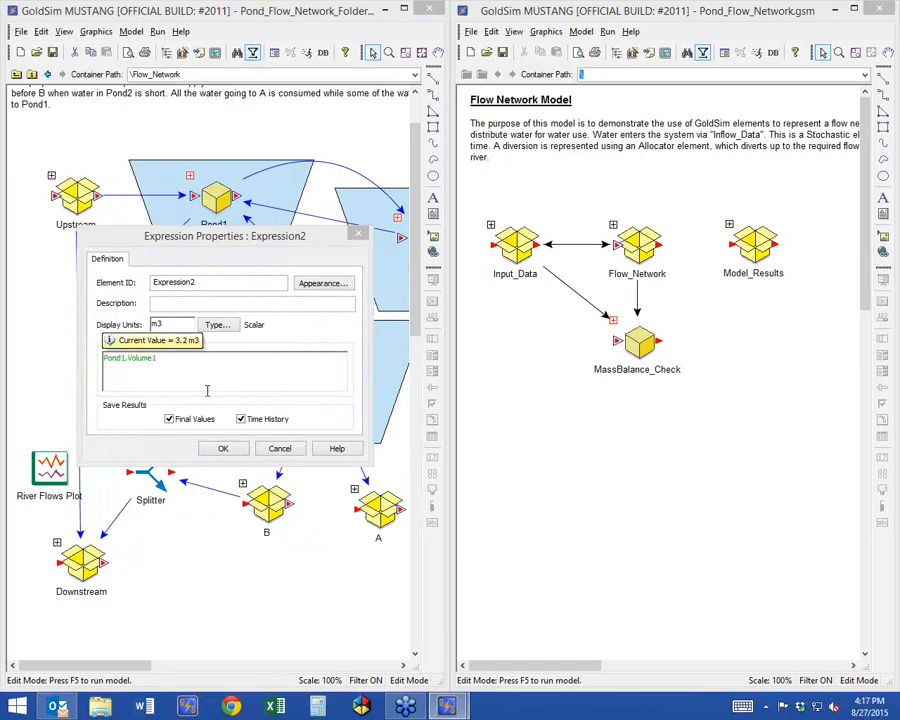
{"action": "left_click", "coordinate": [204, 449]}
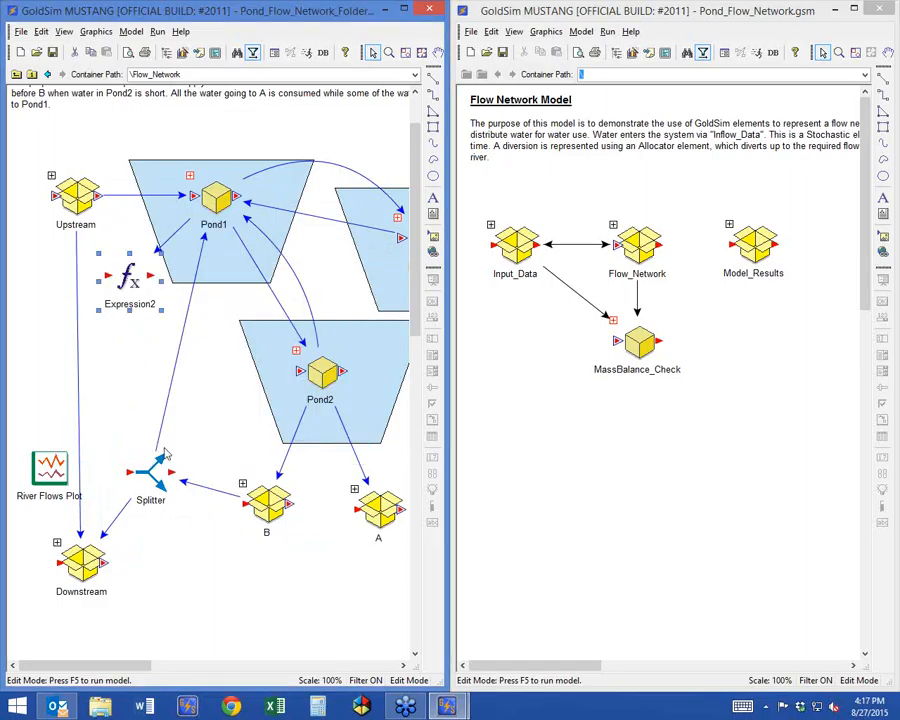
Delete Expression2 from Flow_Network and look over the Pond1, Pond2 and Pond3 containers.
{"action": "key", "text": "Delete"}
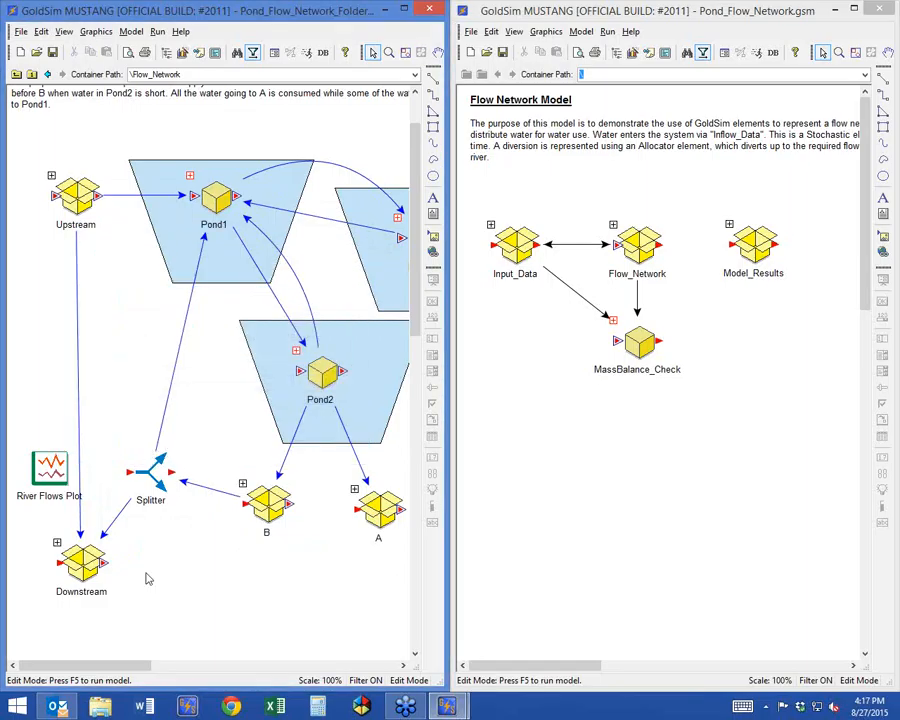
{"action": "left_click_drag", "start_coordinate": [116, 664], "coordinate": [172, 664]}
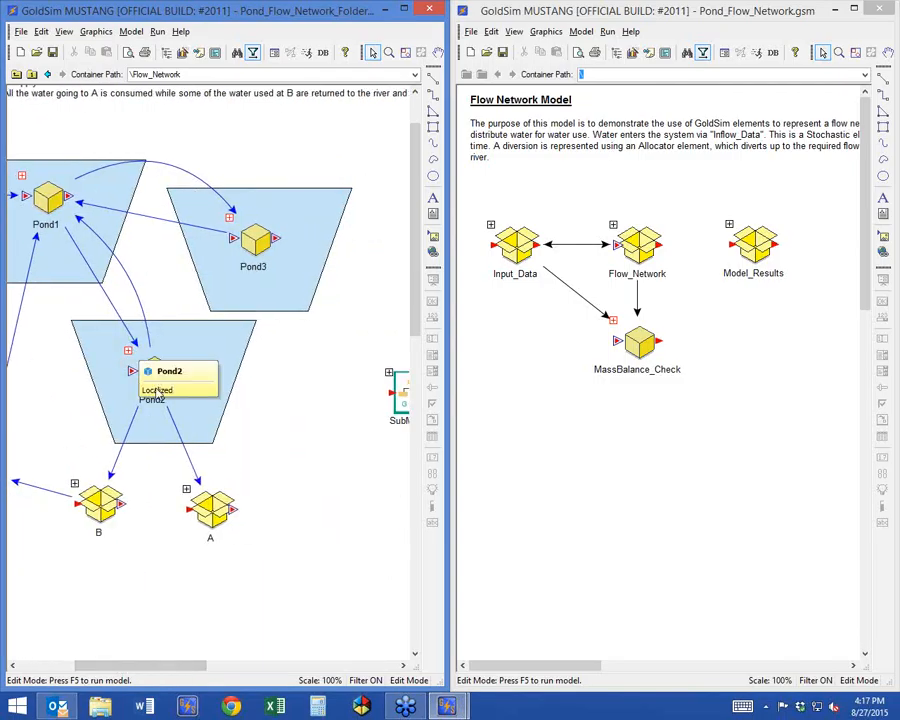
{"action": "left_click", "coordinate": [48, 200]}
{"action": "left_click", "coordinate": [153, 374]}
{"action": "left_click", "coordinate": [253, 239]}
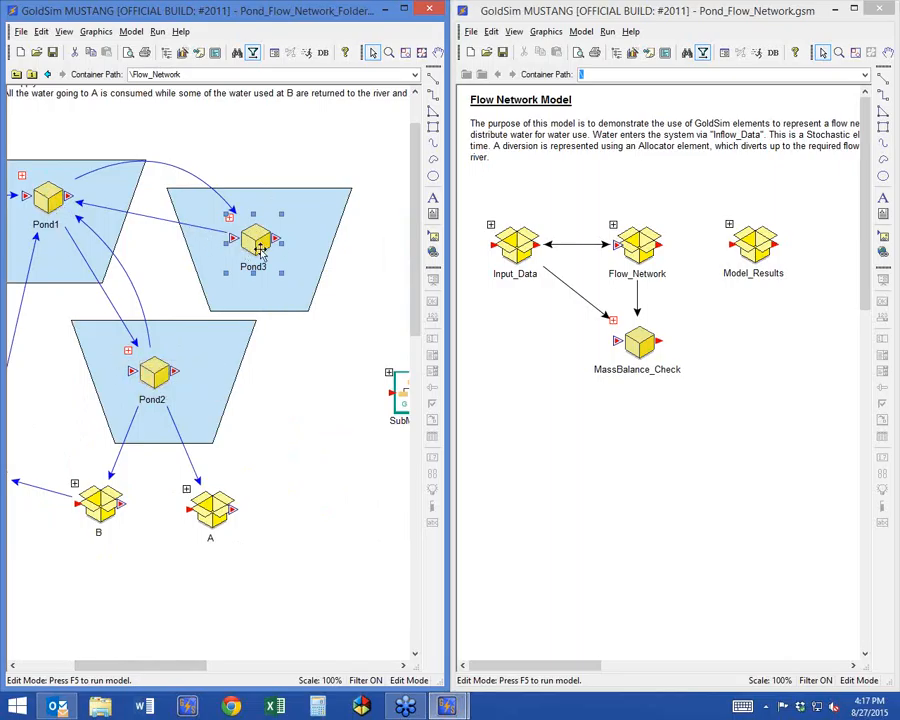
Open the Pond2 container and examine its Volume element and the container path.
{"action": "double_click", "coordinate": [133, 357]}
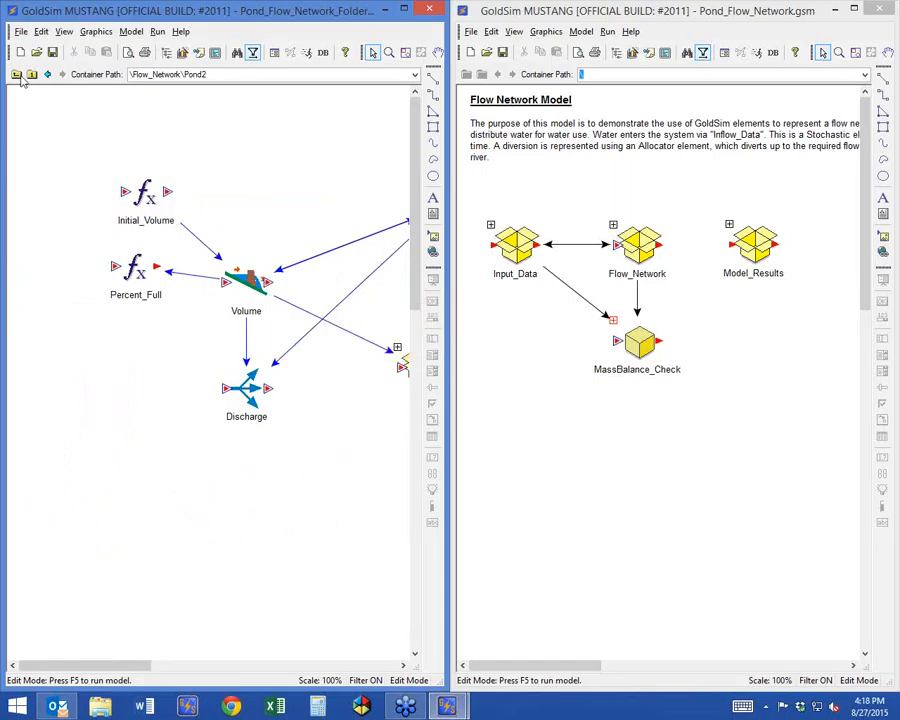
{"action": "left_click", "coordinate": [249, 295]}
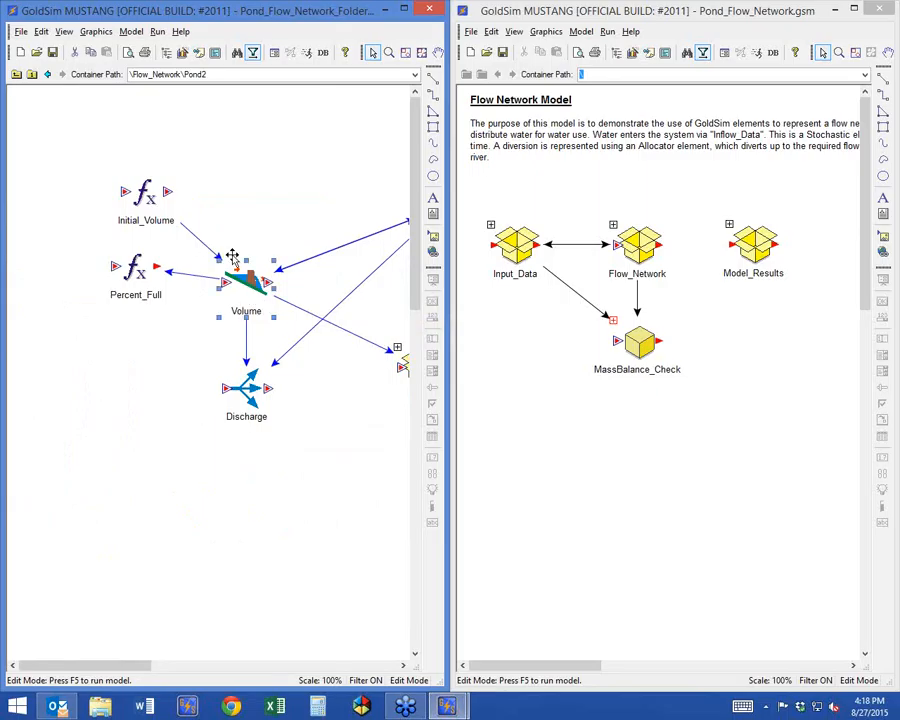
{"action": "mouse_move", "coordinate": [240, 317]}
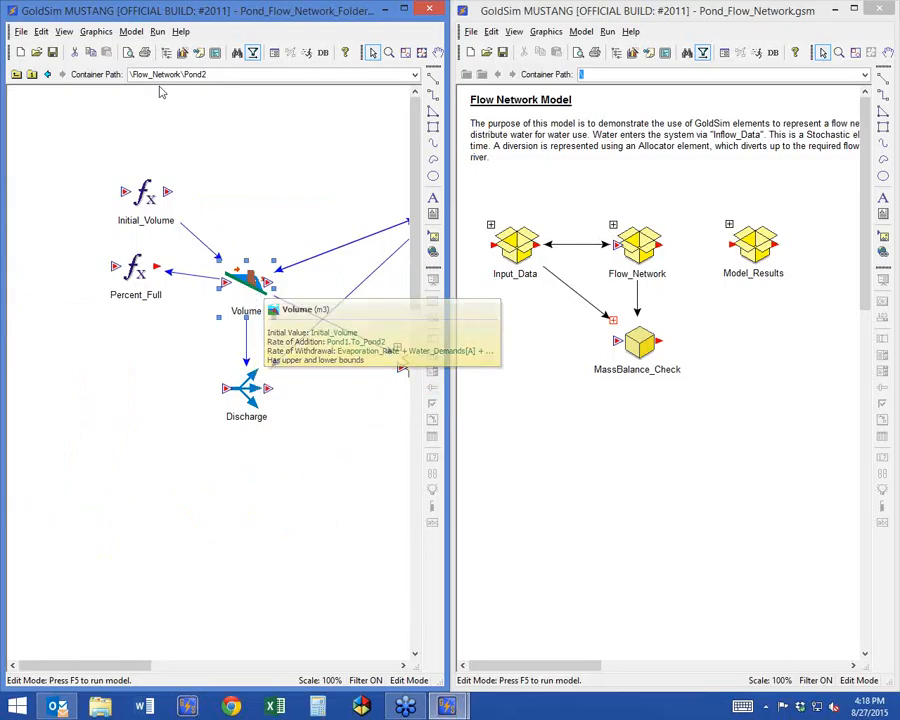
{"action": "left_click", "coordinate": [221, 74]}
{"action": "left_click", "coordinate": [212, 76]}
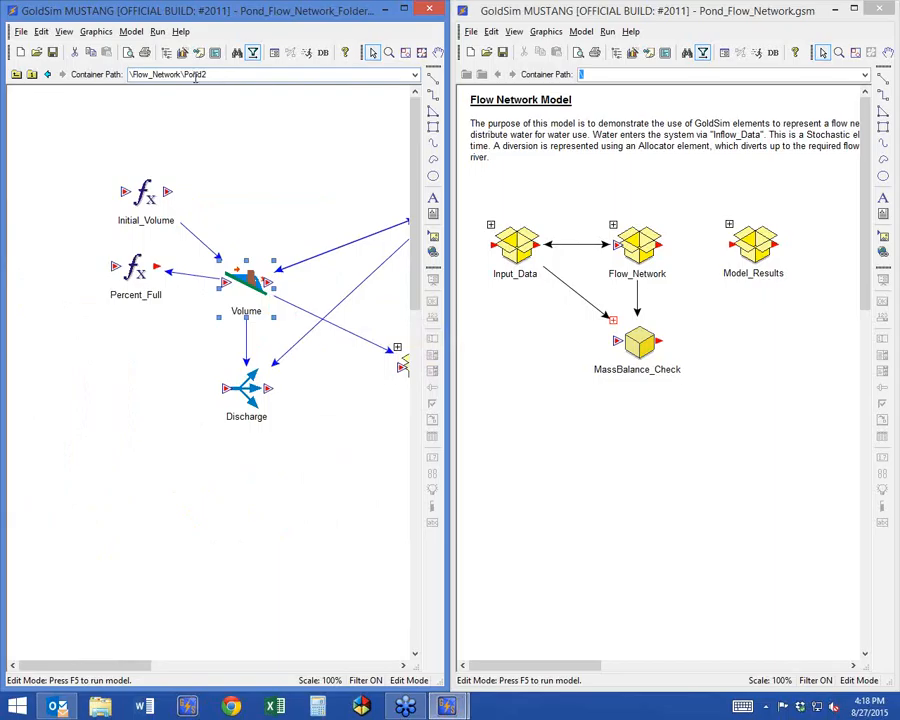
{"action": "left_click", "coordinate": [207, 212]}
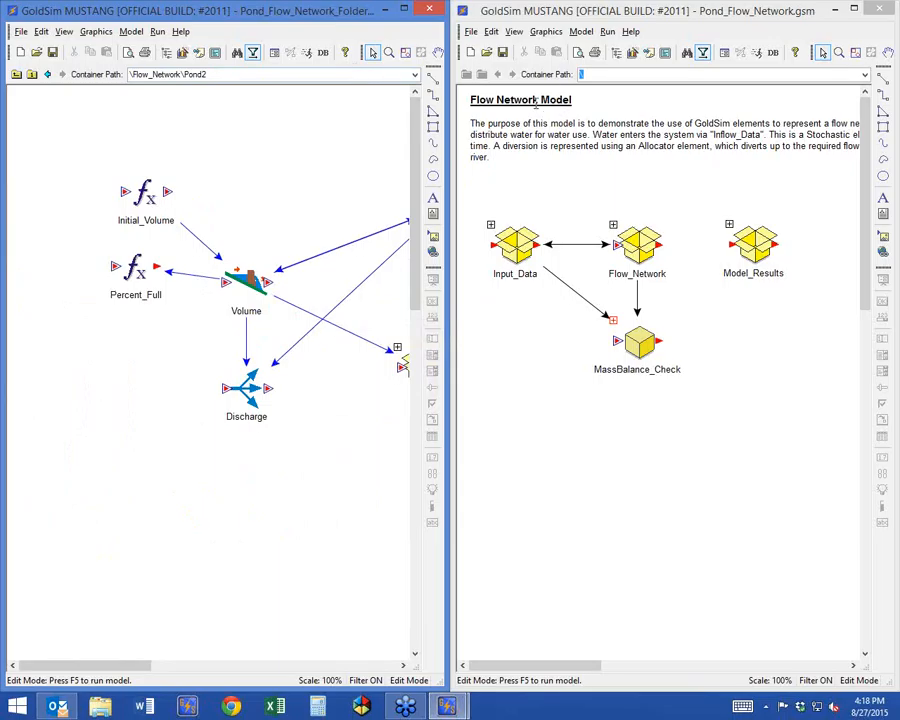
Return to Flow_Network, open the Pond1 container and inspect its Volume reservoir.
{"action": "left_click", "coordinate": [16, 74]}
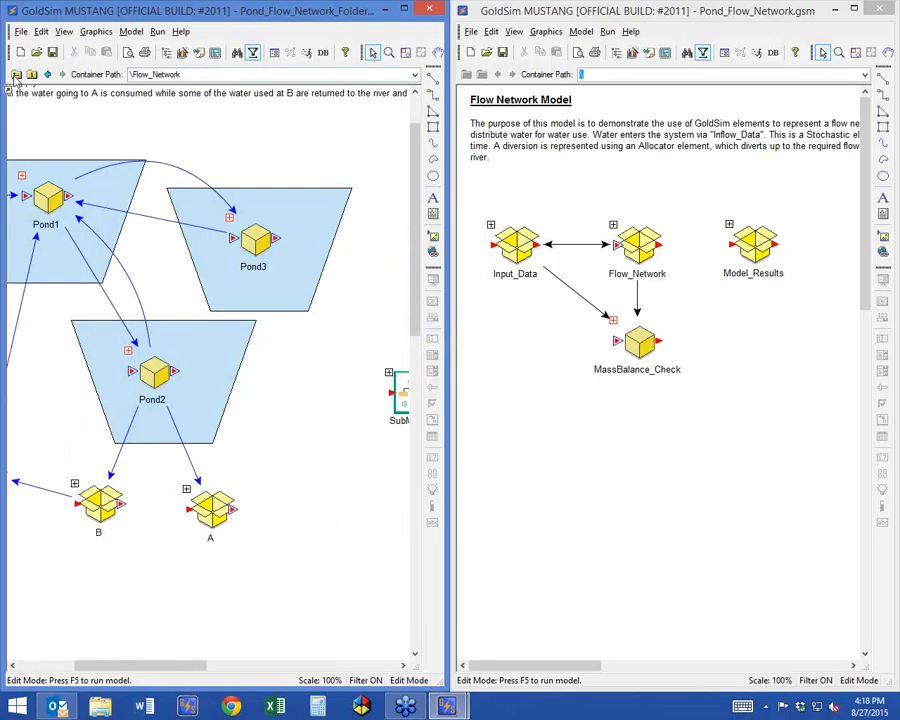
{"action": "left_click", "coordinate": [22, 175]}
{"action": "left_click", "coordinate": [236, 250]}
{"action": "left_click_drag", "start_coordinate": [236, 250], "coordinate": [228, 278]}
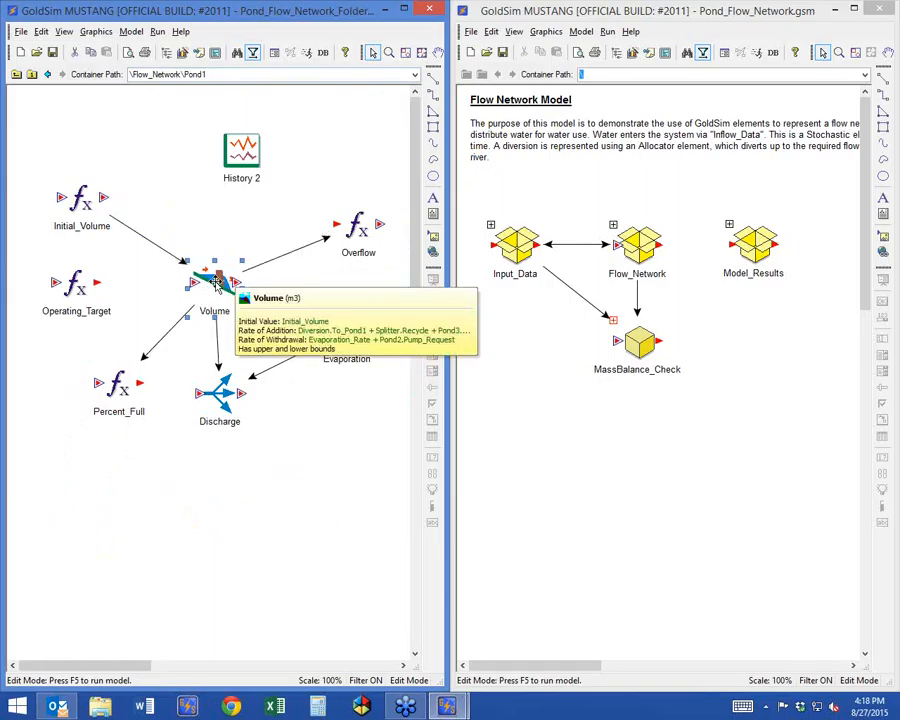
{"action": "left_click", "coordinate": [233, 459]}
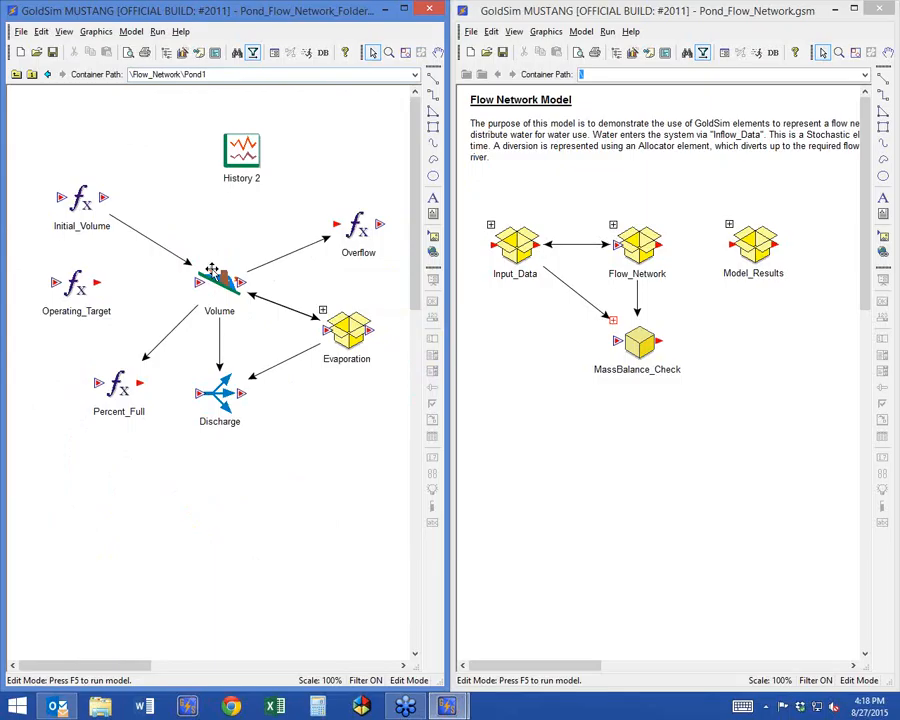
{"action": "mouse_move", "coordinate": [212, 270]}
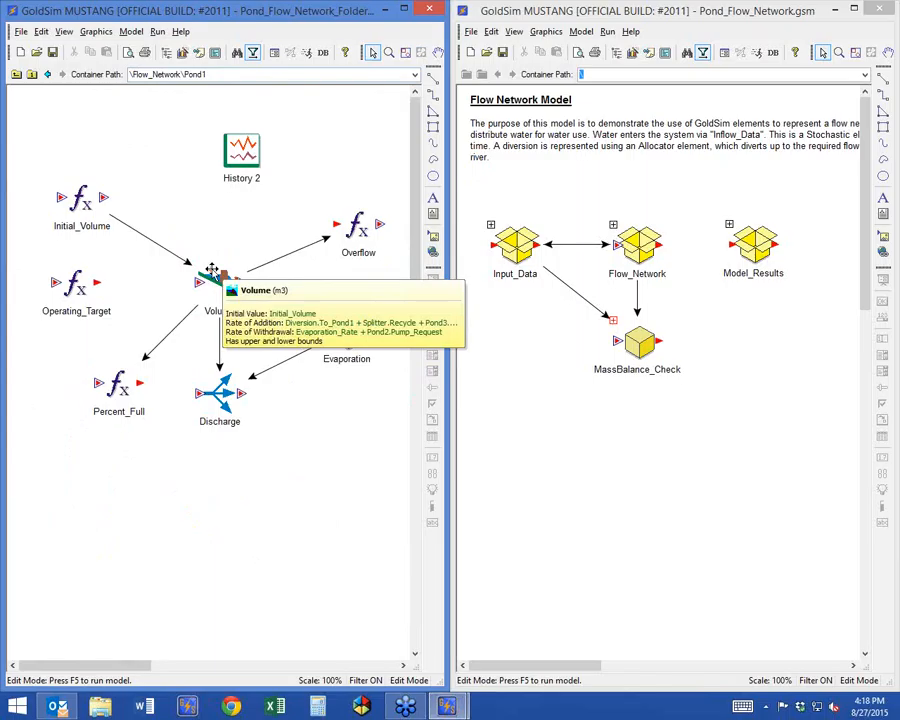
Rename the Volume reservoir inside Pond1 as Pond_1_Volume and accept the properties.
{"action": "double_click", "coordinate": [214, 273]}
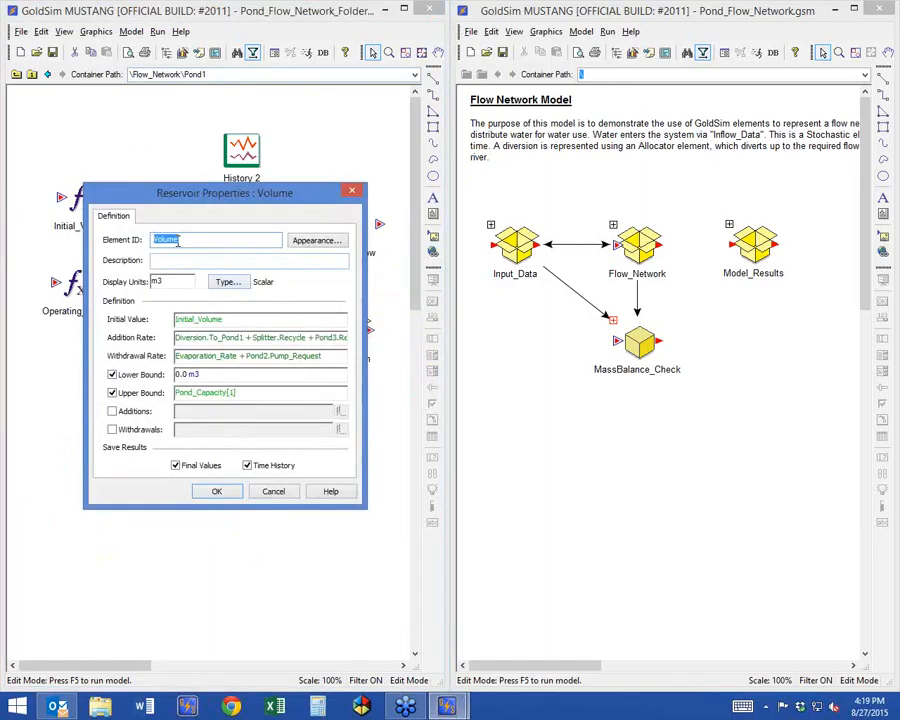
{"action": "key", "text": "Home"}
{"action": "type", "text": "Pond"}
{"action": "type", "text": "1_"}
{"action": "type", "text": "_"}
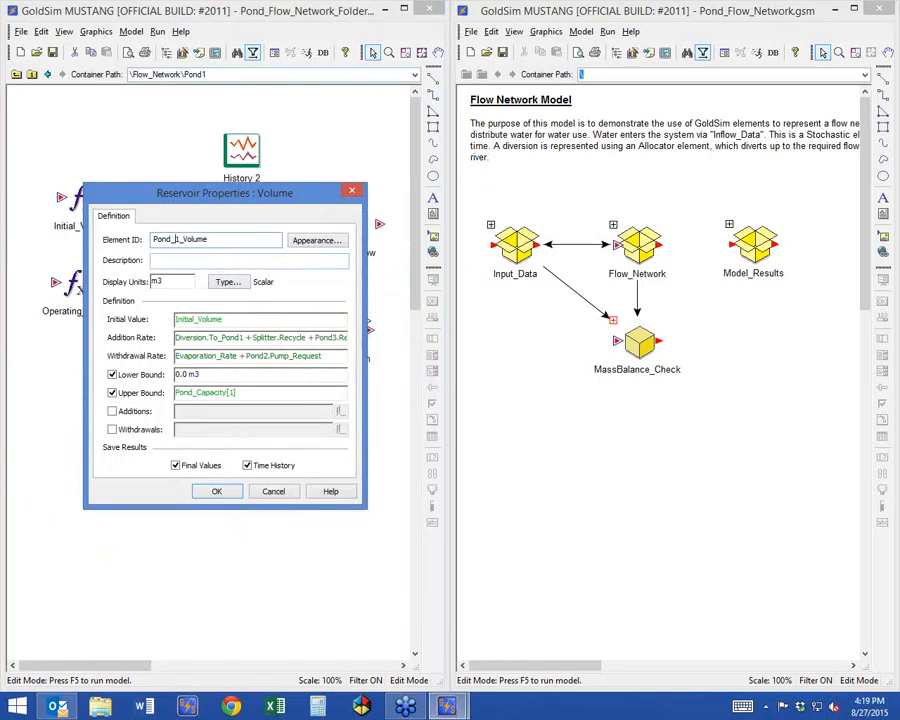
{"action": "left_click", "coordinate": [218, 492]}
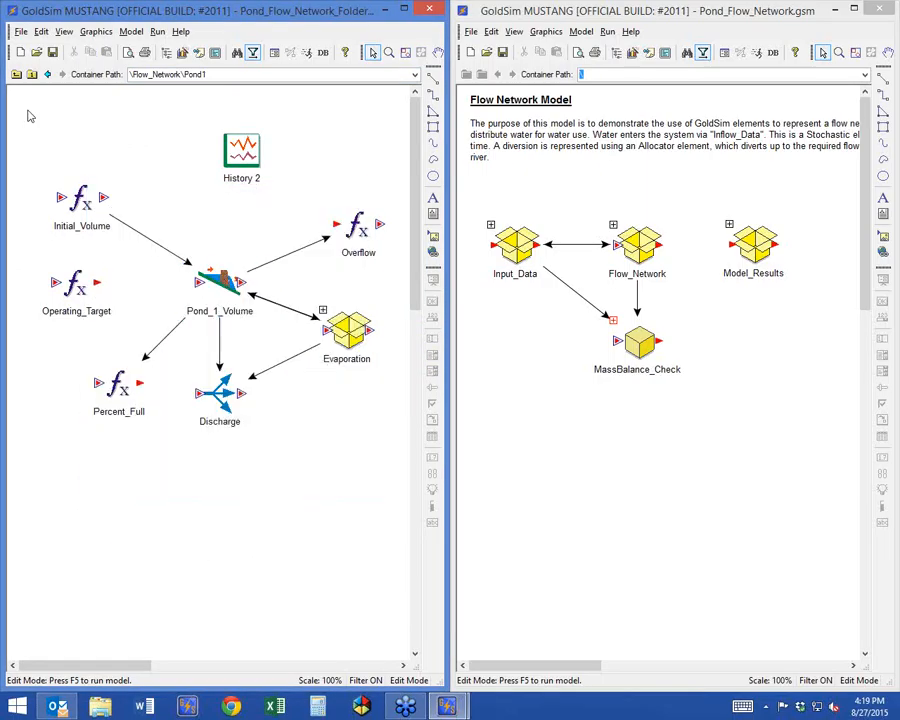
Return to Flow_Network and insert a new Expression element in the open area below Upstream and Pond1.
{"action": "left_click", "coordinate": [16, 74]}
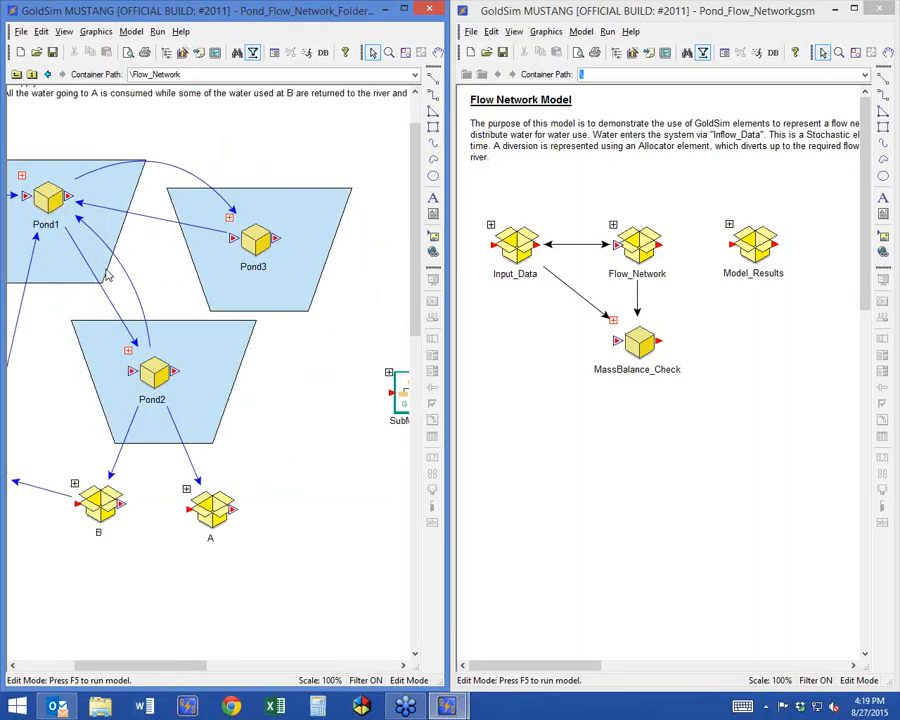
{"action": "left_click", "coordinate": [50, 665]}
{"action": "right_click", "coordinate": [153, 272]}
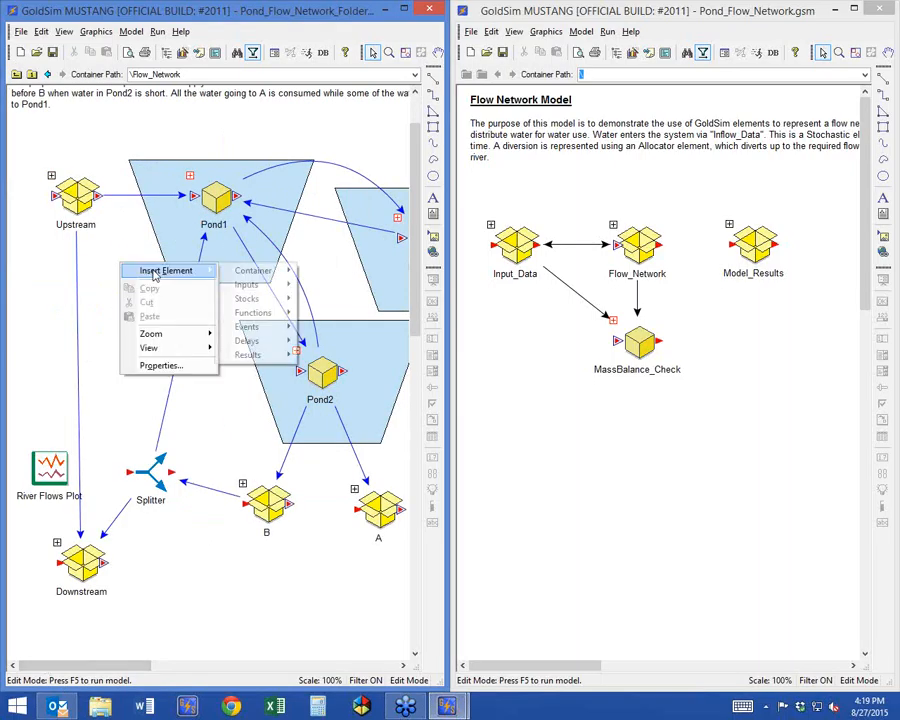
{"action": "mouse_move", "coordinate": [255, 312]}
{"action": "left_click", "coordinate": [332, 255]}
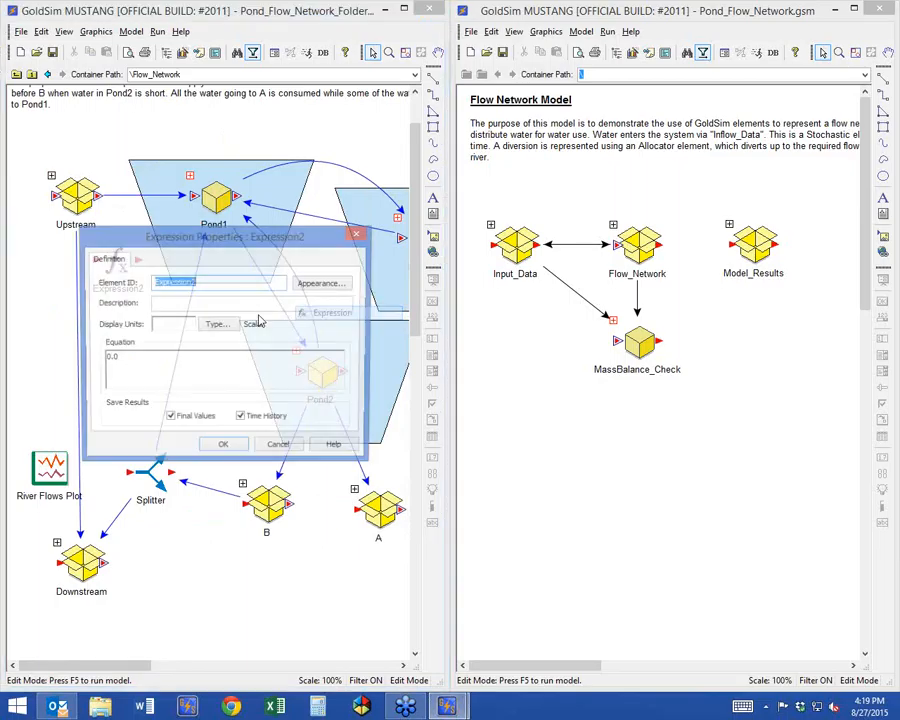
Define Expression2 with display units m3 and the equation Pond1.Pond_1_Volume, and accept it.
{"action": "left_click", "coordinate": [194, 327]}
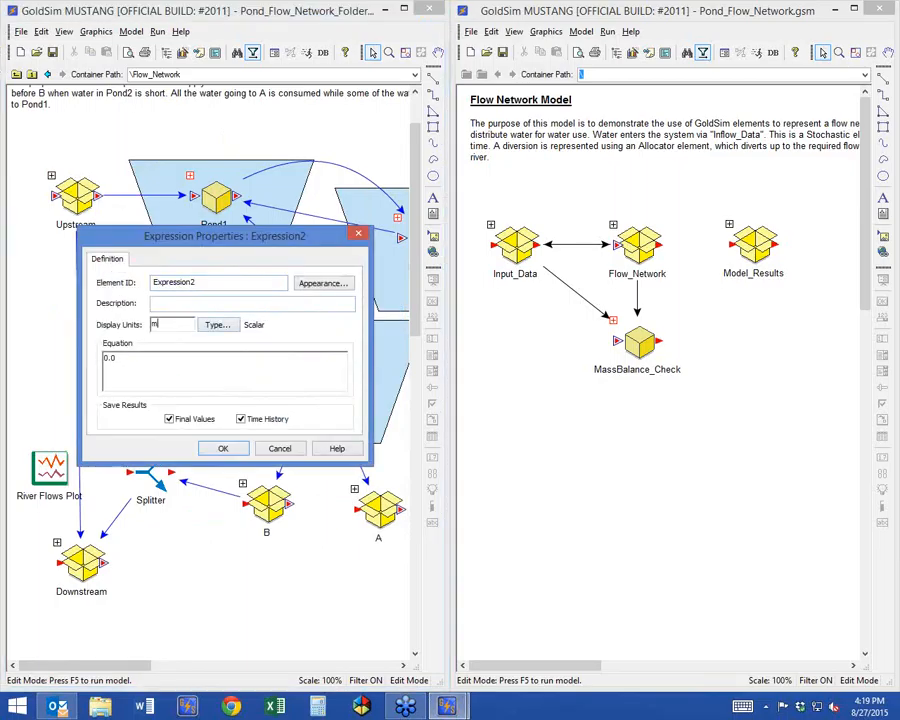
{"action": "type", "text": "m3"}
{"action": "key", "text": "Tab"}
{"action": "type", "text": "Pond1."}
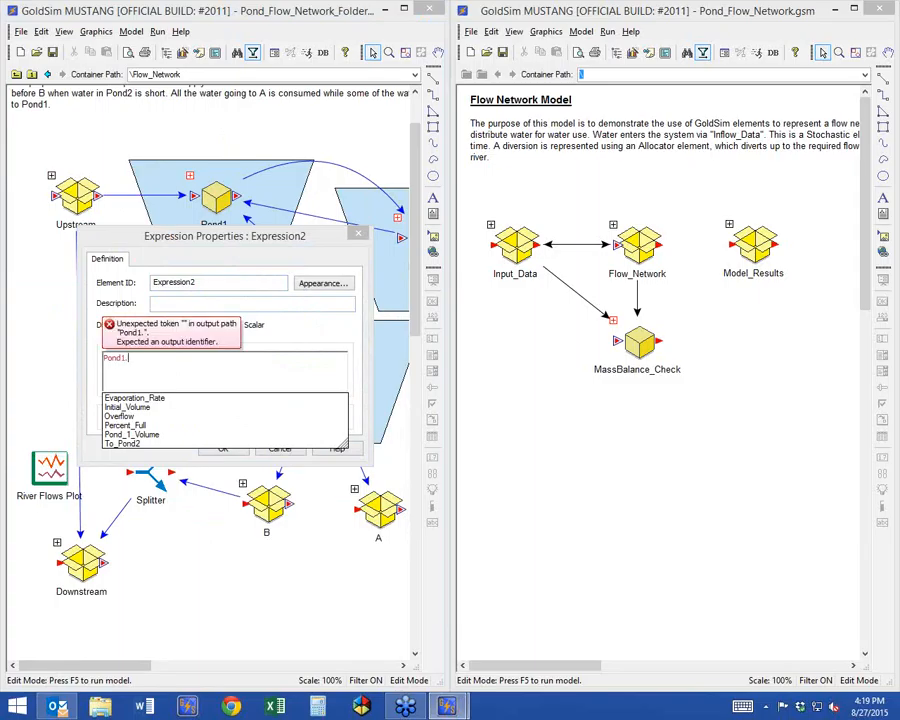
{"action": "left_click", "coordinate": [122, 434]}
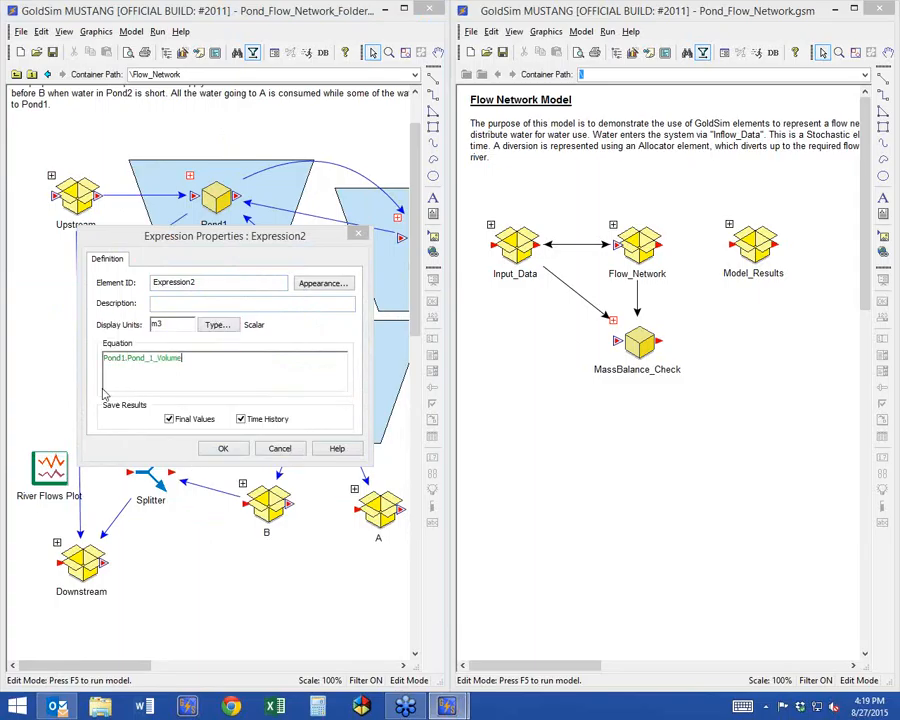
{"action": "left_click", "coordinate": [89, 366]}
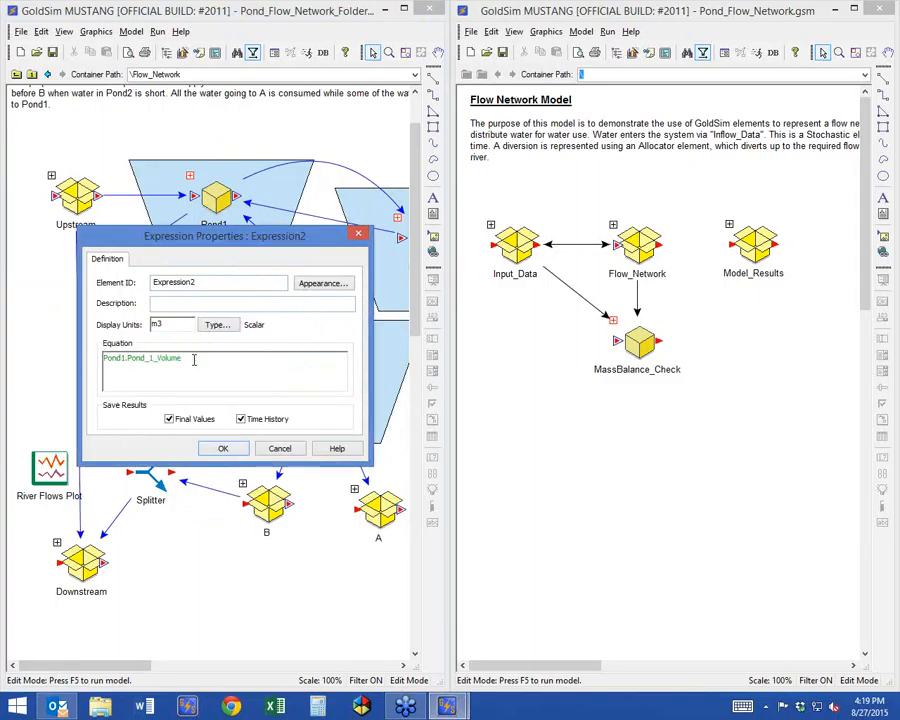
{"action": "left_click", "coordinate": [132, 366]}
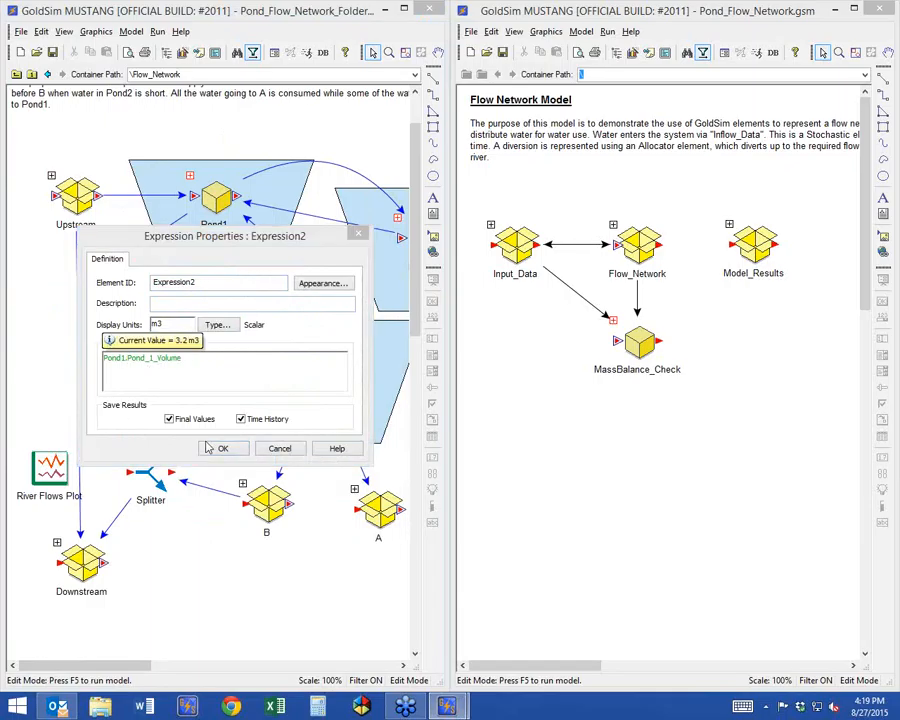
{"action": "left_click", "coordinate": [238, 448]}
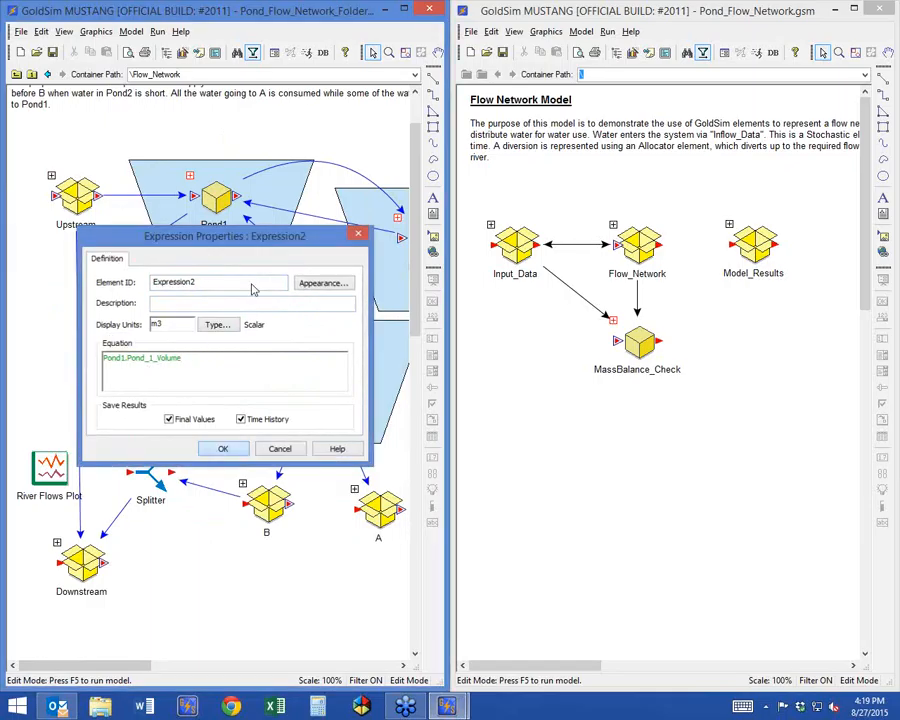
Open the Pond1 container and rename its Pond_1_Volume reservoir as Volume.
{"action": "double_click", "coordinate": [191, 177]}
{"action": "double_click", "coordinate": [220, 282]}
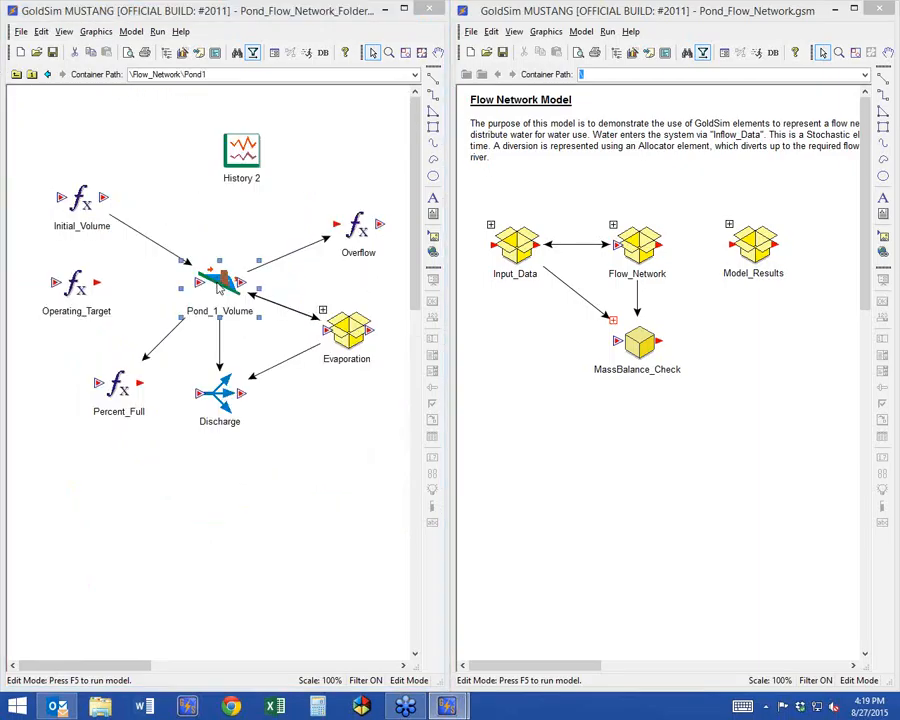
{"action": "left_click_drag", "start_coordinate": [182, 240], "coordinate": [151, 240]}
{"action": "key", "text": "BackSpace"}
{"action": "key", "text": "Return"}
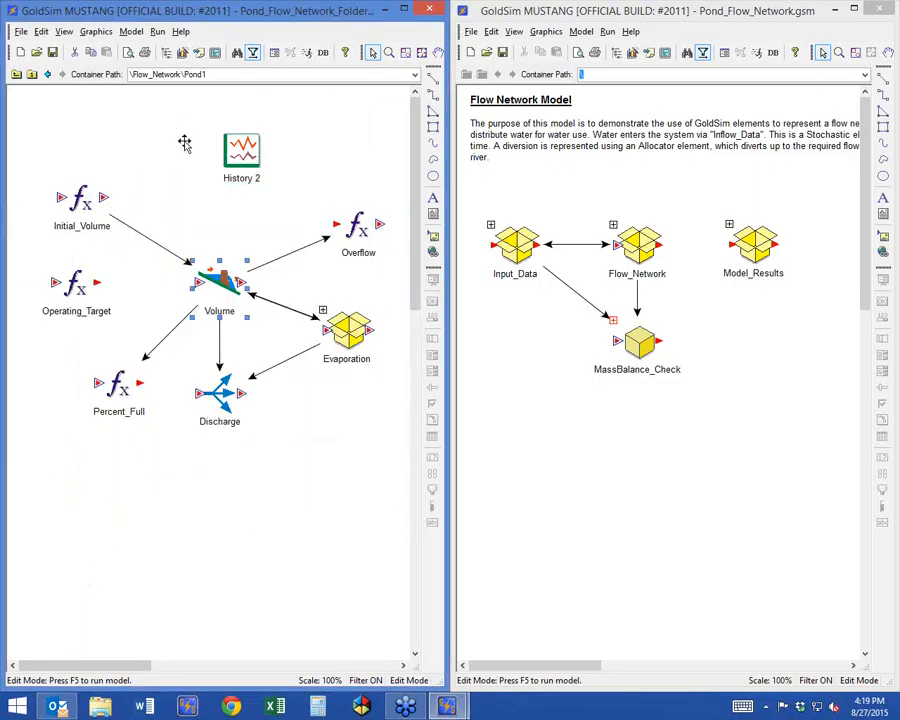
Return to Flow_Network and check how Expression2's equation references the renamed Pond1 reservoir output.
{"action": "left_click", "coordinate": [16, 74]}
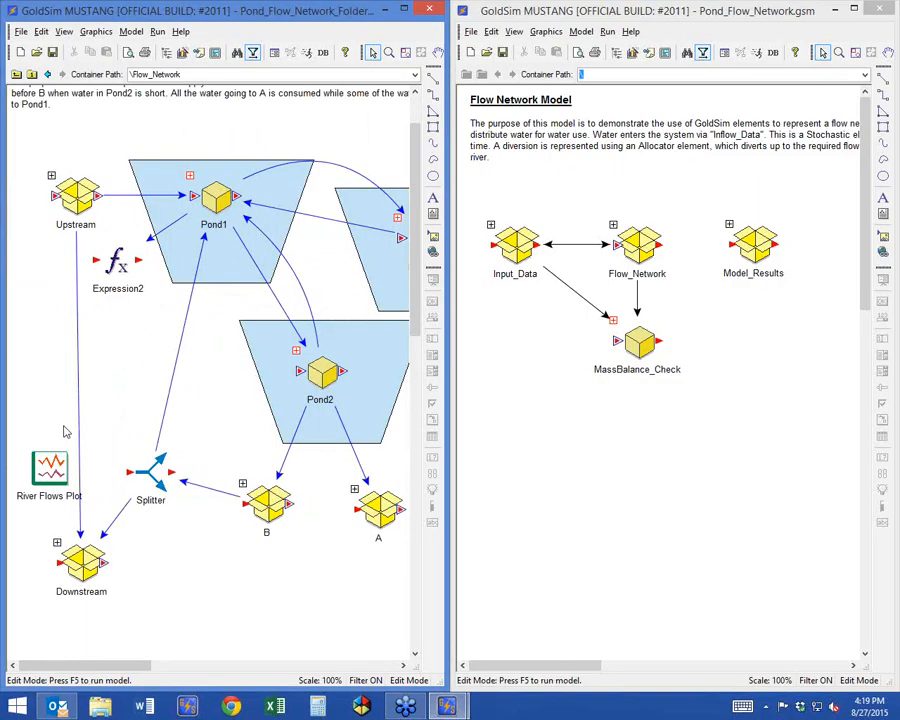
{"action": "left_click", "coordinate": [117, 271]}
{"action": "double_click", "coordinate": [117, 270]}
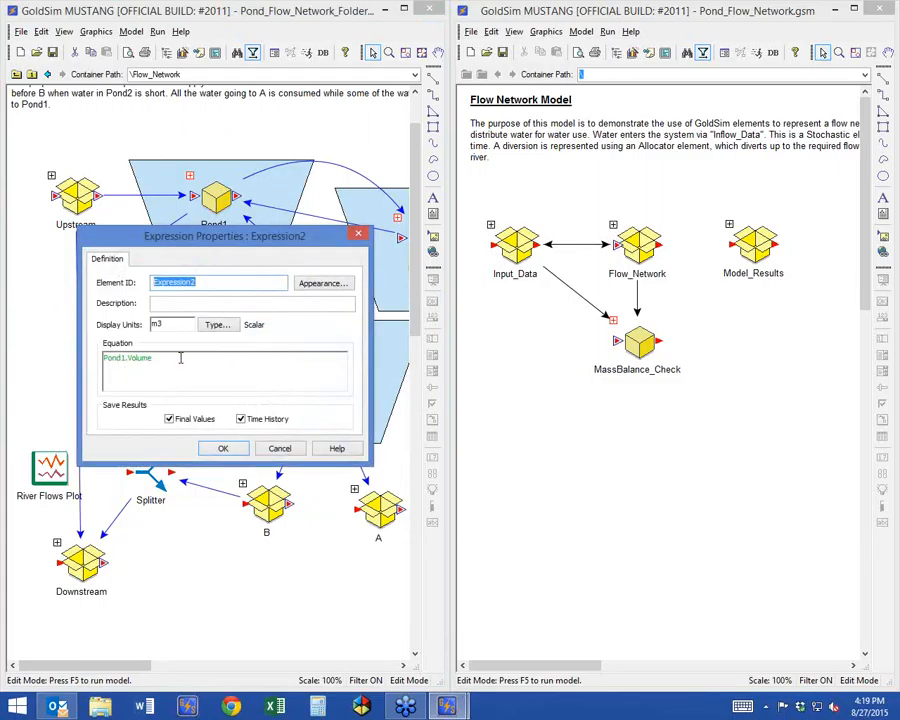
{"action": "mouse_move", "coordinate": [181, 358]}
{"action": "left_click", "coordinate": [223, 448]}
Move the Expression2 element a little lower, clear of the Upstream and Pond1 containers.
{"action": "left_click", "coordinate": [145, 400]}
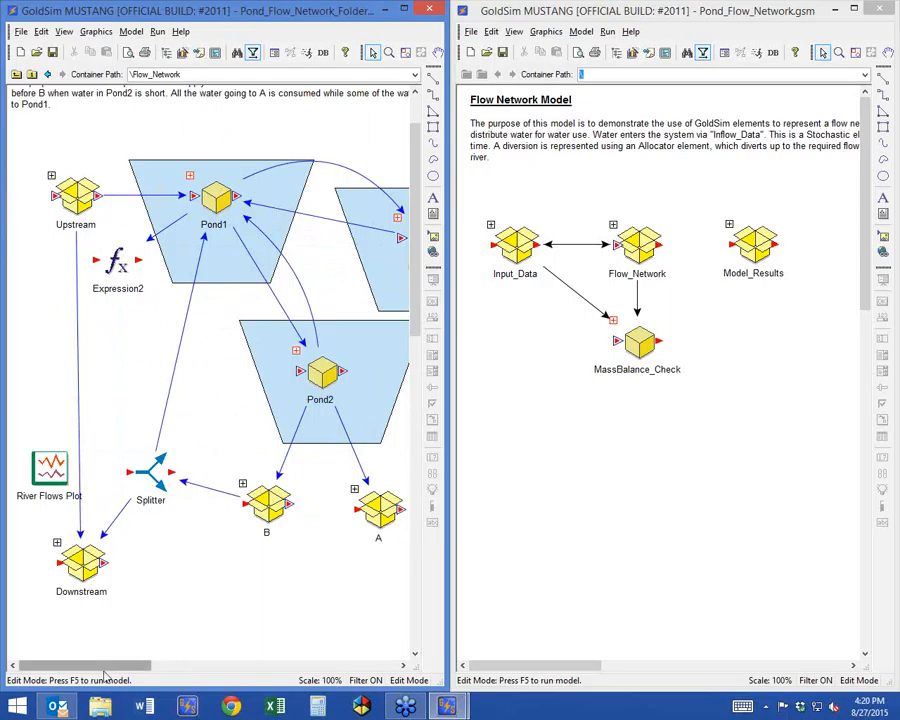
{"action": "left_click_drag", "start_coordinate": [112, 669], "coordinate": [107, 666]}
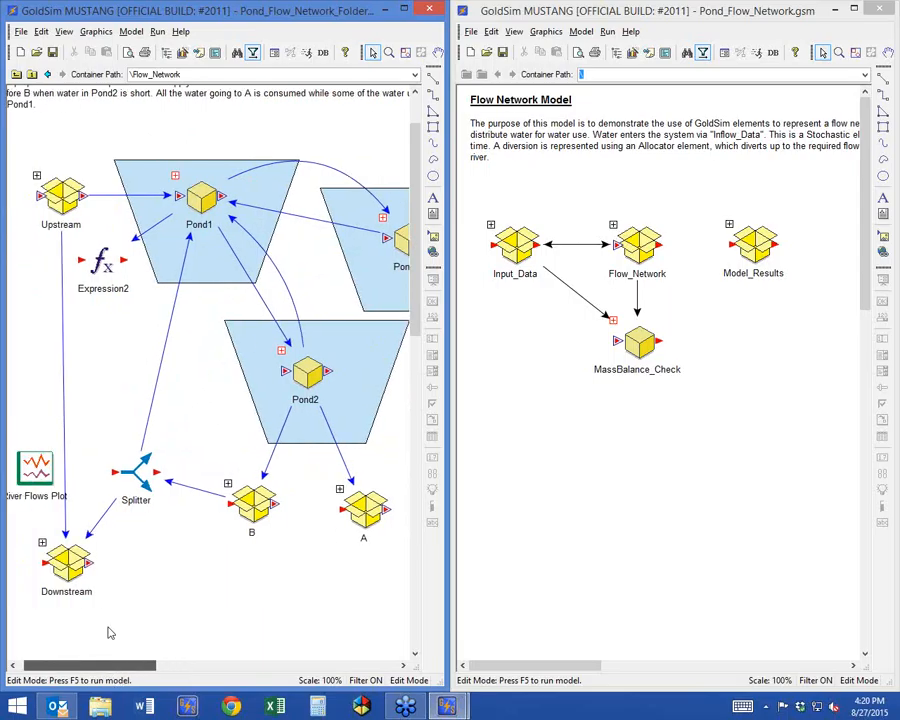
{"action": "left_click_drag", "start_coordinate": [100, 260], "coordinate": [101, 302]}
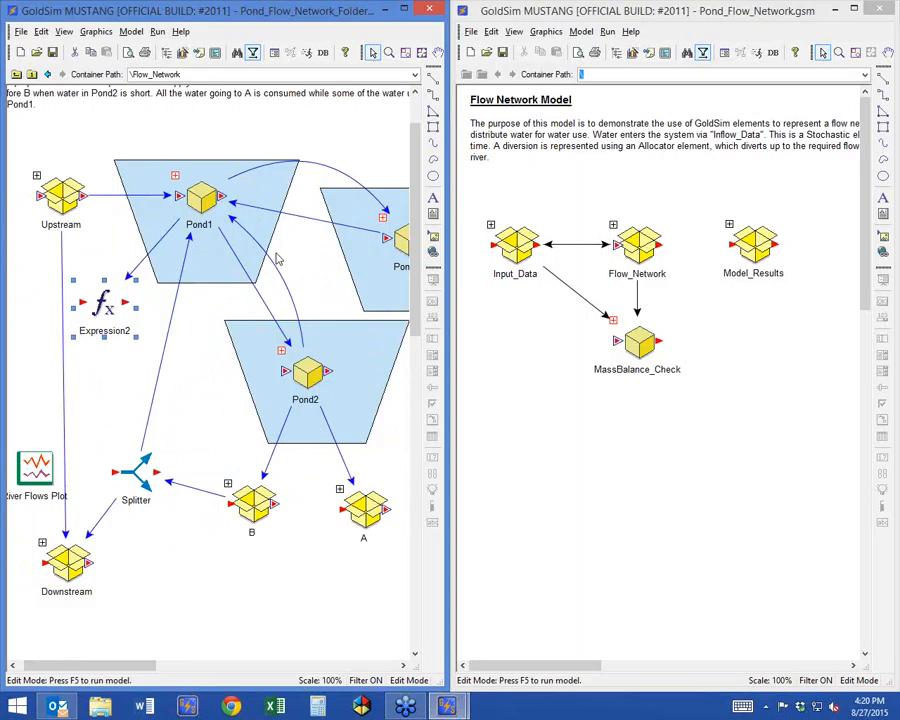
Examine the links contained in the curved influence from Pond2 to Pond1.
{"action": "left_click", "coordinate": [200, 196]}
{"action": "left_click", "coordinate": [305, 370]}
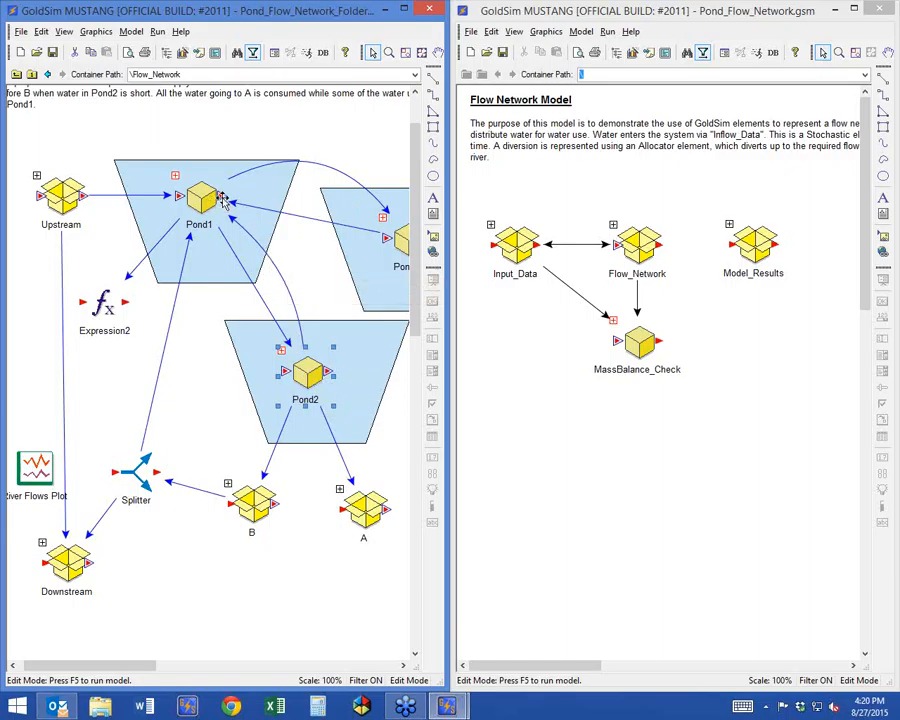
{"action": "left_click", "coordinate": [296, 268]}
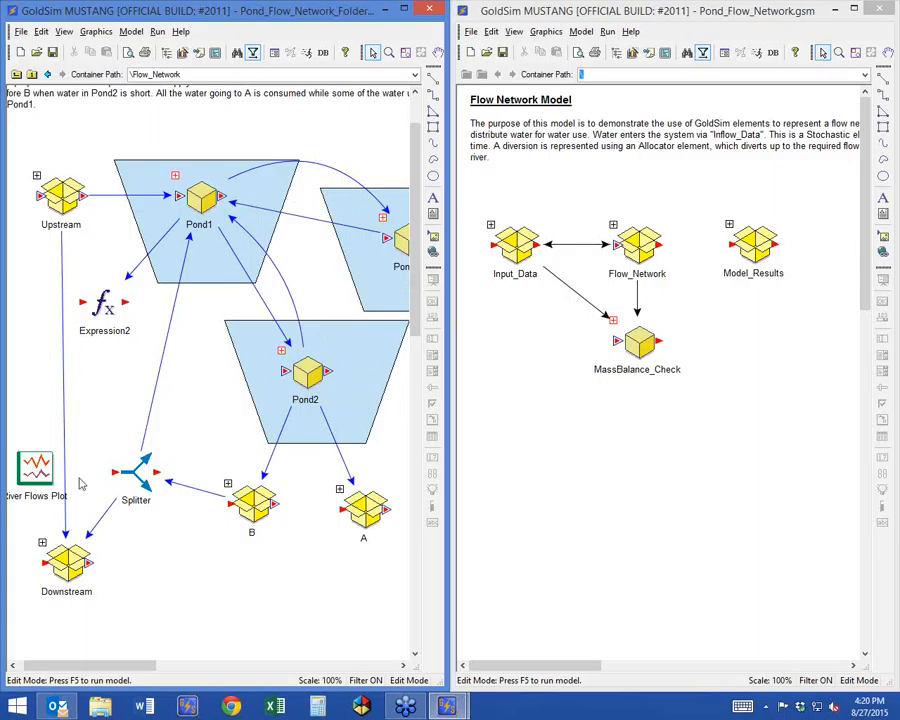
{"action": "left_click", "coordinate": [62, 275]}
{"action": "double_click", "coordinate": [278, 280]}
{"action": "left_click_drag", "start_coordinate": [272, 135], "coordinate": [490, 69]}
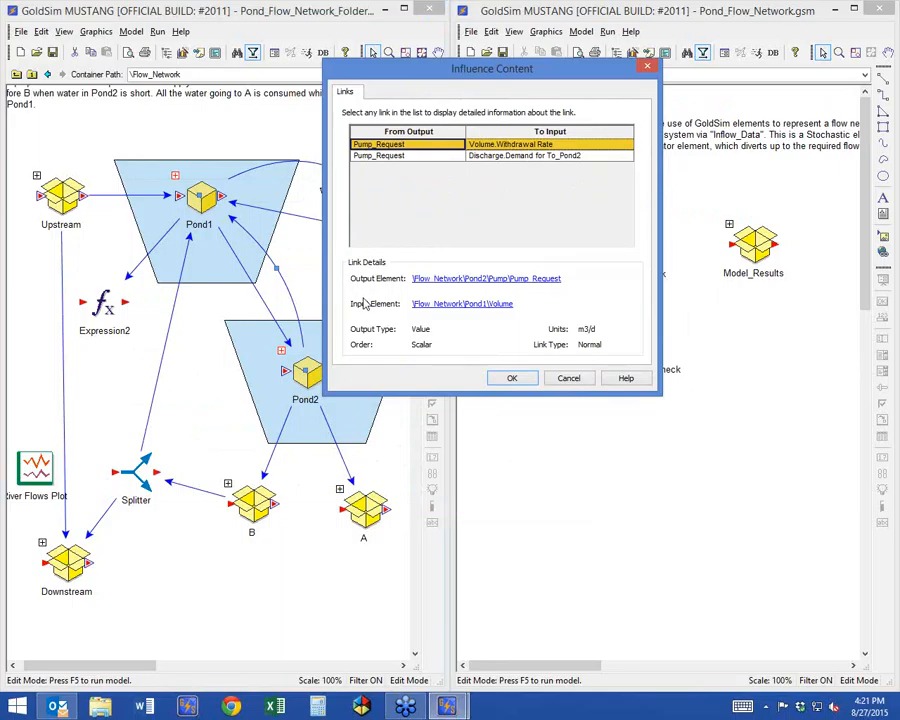
{"action": "left_click", "coordinate": [568, 378]}
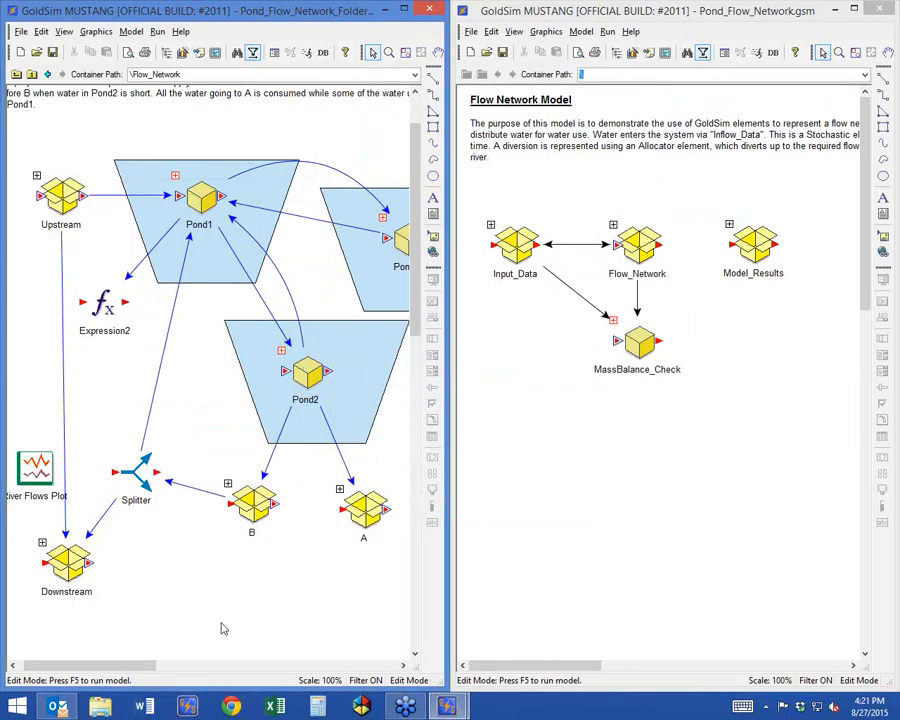
Change the color of the curved influence from Pond2 to Pond1 to red.
{"action": "mouse_move", "coordinate": [122, 664]}
{"action": "left_mouse_down"}
{"action": "mouse_move", "coordinate": [112, 662]}
{"action": "mouse_move", "coordinate": [168, 662]}
{"action": "mouse_move", "coordinate": [121, 667]}
{"action": "left_mouse_up"}
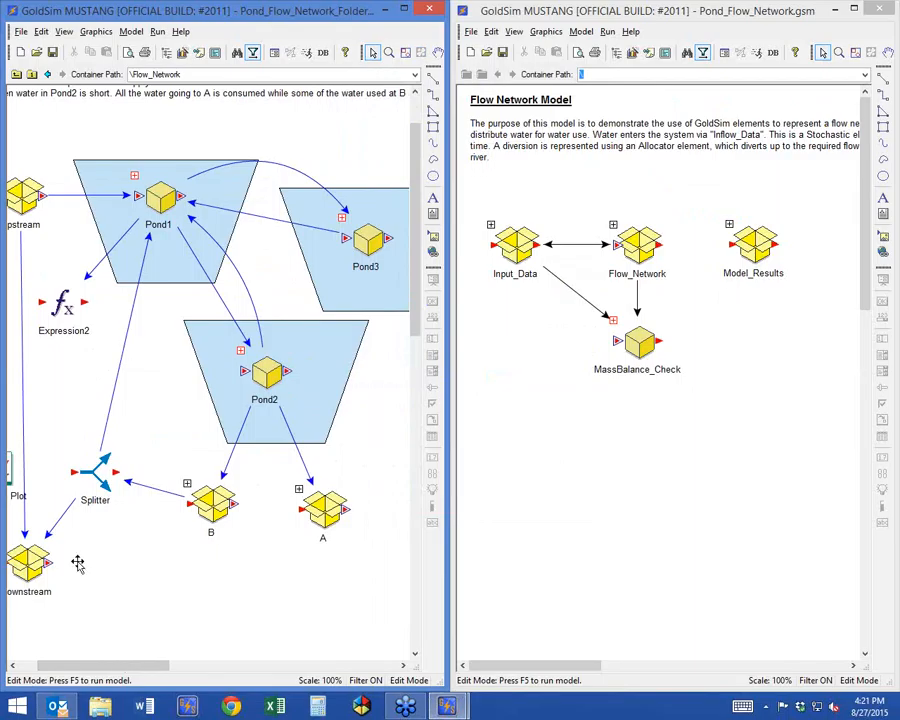
{"action": "right_click", "coordinate": [233, 263]}
{"action": "mouse_move", "coordinate": [283, 289]}
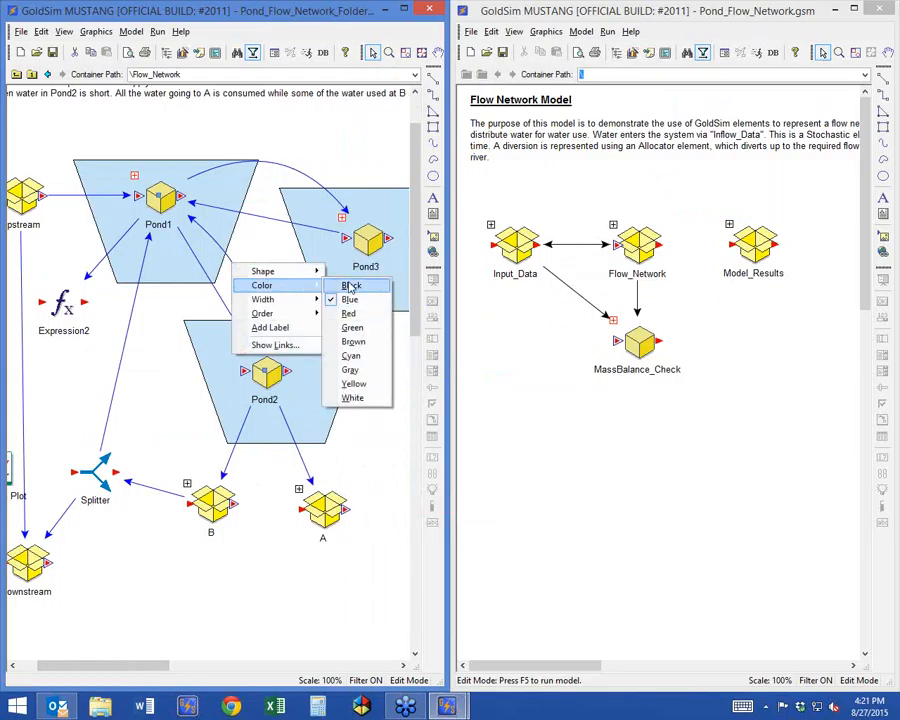
{"action": "left_click", "coordinate": [357, 312]}
{"action": "left_click", "coordinate": [286, 470]}
{"action": "left_click_drag", "start_coordinate": [128, 668], "coordinate": [100, 668]}
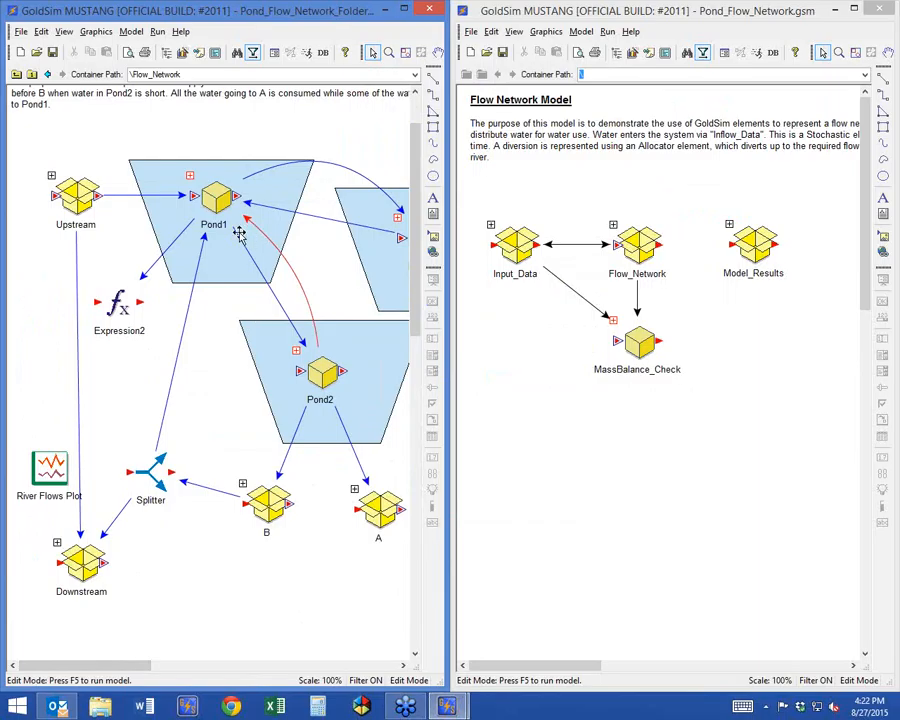
Examine the links in the influences from Pond1 to Pond2, Pond3 to Pond1, Pond1 to Pond3 and Pond2 to B.
{"action": "double_click", "coordinate": [272, 296]}
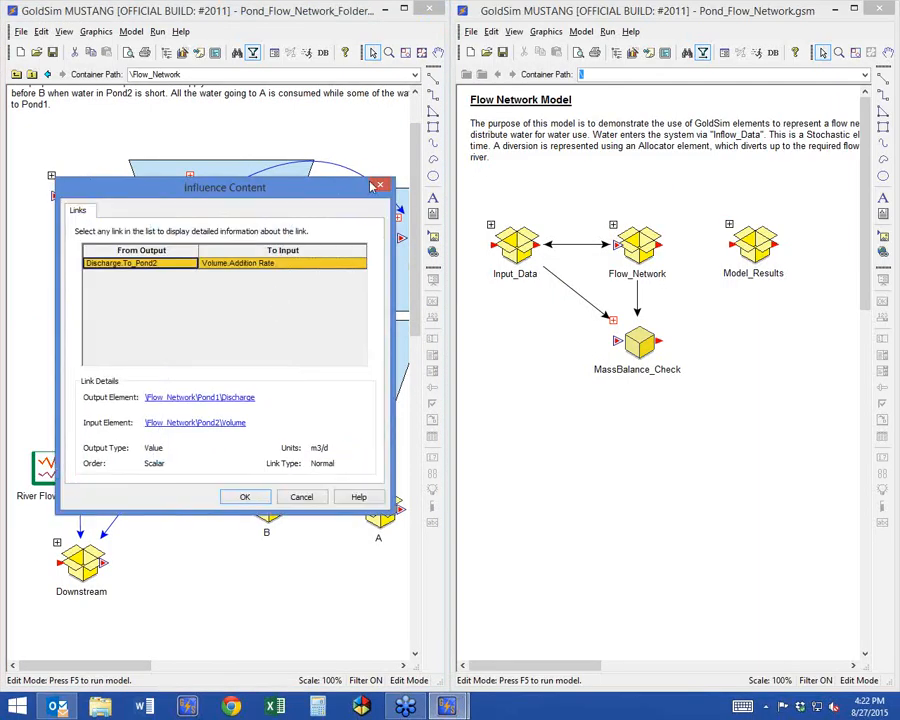
{"action": "key", "text": "Escape"}
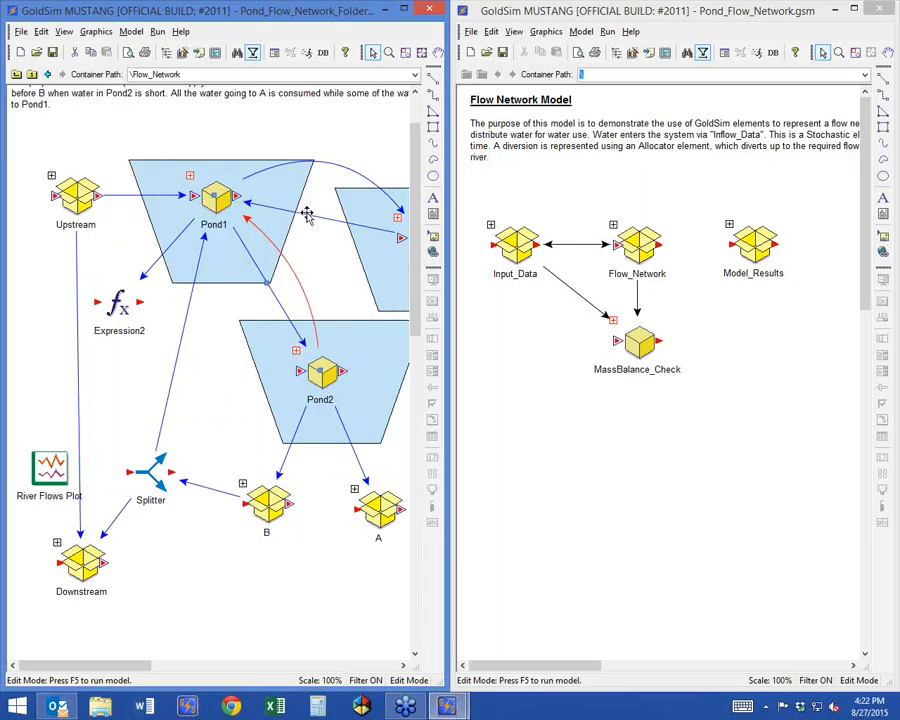
{"action": "double_click", "coordinate": [315, 215]}
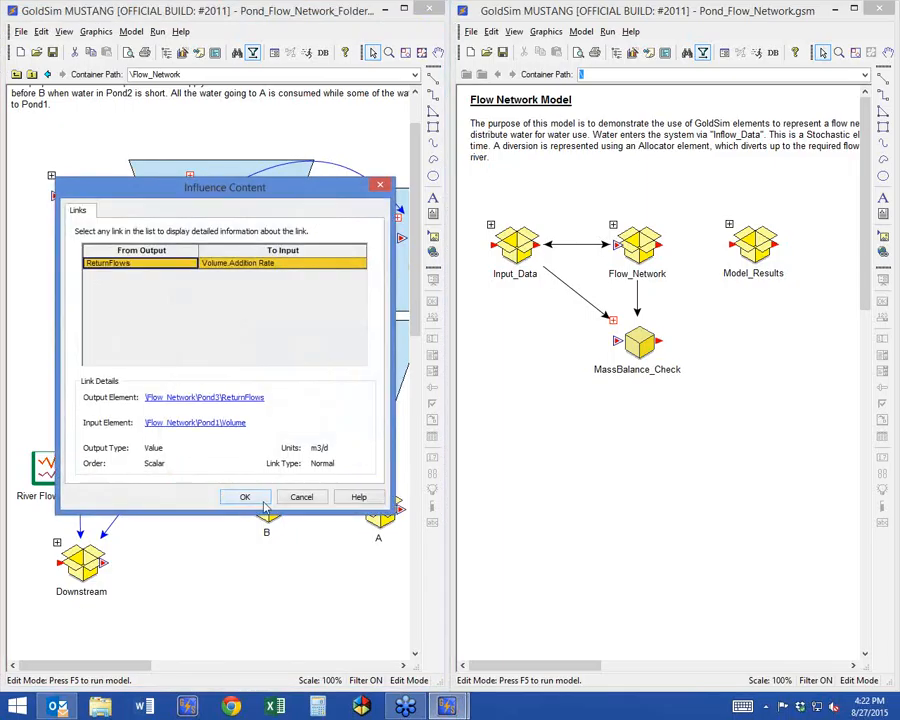
{"action": "left_click", "coordinate": [240, 496]}
{"action": "double_click", "coordinate": [315, 286]}
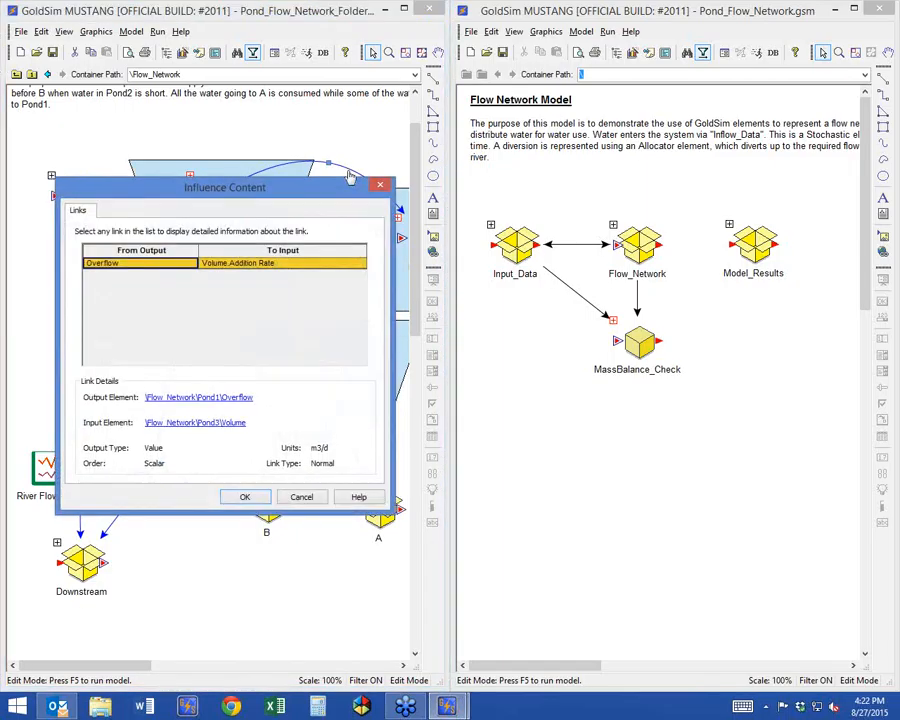
{"action": "left_click", "coordinate": [243, 497]}
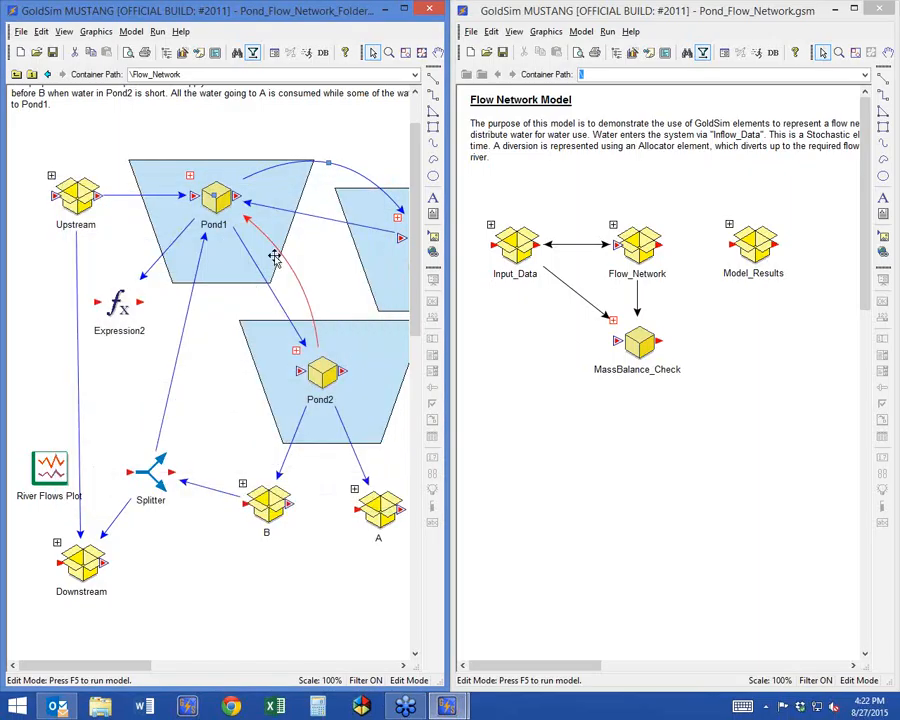
{"action": "double_click", "coordinate": [287, 424]}
{"action": "key", "text": "Return"}
Delete Expression2 and set the color of Values influences to black in the Flow_Network container's graphics properties.
{"action": "left_click", "coordinate": [127, 292]}
{"action": "key", "text": "Delete"}
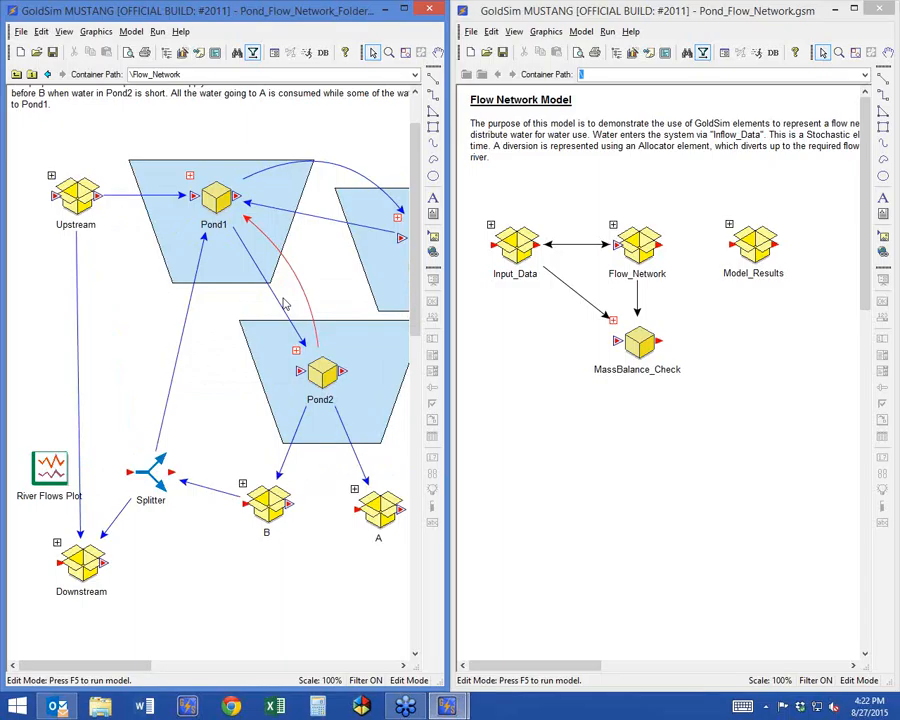
{"action": "right_click", "coordinate": [115, 301]}
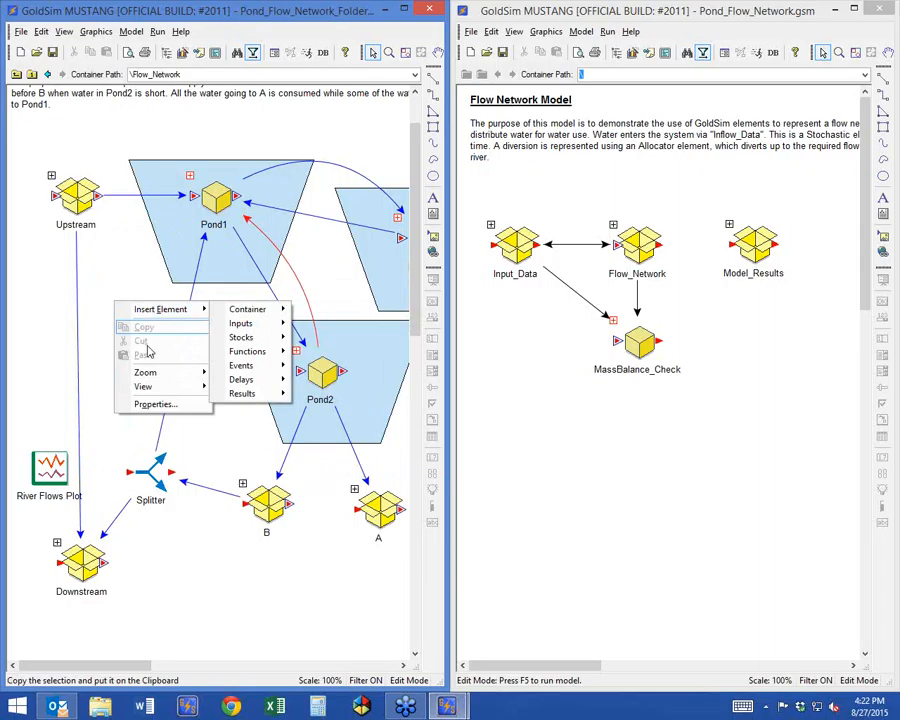
{"action": "left_click", "coordinate": [160, 404]}
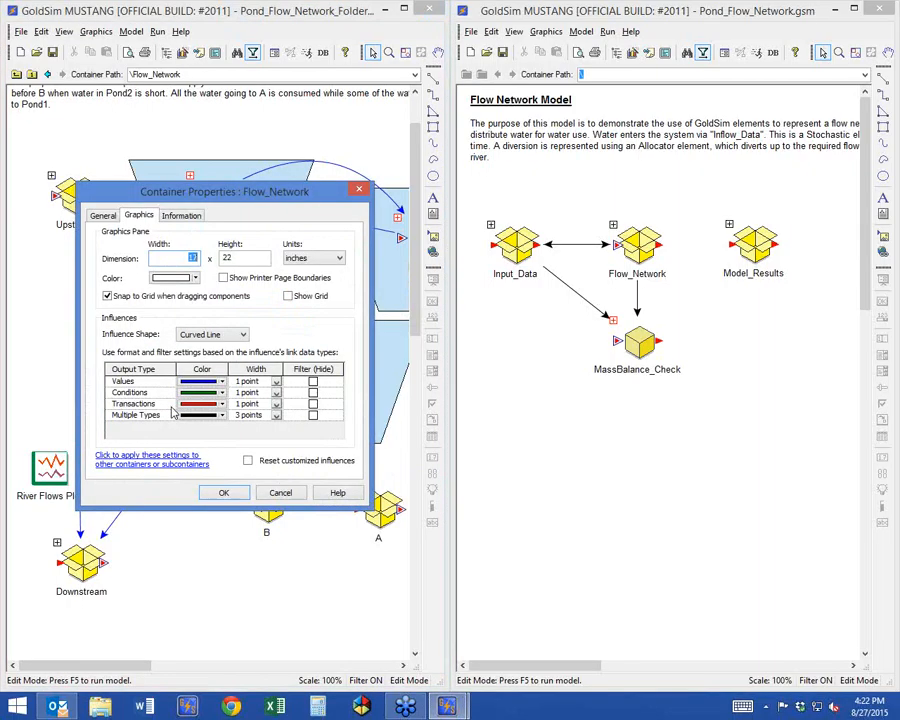
{"action": "left_click", "coordinate": [201, 381]}
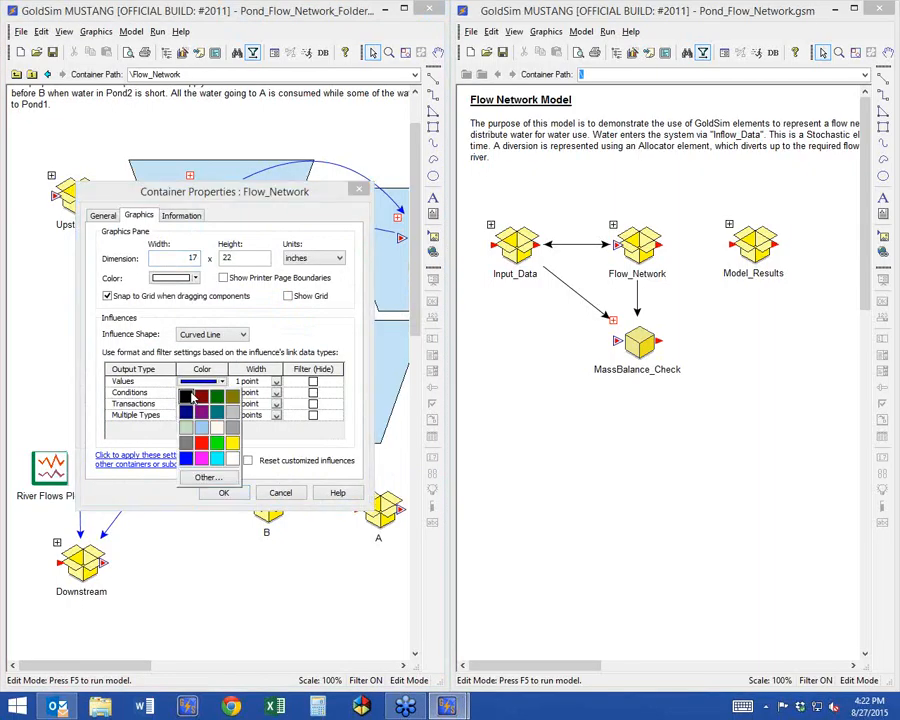
{"action": "left_click", "coordinate": [190, 397]}
{"action": "left_click", "coordinate": [224, 492]}
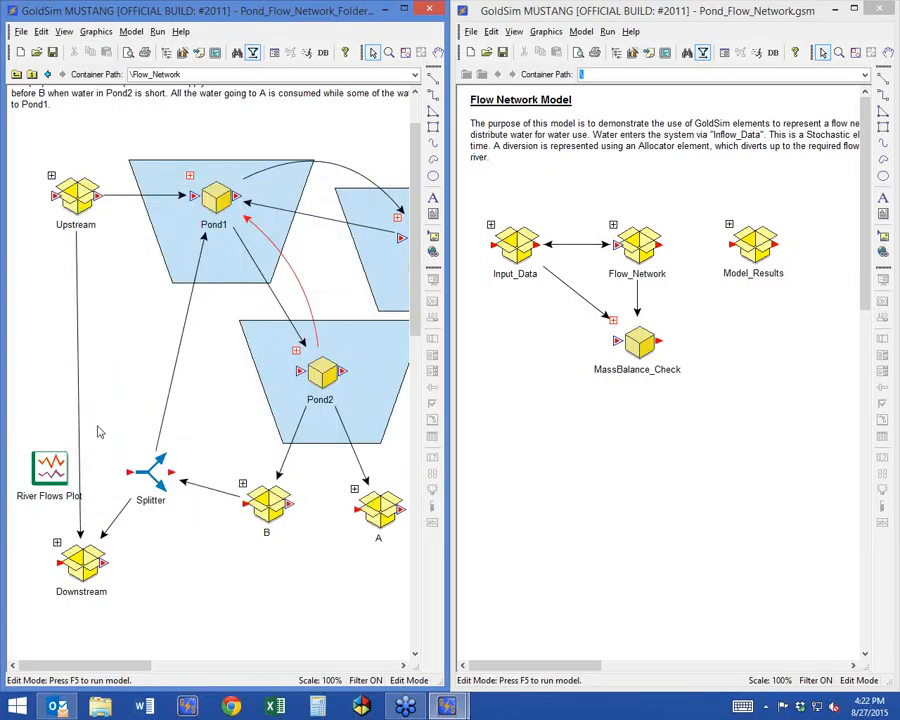
Open Flow_Network in the Pond_Flow_Network.gsm model and move Upstream_Flow up and leftward, with River Flows Plot raised beneath it.
{"action": "left_click", "coordinate": [472, 400]}
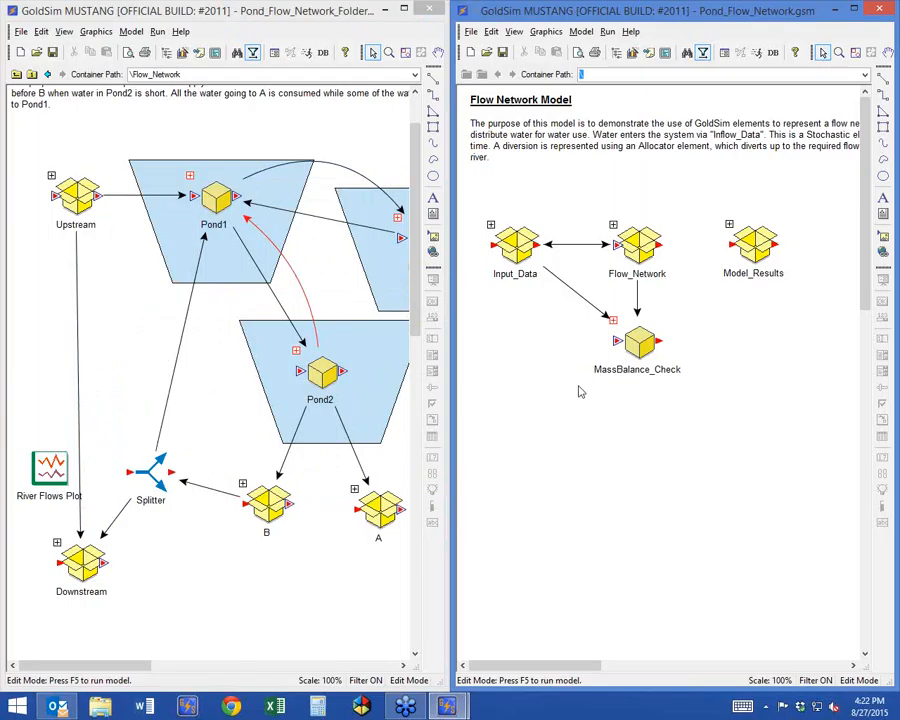
{"action": "mouse_move", "coordinate": [628, 333]}
{"action": "double_click", "coordinate": [612, 226]}
{"action": "mouse_move", "coordinate": [577, 415]}
{"action": "left_click_drag", "start_coordinate": [577, 415], "coordinate": [525, 272]}
{"action": "left_click_drag", "start_coordinate": [509, 525], "coordinate": [509, 377]}
Align Downstream_Flow beneath Upstream_Flow, then bring Splitter and ReturnFlowsB closer to it.
{"action": "scroll", "coordinate": [592, 562], "scroll_direction": "down", "scroll_amount": 3}
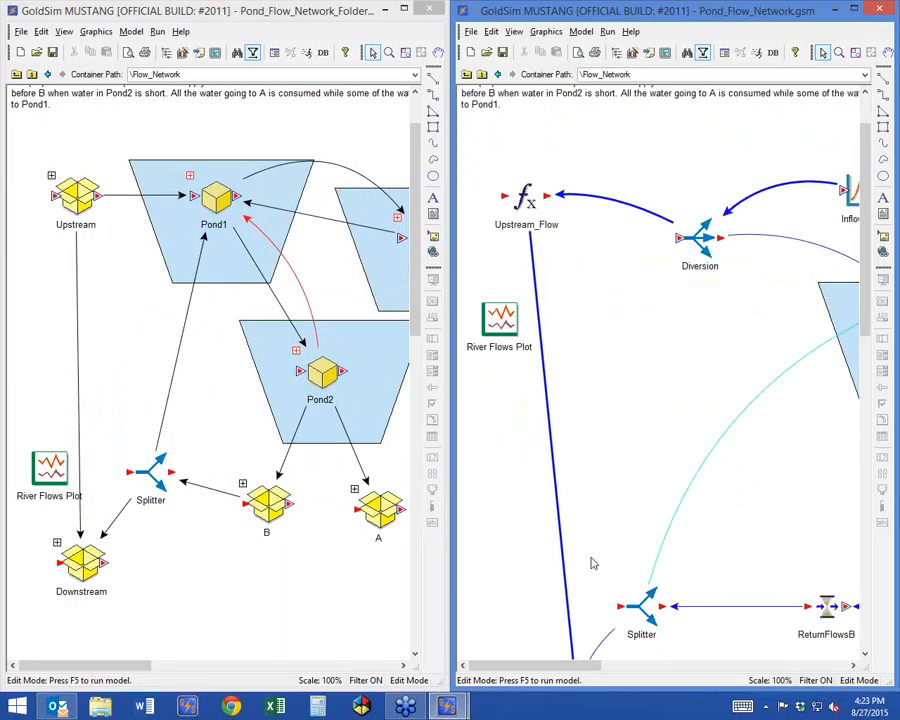
{"action": "left_click_drag", "start_coordinate": [577, 600], "coordinate": [525, 601]}
{"action": "left_click_drag", "start_coordinate": [643, 538], "coordinate": [589, 508]}
{"action": "left_click_drag", "start_coordinate": [857, 520], "coordinate": [653, 566]}
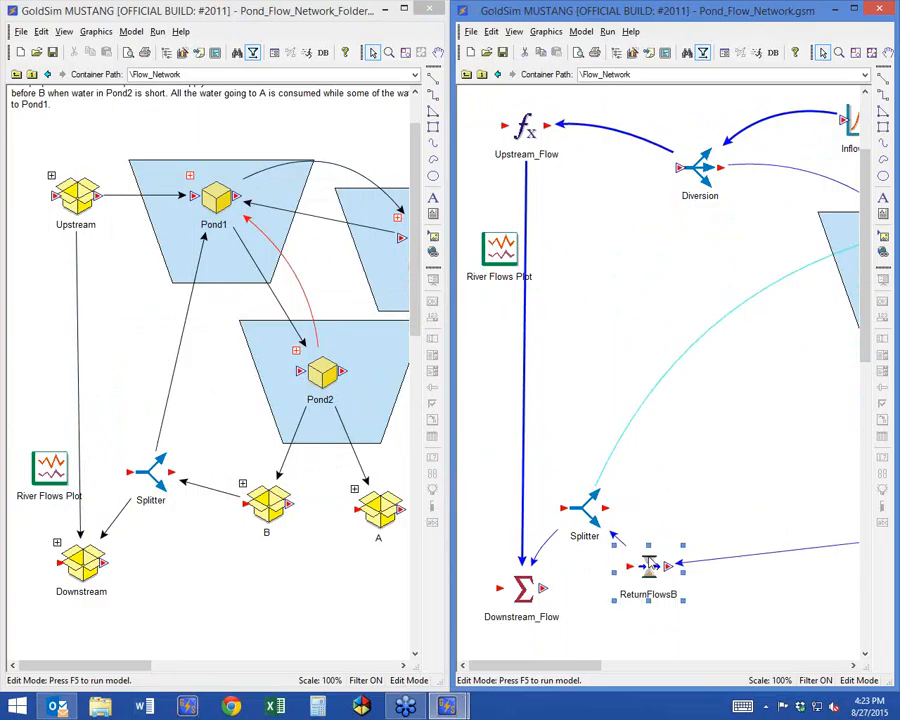
Maximize the Pond_Flow_Network.gsm window and shift Splitter and ReturnFlowsB rightward, away from Downstream_Flow.
{"action": "left_click_drag", "start_coordinate": [551, 667], "coordinate": [611, 667]}
{"action": "double_click", "coordinate": [668, 15]}
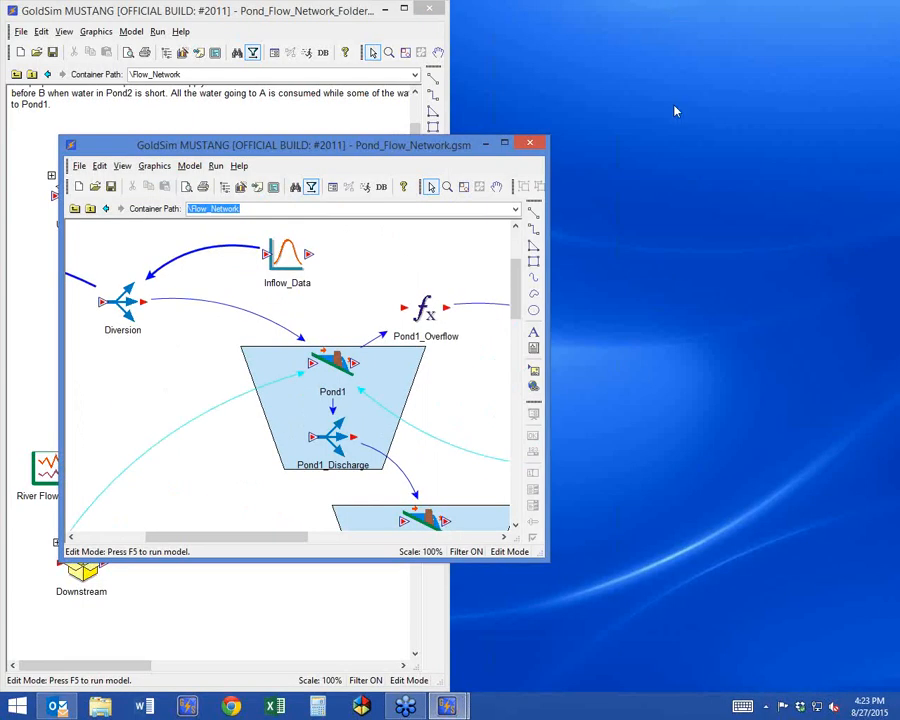
{"action": "double_click", "coordinate": [368, 148]}
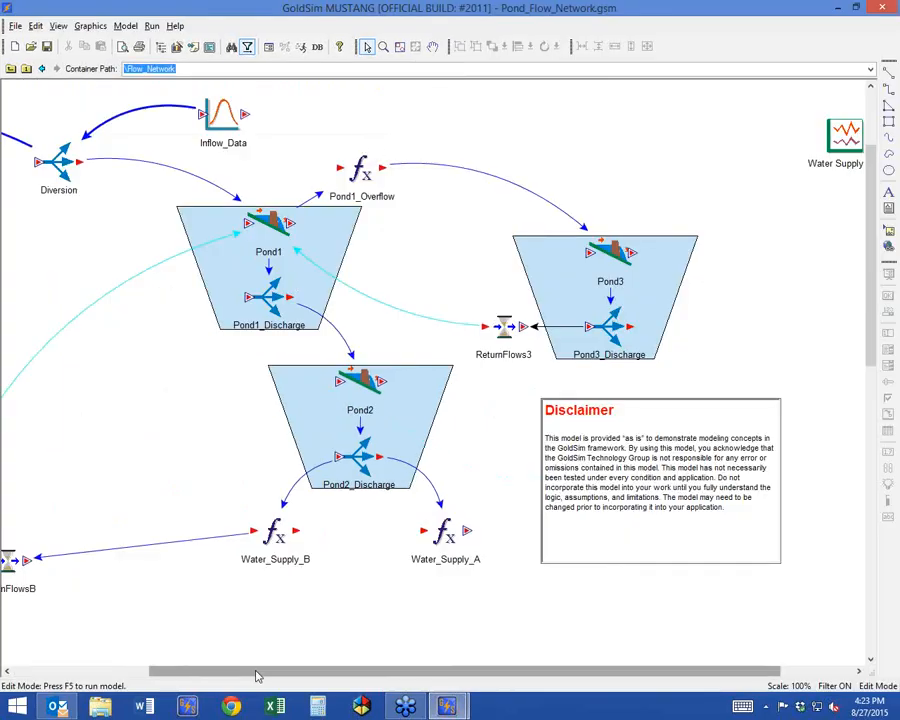
{"action": "left_click_drag", "start_coordinate": [256, 670], "coordinate": [72, 668]}
{"action": "left_click_drag", "start_coordinate": [192, 562], "coordinate": [252, 558]}
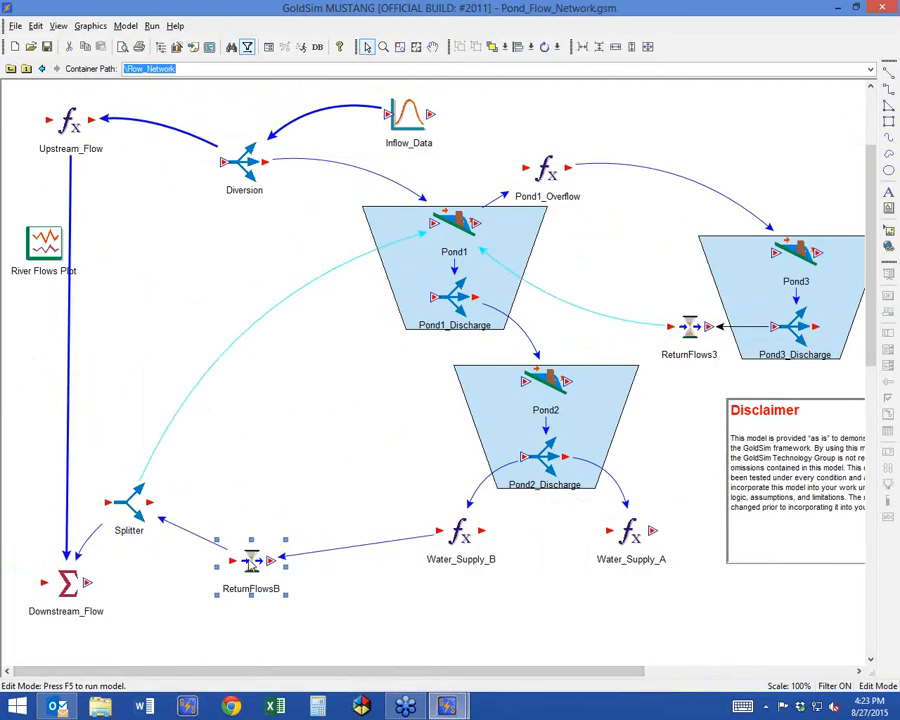
{"action": "left_click_drag", "start_coordinate": [128, 500], "coordinate": [155, 495]}
{"action": "left_click_drag", "start_coordinate": [252, 555], "coordinate": [278, 555]}
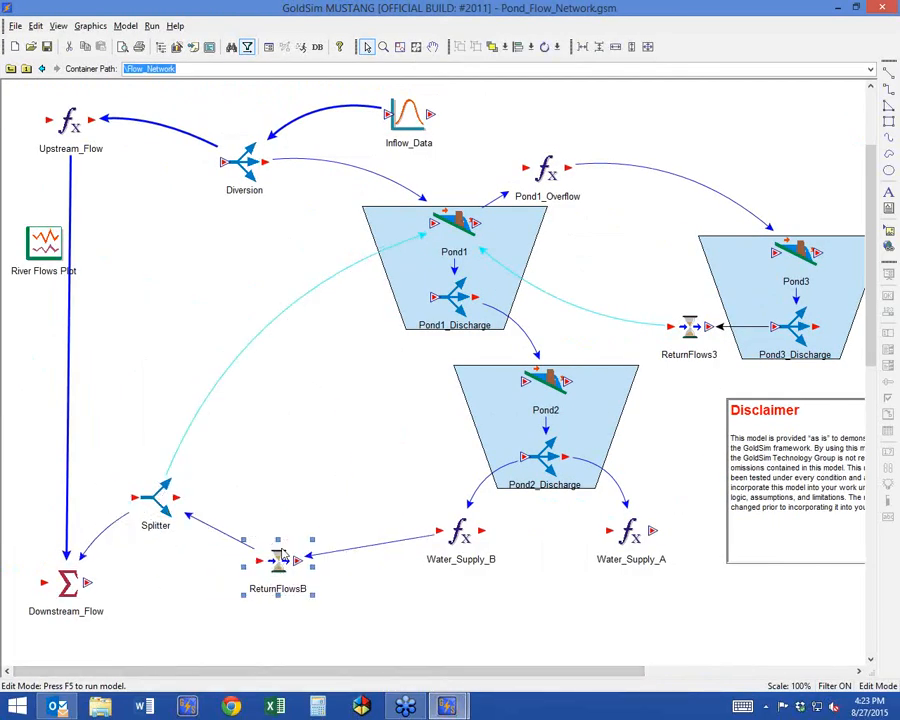
{"action": "left_click", "coordinate": [153, 233]}
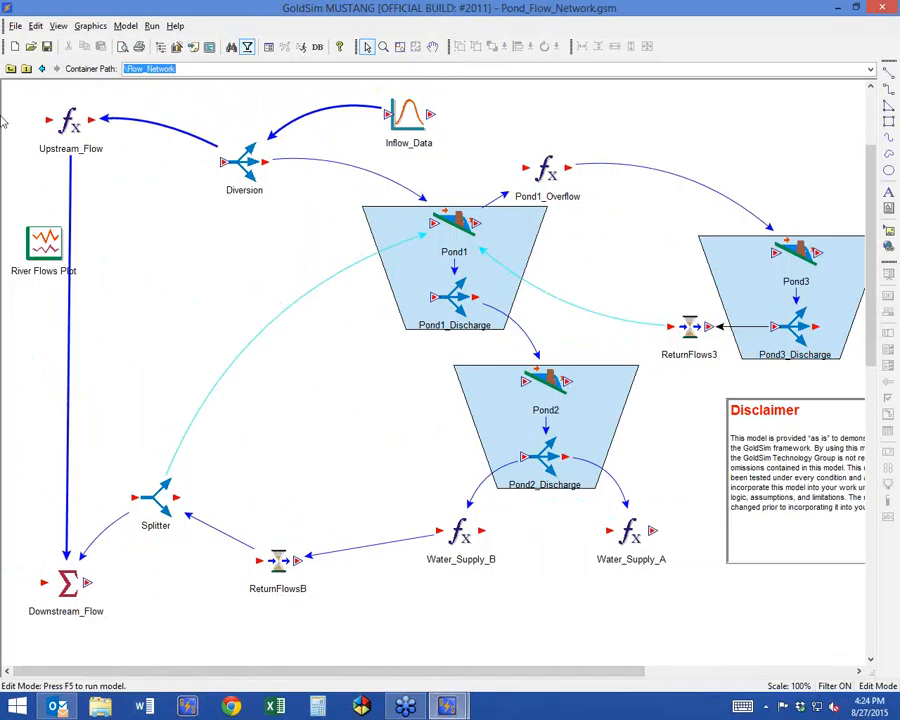
Go up to the model's root container and bend the Flow_Network-to-Input_Data influence into an arc above the opposite one.
{"action": "left_click", "coordinate": [26, 70]}
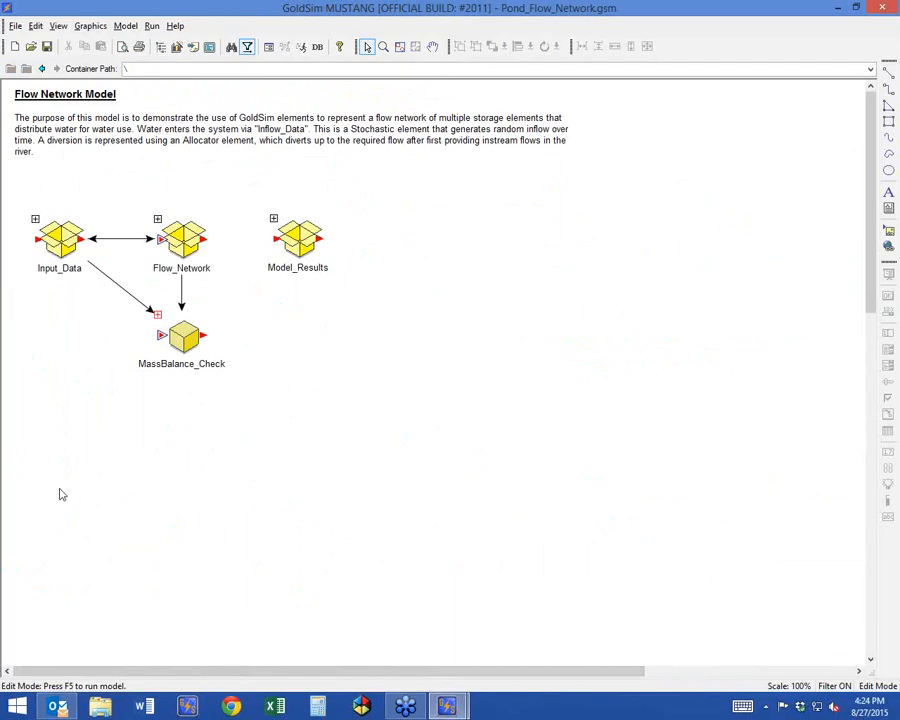
{"action": "left_click", "coordinate": [92, 240]}
{"action": "left_click_drag", "start_coordinate": [121, 238], "coordinate": [120, 213]}
{"action": "left_click", "coordinate": [200, 481]}
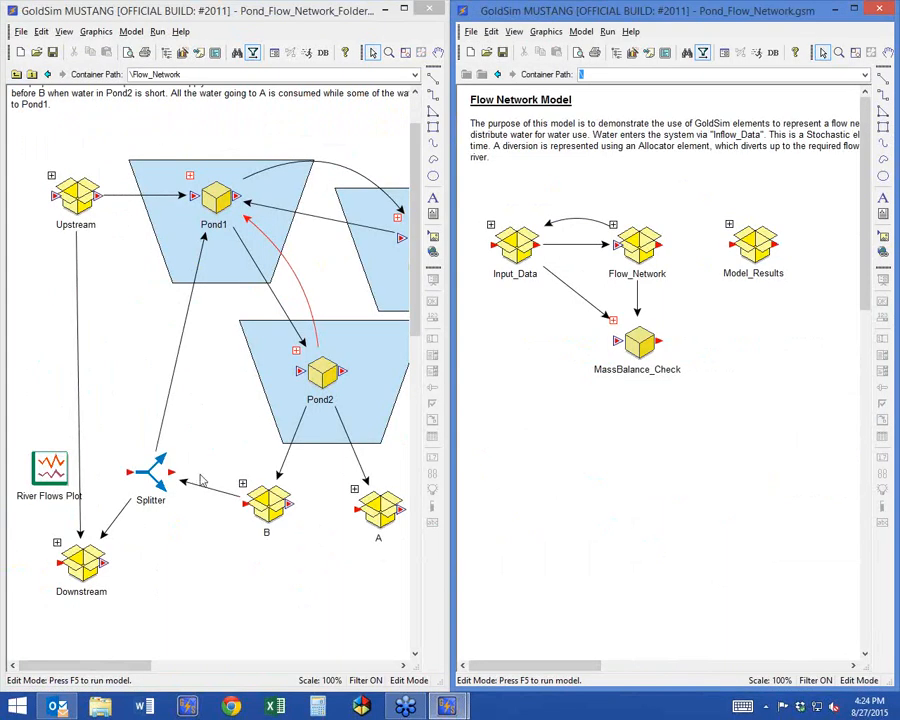
Show the root container of the Folders model, compare its influences with the flat model's, and maximize the flat model.
{"action": "left_click", "coordinate": [16, 74]}
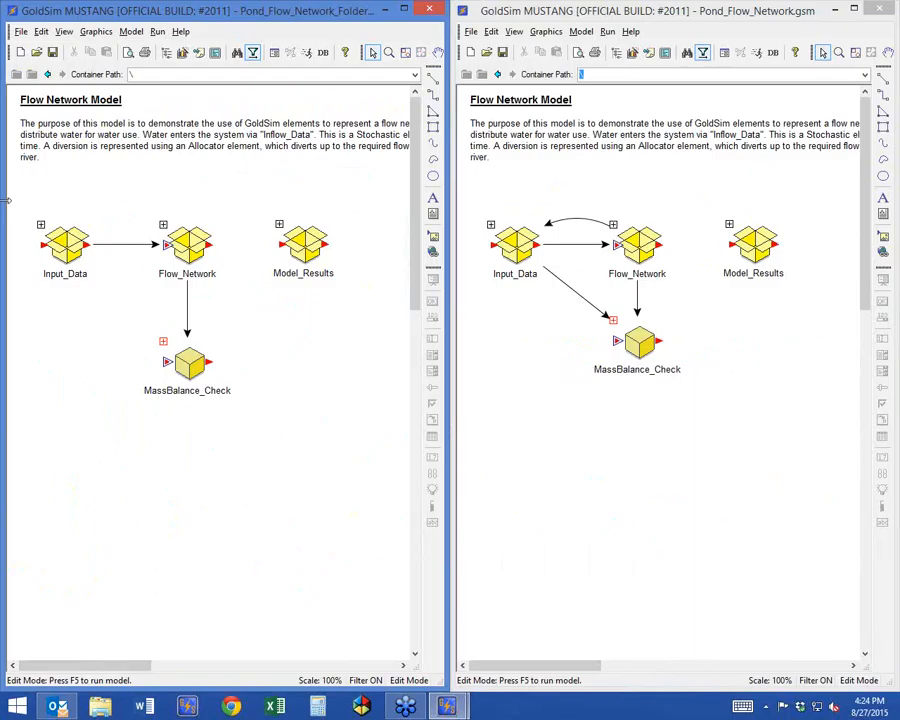
{"action": "left_click", "coordinate": [62, 238]}
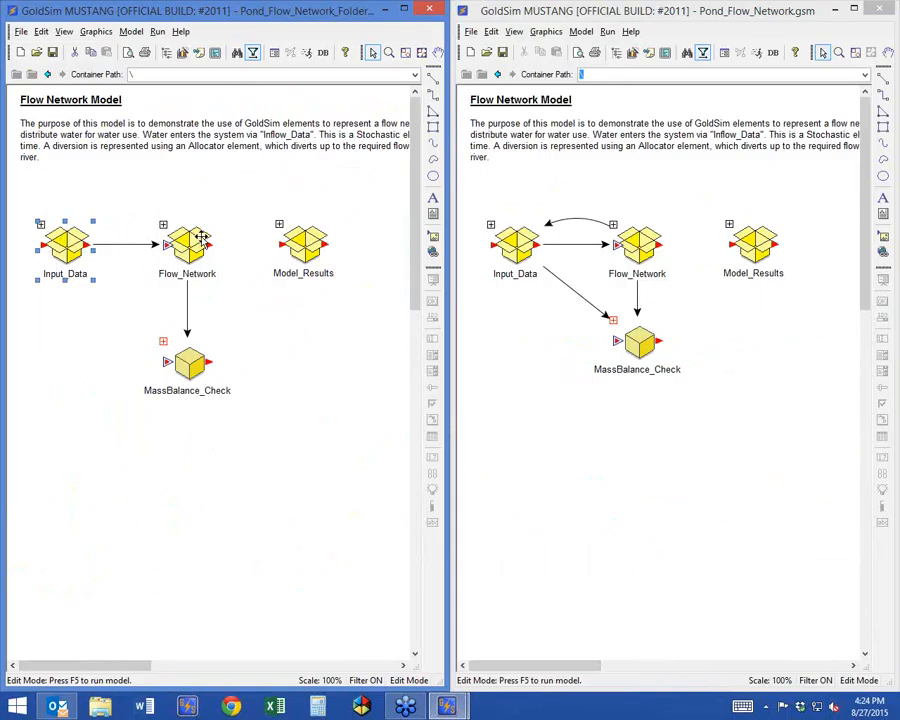
{"action": "left_click", "coordinate": [620, 496]}
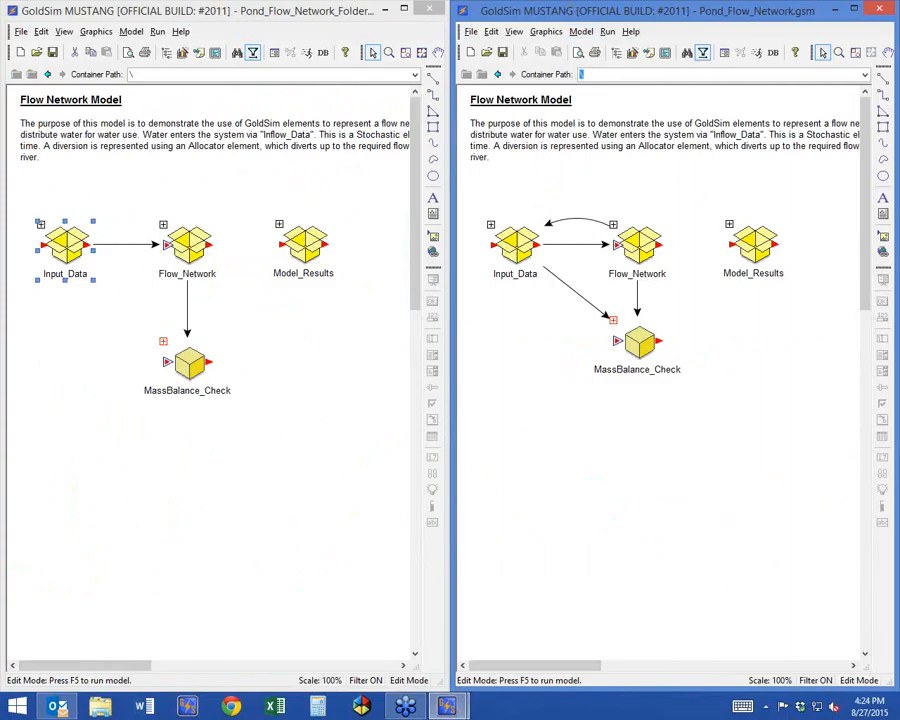
{"action": "double_click", "coordinate": [664, 10]}
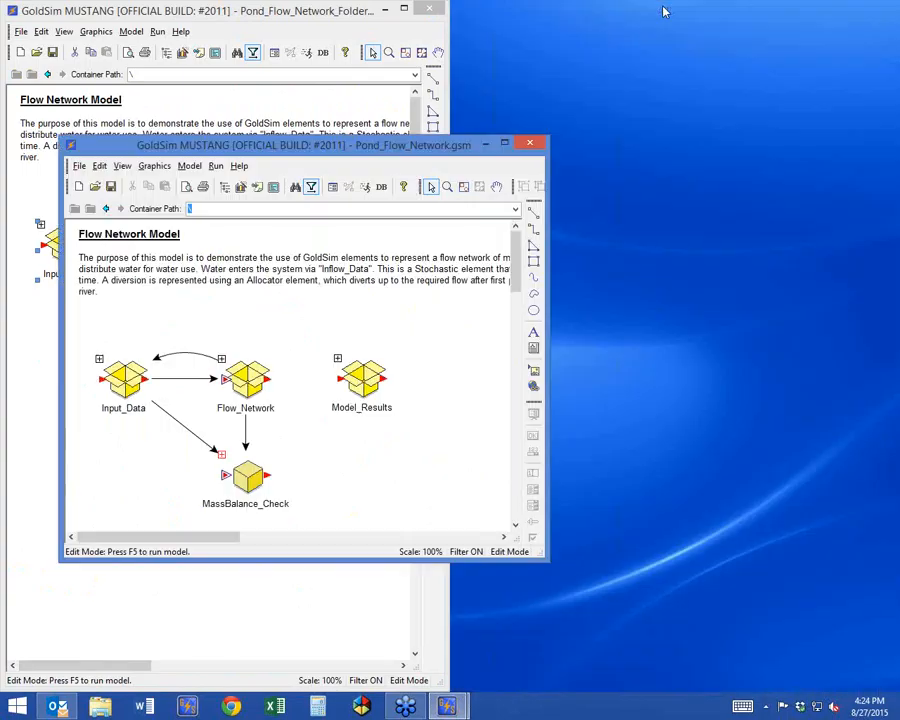
{"action": "double_click", "coordinate": [401, 146]}
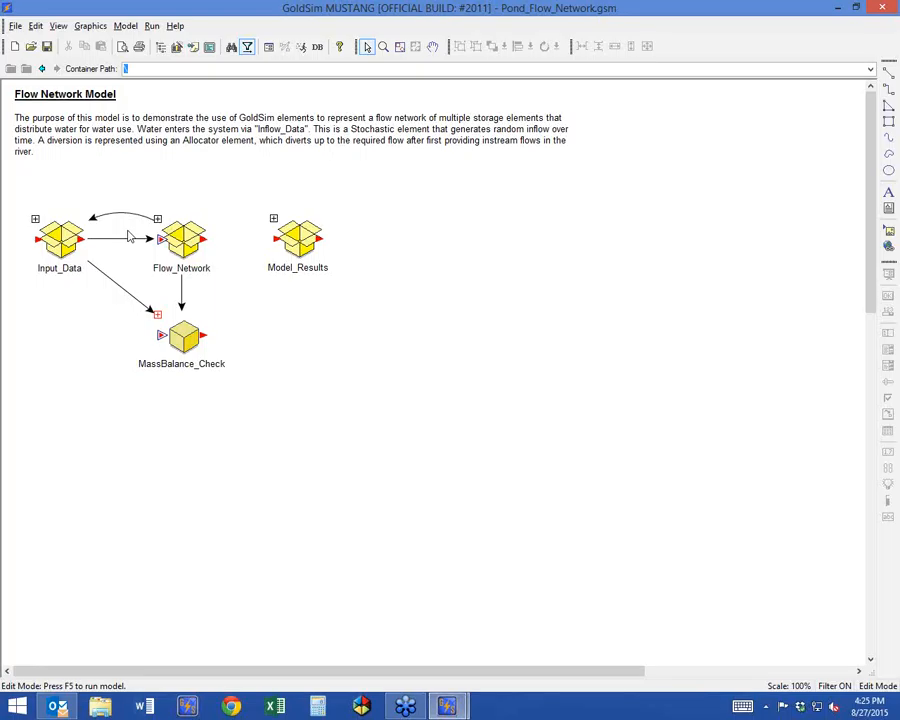
Inside Flow_Network, move River Flows Plot rightward off the river influence and nudge Upstream_Flow up and left above Downstream_Flow.
{"action": "double_click", "coordinate": [182, 238]}
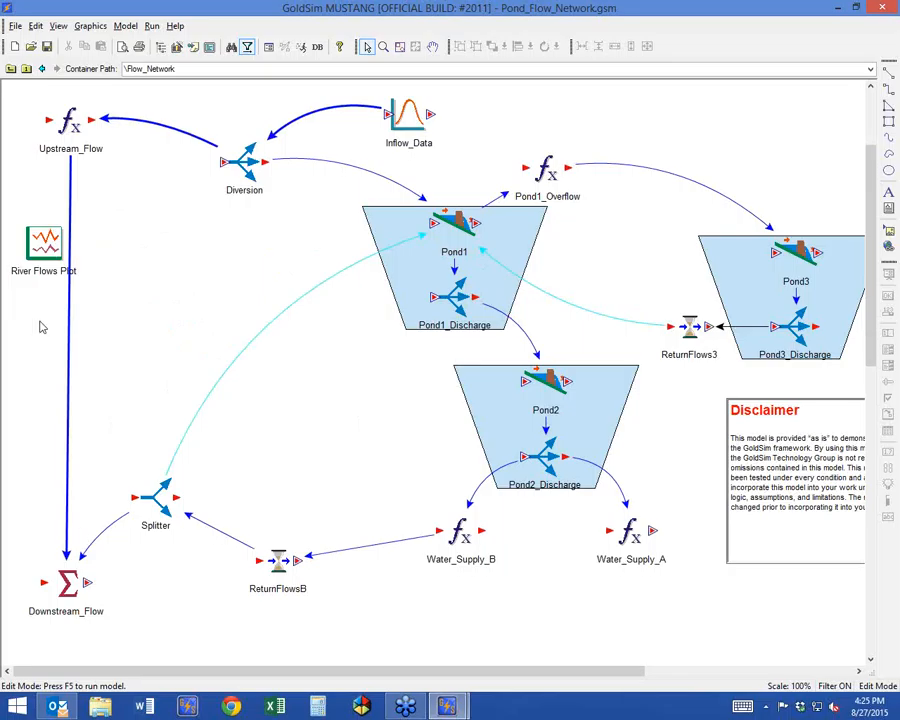
{"action": "left_click_drag", "start_coordinate": [41, 237], "coordinate": [114, 232]}
{"action": "left_click", "coordinate": [62, 120]}
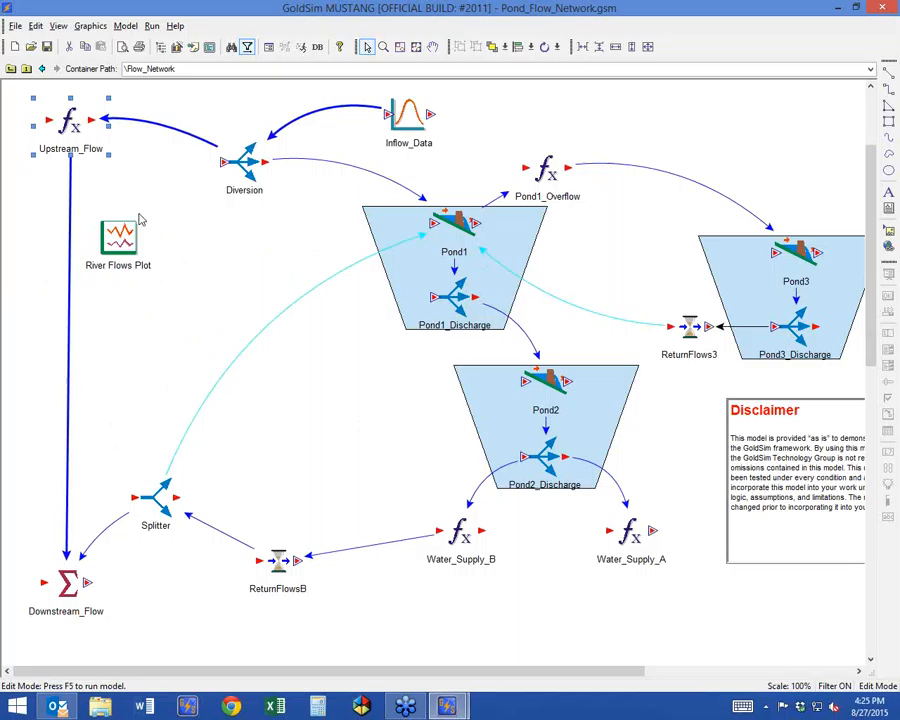
{"action": "key", "text": "Left"}
{"action": "key", "text": "Left"}
{"action": "key", "text": "Up"}
{"action": "key", "text": "Left"}
{"action": "key", "text": "Left"}
{"action": "key", "text": "Up"}
{"action": "key", "text": "Up"}
{"action": "key", "text": "Up"}
{"action": "key", "text": "Left"}
{"action": "key", "text": "Left"}
{"action": "left_click", "coordinate": [284, 254]}
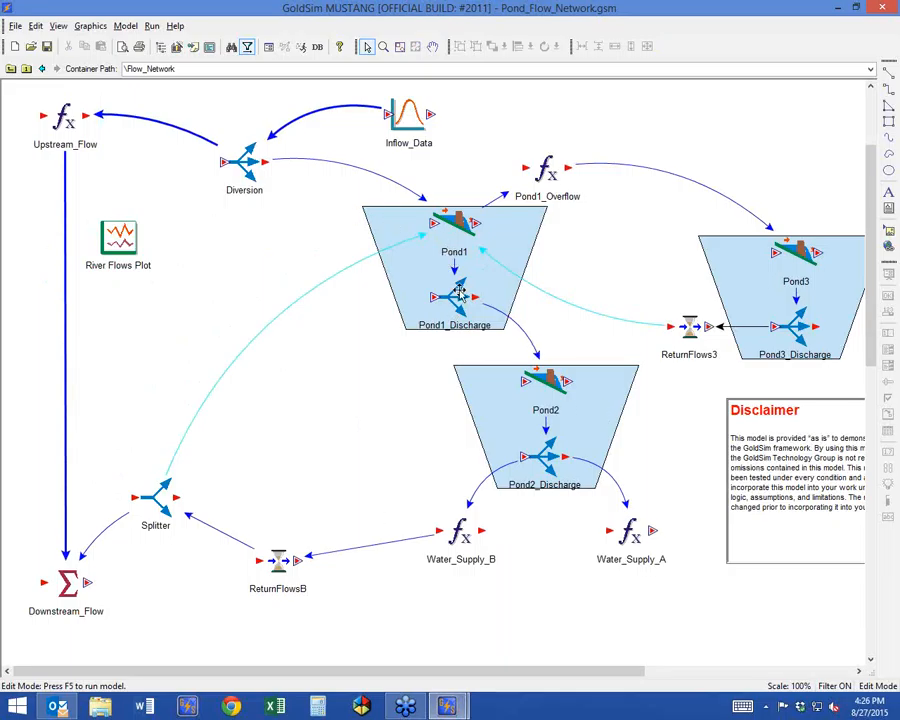
Examine the To_Pond2 demand expression in the Pond1_Discharge allocator's properties.
{"action": "mouse_move", "coordinate": [458, 292]}
{"action": "mouse_move", "coordinate": [518, 362]}
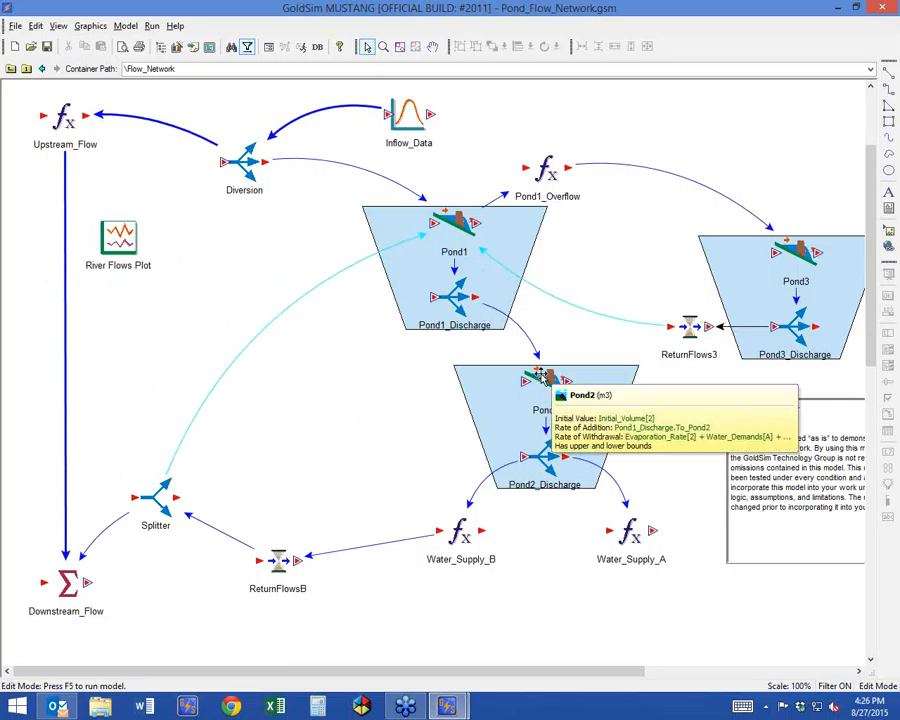
{"action": "double_click", "coordinate": [541, 375]}
{"action": "left_click_drag", "start_coordinate": [445, 181], "coordinate": [236, 88]}
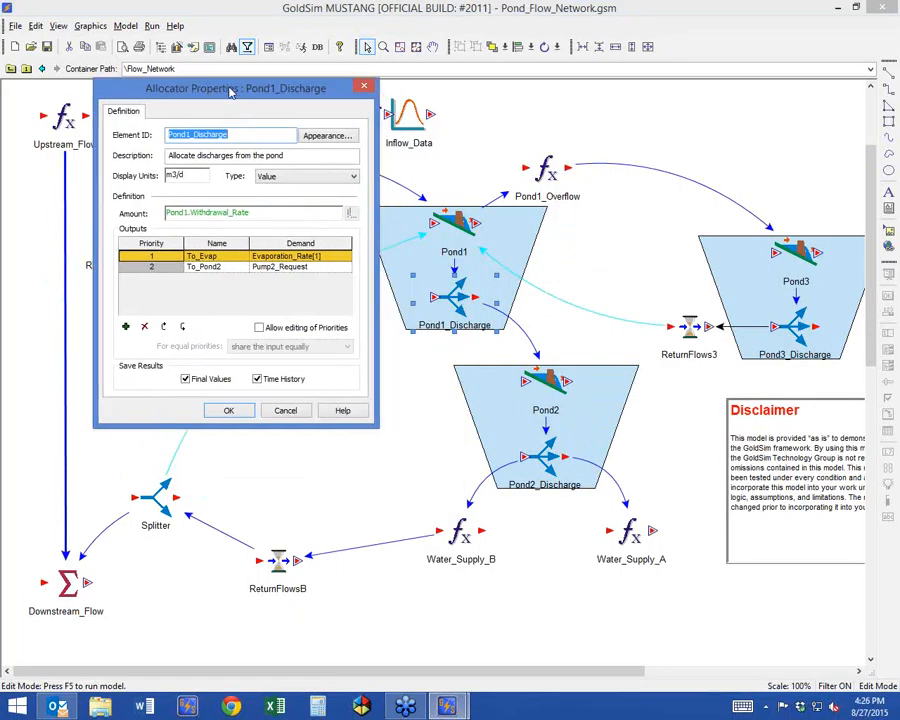
{"action": "left_click", "coordinate": [298, 267]}
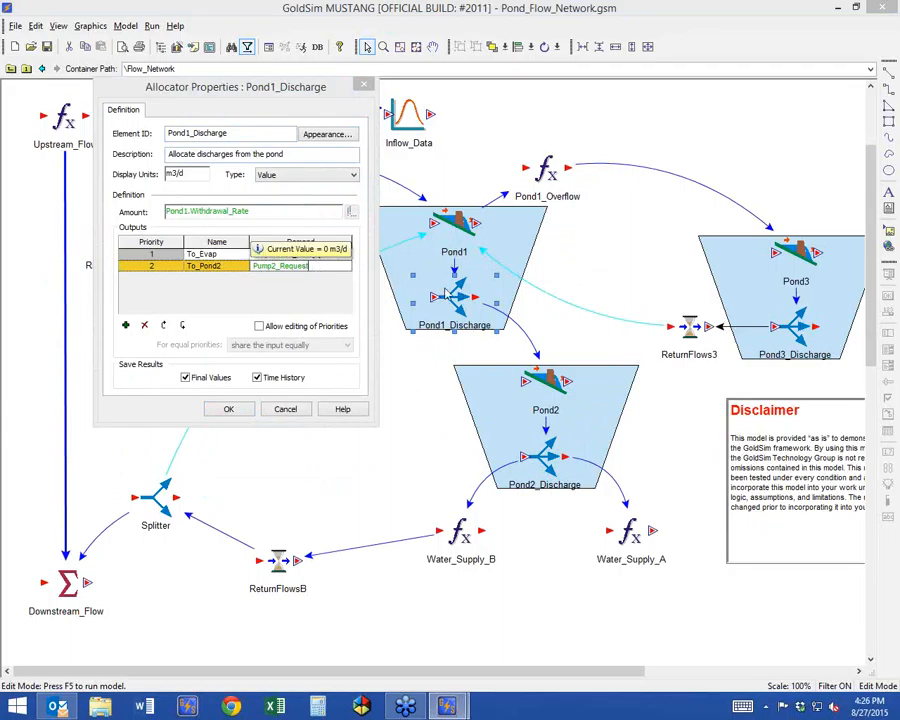
{"action": "left_click", "coordinate": [228, 409]}
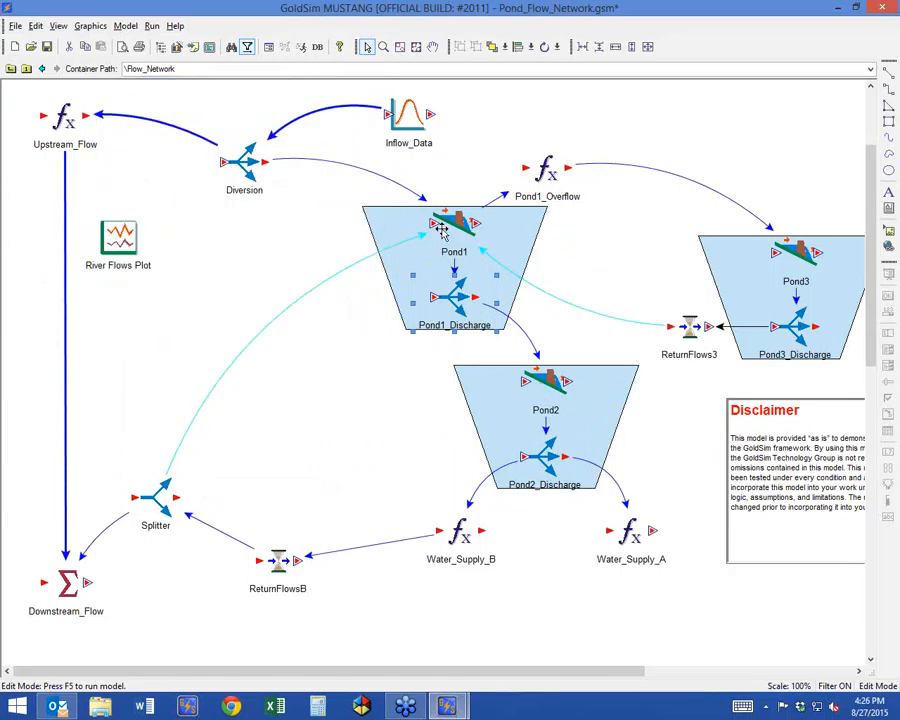
Examine the addition rate expression and the Pump2_Request term of the withdrawal rate in the Pond1 reservoir's properties.
{"action": "double_click", "coordinate": [458, 226]}
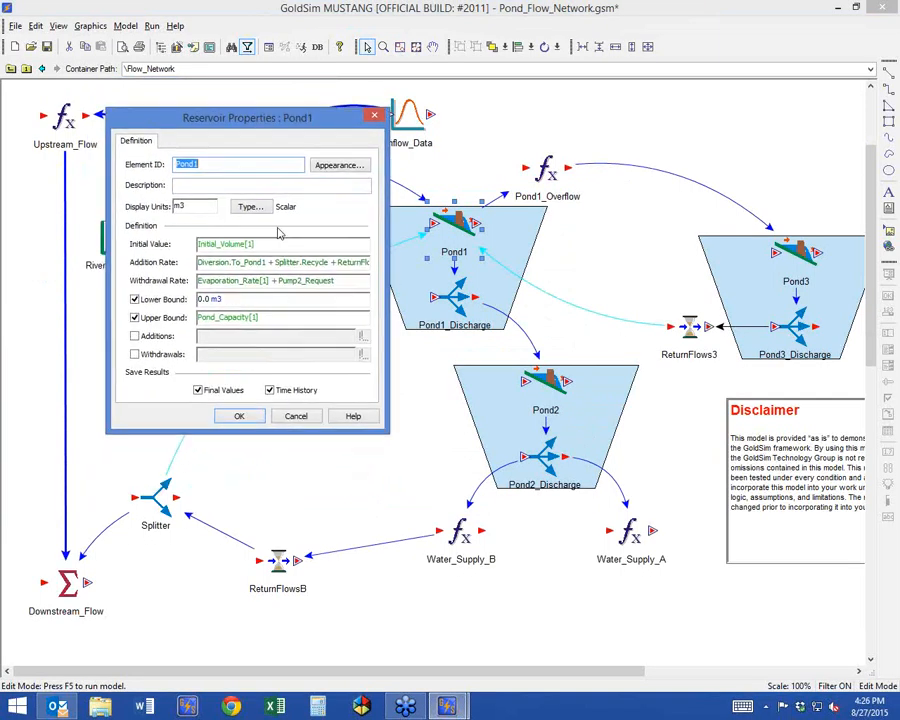
{"action": "left_click", "coordinate": [290, 263]}
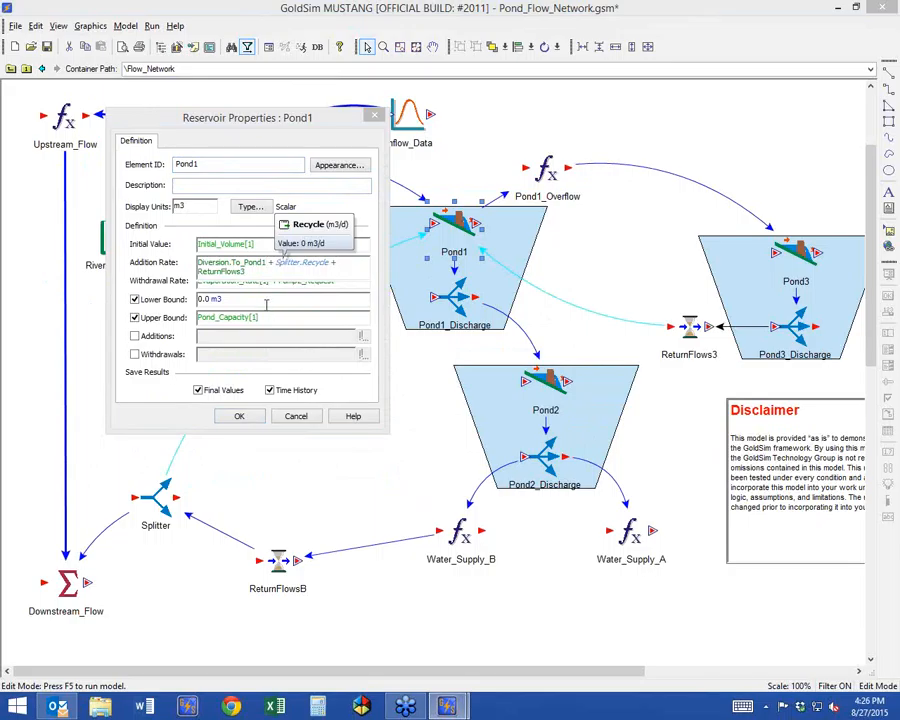
{"action": "left_click", "coordinate": [161, 274]}
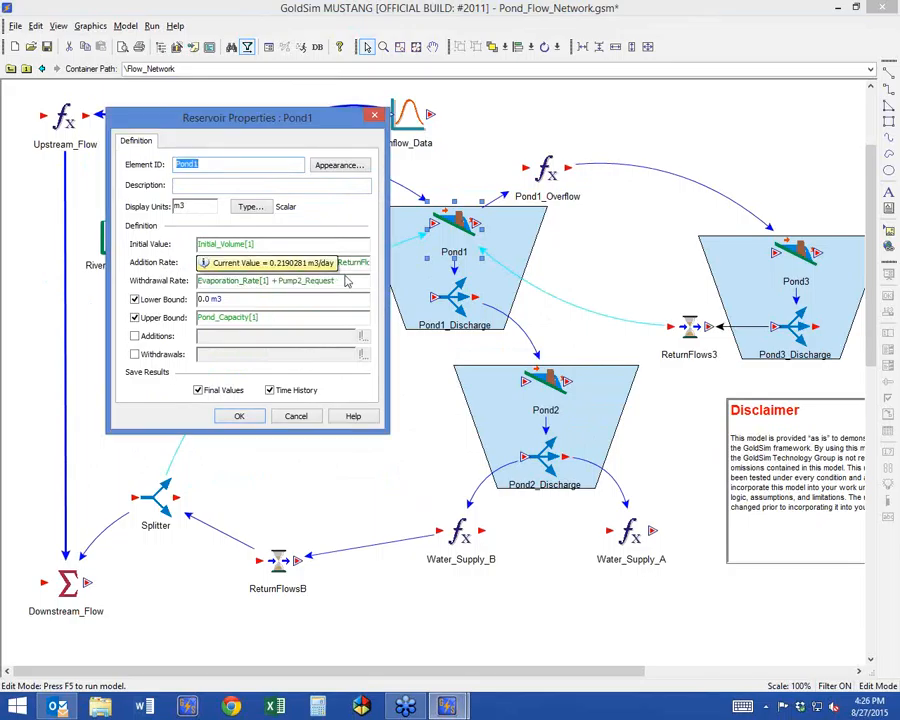
{"action": "left_click_drag", "start_coordinate": [337, 281], "coordinate": [281, 281]}
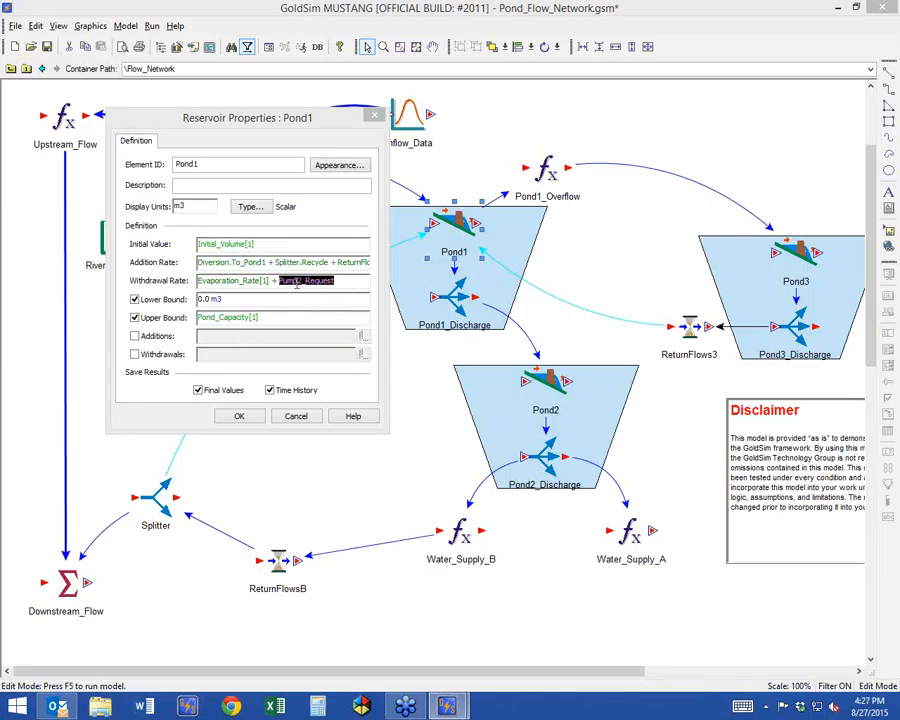
{"action": "left_click", "coordinate": [239, 416]}
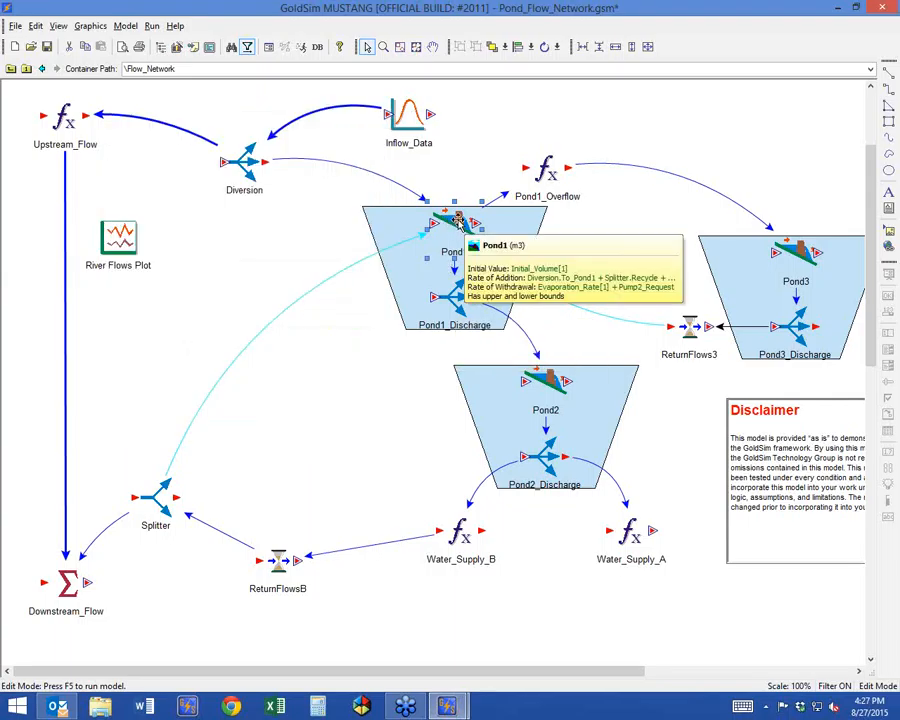
Switch to the Pond_Flow_Network_Folders.gsm model, maximize it, and view the contents of Pond1 inside Flow_Network.
{"action": "left_click", "coordinate": [545, 384]}
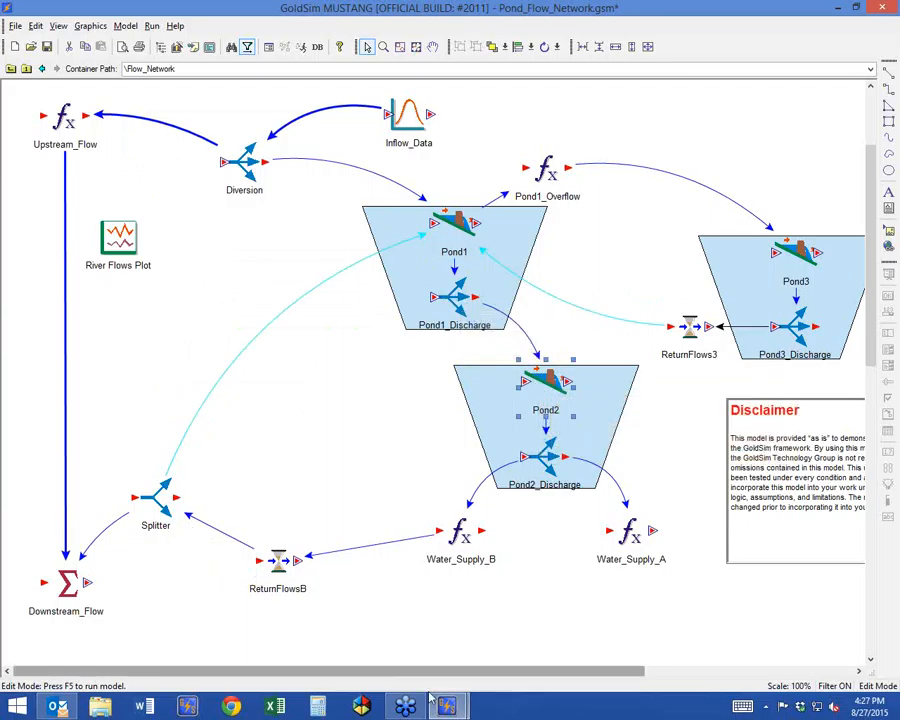
{"action": "mouse_move", "coordinate": [448, 706]}
{"action": "left_click", "coordinate": [505, 665]}
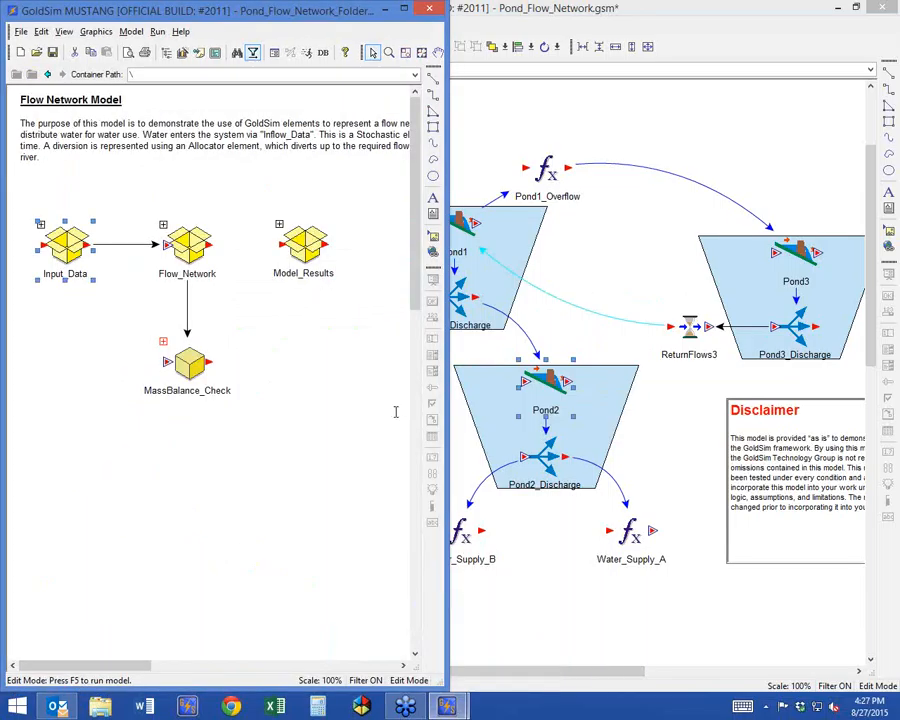
{"action": "left_click_drag", "start_coordinate": [236, 14], "coordinate": [310, 205]}
{"action": "double_click", "coordinate": [310, 205]}
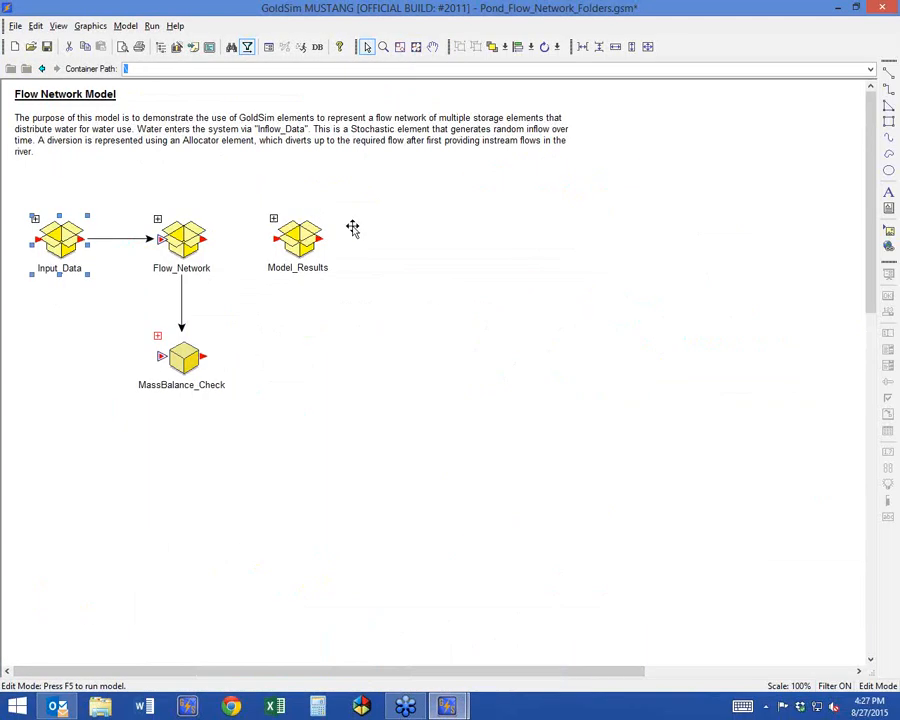
{"action": "double_click", "coordinate": [164, 224]}
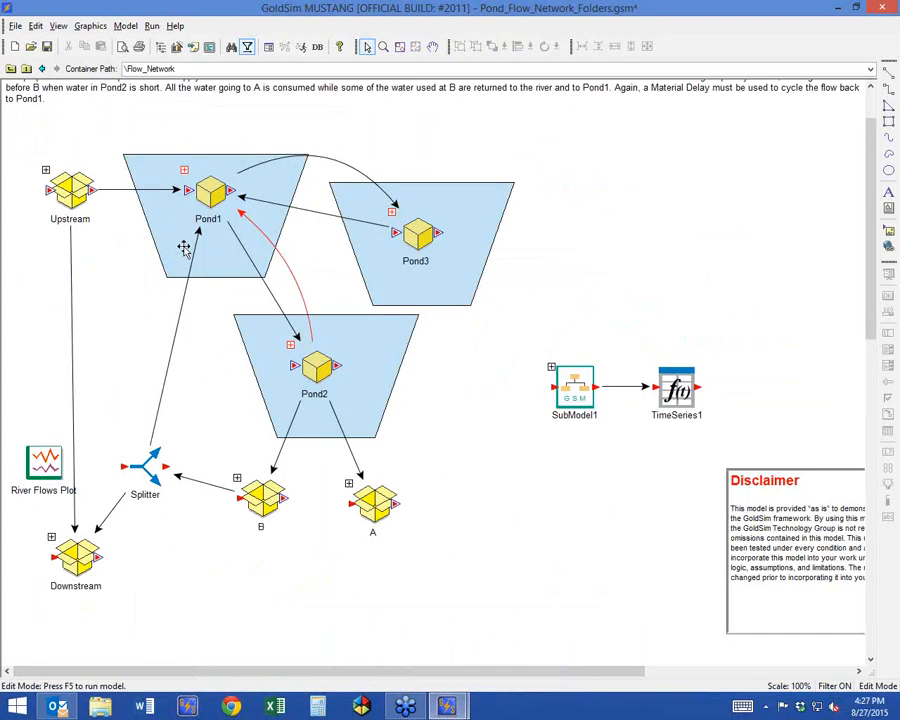
{"action": "double_click", "coordinate": [188, 176]}
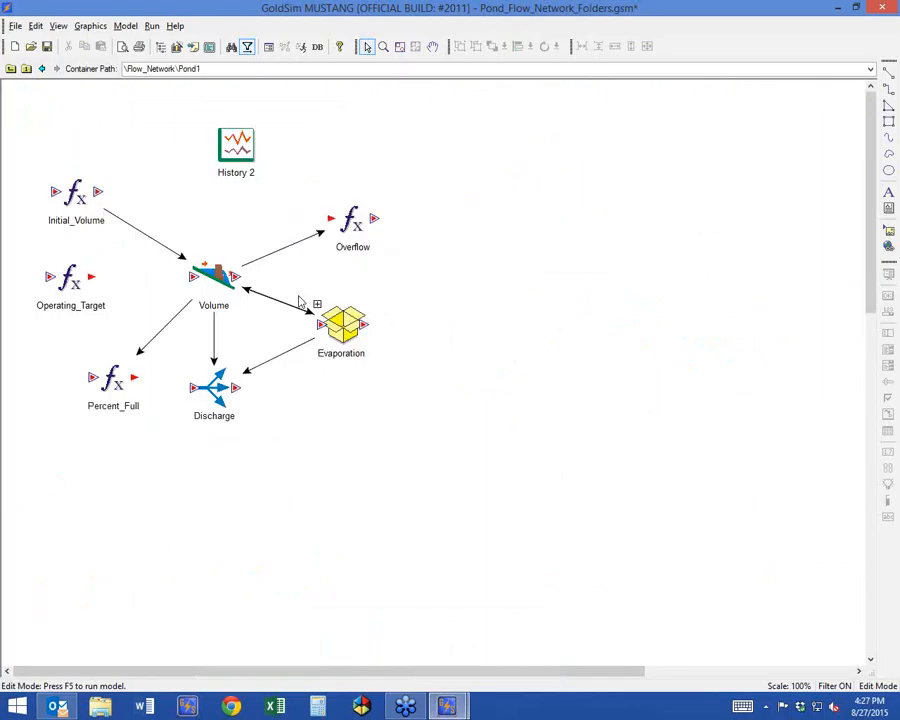
{"action": "left_click", "coordinate": [11, 67]}
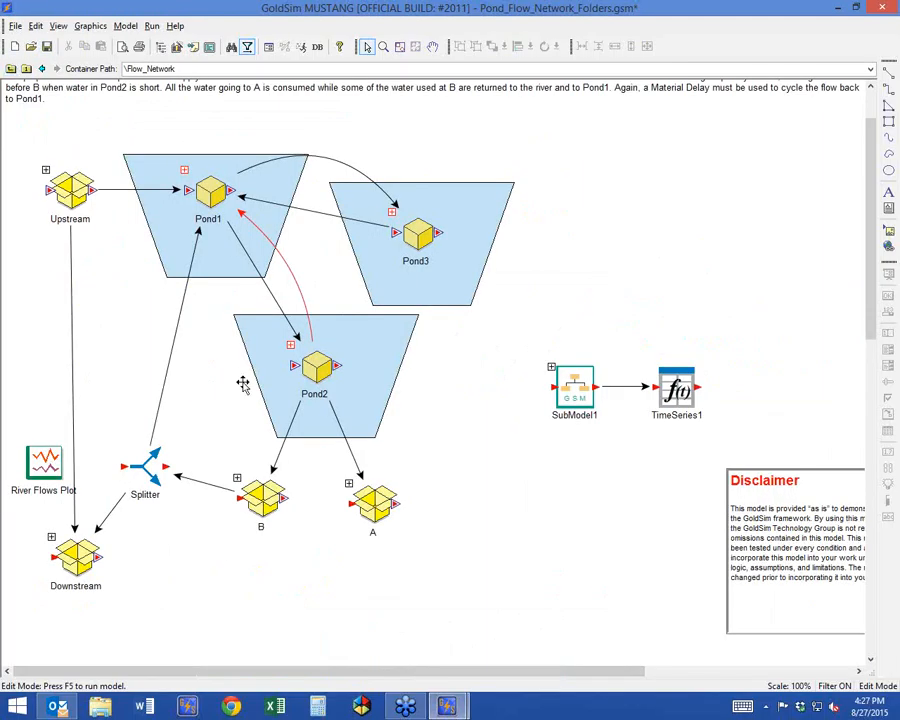
Inside Pond2's Pump container, examine the trigger definitions that set the Pump2_On status to TRUE and FALSE.
{"action": "double_click", "coordinate": [300, 366]}
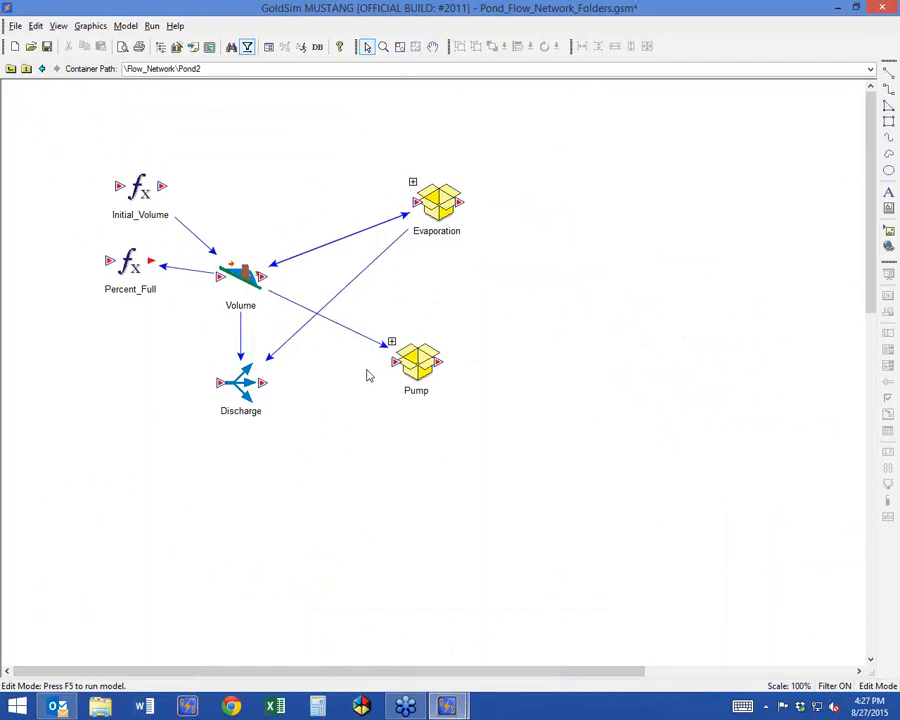
{"action": "left_click", "coordinate": [393, 343]}
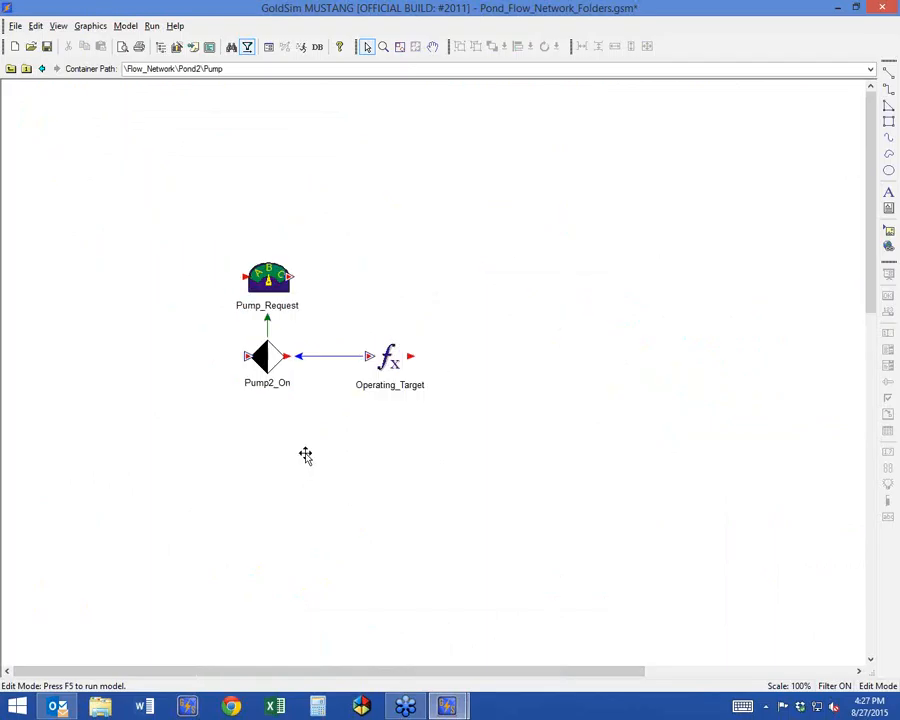
{"action": "mouse_move", "coordinate": [263, 357]}
{"action": "double_click", "coordinate": [263, 357]}
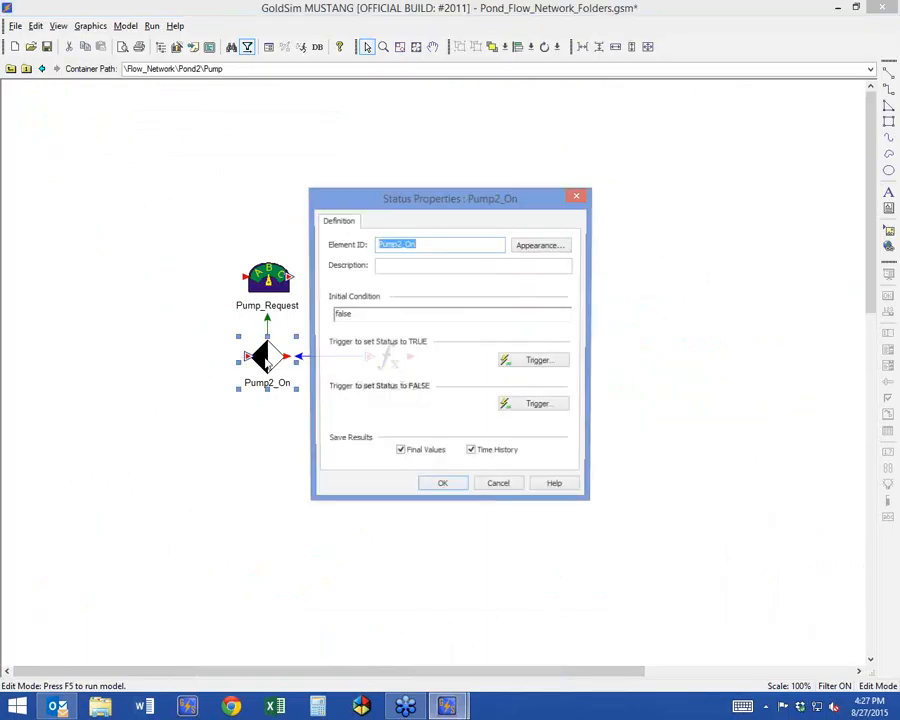
{"action": "left_click_drag", "start_coordinate": [386, 202], "coordinate": [516, 157]}
{"action": "left_click", "coordinate": [664, 315]}
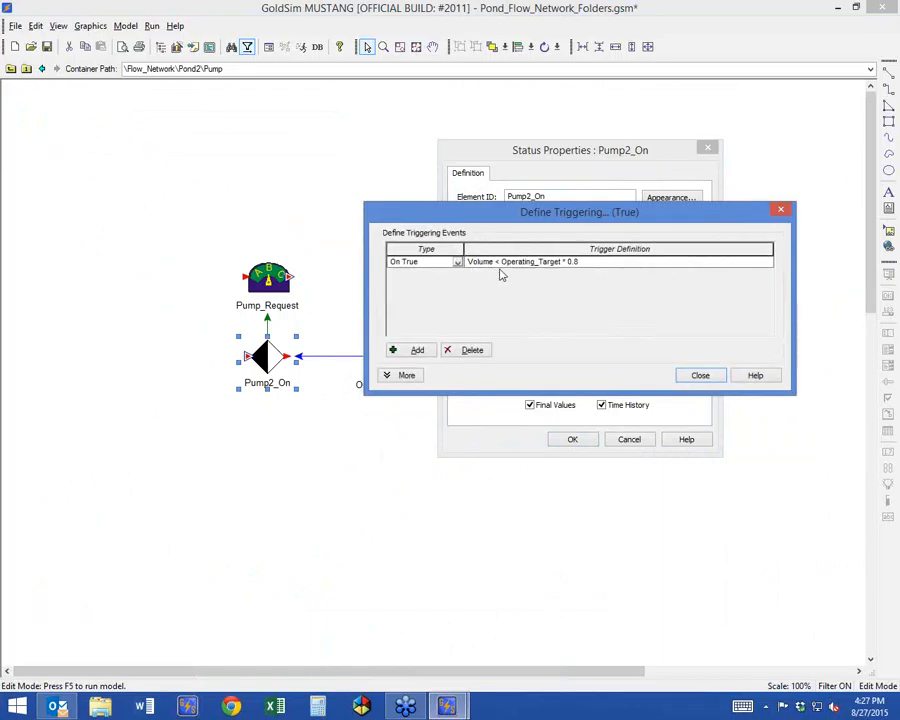
{"action": "left_click", "coordinate": [700, 377]}
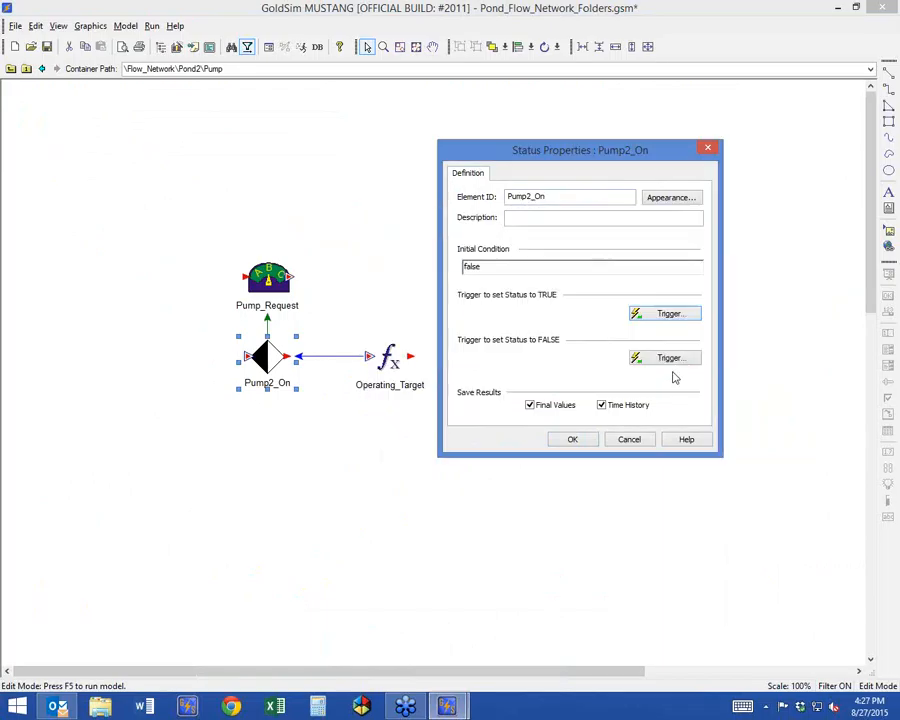
{"action": "left_click", "coordinate": [663, 357]}
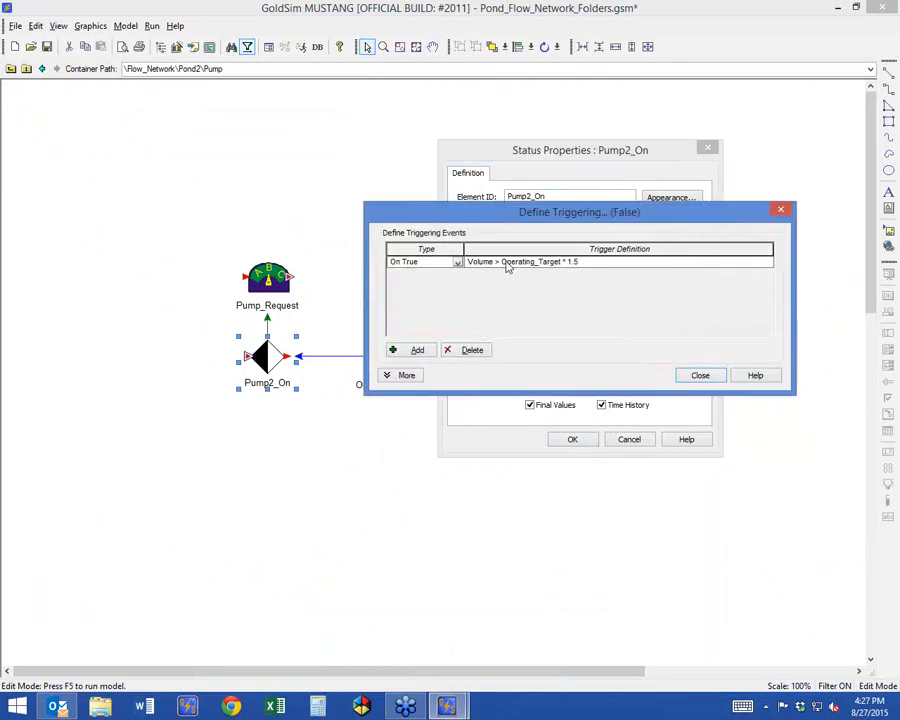
{"action": "left_click", "coordinate": [690, 377]}
{"action": "left_click", "coordinate": [574, 440]}
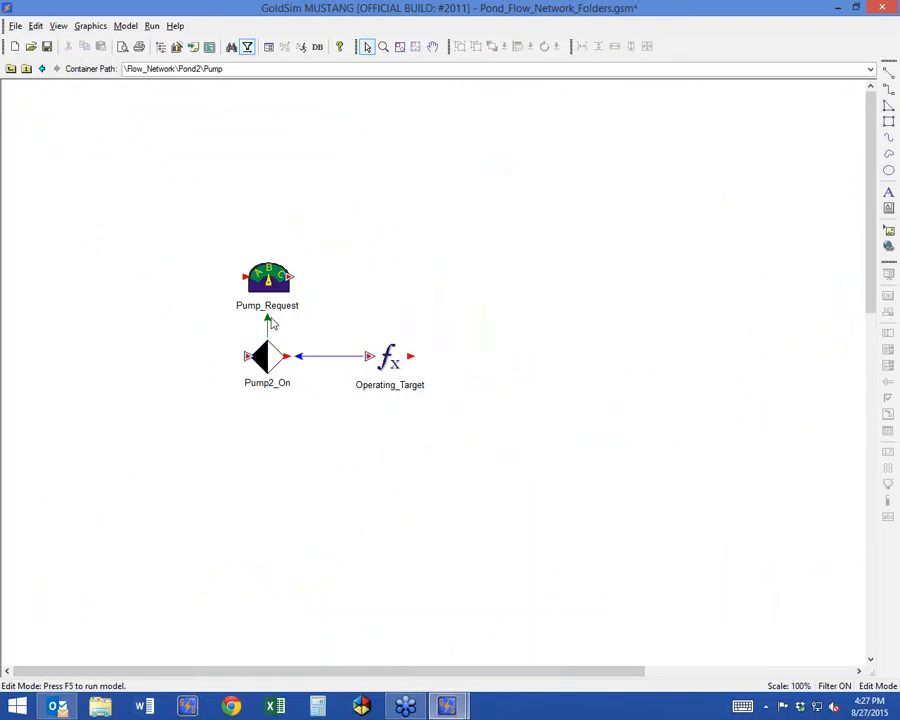
Move Pump_Request slightly upward to leave more space above Pump2_On, and select Pump2_On.
{"action": "mouse_move", "coordinate": [263, 350]}
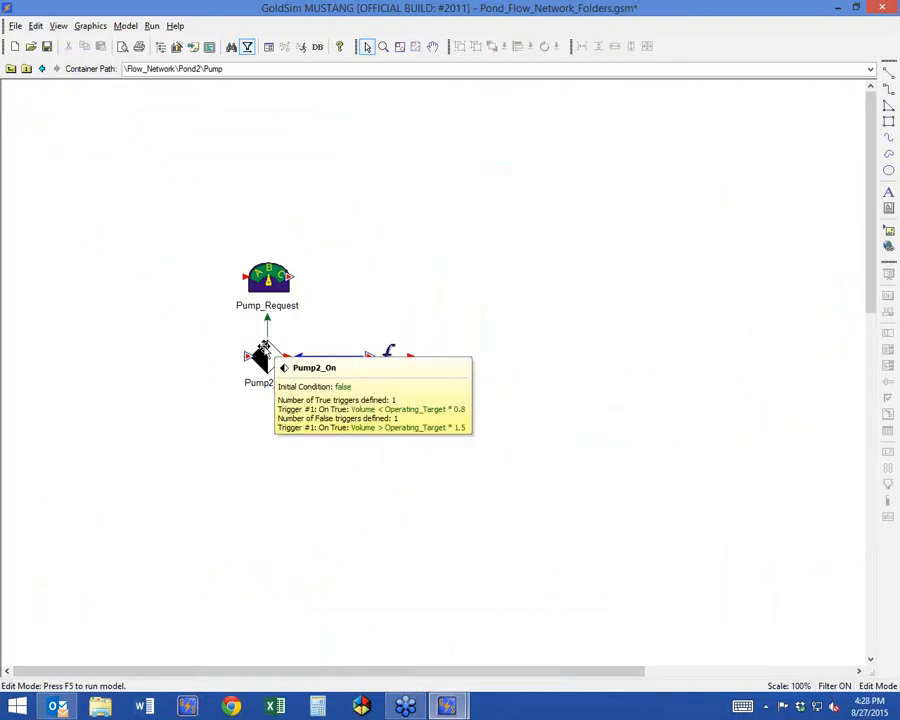
{"action": "left_click", "coordinate": [265, 282]}
{"action": "left_click_drag", "start_coordinate": [265, 282], "coordinate": [266, 255]}
{"action": "left_click", "coordinate": [270, 358]}
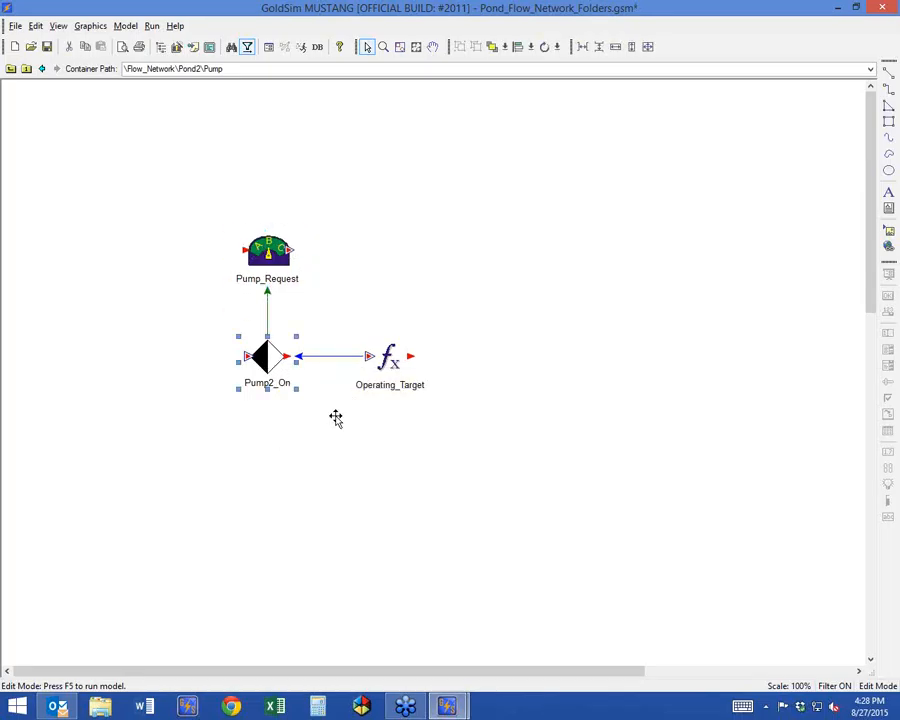
Review the initial condition and the two status triggers in Pump2_On's properties.
{"action": "double_click", "coordinate": [267, 360]}
{"action": "left_click_drag", "start_coordinate": [381, 202], "coordinate": [440, 131]}
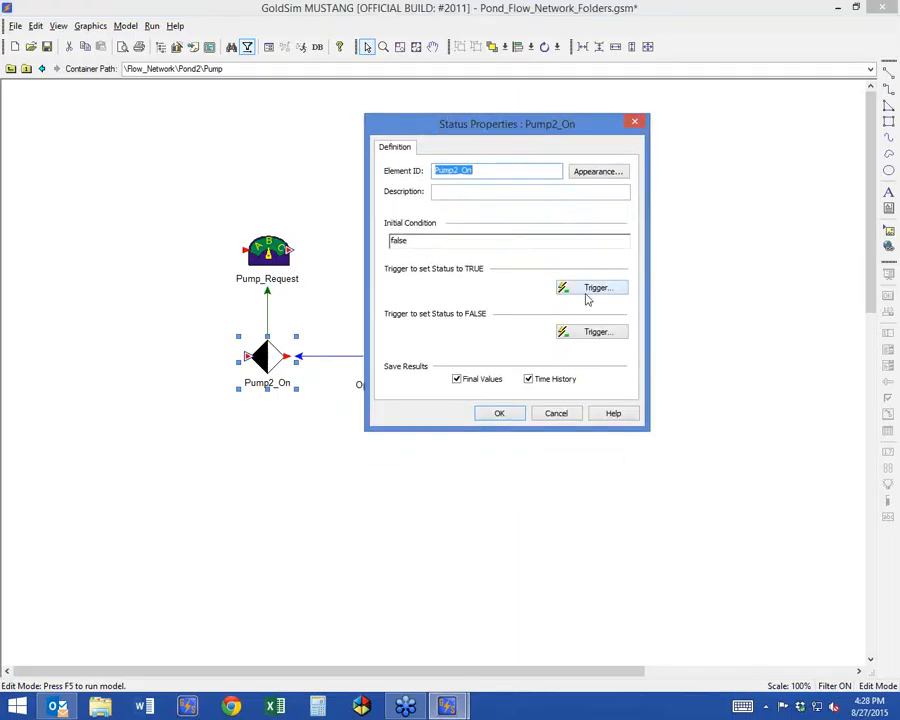
{"action": "mouse_move", "coordinate": [587, 298]}
{"action": "left_click", "coordinate": [505, 415]}
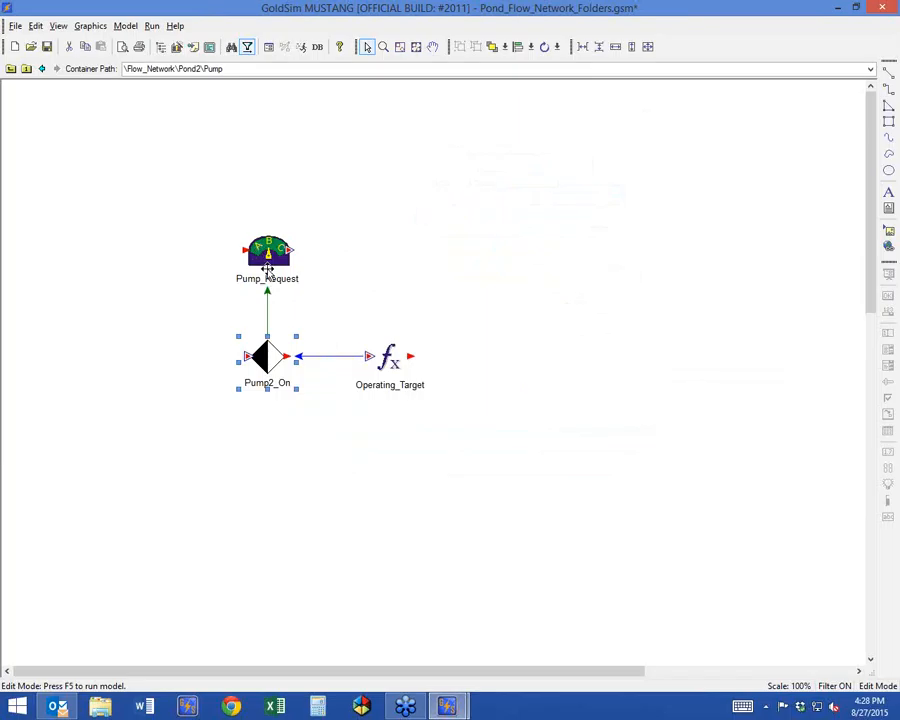
Examine the Pump2_On condition and its resulting flow value in the Pump_Request selector's properties.
{"action": "mouse_move", "coordinate": [268, 268]}
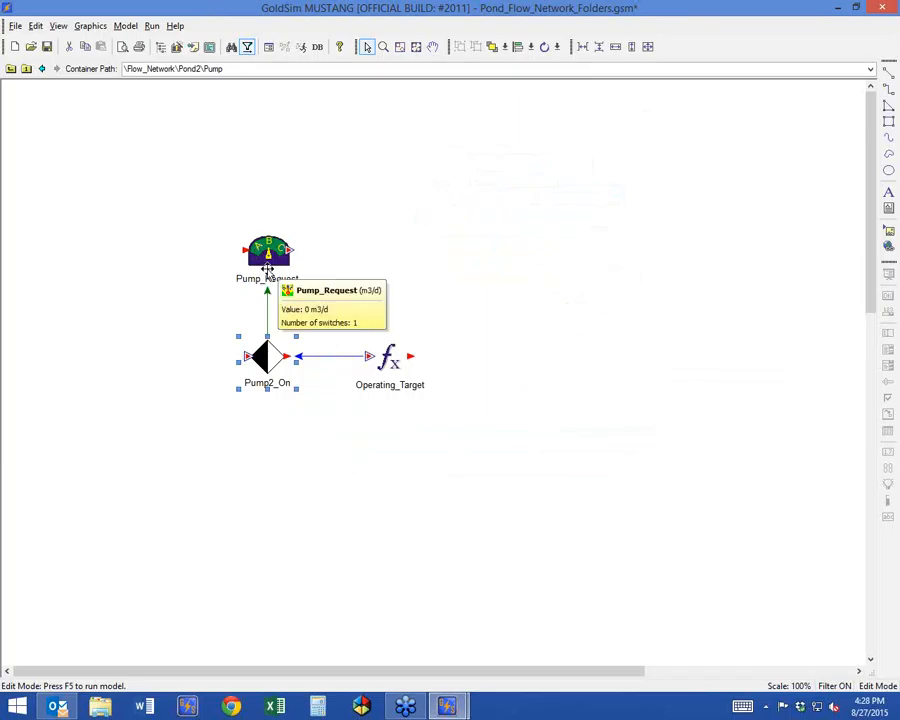
{"action": "mouse_move", "coordinate": [260, 354]}
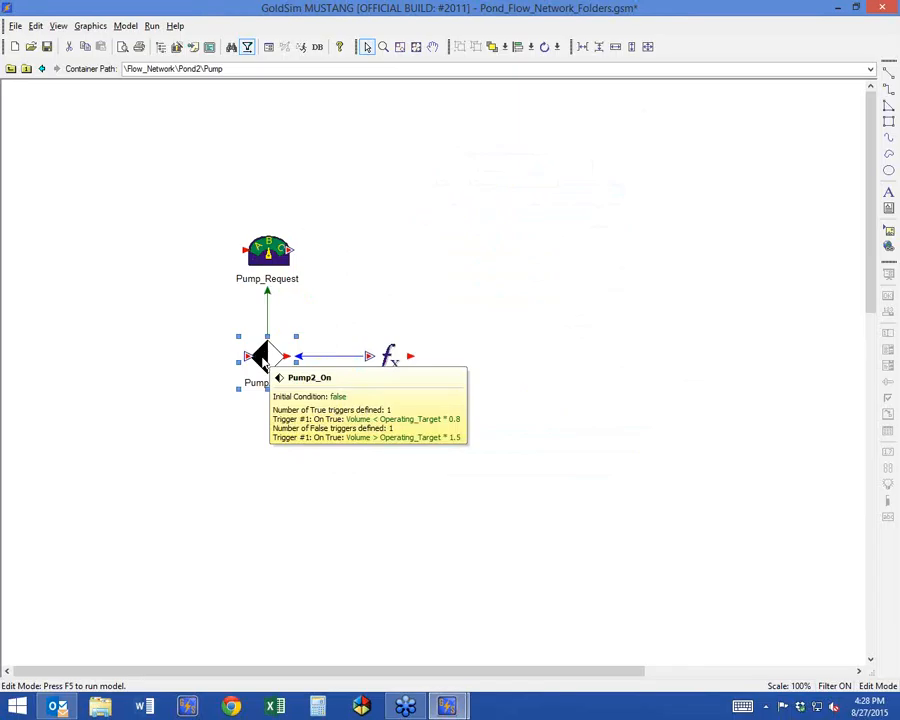
{"action": "double_click", "coordinate": [267, 252]}
{"action": "left_click_drag", "start_coordinate": [383, 195], "coordinate": [469, 111]}
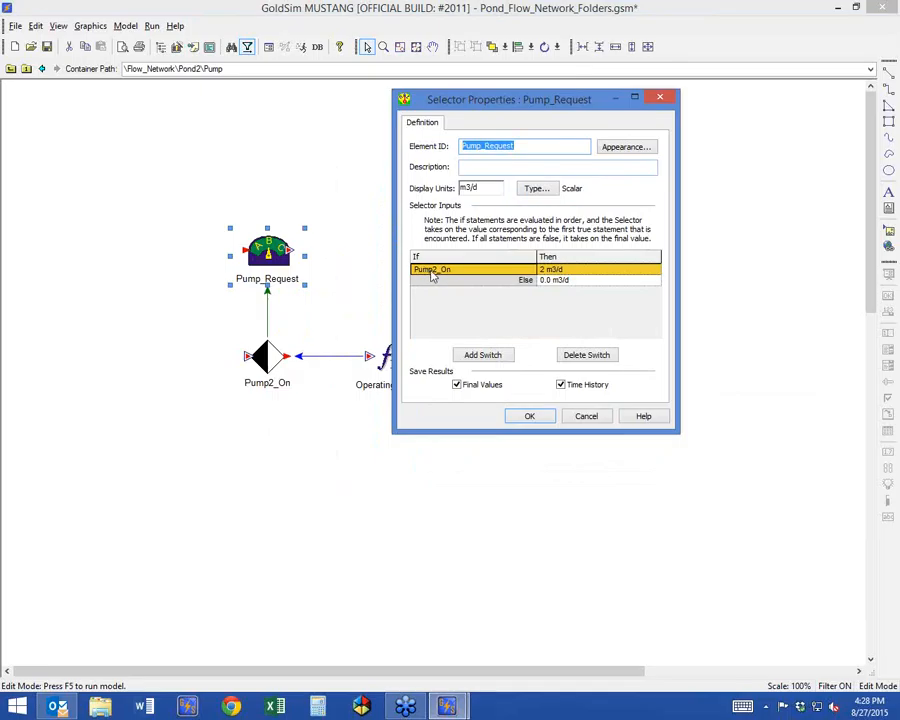
{"action": "left_click", "coordinate": [460, 268]}
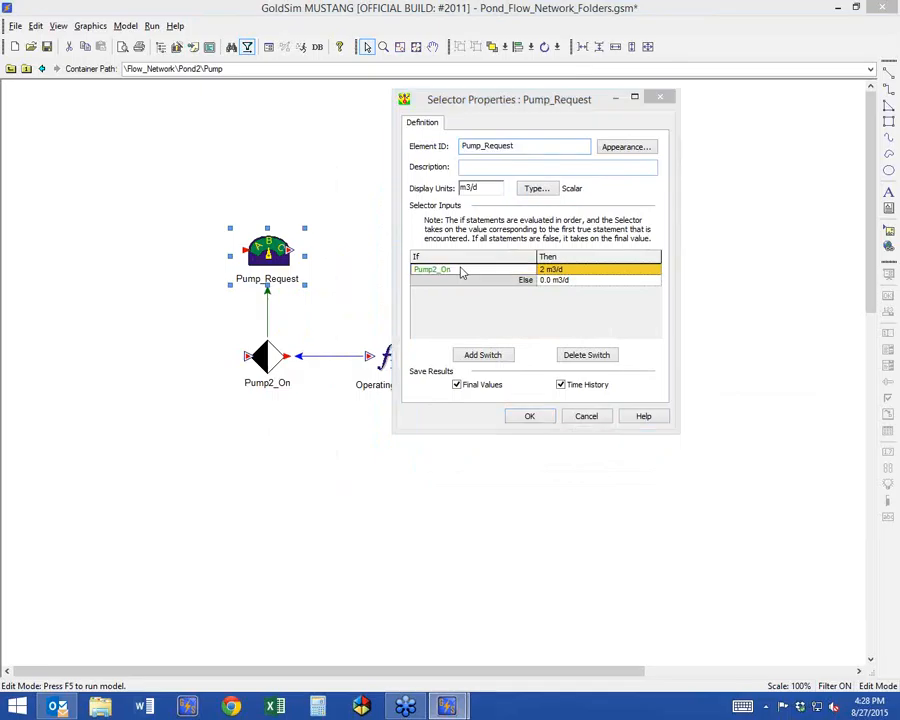
{"action": "left_click", "coordinate": [560, 270]}
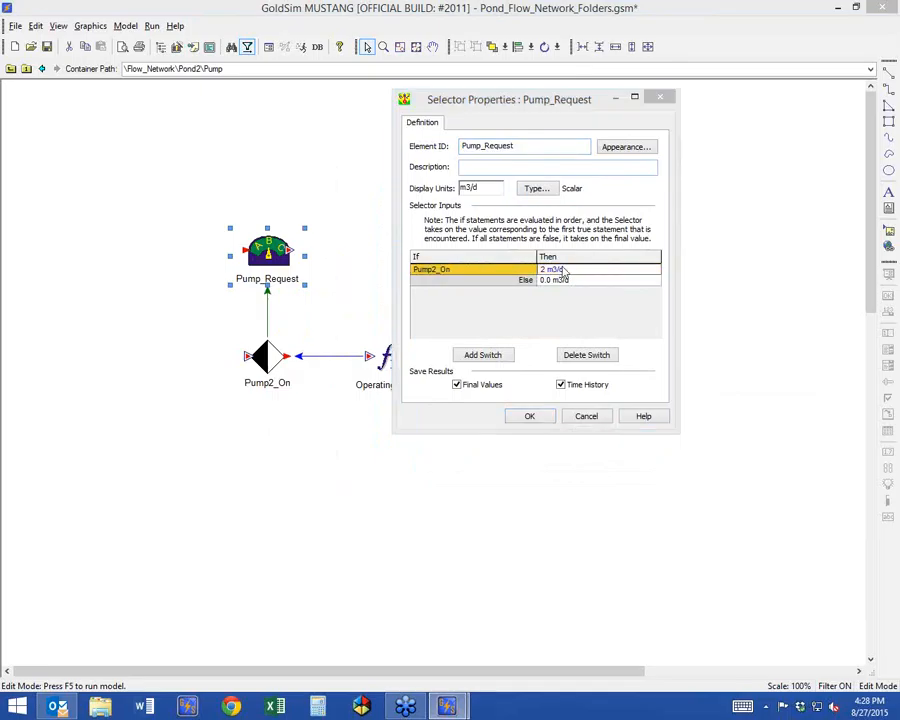
{"action": "left_click", "coordinate": [530, 418]}
Return to the Flow_Network level, select Pond2, and switch to the Pond_Flow_Network.gsm model.
{"action": "left_click", "coordinate": [10, 68]}
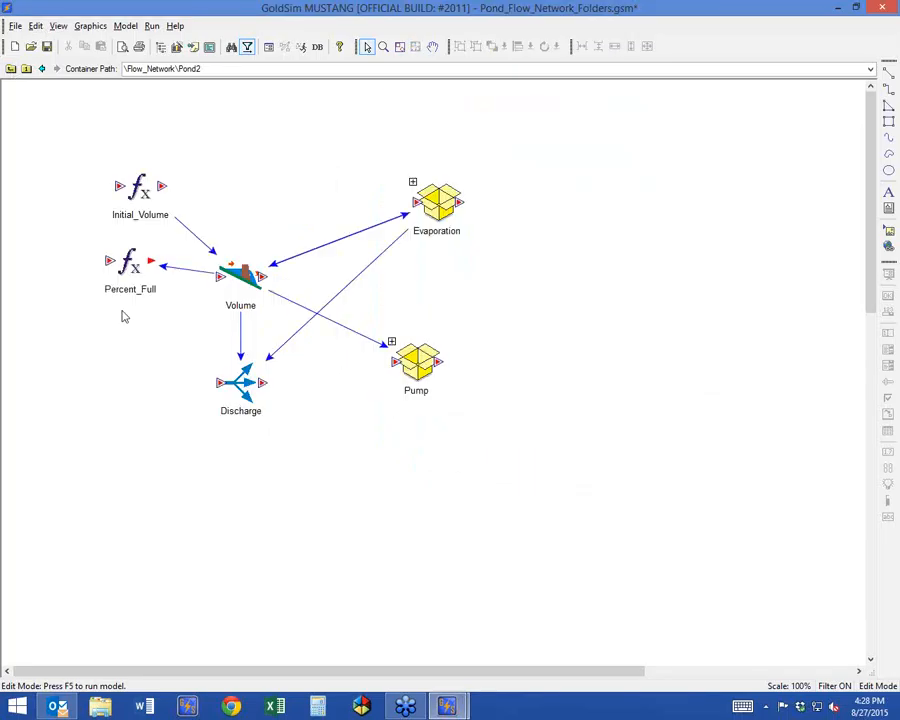
{"action": "left_click", "coordinate": [10, 68]}
{"action": "left_click", "coordinate": [315, 368]}
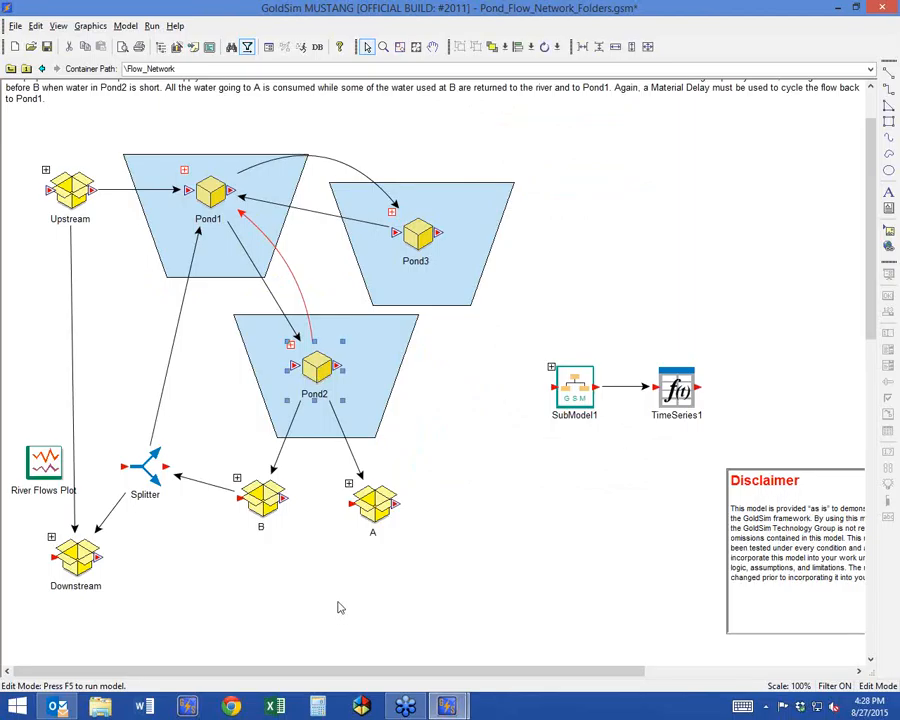
{"action": "mouse_move", "coordinate": [447, 707]}
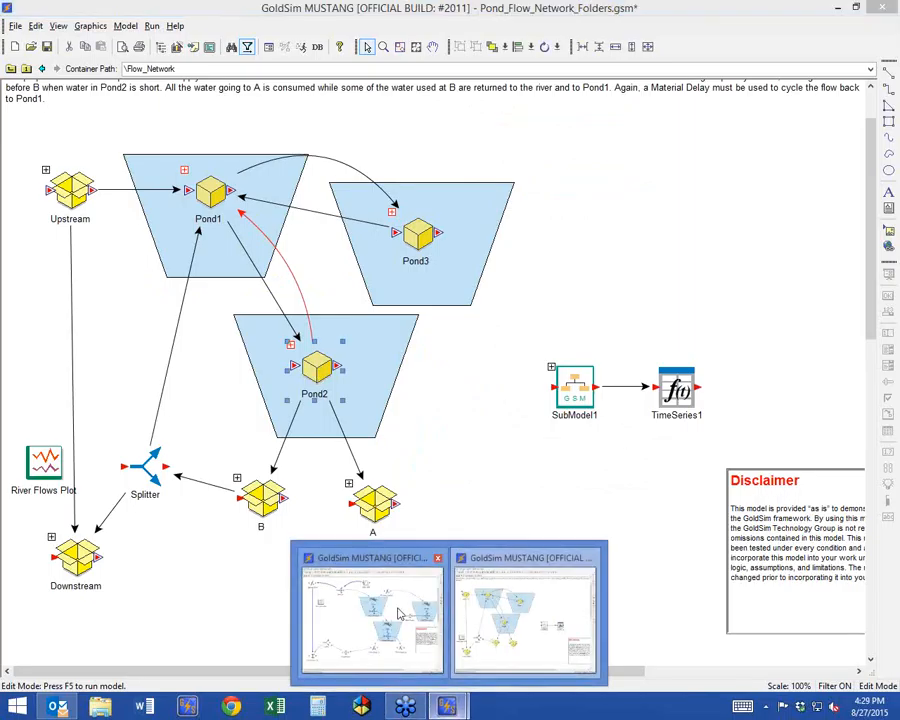
{"action": "left_click", "coordinate": [399, 613]}
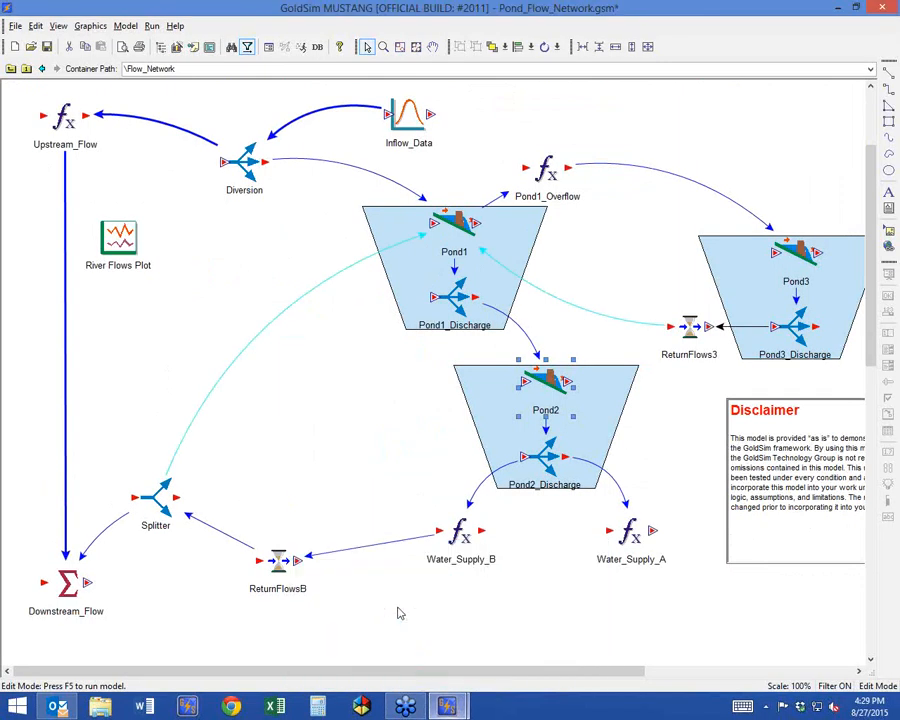
Review the demands of the Pond1_Discharge allocator and trace its Function Of inputs to Pump2_Request in Reservoir_Data.
{"action": "double_click", "coordinate": [458, 291]}
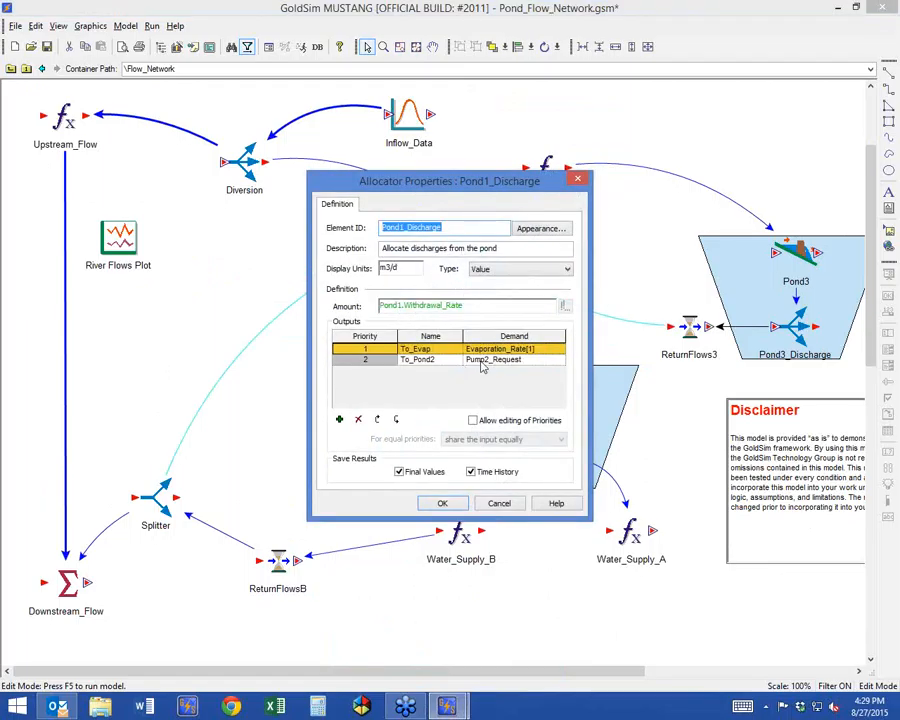
{"action": "left_click", "coordinate": [442, 503]}
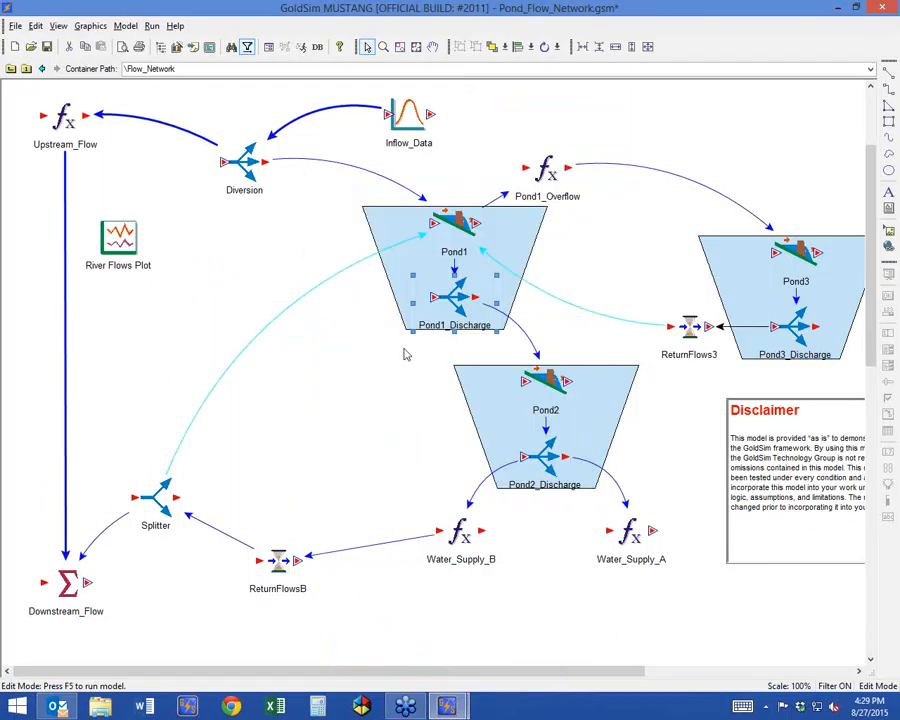
{"action": "right_click", "coordinate": [458, 297]}
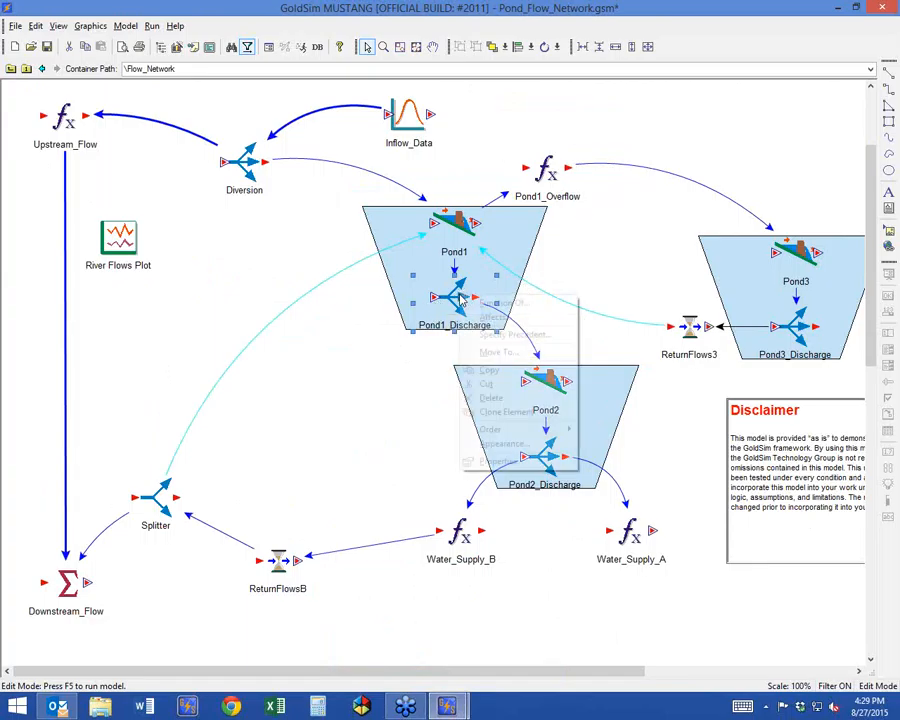
{"action": "left_click", "coordinate": [503, 303]}
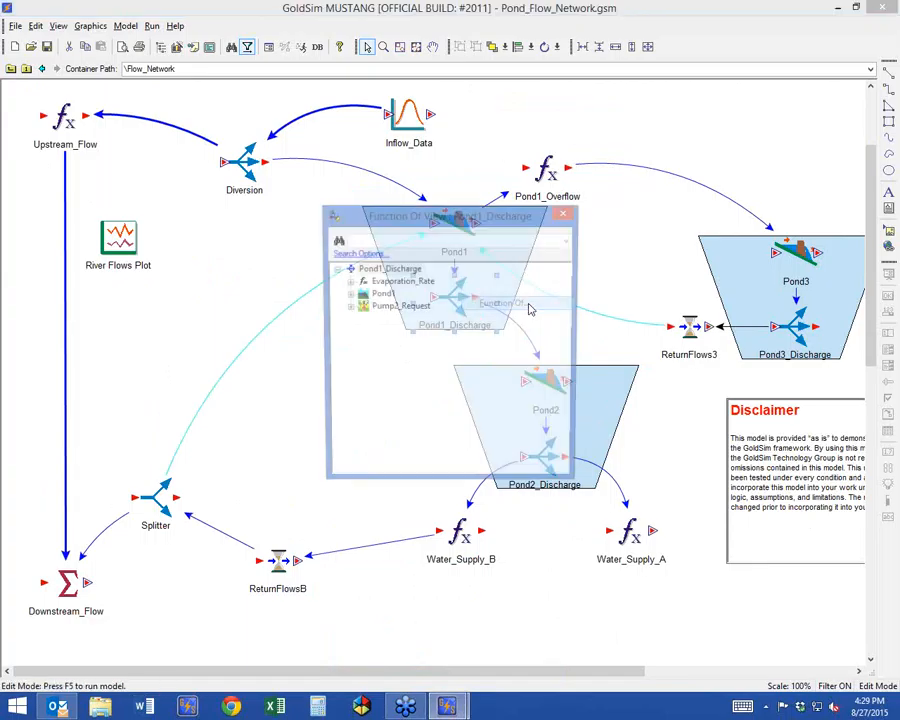
{"action": "left_click", "coordinate": [390, 308]}
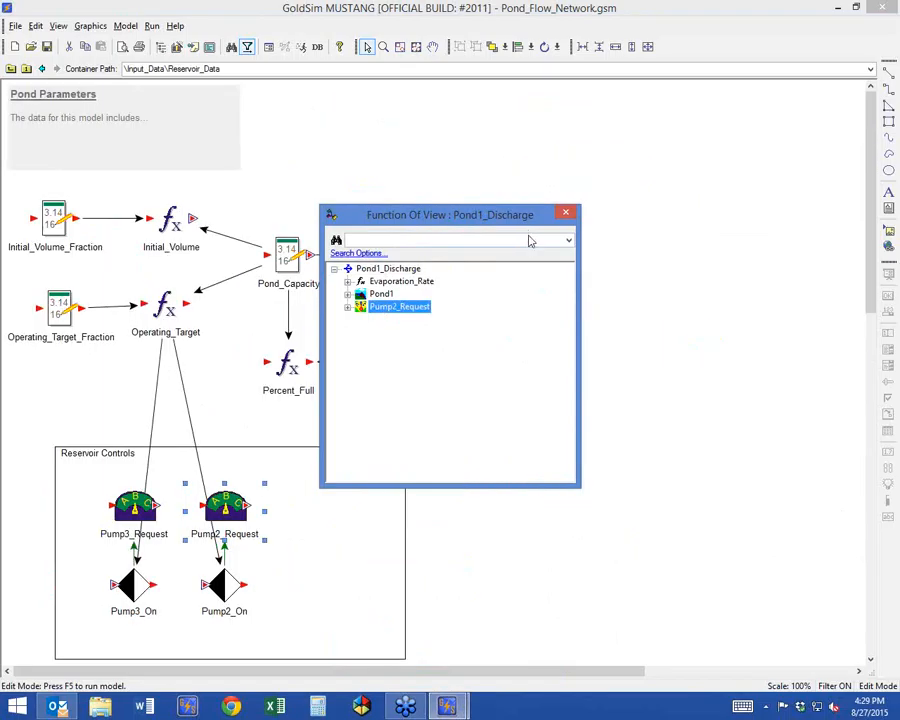
{"action": "left_click", "coordinate": [565, 213]}
Move Pump2_Request to the right of Pump2_On inside the Reservoir Controls box.
{"action": "left_click_drag", "start_coordinate": [229, 505], "coordinate": [331, 587]}
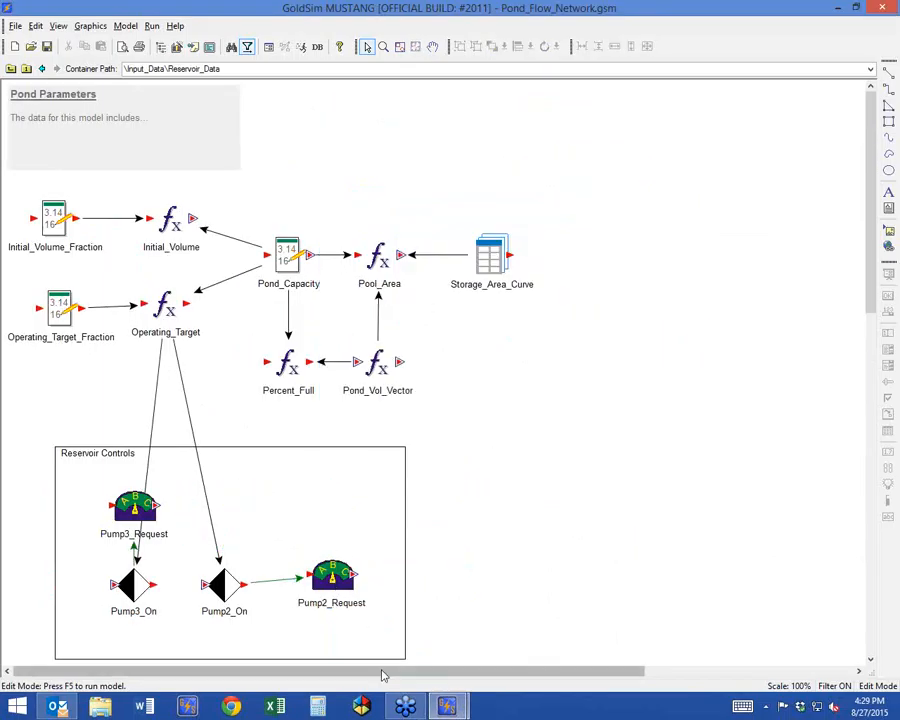
{"action": "left_click", "coordinate": [229, 583]}
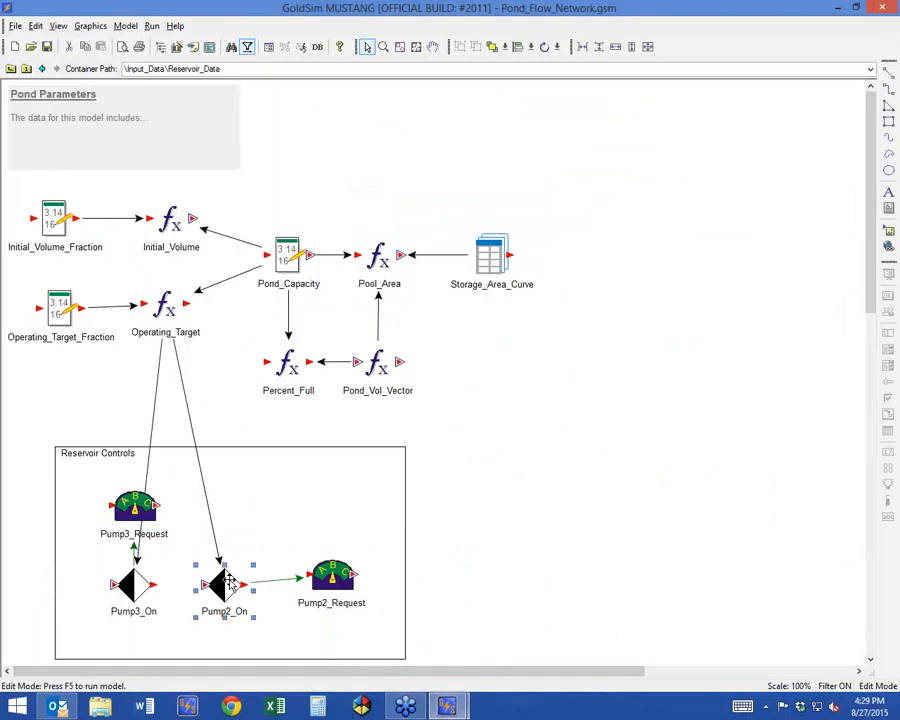
{"action": "left_click", "coordinate": [530, 554]}
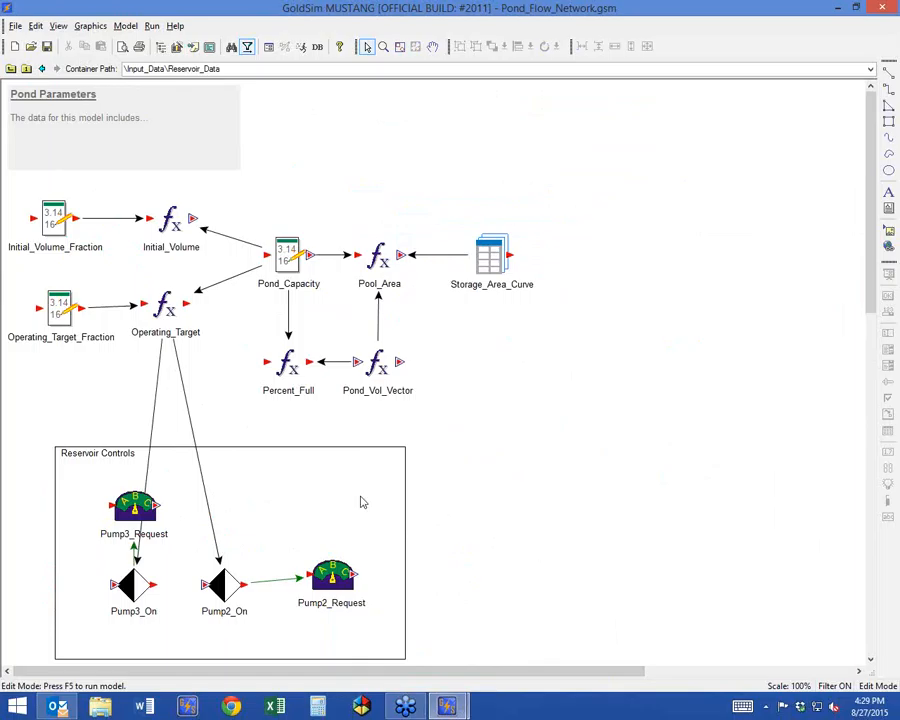
Inspect the pond volume, fraction and capacity vectors in Reservoir_Data, and nudge the Storage_Area_Curve table slightly up and right.
{"action": "mouse_move", "coordinate": [170, 228]}
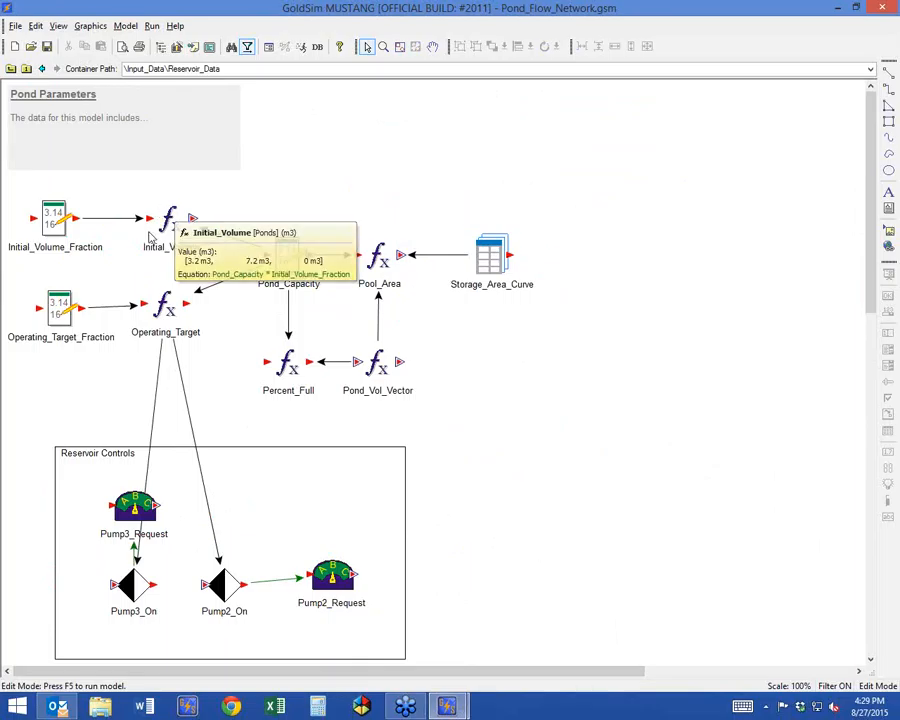
{"action": "mouse_move", "coordinate": [60, 212]}
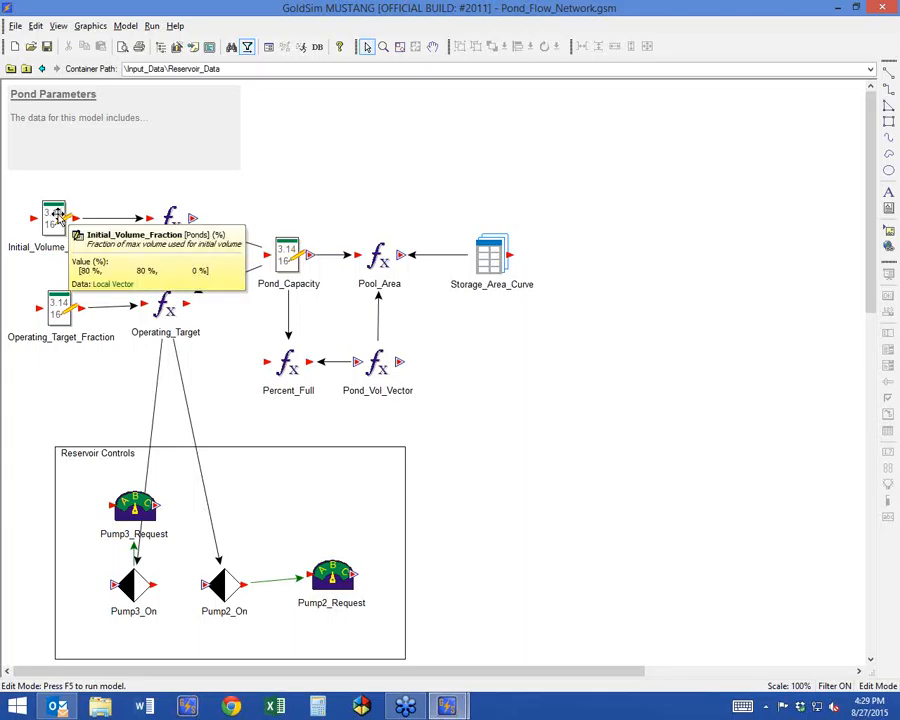
{"action": "mouse_move", "coordinate": [53, 312]}
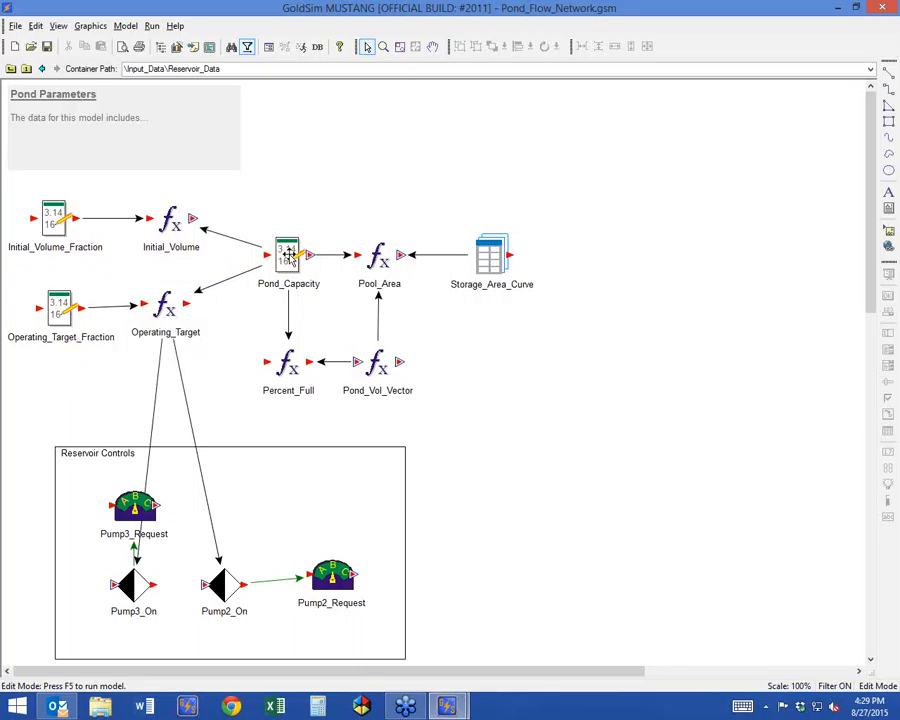
{"action": "mouse_move", "coordinate": [288, 254]}
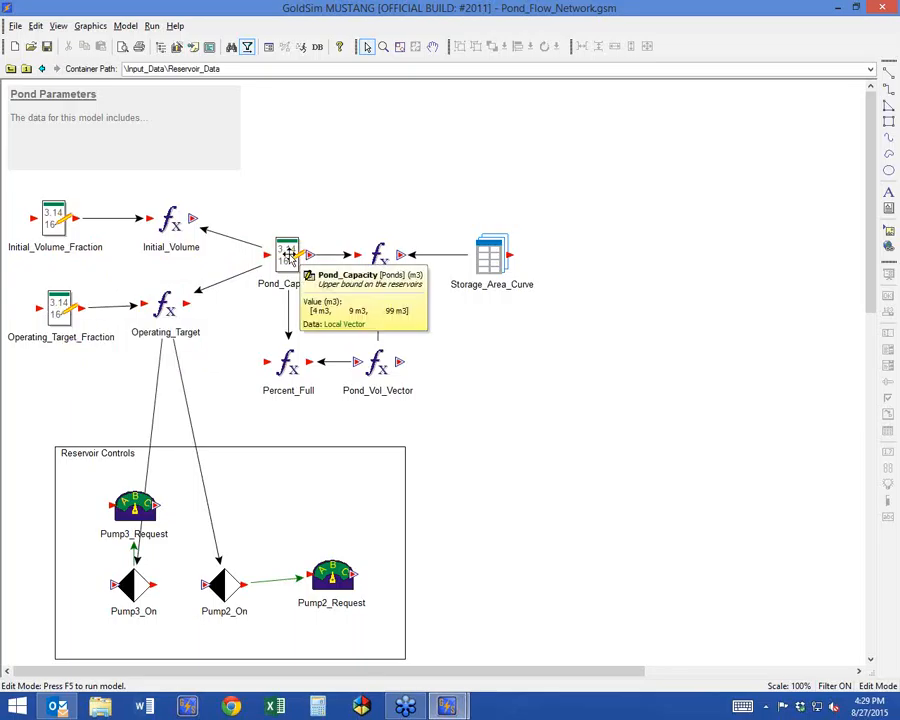
{"action": "mouse_move", "coordinate": [490, 258]}
{"action": "left_mouse_down"}
{"action": "mouse_move", "coordinate": [492, 163]}
{"action": "mouse_move", "coordinate": [486, 243]}
{"action": "mouse_move", "coordinate": [496, 250]}
{"action": "left_mouse_up"}
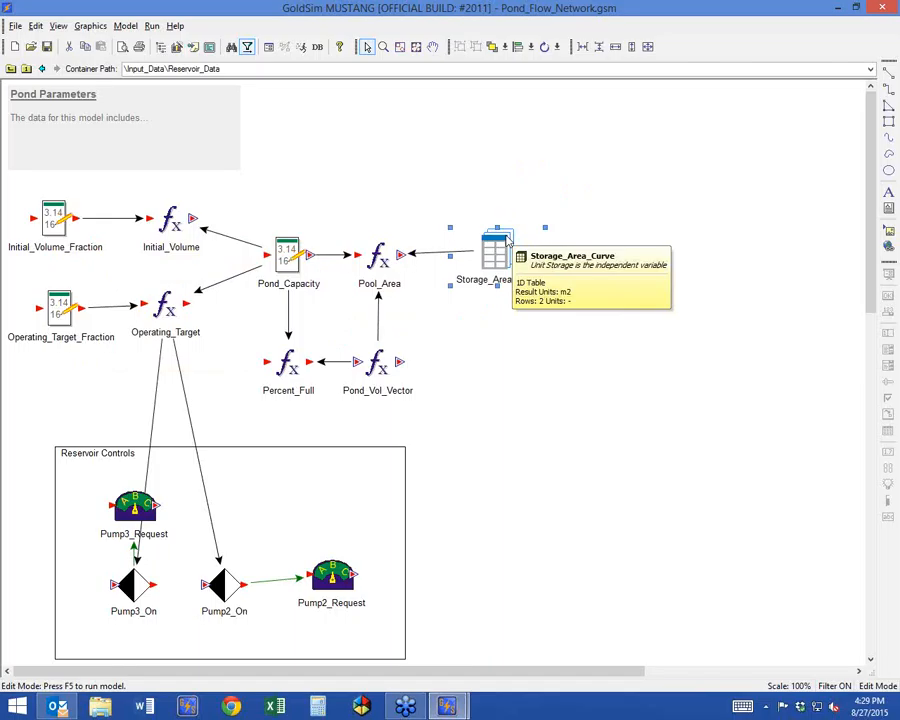
{"action": "mouse_move", "coordinate": [276, 275]}
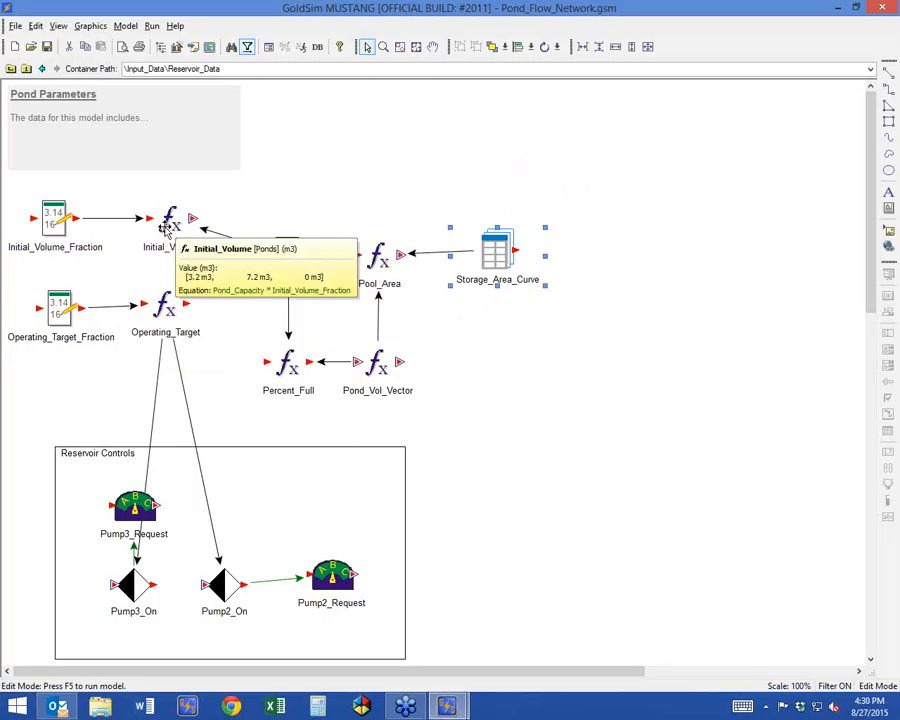
{"action": "mouse_move", "coordinate": [155, 312]}
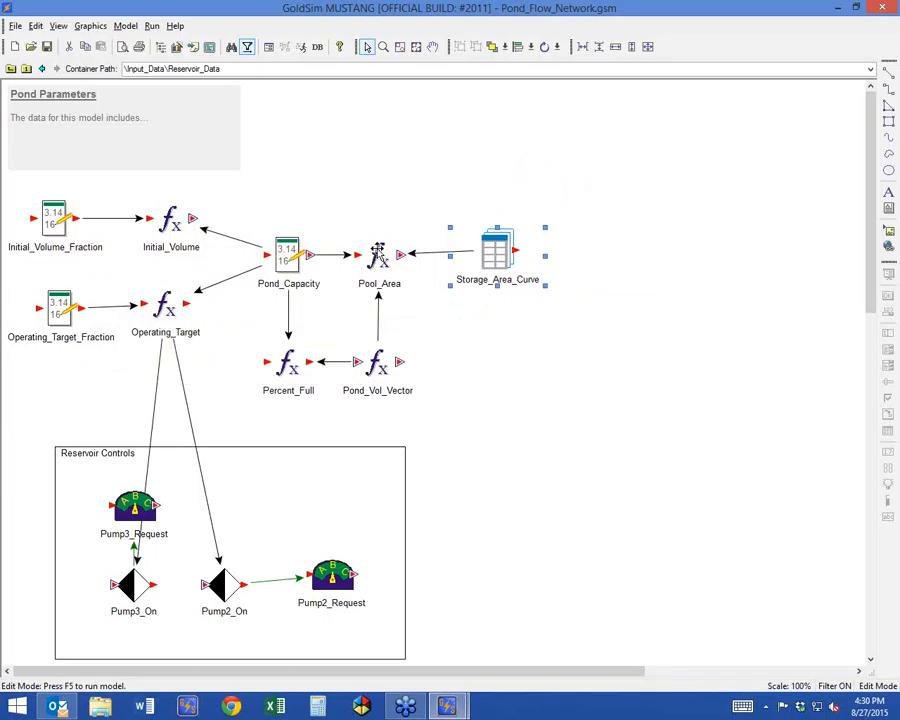
Inspect the equation and vector values of the Pool_Area expression in Reservoir_Data.
{"action": "mouse_move", "coordinate": [380, 262]}
{"action": "left_click", "coordinate": [502, 397]}
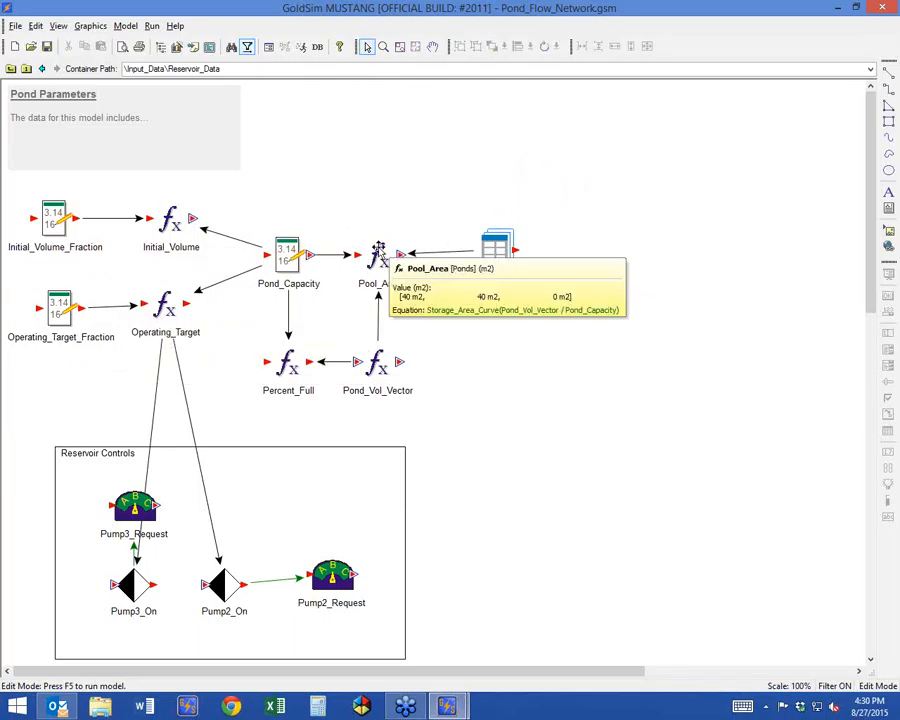
{"action": "double_click", "coordinate": [371, 258]}
{"action": "left_click_drag", "start_coordinate": [521, 168], "coordinate": [595, 130]}
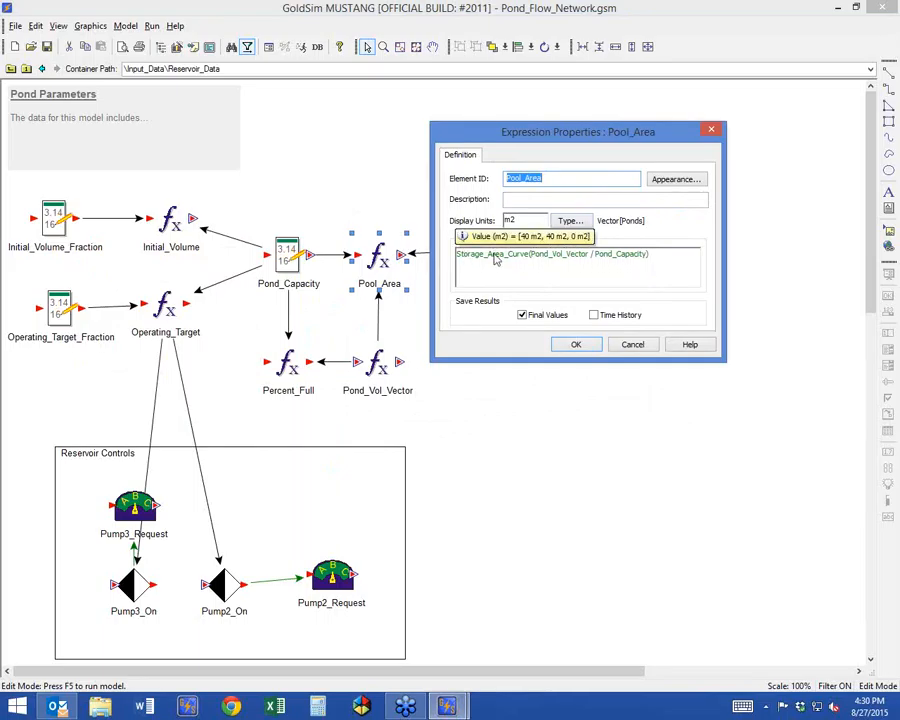
{"action": "left_click", "coordinate": [576, 344]}
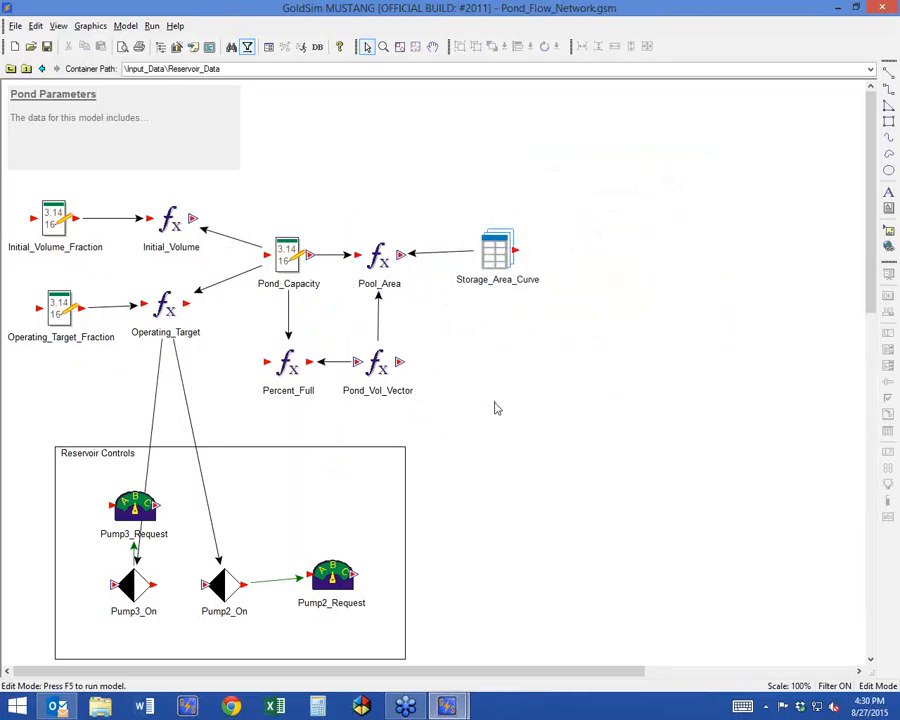
{"action": "left_click", "coordinate": [384, 254]}
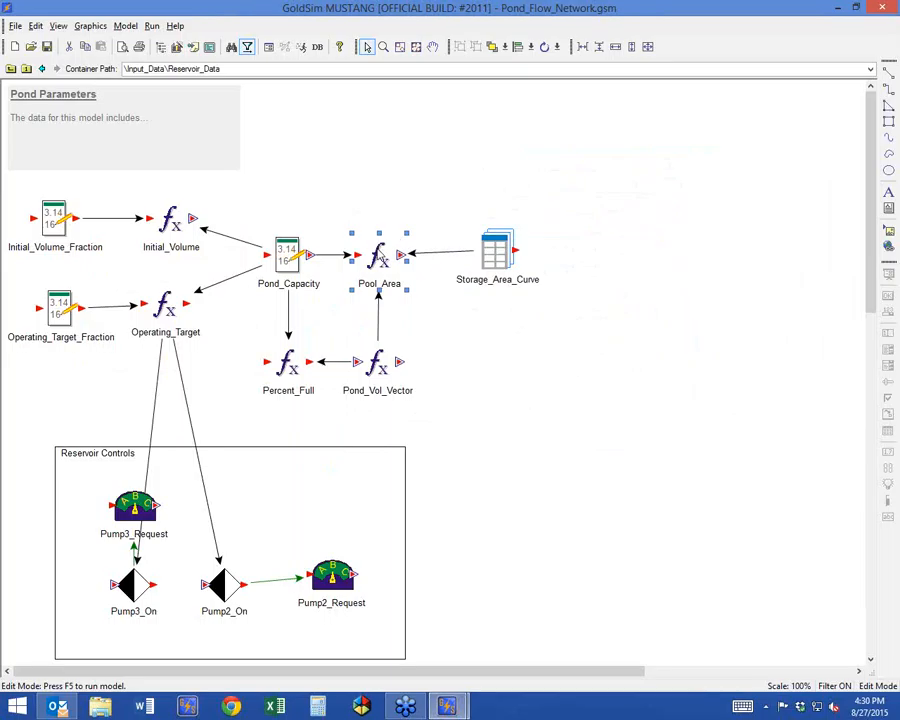
Switch to the Pond_Flow_Network_Folders.gsm model, view the Evaporation container inside Pond1, and return to the Flow_Network level.
{"action": "mouse_move", "coordinate": [447, 707]}
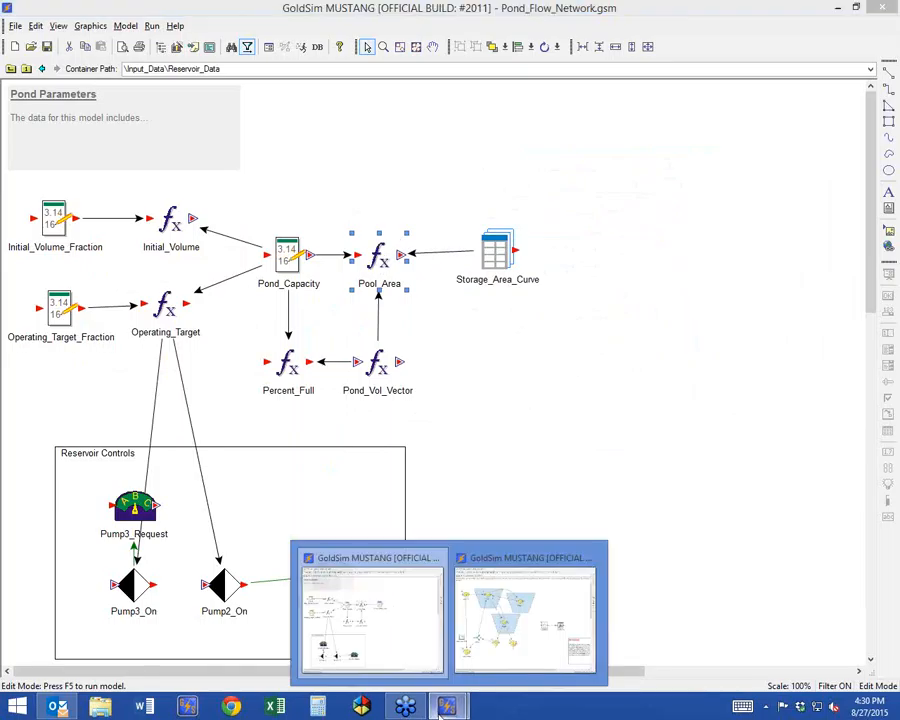
{"action": "left_click", "coordinate": [528, 622]}
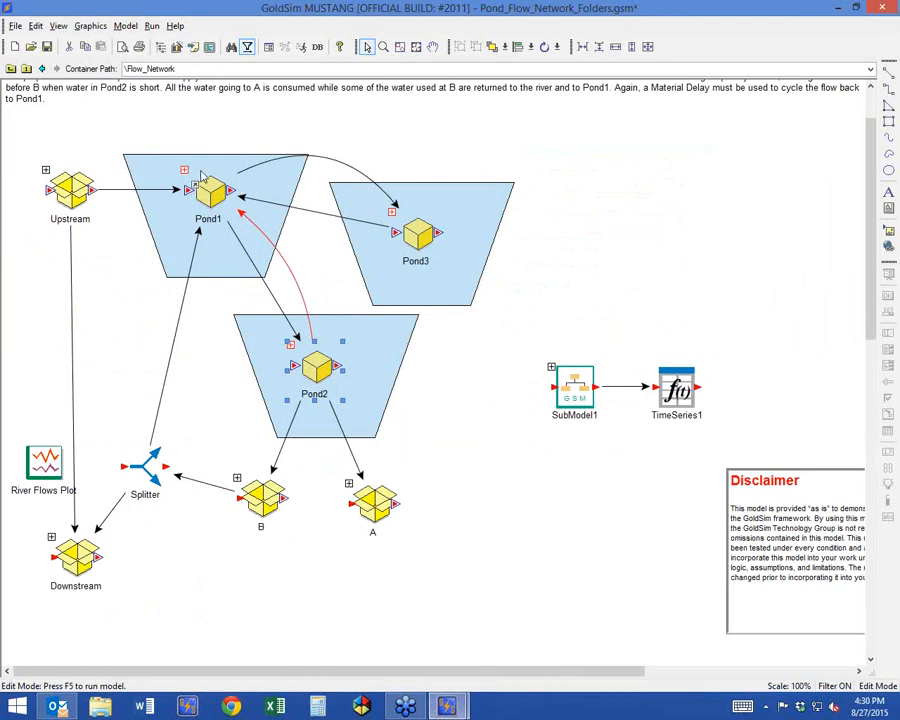
{"action": "double_click", "coordinate": [155, 237]}
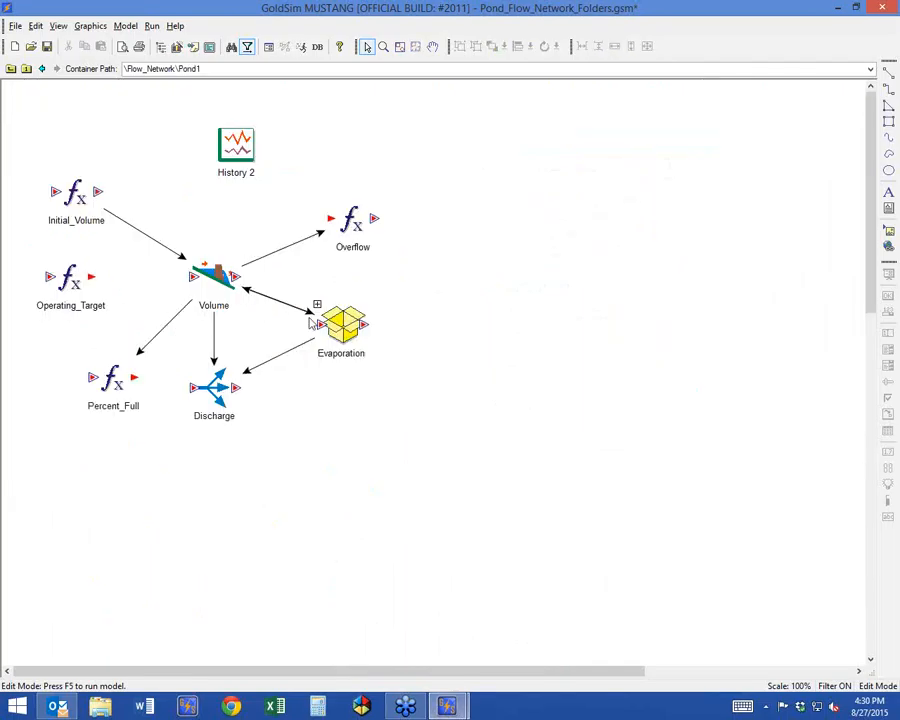
{"action": "double_click", "coordinate": [340, 328]}
{"action": "left_click_drag", "start_coordinate": [155, 197], "coordinate": [128, 183]}
{"action": "left_click", "coordinate": [10, 68]}
{"action": "left_click", "coordinate": [10, 68]}
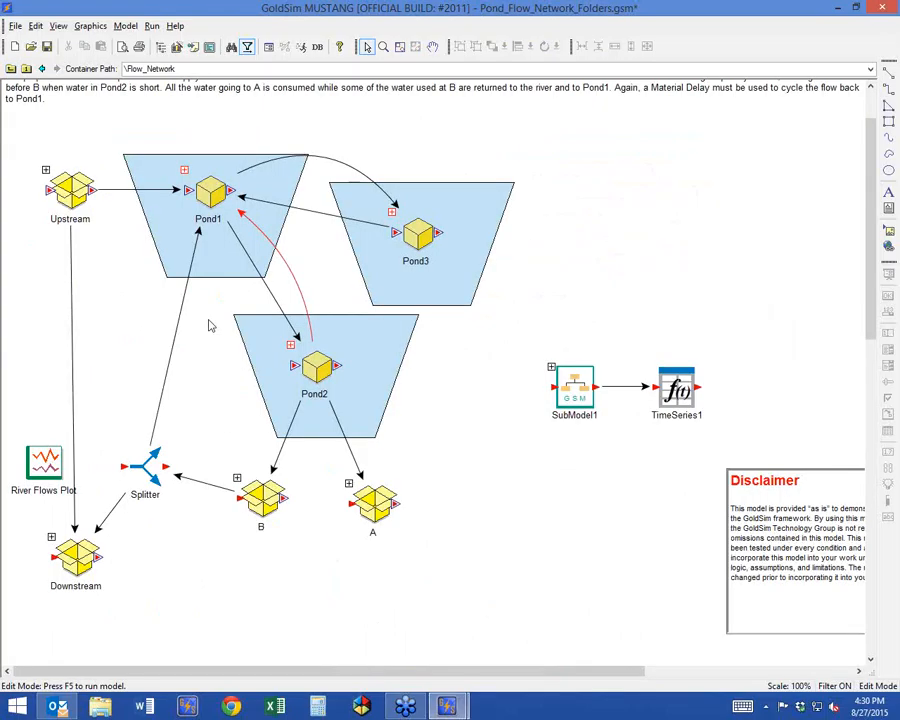
Open the Evaporation container inside Pond2 and move Pool_Area slightly down and right.
{"action": "double_click", "coordinate": [293, 345]}
{"action": "left_click", "coordinate": [412, 182]}
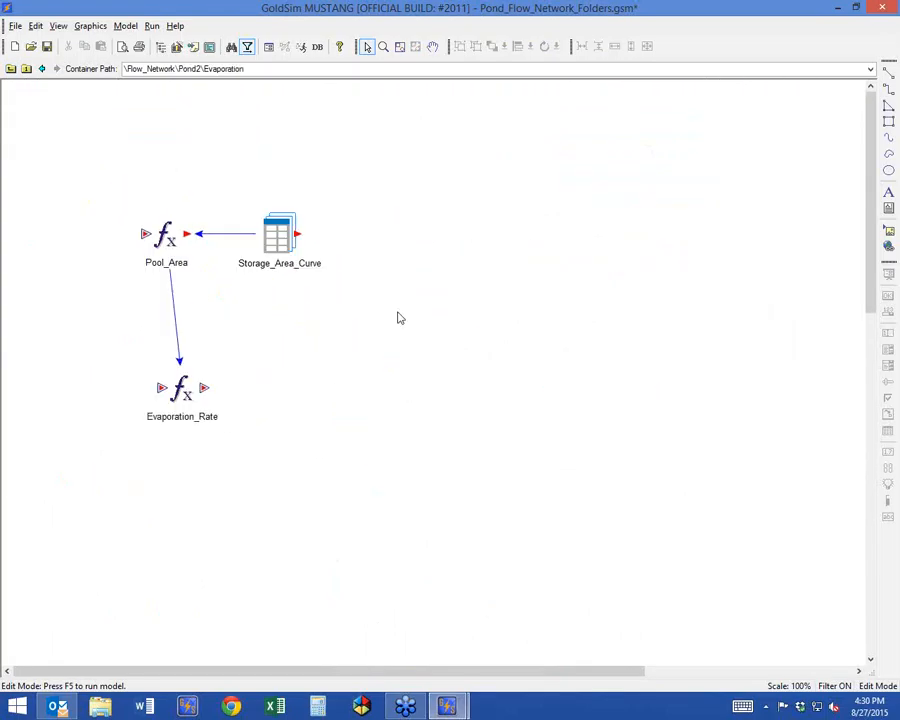
{"action": "left_click_drag", "start_coordinate": [166, 233], "coordinate": [176, 255]}
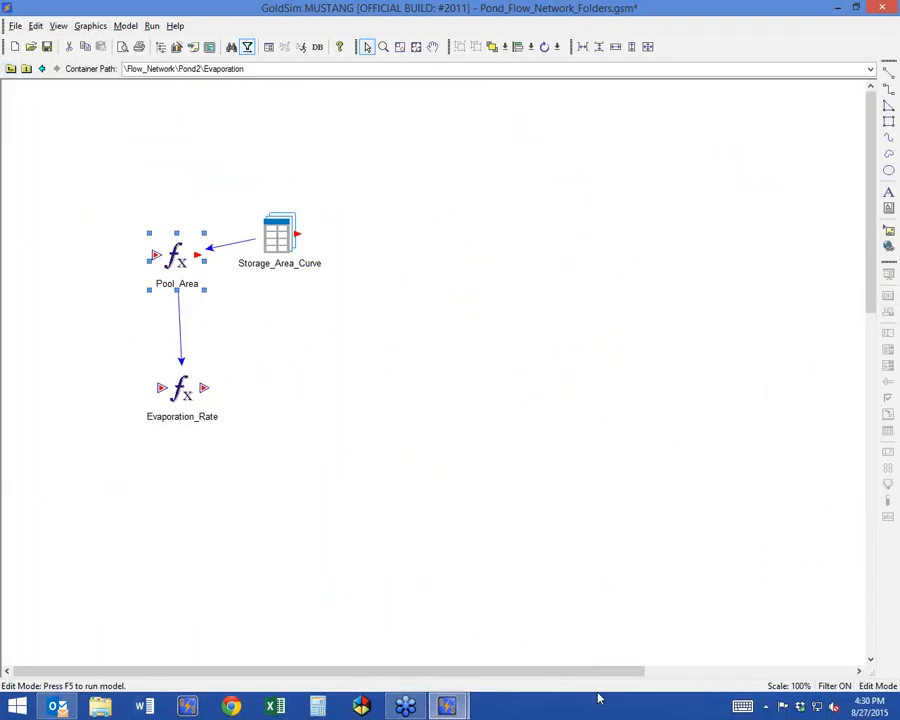
Review the Flow_Network level of Pond_Flow_Network.gsm for comparison, and return to the Pond_Flow_Network_Folders.gsm model.
{"action": "mouse_move", "coordinate": [450, 705]}
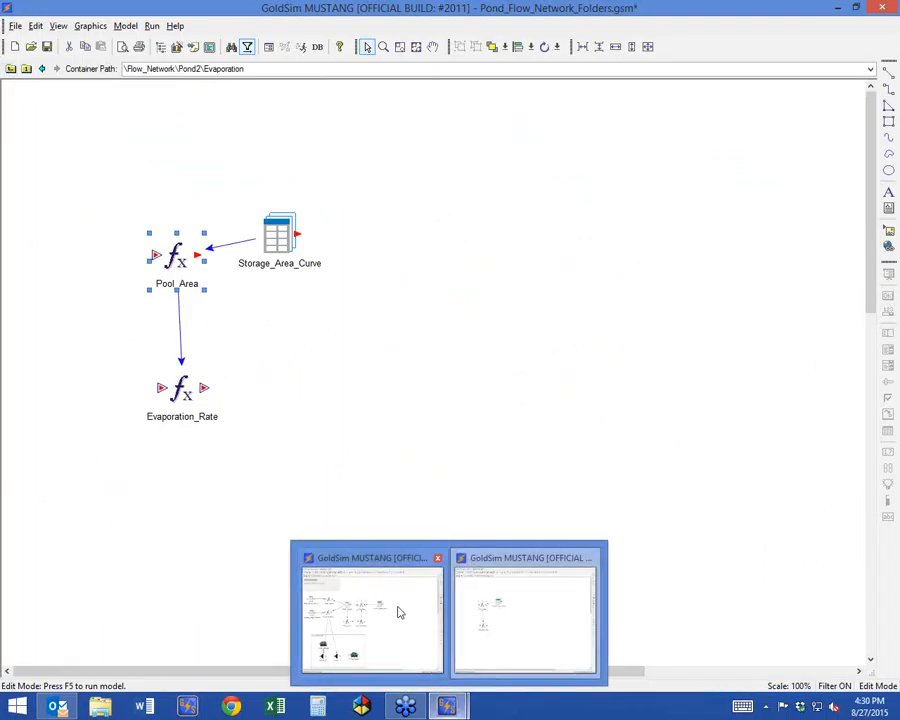
{"action": "left_click", "coordinate": [393, 647]}
{"action": "left_click", "coordinate": [41, 70]}
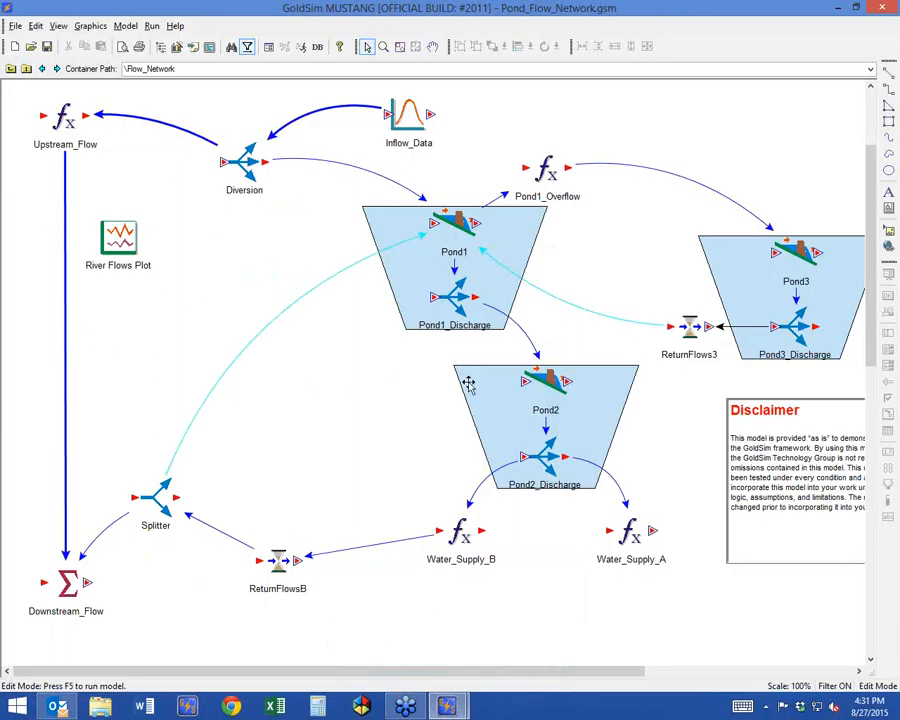
{"action": "left_click", "coordinate": [446, 710]}
{"action": "left_click", "coordinate": [388, 658]}
{"action": "left_click", "coordinate": [446, 710]}
{"action": "left_click", "coordinate": [484, 636]}
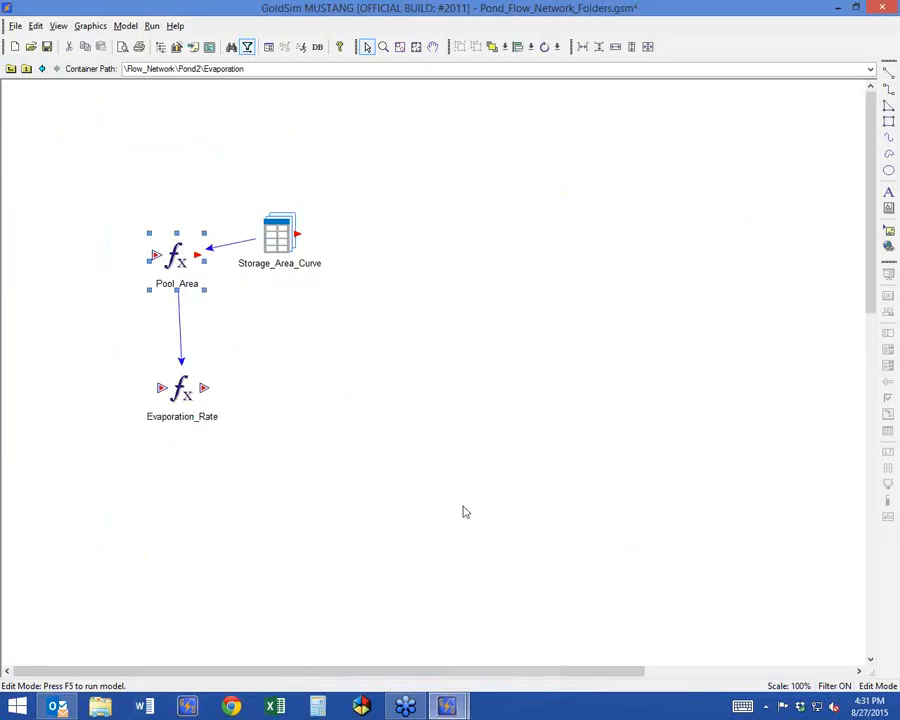
Insert a new container at the root level of the model, and review the Localization feature in its properties.
{"action": "left_click", "coordinate": [10, 68]}
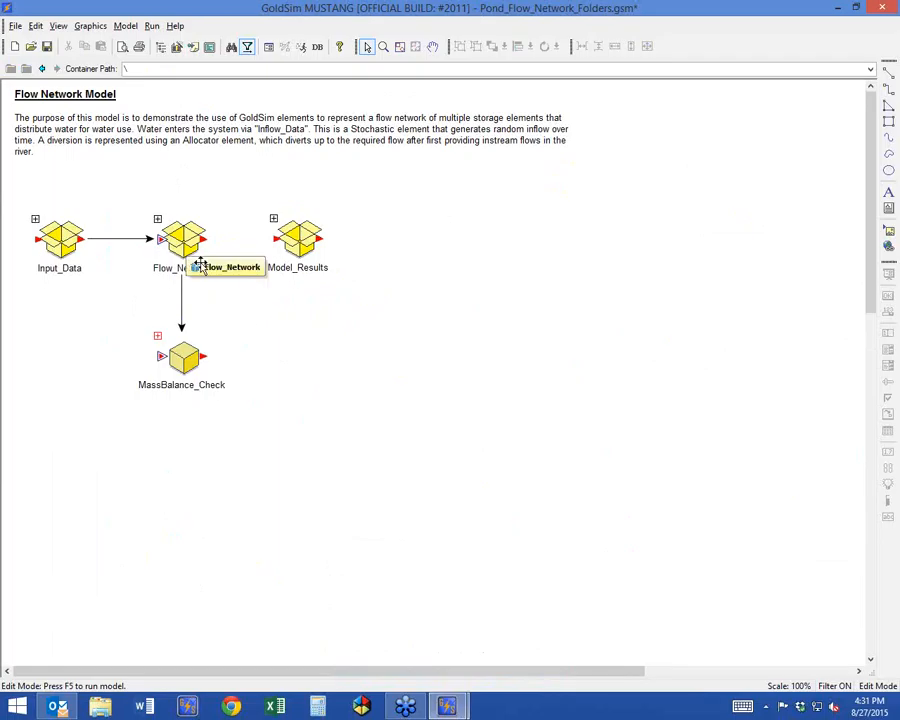
{"action": "right_click", "coordinate": [440, 257]}
{"action": "mouse_move", "coordinate": [464, 258]}
{"action": "mouse_move", "coordinate": [516, 258]}
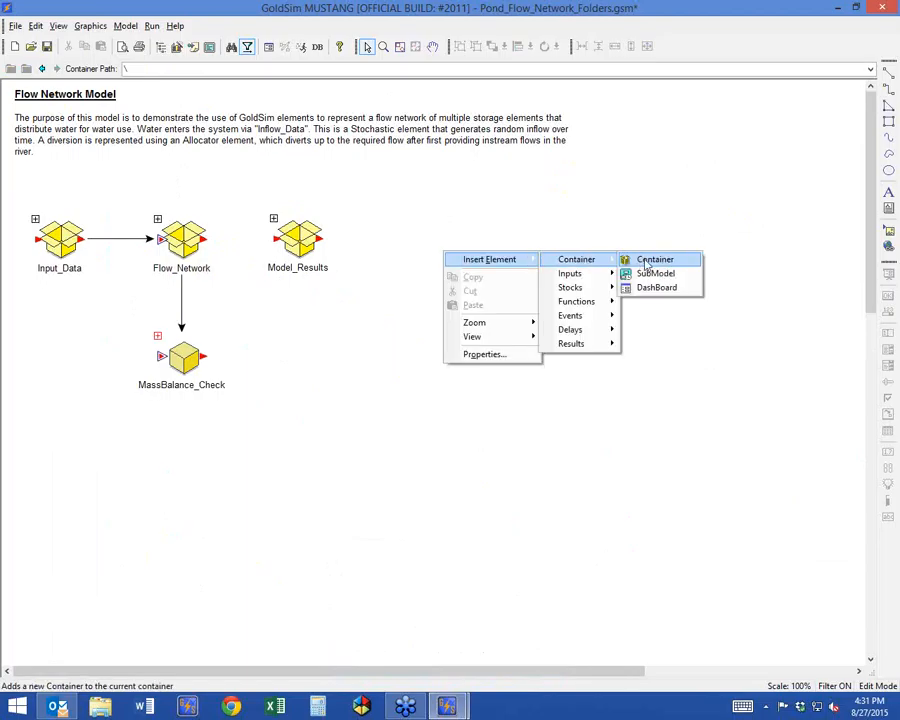
{"action": "left_click", "coordinate": [622, 260]}
{"action": "left_click_drag", "start_coordinate": [403, 197], "coordinate": [467, 107]}
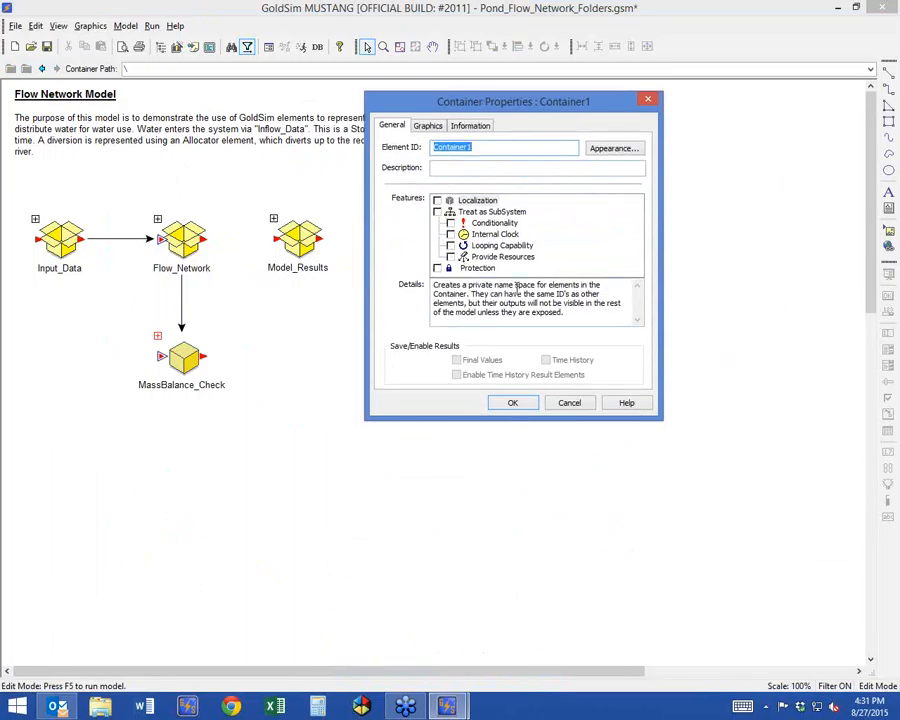
{"action": "left_click", "coordinate": [883, 203]}
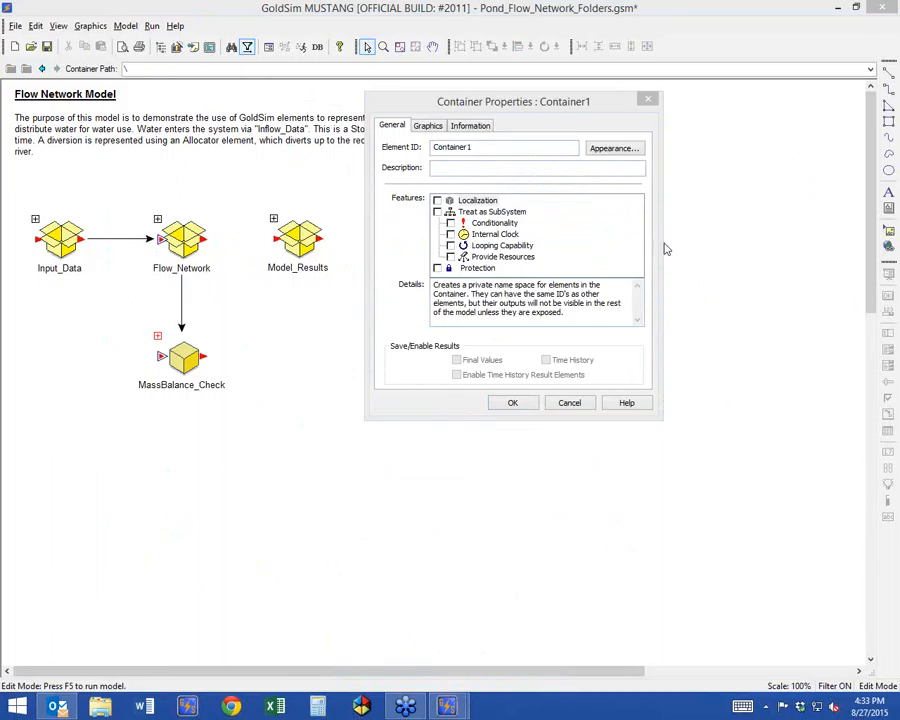
Enable the Localization feature on Container1, and turn it back off.
{"action": "left_click_drag", "start_coordinate": [473, 108], "coordinate": [597, 108]}
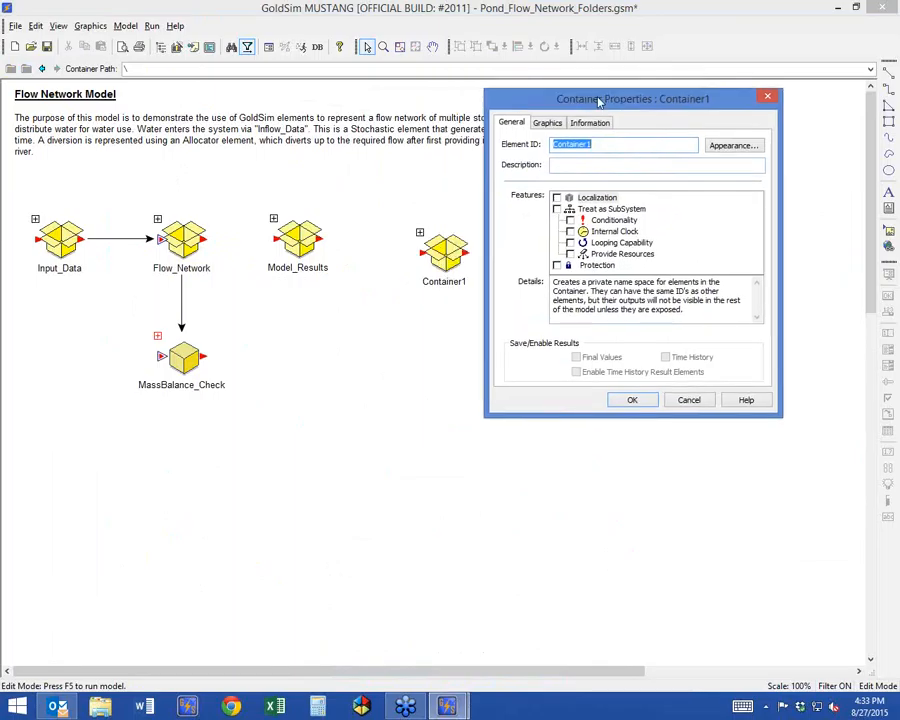
{"action": "left_click", "coordinate": [559, 198]}
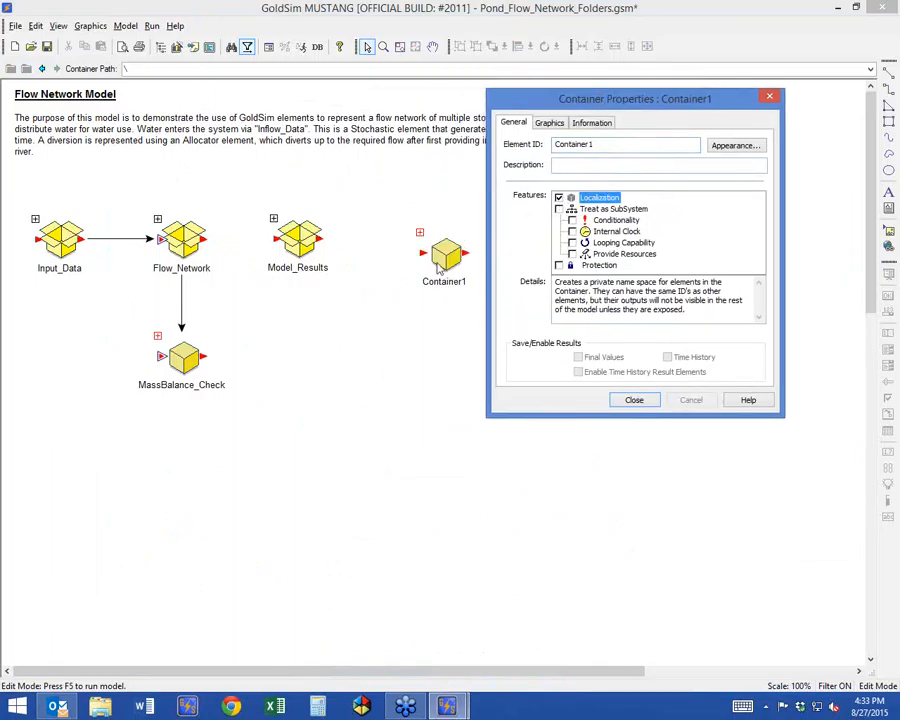
{"action": "left_click", "coordinate": [559, 198]}
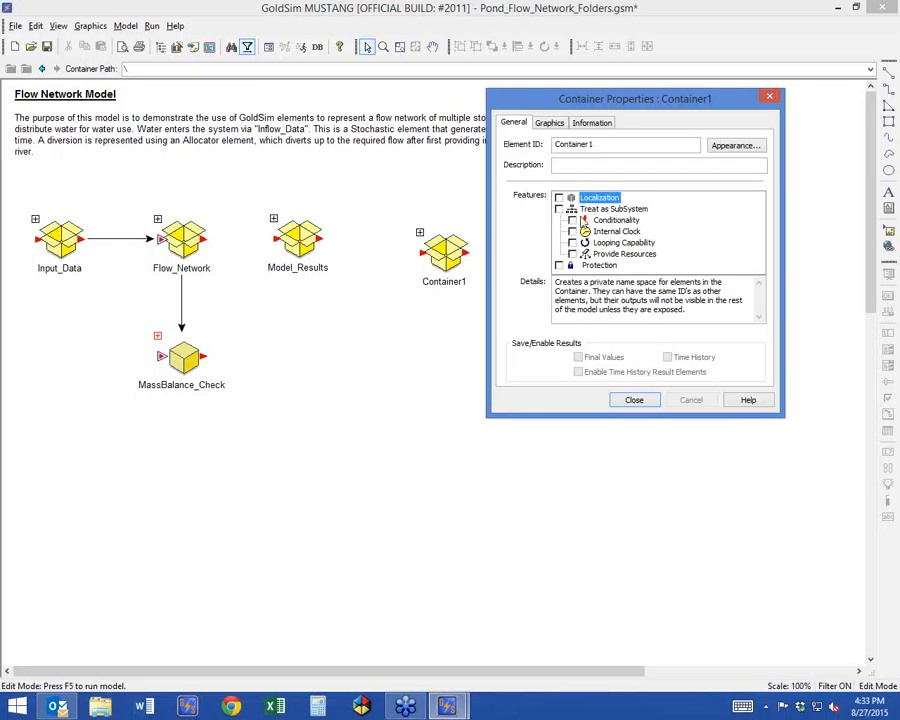
Enable Conditionality on Container1, and remove it again while keeping the container treated as a SubSystem.
{"action": "left_click", "coordinate": [572, 220]}
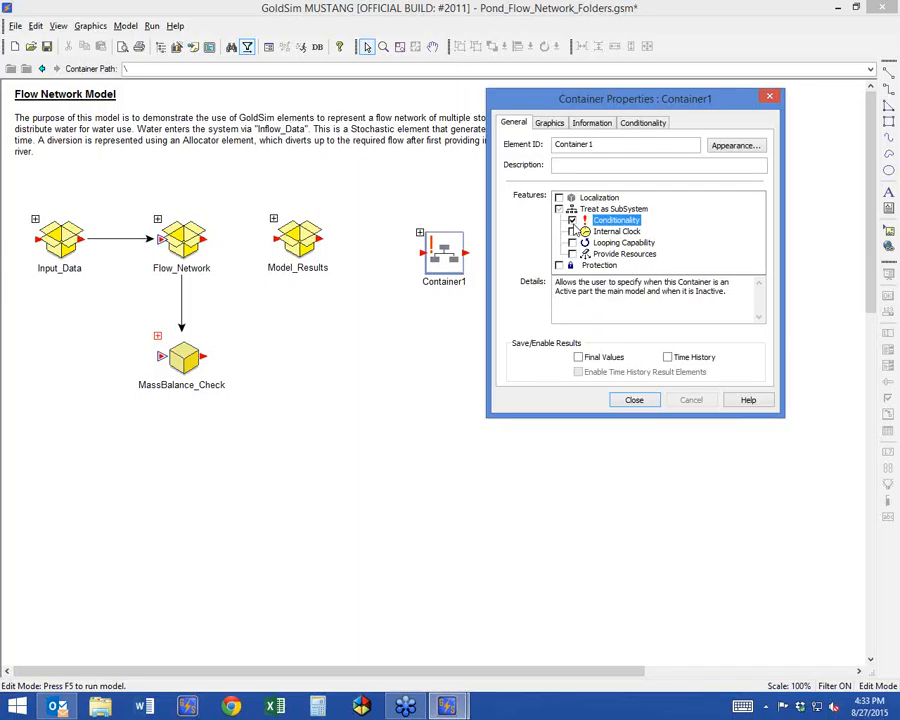
{"action": "left_click", "coordinate": [573, 221]}
{"action": "key", "text": "Return"}
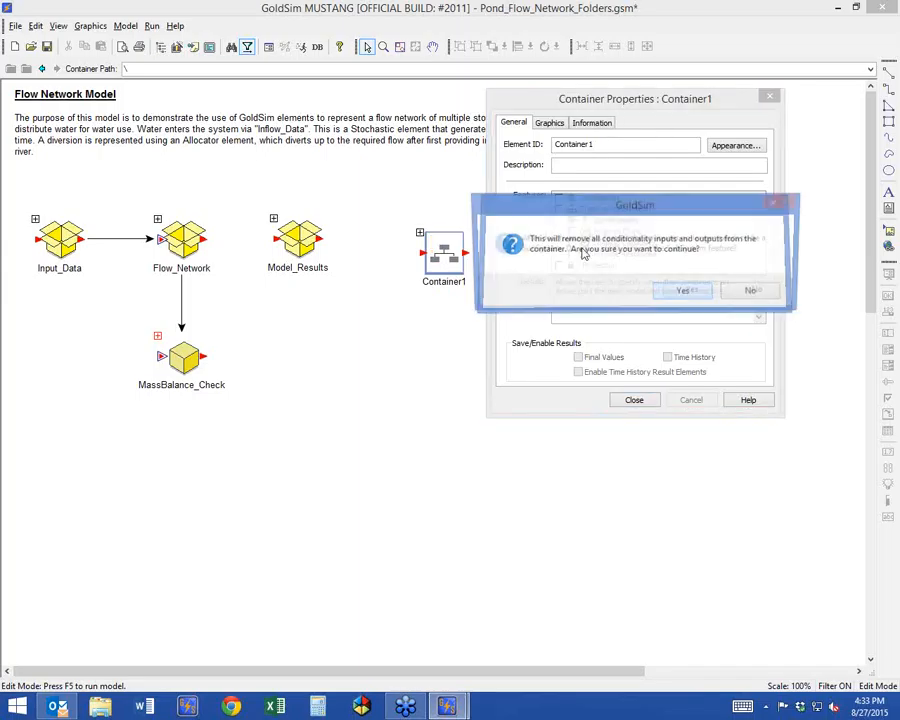
{"action": "left_click", "coordinate": [690, 290]}
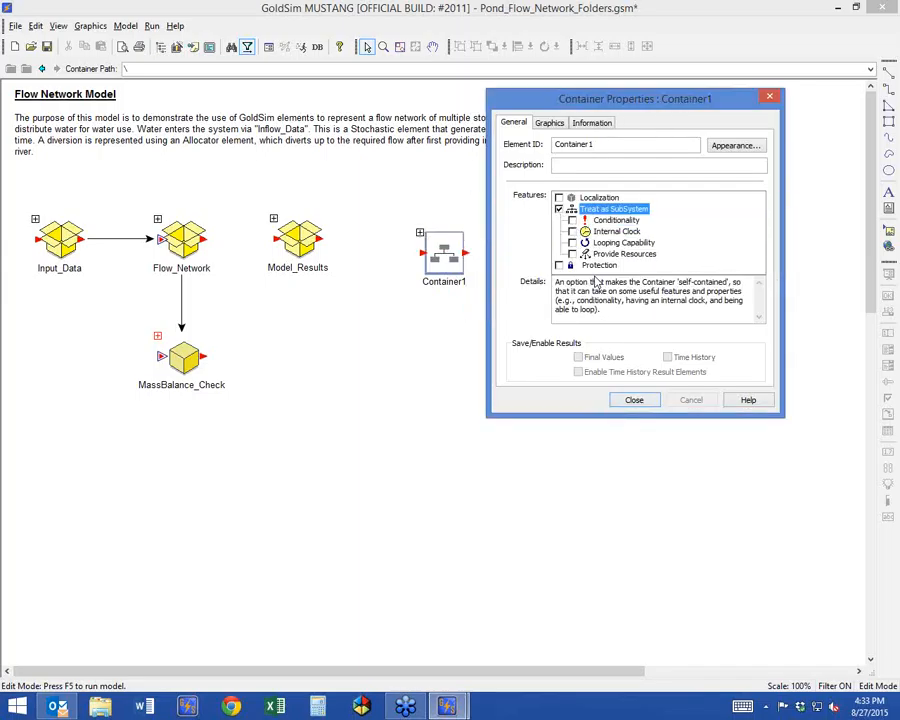
Read the help topic on the Container Properties dialog, and close the help and Container1's properties.
{"action": "left_click", "coordinate": [748, 400]}
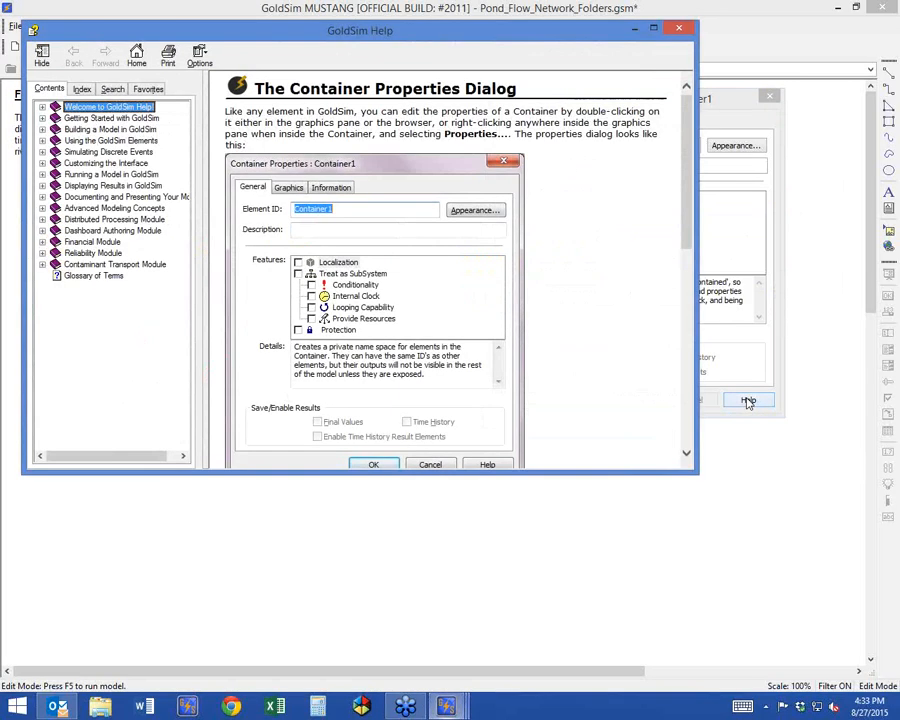
{"action": "left_click_drag", "start_coordinate": [576, 472], "coordinate": [536, 694]}
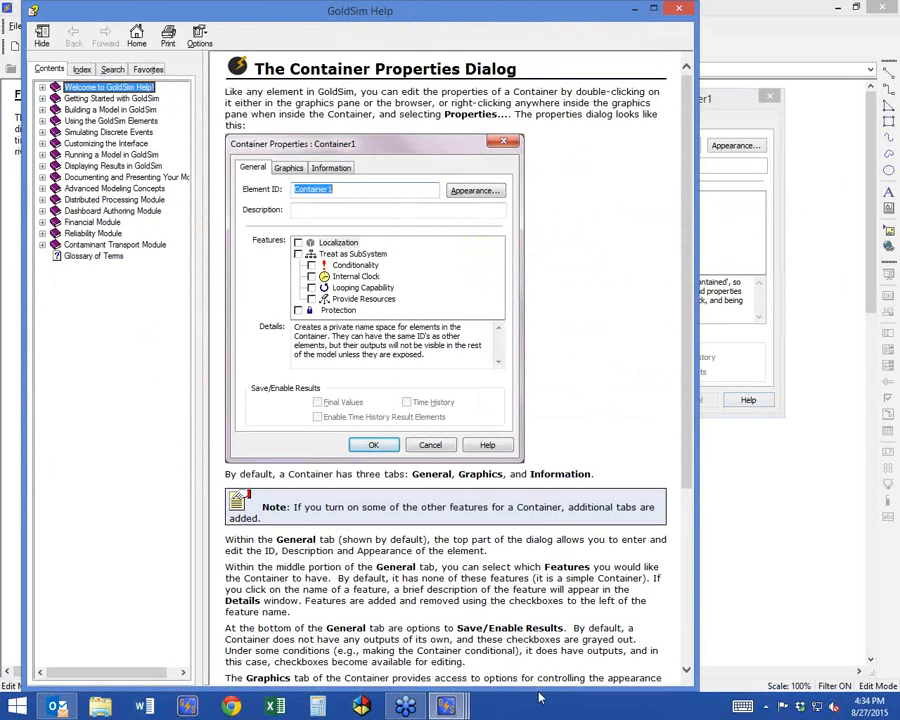
{"action": "scroll", "coordinate": [546, 426], "scroll_direction": "down", "scroll_amount": 5}
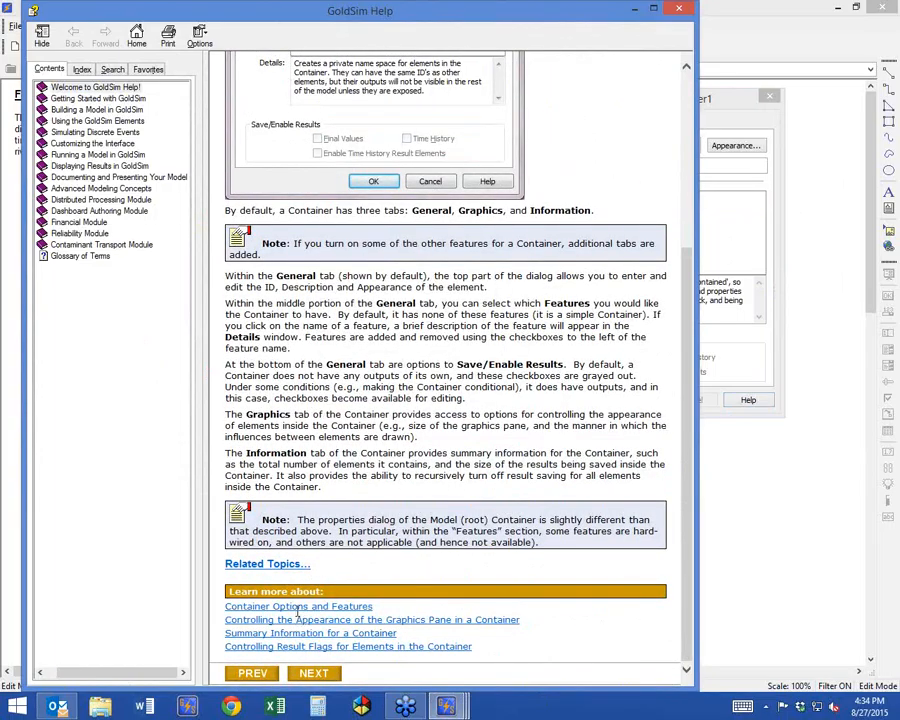
{"action": "left_click", "coordinate": [679, 9]}
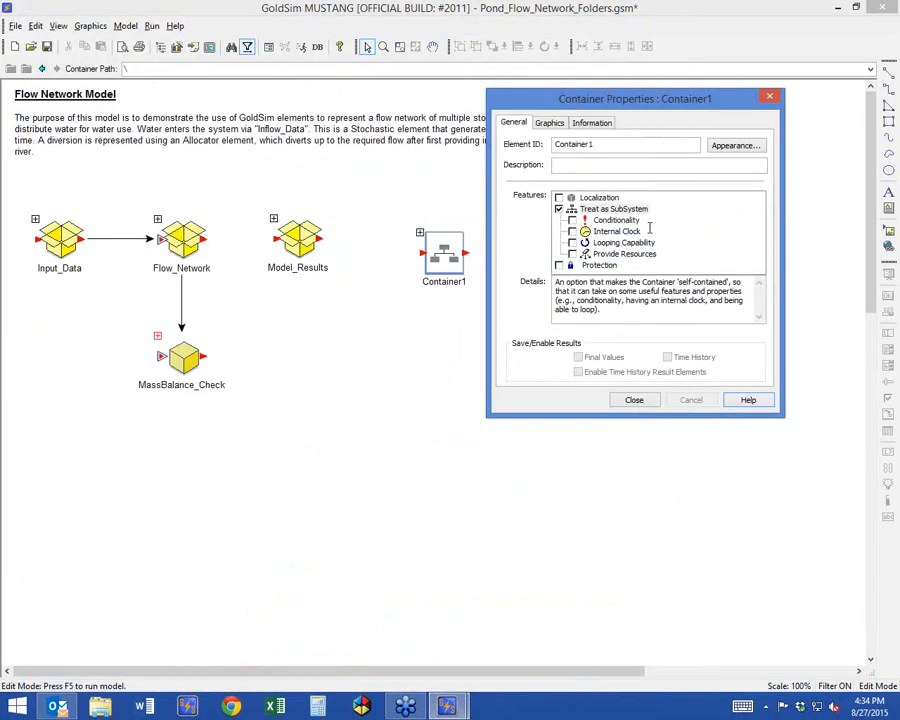
{"action": "left_click_drag", "start_coordinate": [580, 101], "coordinate": [598, 93]}
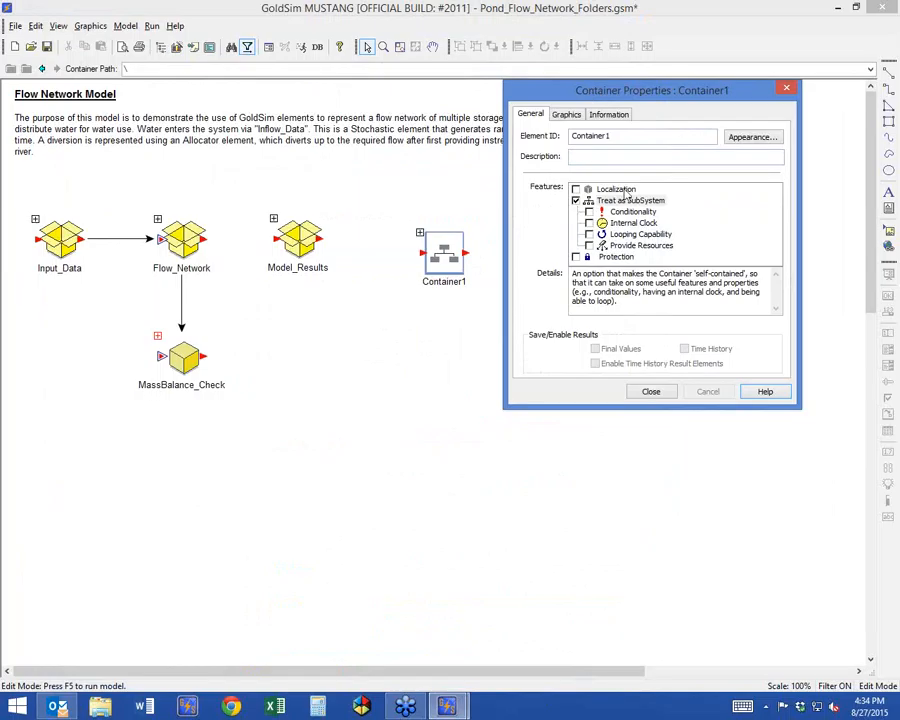
{"action": "left_click", "coordinate": [650, 392]}
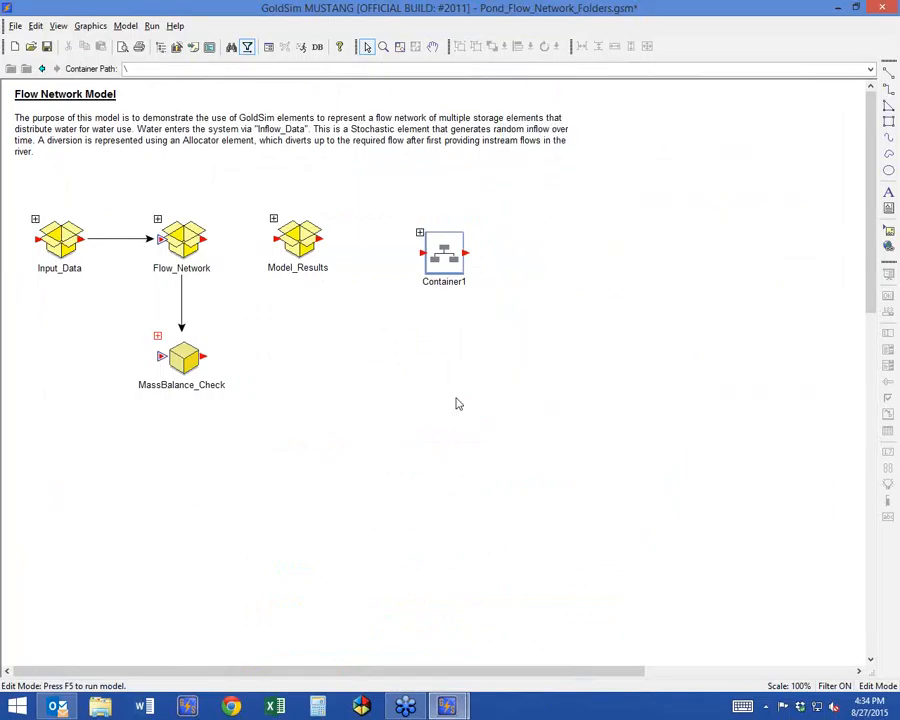
Move Container1 closer to Model_Results, and examine the model root's causality sequence for all elements in the subsystem.
{"action": "left_click_drag", "start_coordinate": [448, 262], "coordinate": [399, 266]}
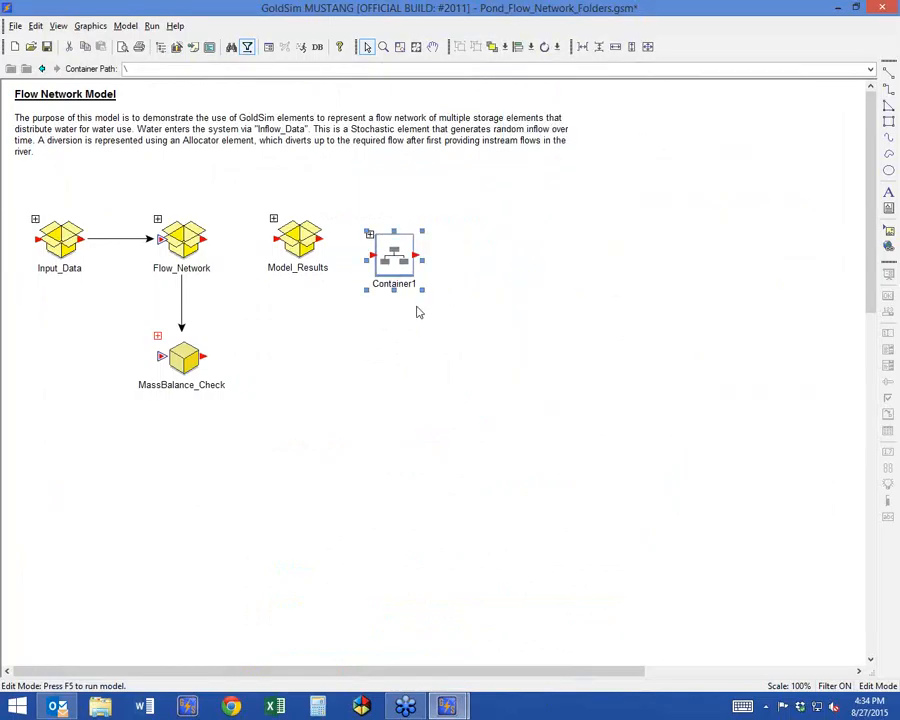
{"action": "left_click", "coordinate": [126, 26]}
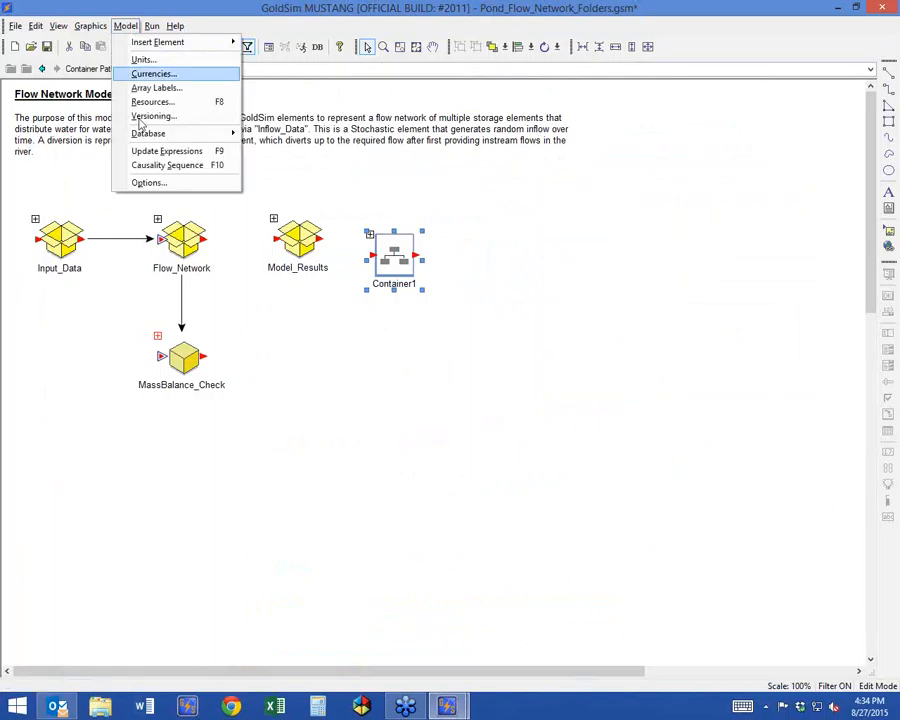
{"action": "left_click", "coordinate": [230, 167]}
{"action": "left_click_drag", "start_coordinate": [239, 163], "coordinate": [417, 21]}
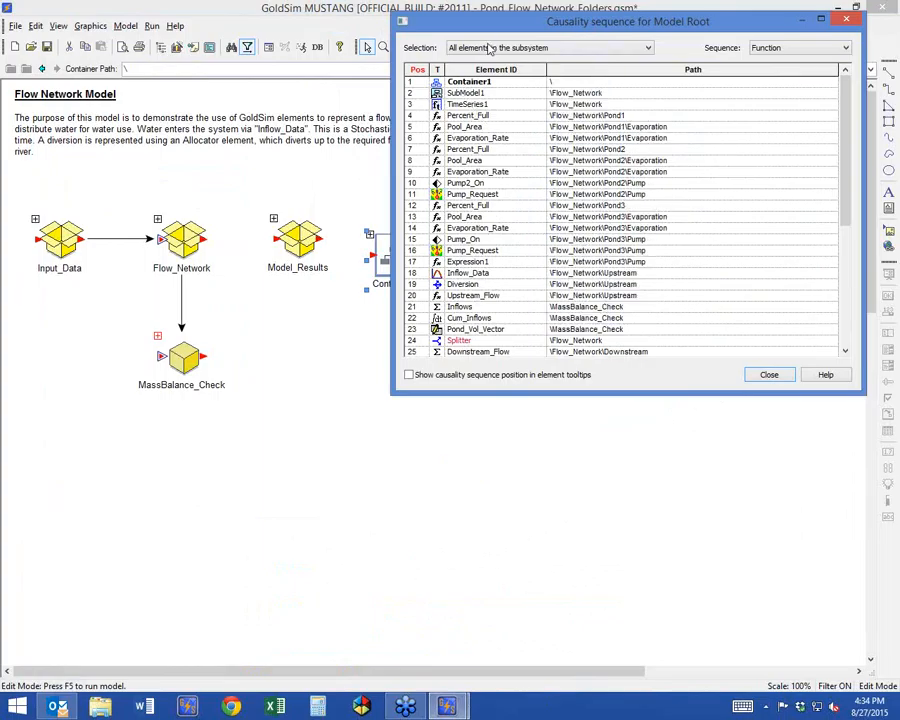
{"action": "left_click_drag", "start_coordinate": [490, 33], "coordinate": [536, 44]}
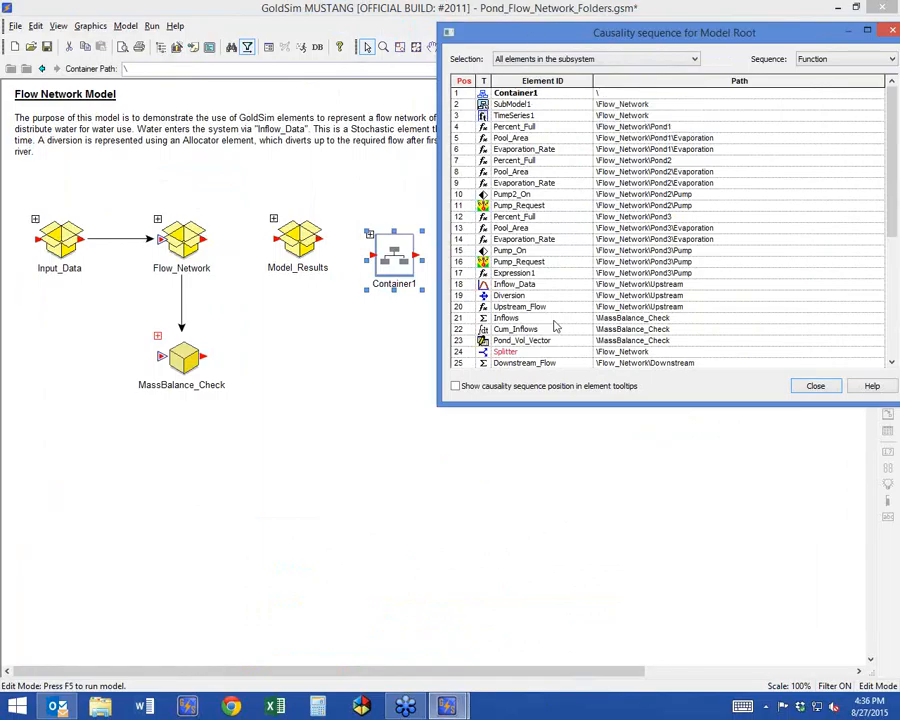
{"action": "left_click_drag", "start_coordinate": [560, 412], "coordinate": [560, 553]}
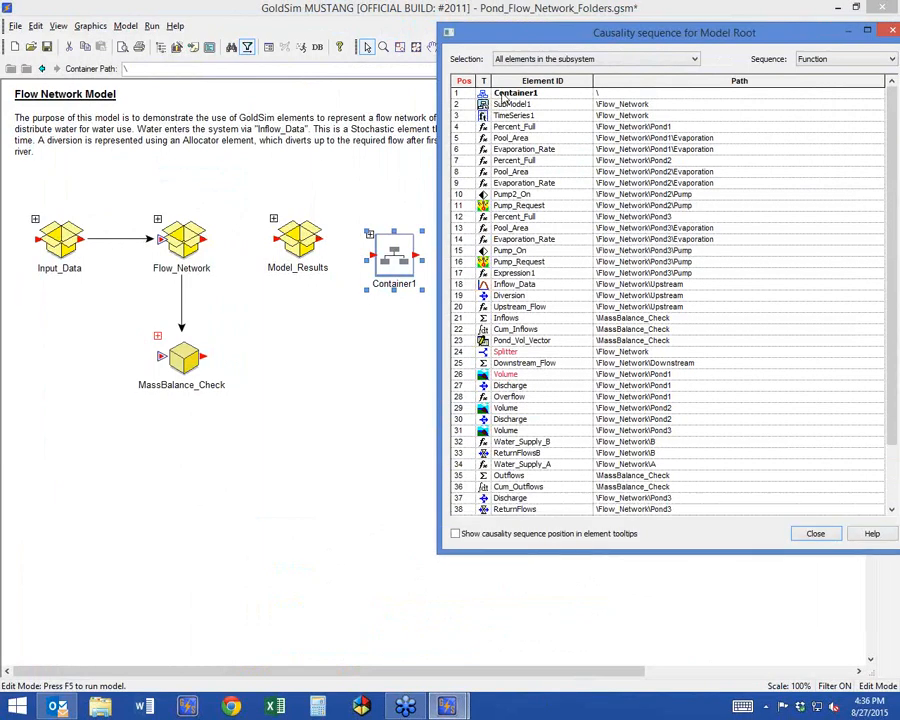
{"action": "mouse_move", "coordinate": [507, 410]}
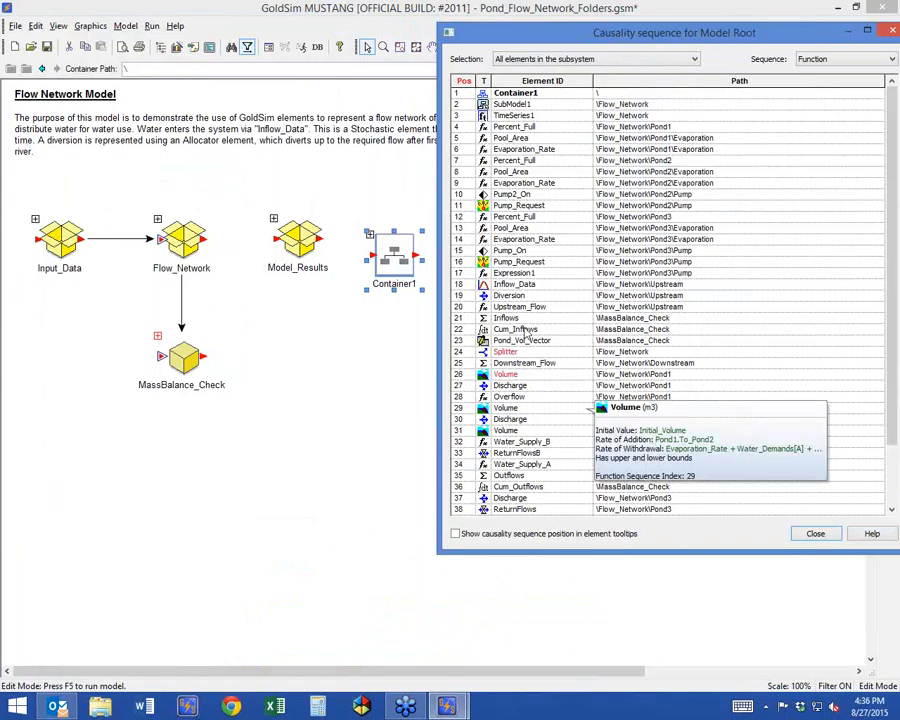
{"action": "mouse_move", "coordinate": [522, 332]}
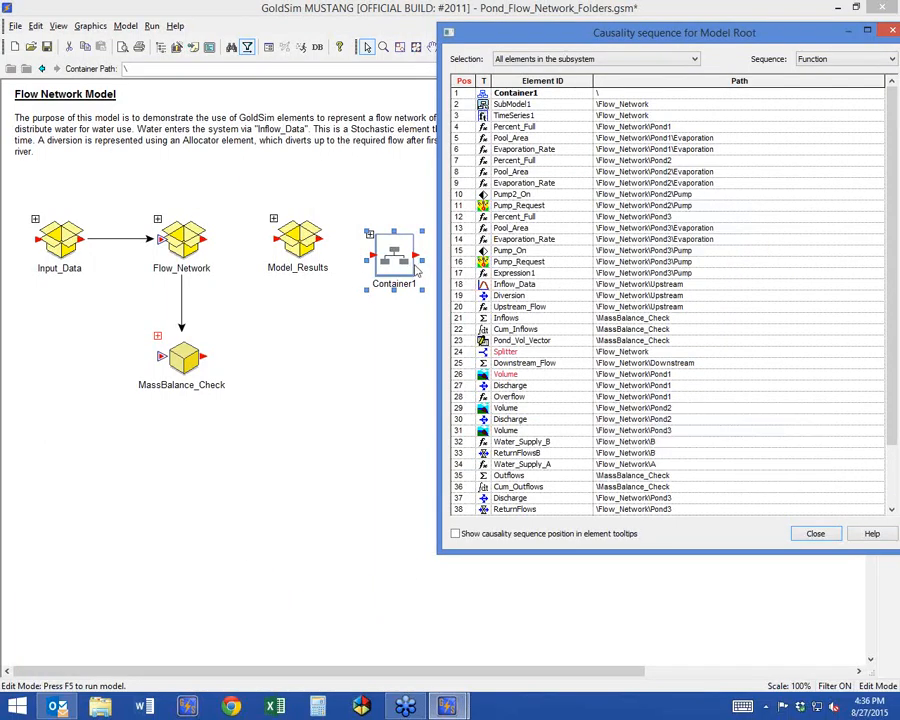
{"action": "left_click", "coordinate": [815, 533]}
Delete Container1 from the root level of the model.
{"action": "left_click_drag", "start_coordinate": [392, 256], "coordinate": [408, 246]}
{"action": "left_click", "coordinate": [415, 237]}
{"action": "key", "text": "Delete"}
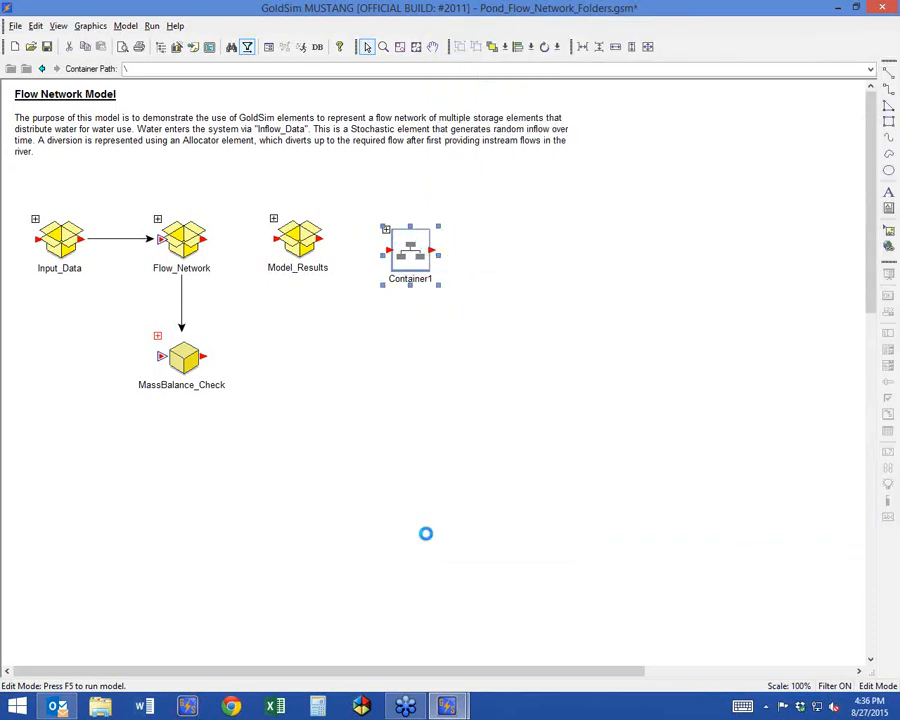
{"action": "key", "text": "Return"}
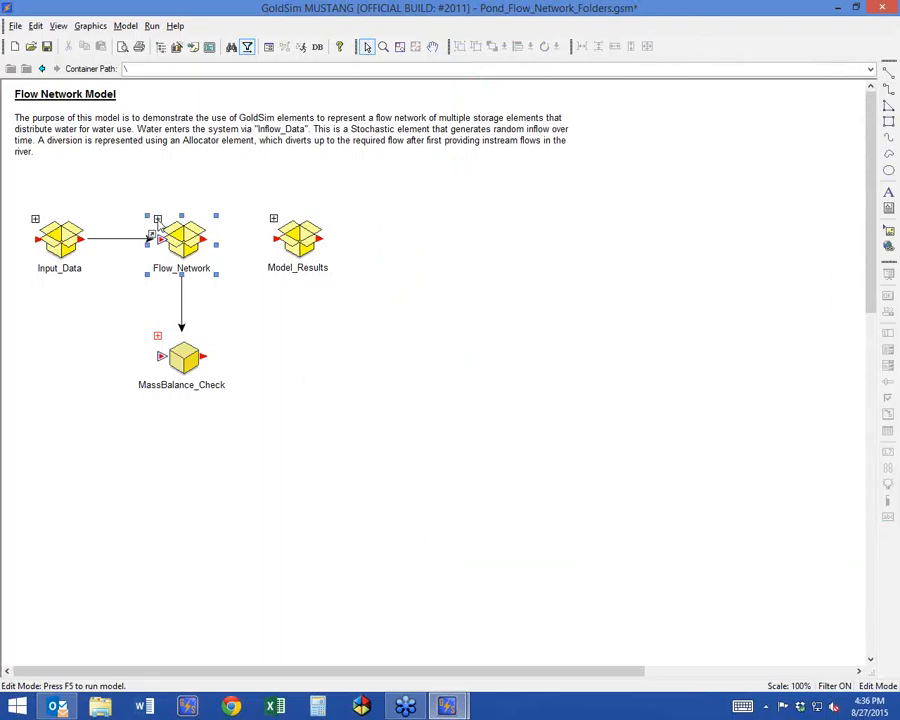
Open the Pump container inside Flow_Network's Pond3, move Operating_Target slightly down and right, and return to the Pond3 level.
{"action": "double_click", "coordinate": [153, 217]}
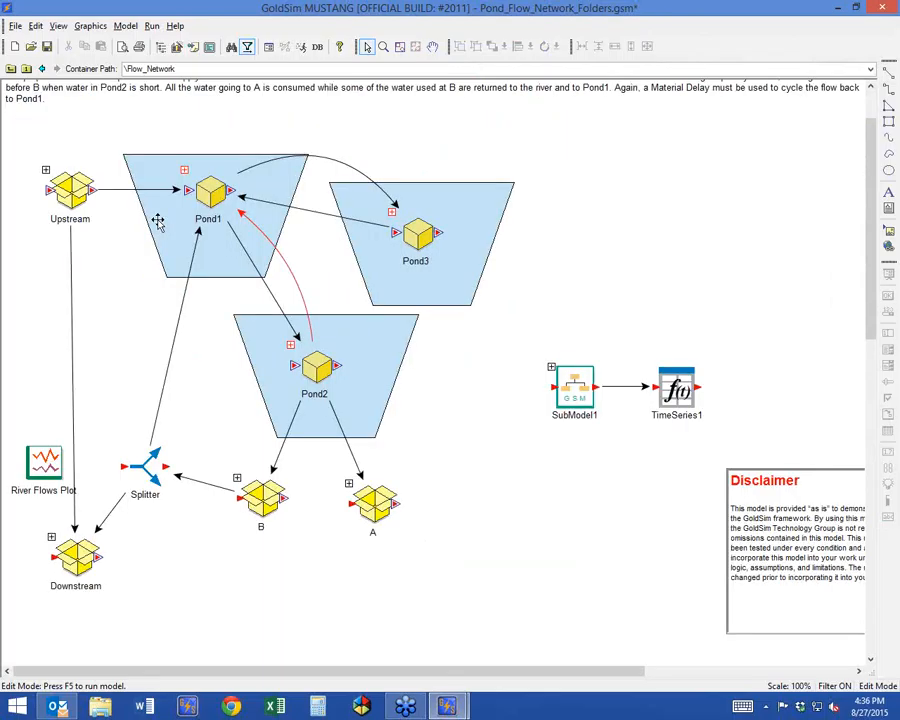
{"action": "double_click", "coordinate": [424, 232]}
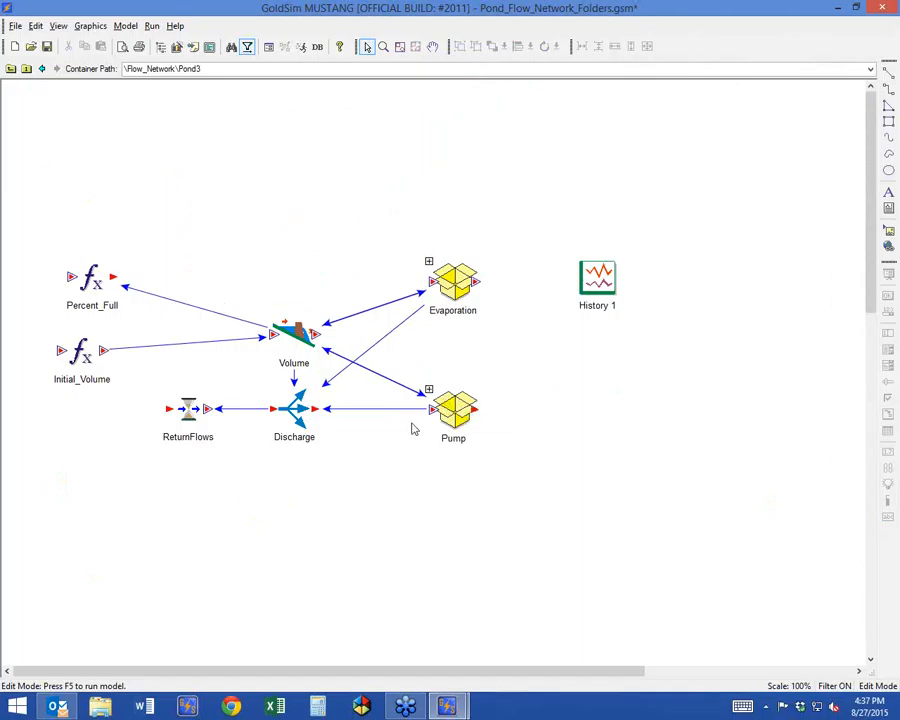
{"action": "double_click", "coordinate": [432, 399]}
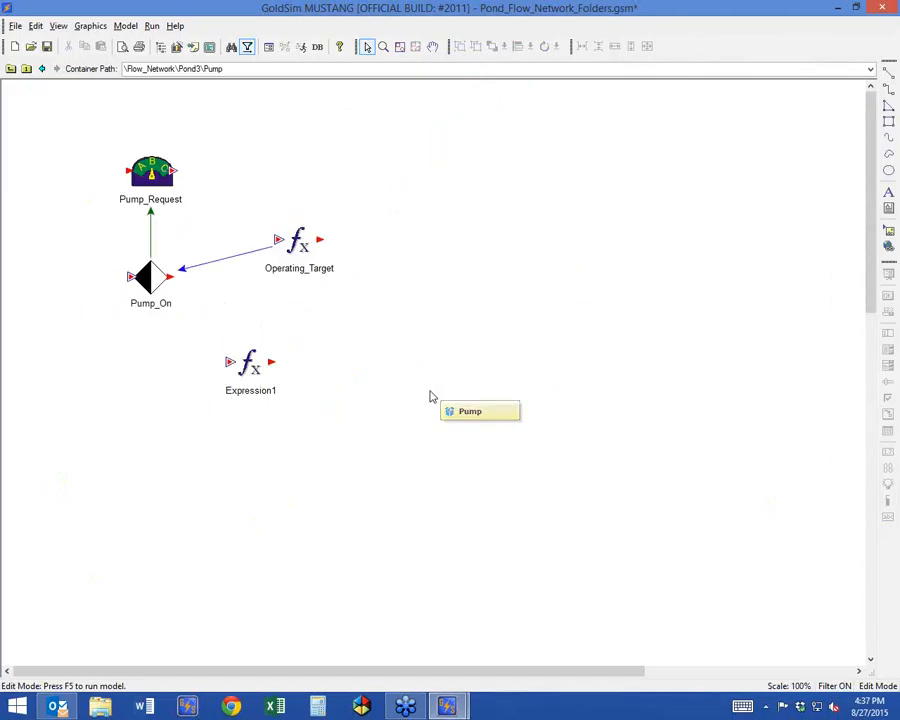
{"action": "left_click_drag", "start_coordinate": [299, 230], "coordinate": [327, 257]}
{"action": "left_click", "coordinate": [176, 277]}
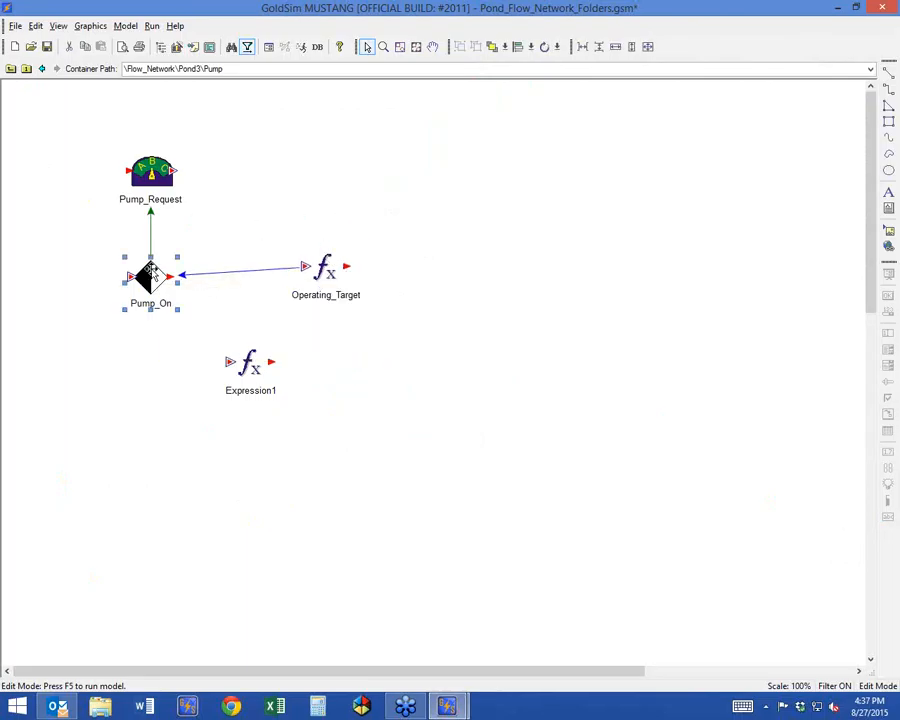
{"action": "left_click", "coordinate": [10, 69]}
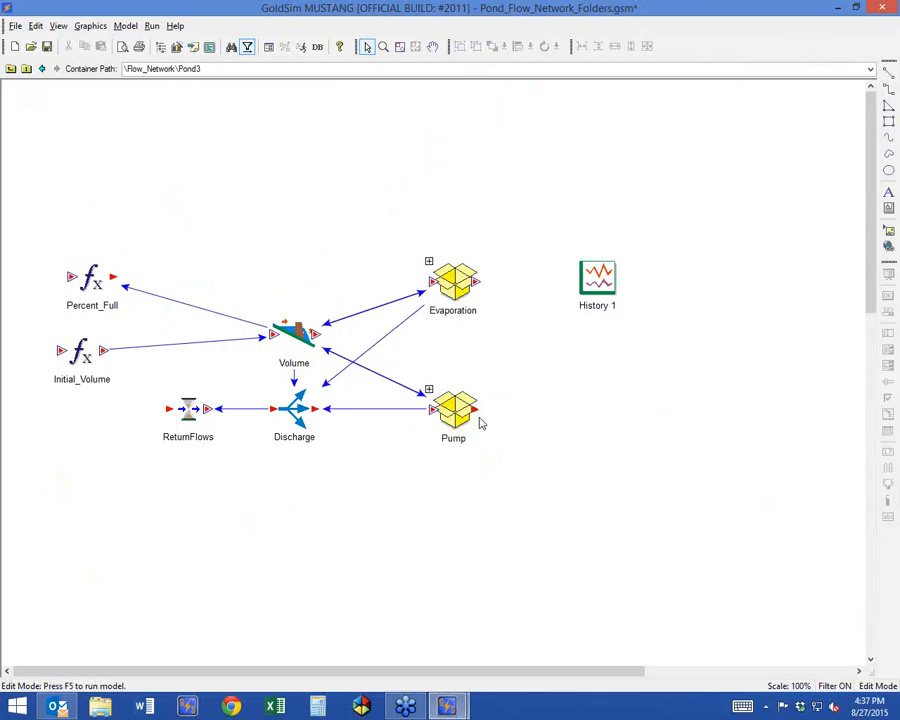
Activate the Reliability Professional extension module in the model options.
{"action": "left_click", "coordinate": [125, 26]}
{"action": "left_click", "coordinate": [155, 183]}
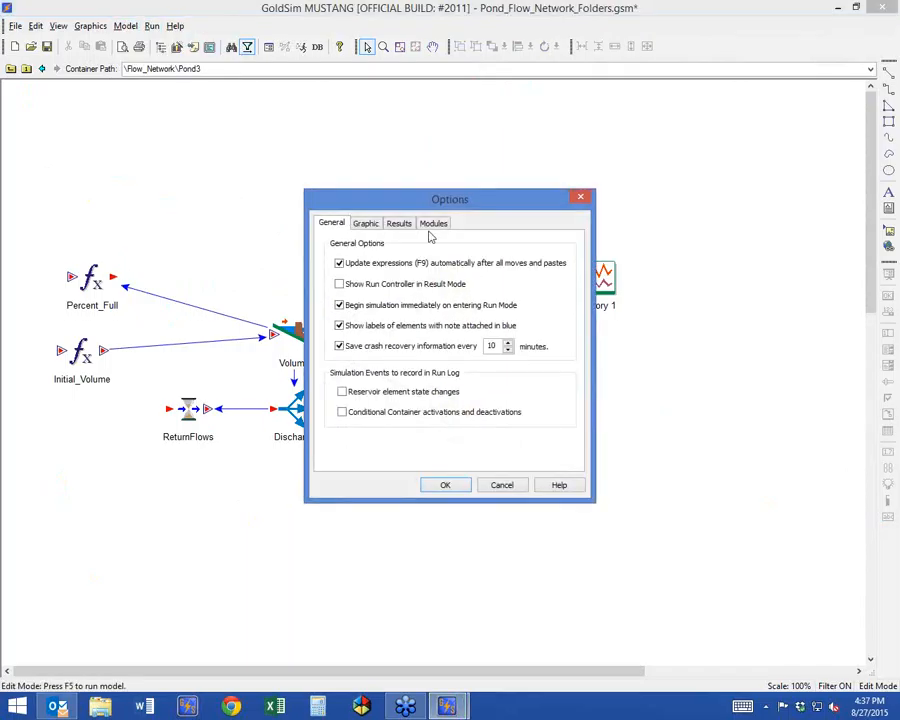
{"action": "left_click", "coordinate": [434, 224]}
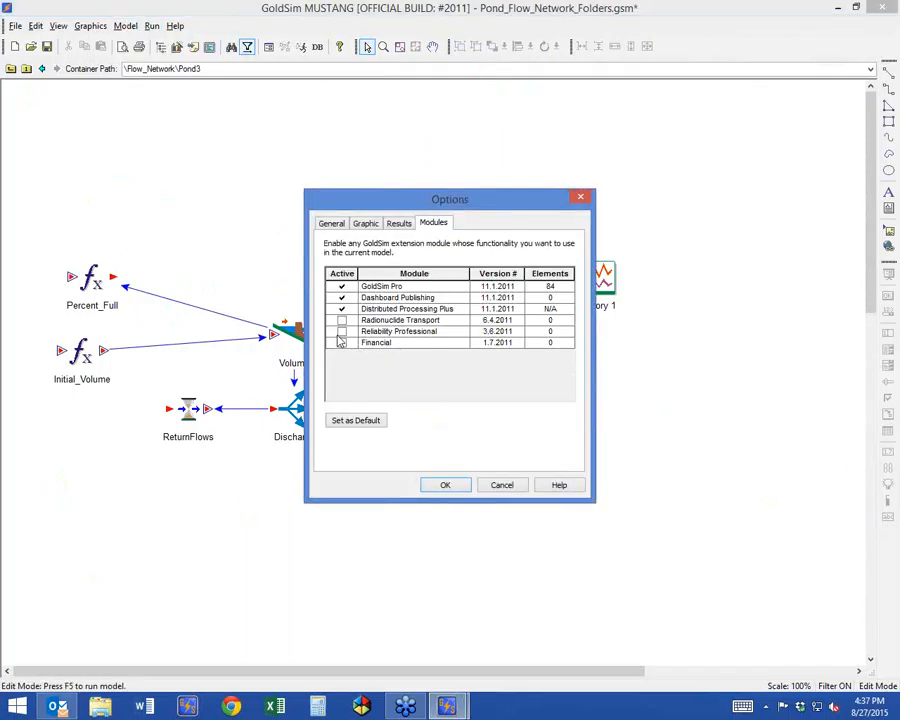
{"action": "left_click", "coordinate": [341, 331]}
{"action": "left_click", "coordinate": [440, 483]}
Insert a Reliability Function Component with its default properties inside Pond3, and delete it again.
{"action": "right_click", "coordinate": [558, 377]}
{"action": "mouse_move", "coordinate": [599, 382]}
{"action": "mouse_move", "coordinate": [665, 484]}
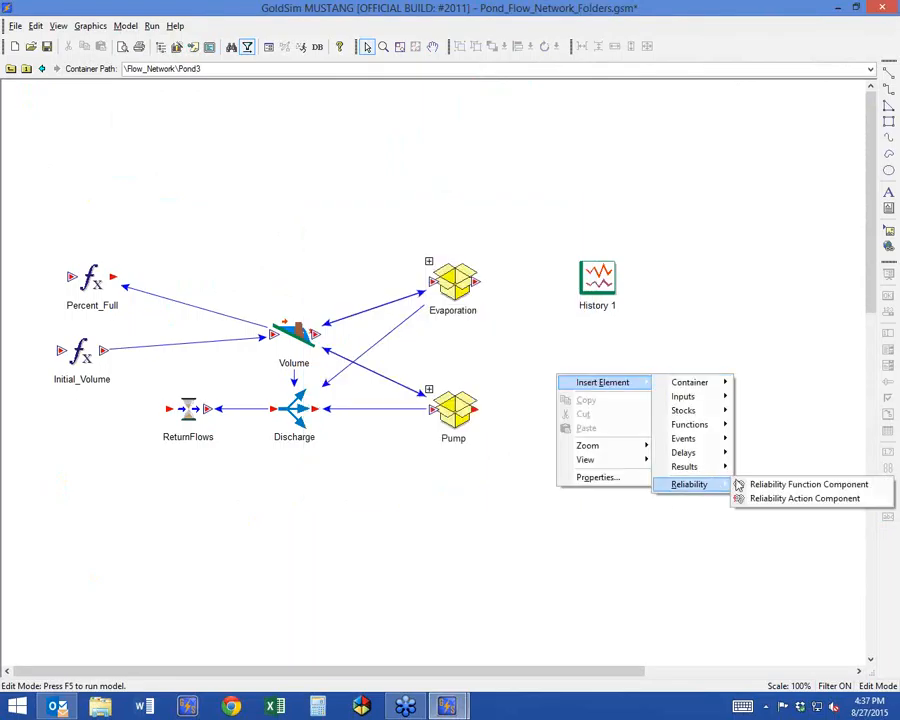
{"action": "left_click", "coordinate": [760, 484]}
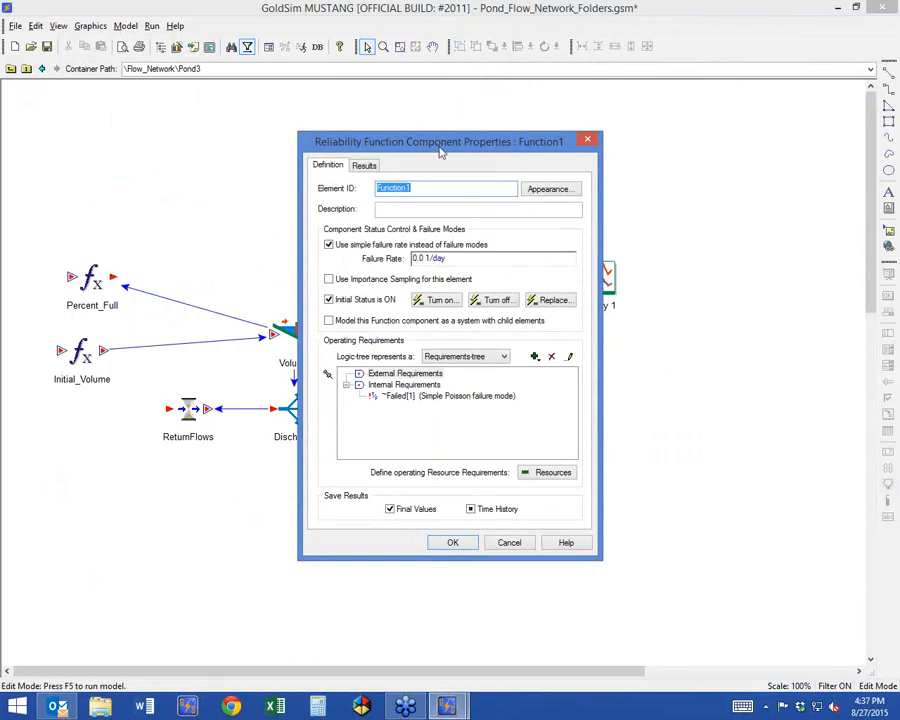
{"action": "left_click_drag", "start_coordinate": [440, 148], "coordinate": [310, 125]}
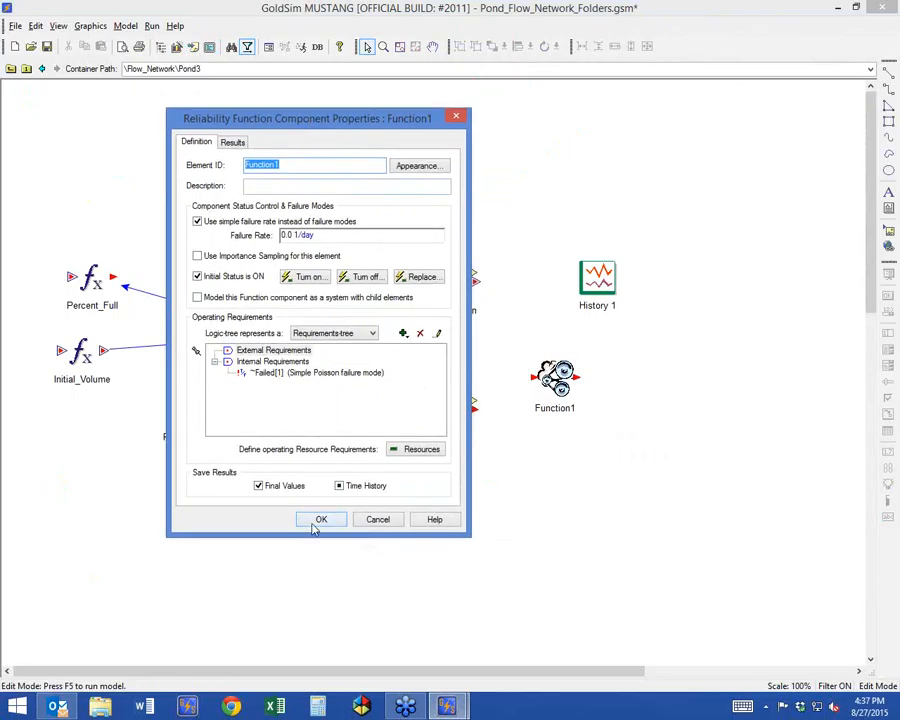
{"action": "left_click", "coordinate": [318, 521]}
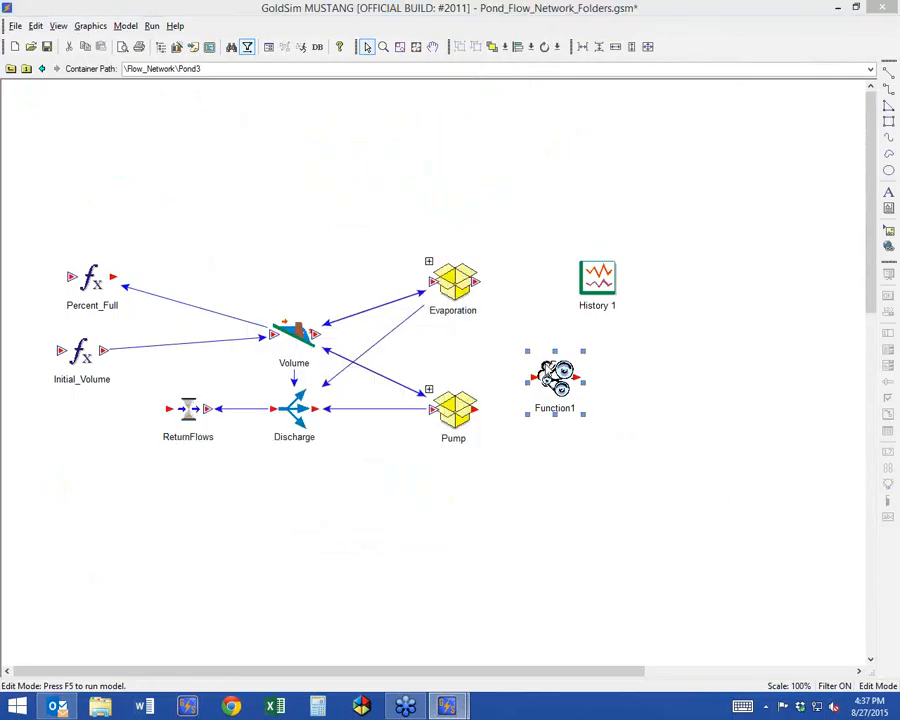
{"action": "key", "text": "Delete"}
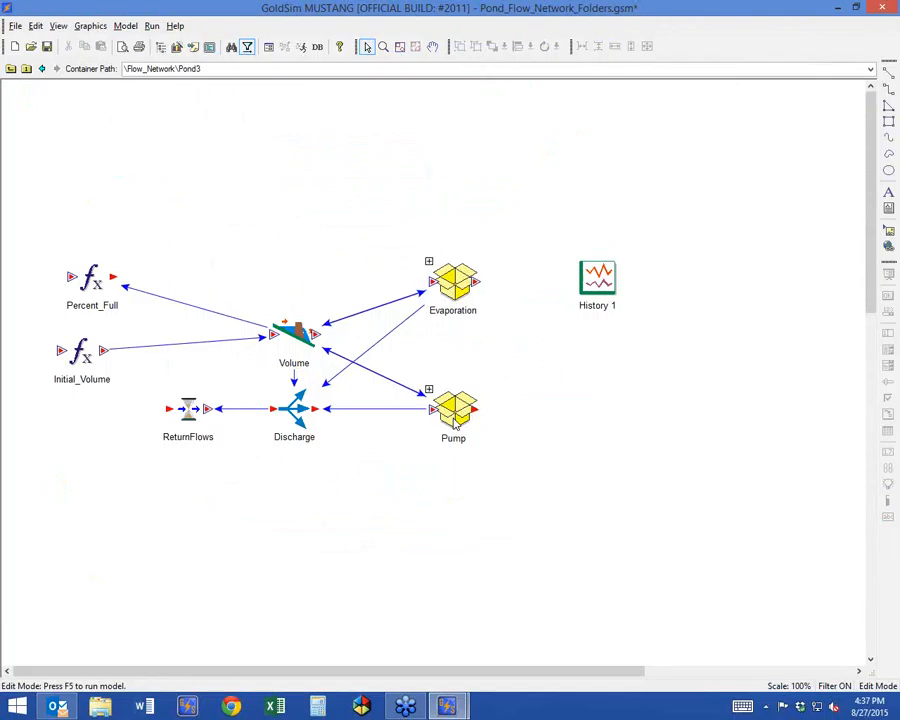
Insert a Triggered Event element inside Pond3's Pump container, in the empty area beyond Operating_Target.
{"action": "left_click", "coordinate": [430, 389]}
{"action": "right_click", "coordinate": [503, 171]}
{"action": "mouse_move", "coordinate": [549, 177]}
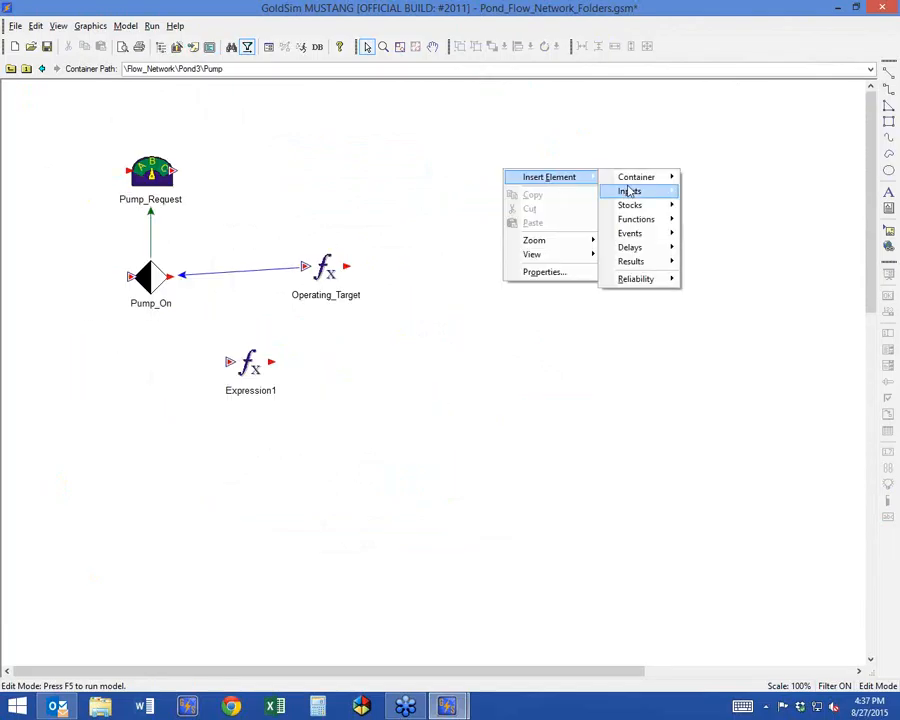
{"action": "mouse_move", "coordinate": [654, 233]}
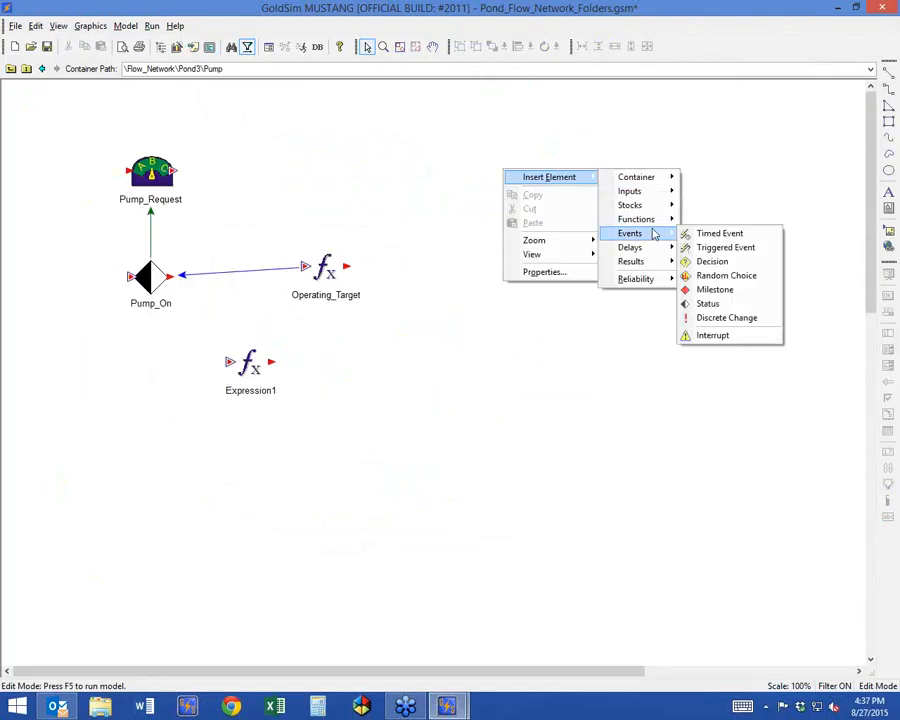
{"action": "left_click", "coordinate": [714, 247]}
Add an At ETime trigger of 50 d to the new triggered event.
{"action": "left_click", "coordinate": [518, 340]}
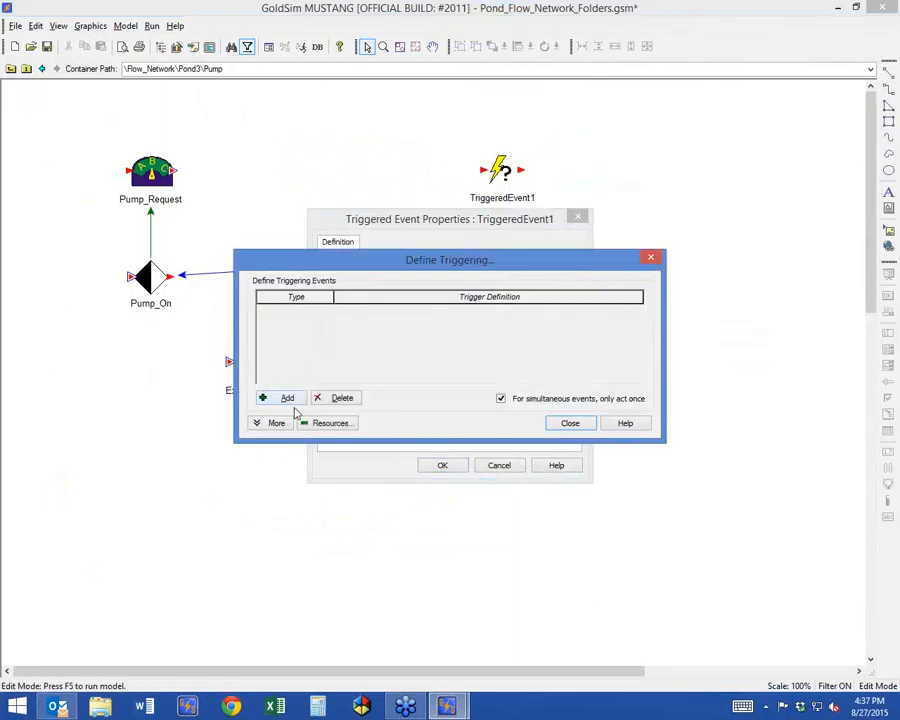
{"action": "left_click", "coordinate": [289, 400]}
{"action": "left_click", "coordinate": [327, 310]}
{"action": "left_click", "coordinate": [327, 310]}
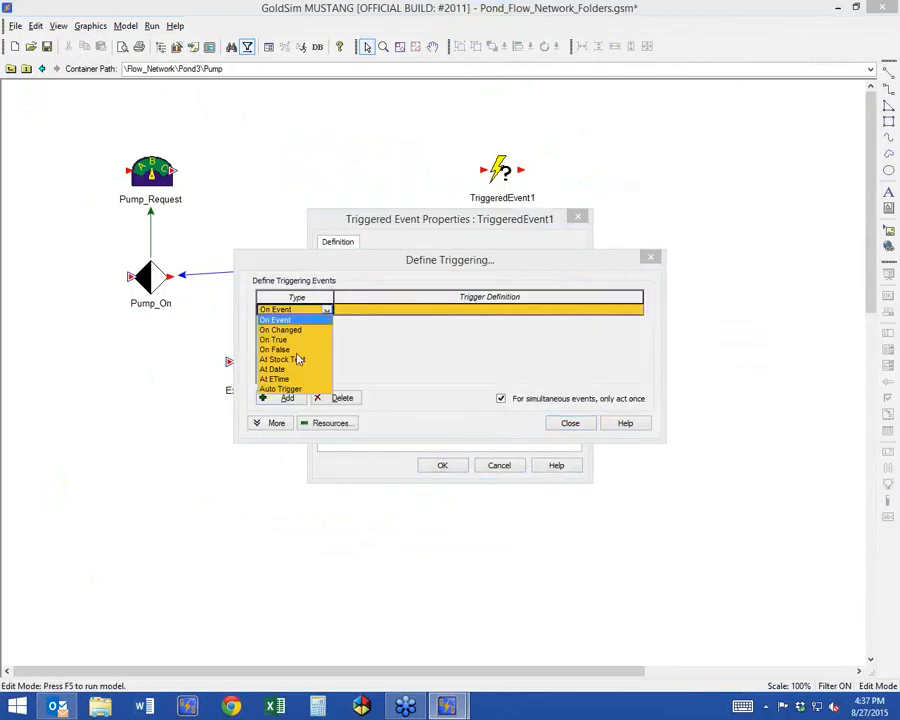
{"action": "left_click", "coordinate": [280, 379]}
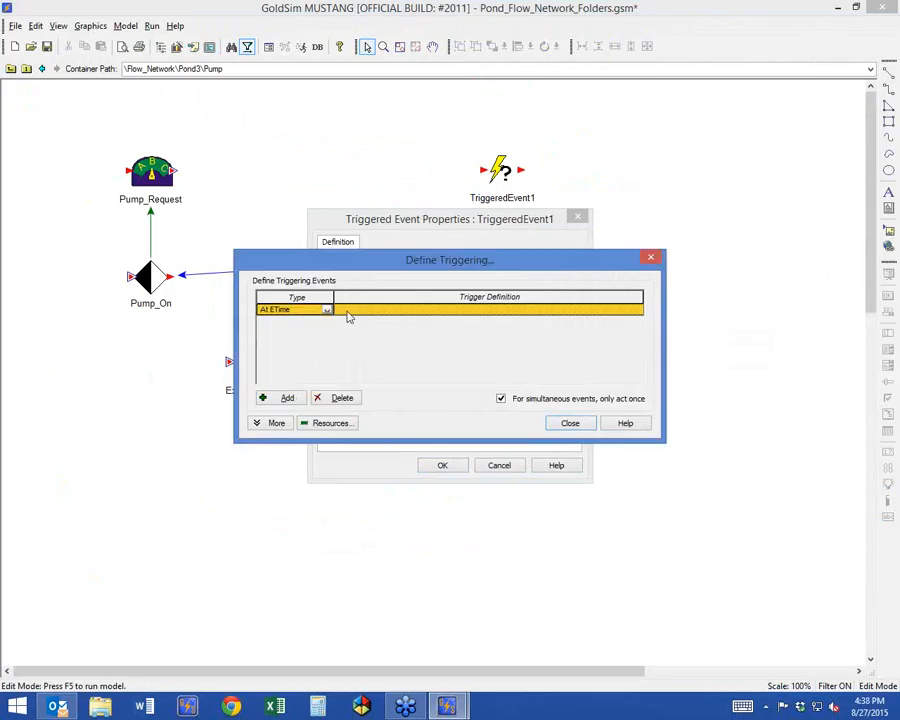
{"action": "left_click", "coordinate": [347, 311]}
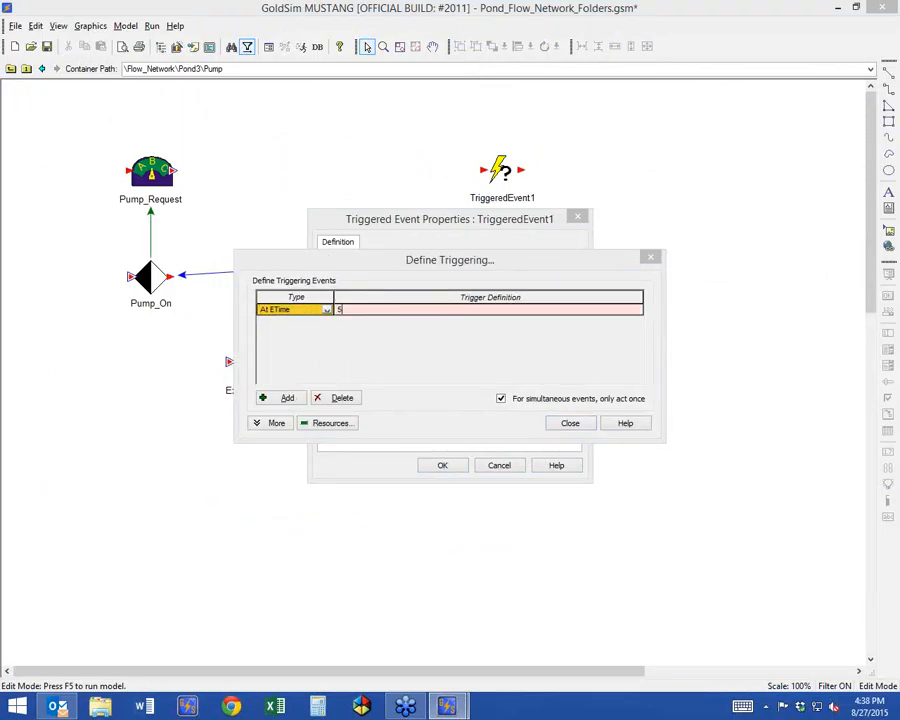
{"action": "type", "text": "50 d"}
{"action": "key", "text": "Return"}
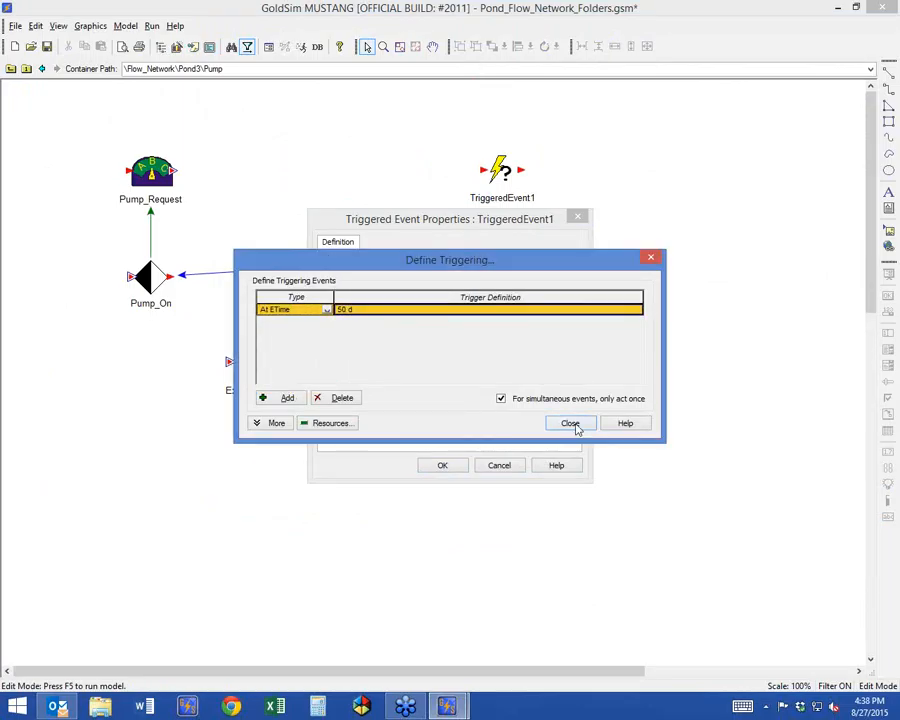
{"action": "left_click", "coordinate": [570, 423]}
Rename the triggered event as Become_Available.
{"action": "double_click", "coordinate": [409, 262]}
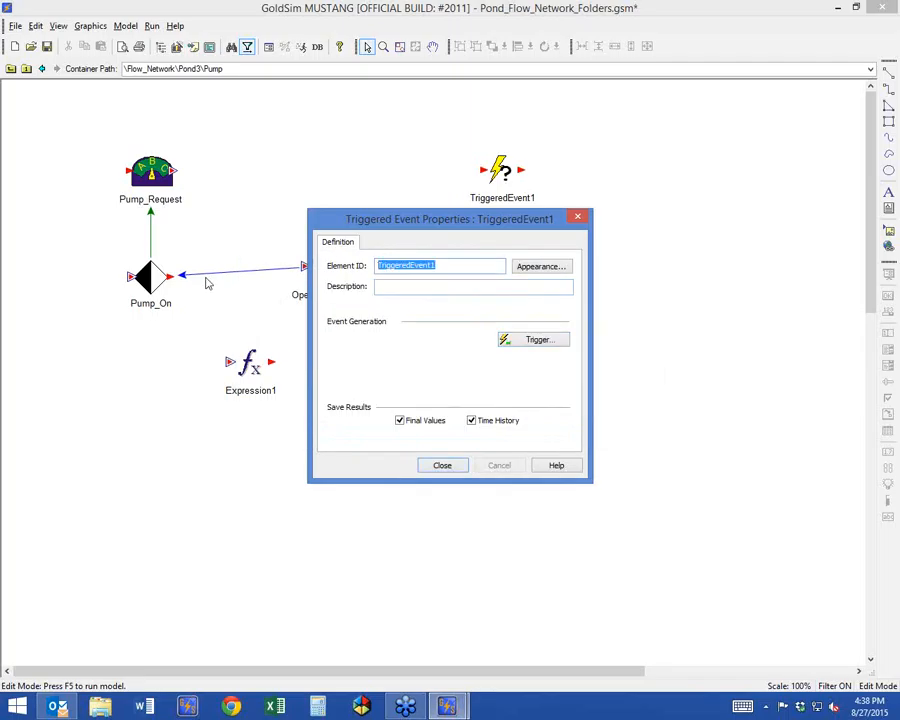
{"action": "type", "text": "Begome"}
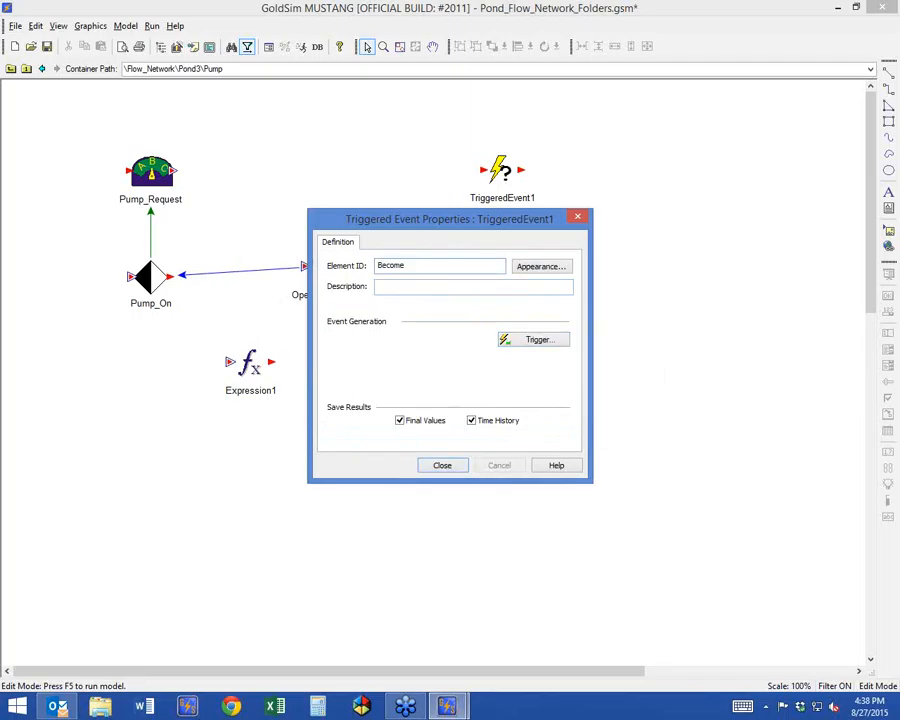
{"action": "type", "text": "_Available"}
{"action": "left_click", "coordinate": [442, 465]}
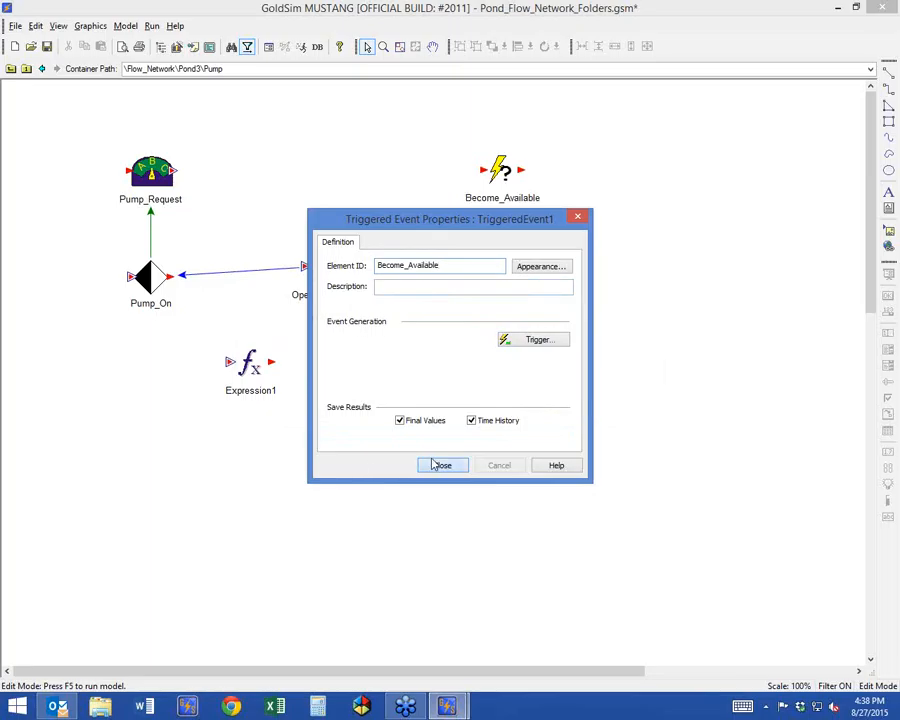
Duplicate the Become_Available event and place the copy directly to its right.
{"action": "right_click", "coordinate": [618, 180]}
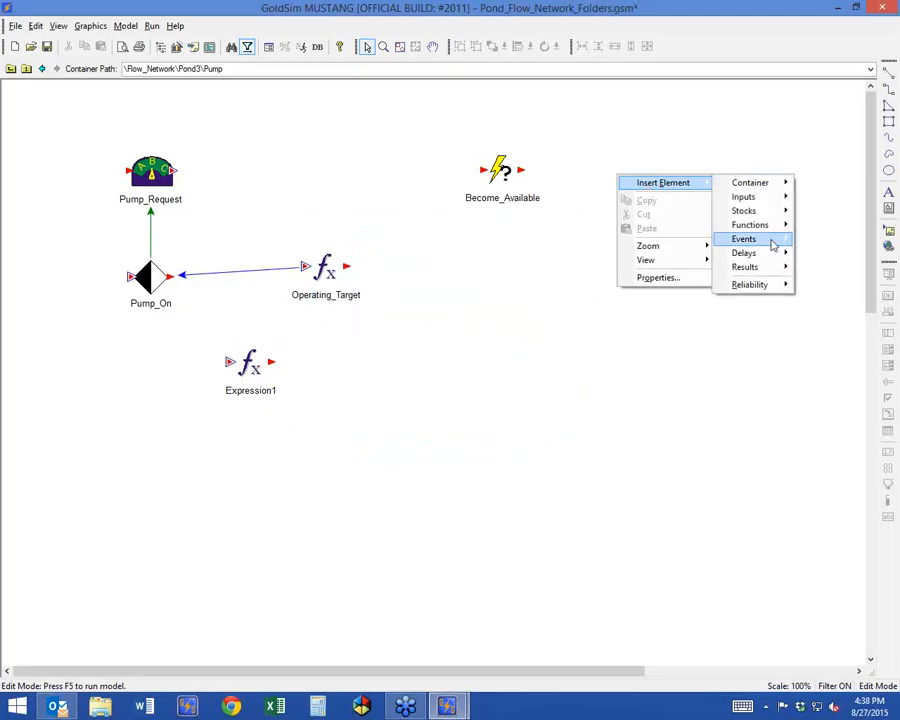
{"action": "left_click", "coordinate": [528, 206]}
{"action": "left_click", "coordinate": [527, 204]}
{"action": "key", "text": "ctrl+c"}
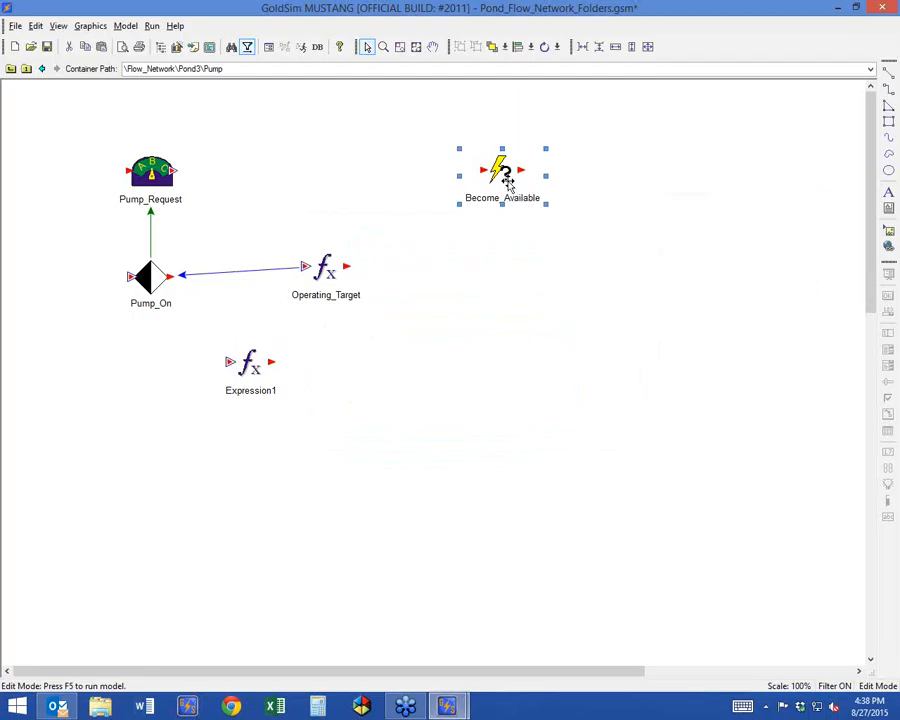
{"action": "key", "text": "ctrl+v"}
{"action": "left_click_drag", "start_coordinate": [554, 243], "coordinate": [605, 187]}
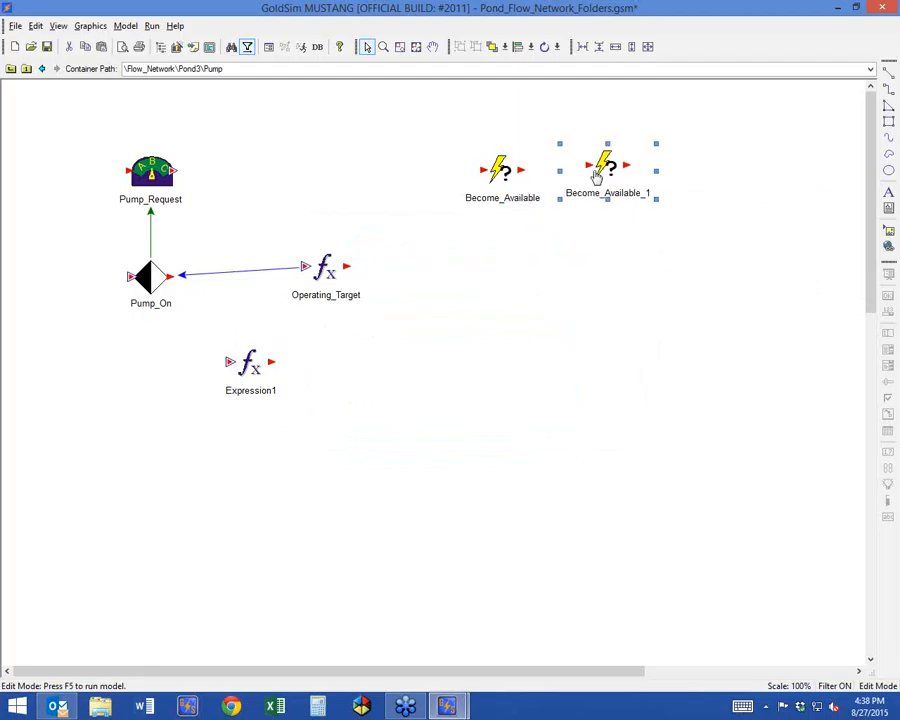
Rename the copied triggered event as Unavailable.
{"action": "double_click", "coordinate": [605, 172]}
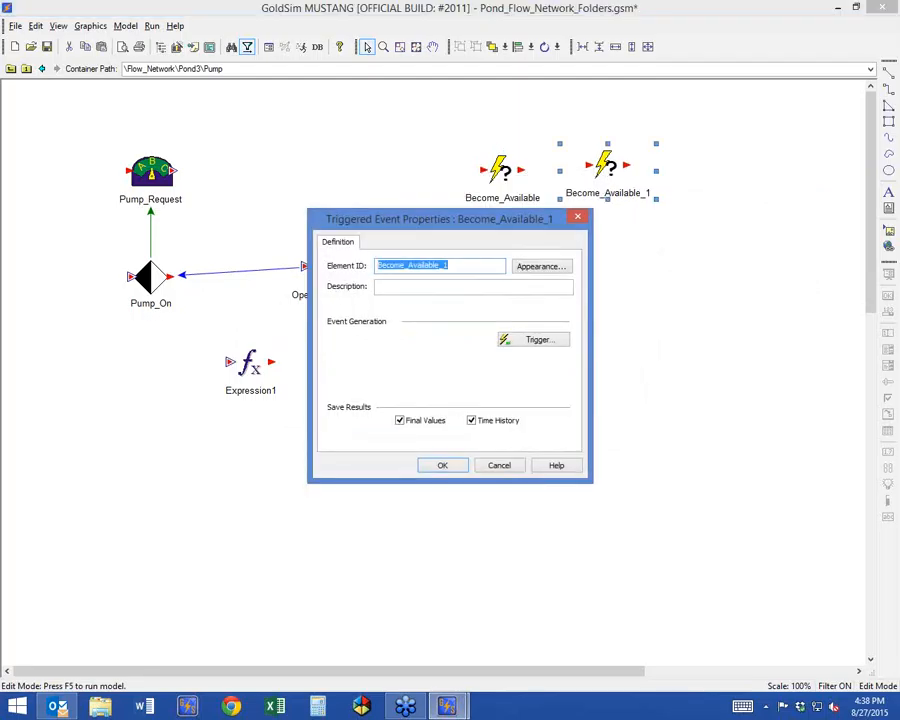
{"action": "type", "text": "Unavailable"}
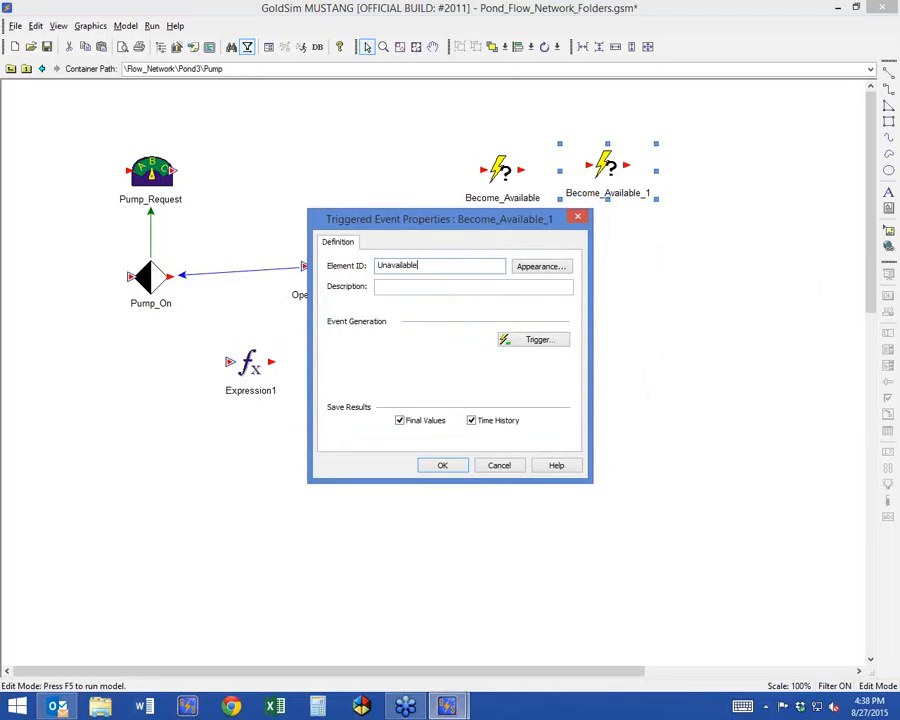
Set the Unavailable event's At ETime trigger to 70 d and move the element slightly down.
{"action": "left_click", "coordinate": [533, 340]}
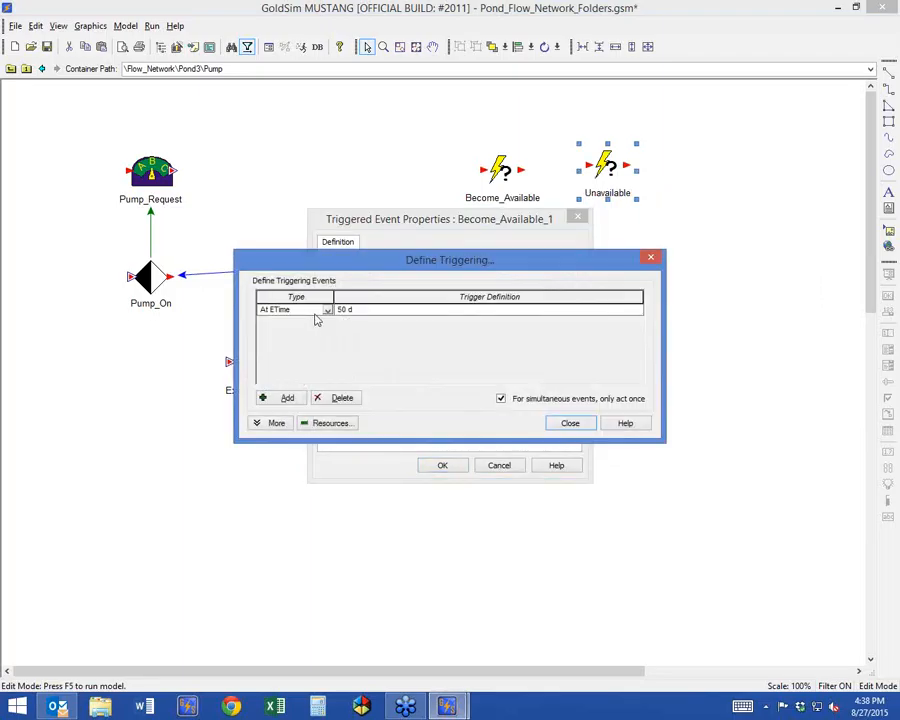
{"action": "left_click", "coordinate": [345, 309]}
{"action": "type", "text": "70 d"}
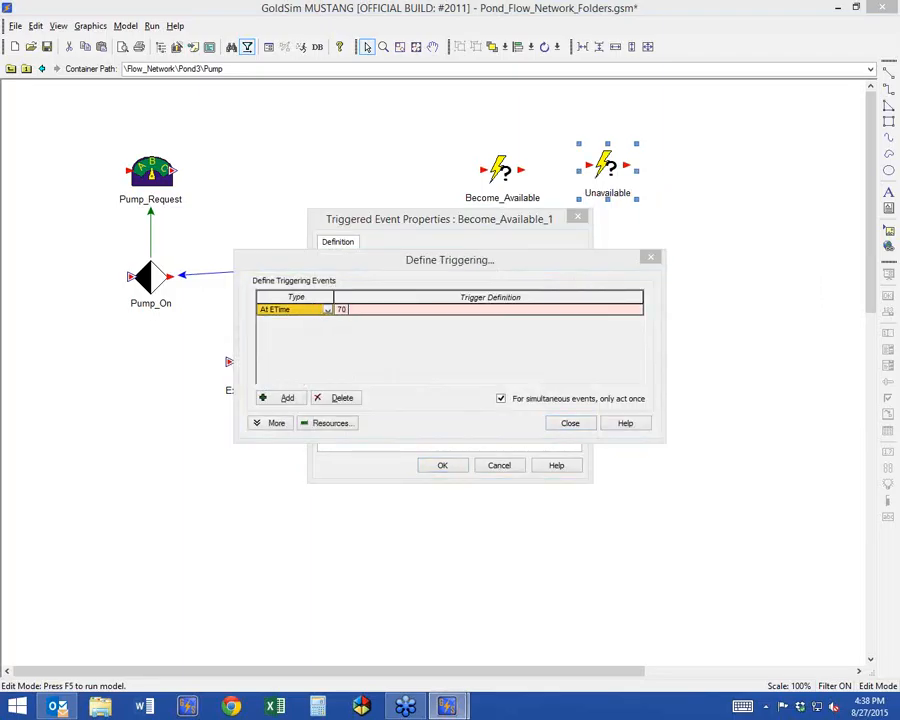
{"action": "left_click", "coordinate": [570, 424]}
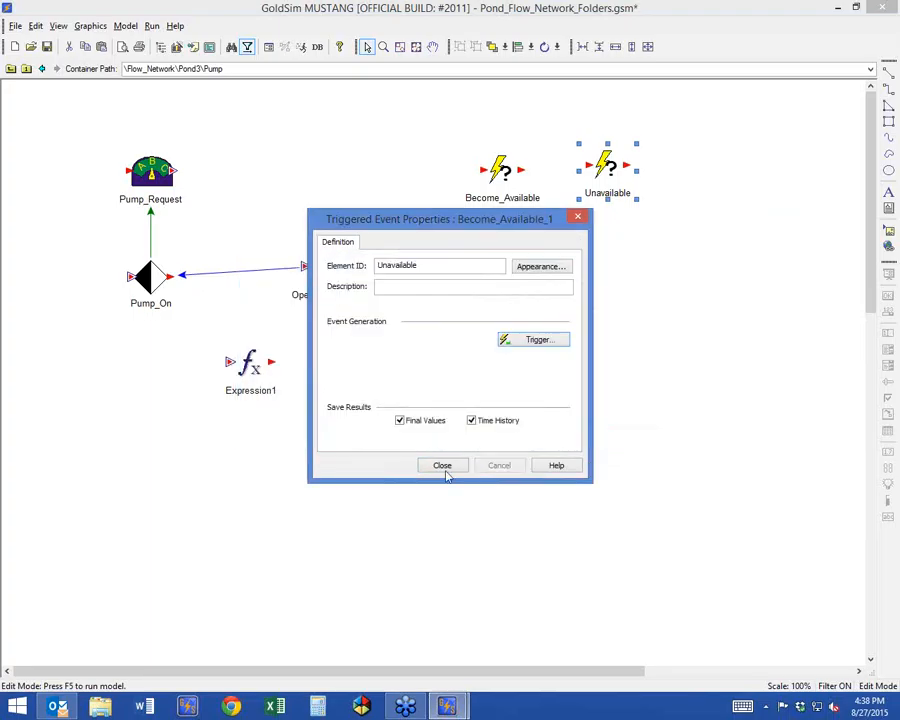
{"action": "left_click", "coordinate": [440, 520]}
{"action": "left_click_drag", "start_coordinate": [616, 186], "coordinate": [621, 195]}
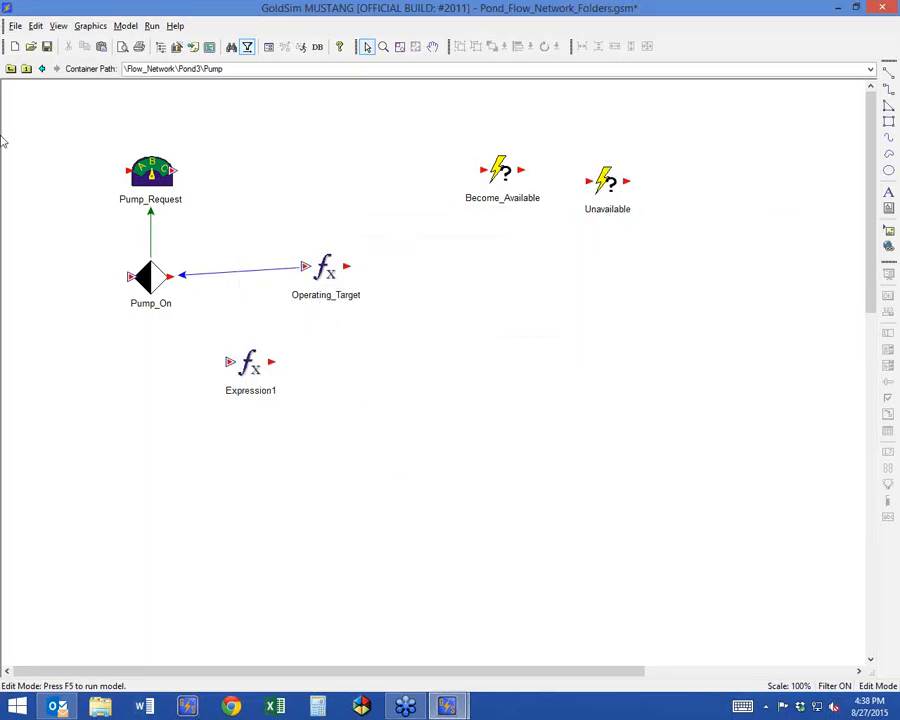
Return to the Pond3 level and enable the Conditionality feature for the Pump container.
{"action": "left_click", "coordinate": [11, 68]}
{"action": "double_click", "coordinate": [453, 432]}
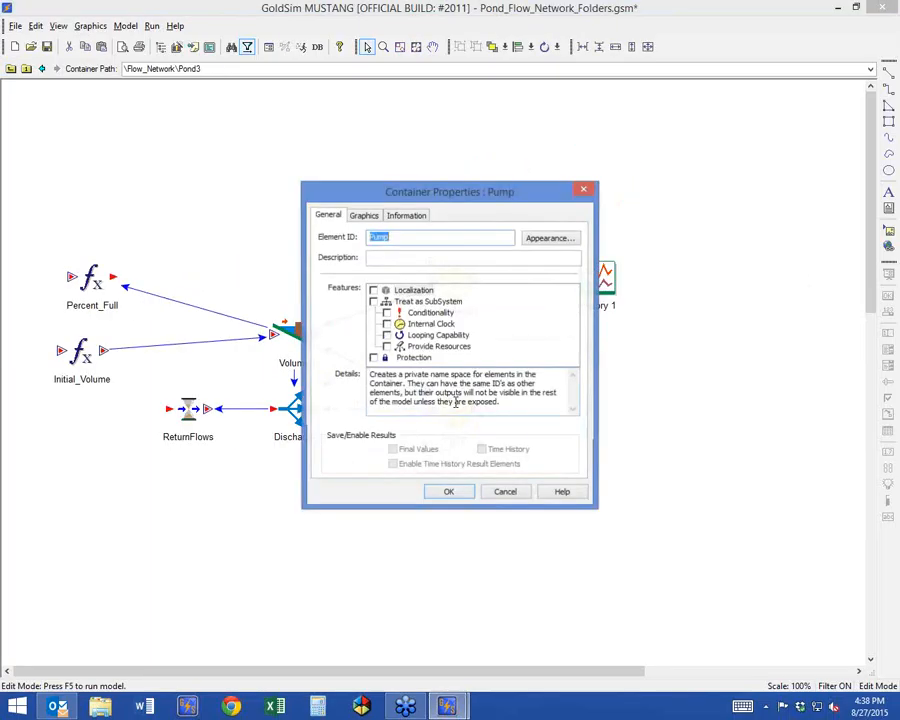
{"action": "left_click_drag", "start_coordinate": [500, 194], "coordinate": [194, 104]}
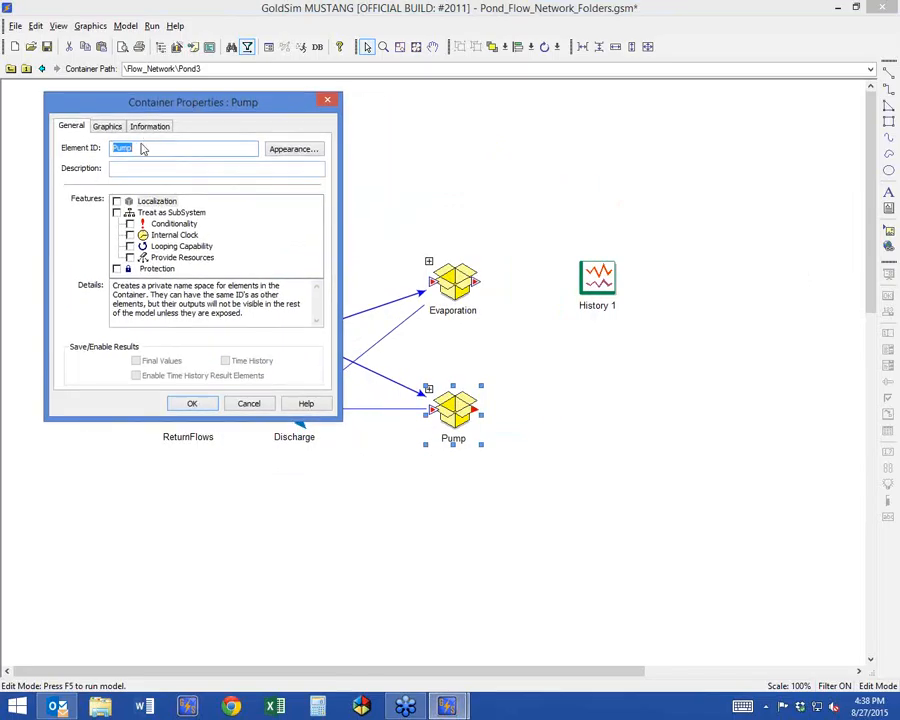
{"action": "left_click", "coordinate": [130, 224]}
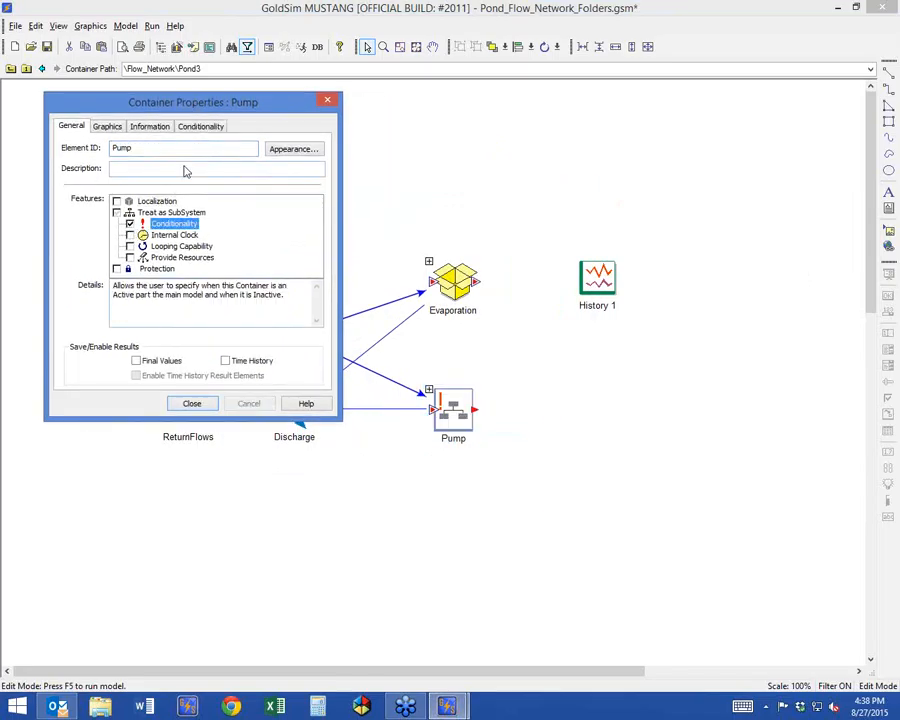
Add an On Event activation trigger to the Pump container, linked to the Become_Available event inside it.
{"action": "left_click", "coordinate": [198, 127]}
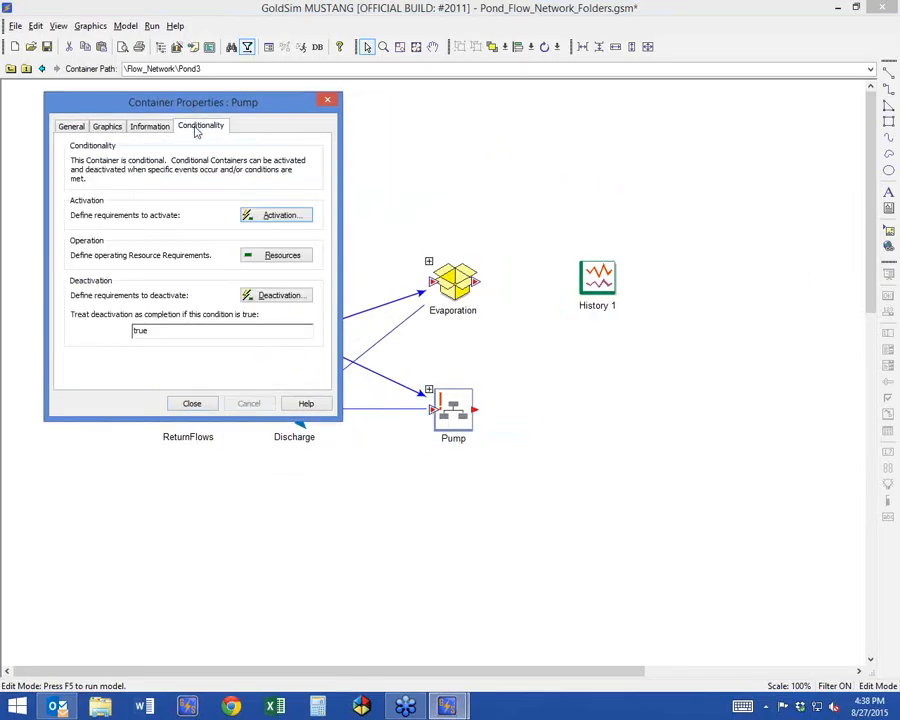
{"action": "left_click", "coordinate": [276, 216]}
{"action": "left_click", "coordinate": [47, 310]}
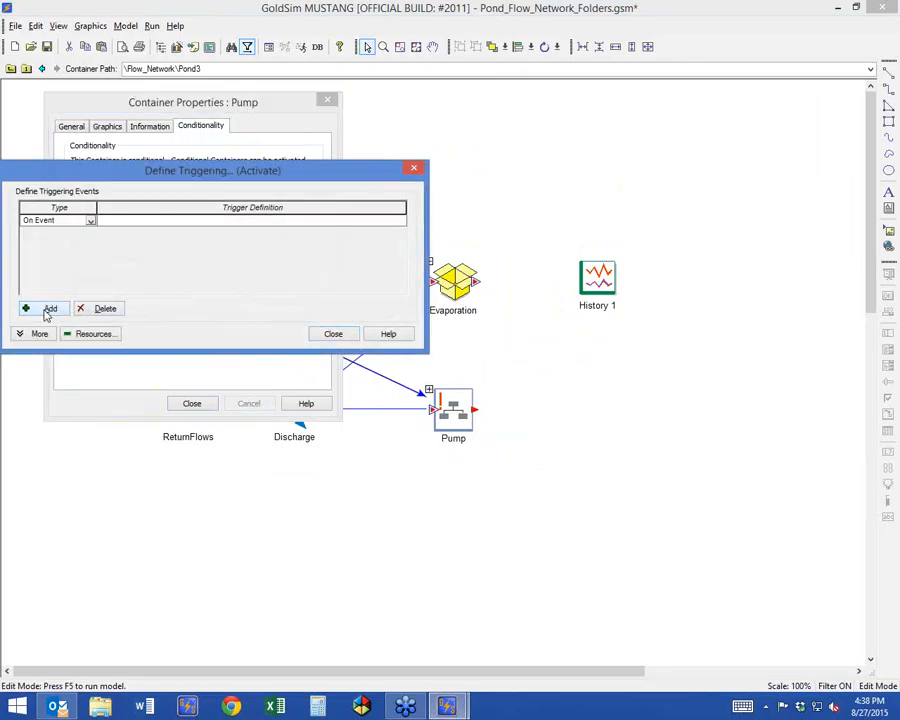
{"action": "left_click", "coordinate": [115, 221]}
{"action": "right_click", "coordinate": [115, 221]}
{"action": "left_click", "coordinate": [152, 233]}
{"action": "left_click", "coordinate": [181, 188]}
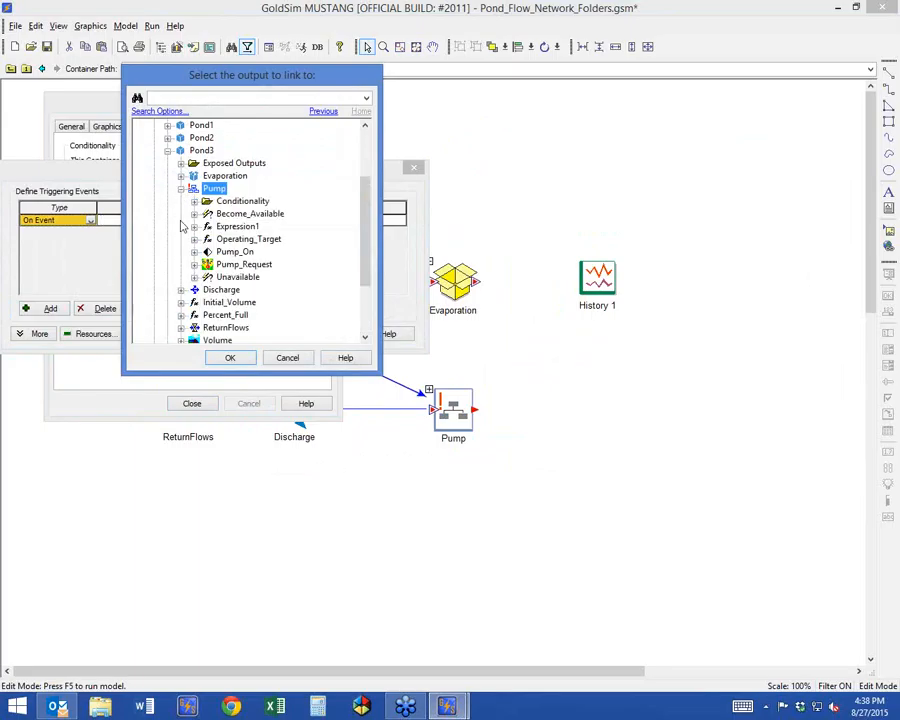
{"action": "left_click", "coordinate": [235, 214]}
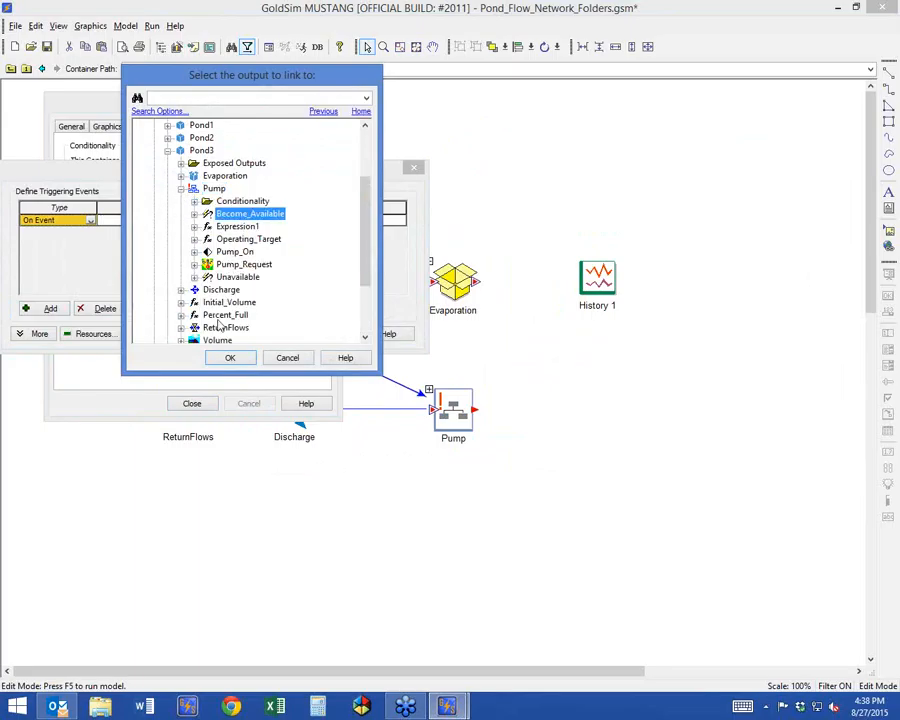
{"action": "left_click", "coordinate": [229, 357]}
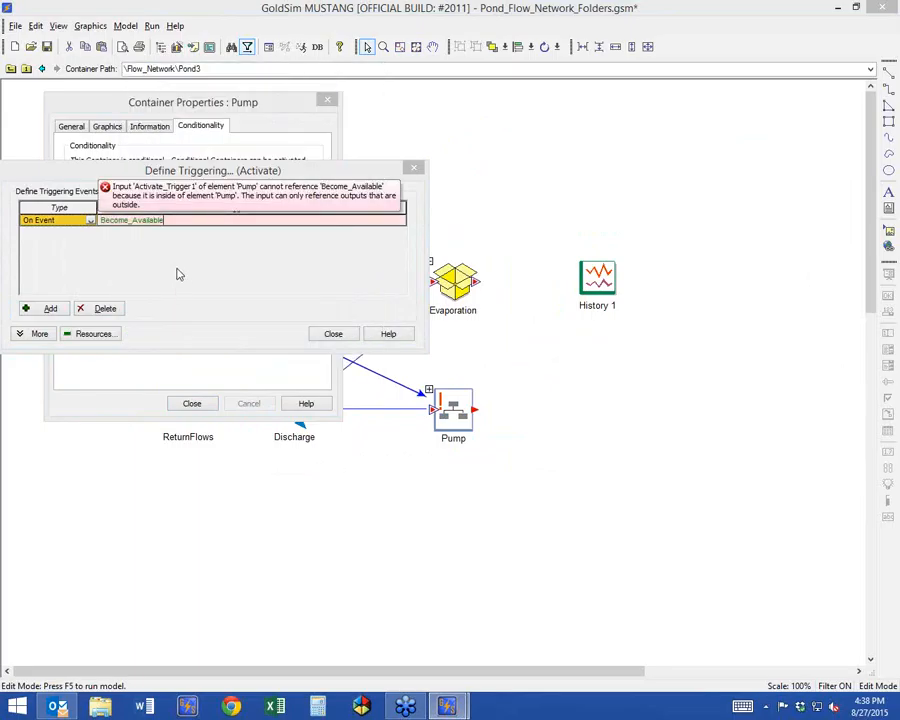
{"action": "left_click", "coordinate": [333, 334]}
{"action": "left_click", "coordinate": [192, 406]}
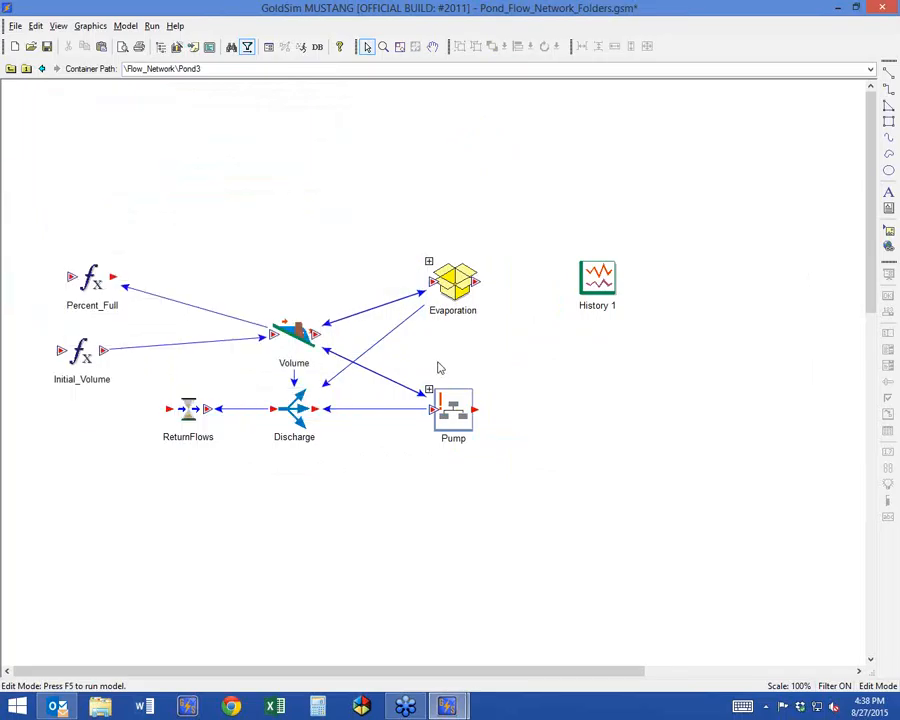
Move the Become_Available and Unavailable events out of the Pump container into Pond3.
{"action": "double_click", "coordinate": [431, 388]}
{"action": "left_click_drag", "start_coordinate": [424, 107], "coordinate": [685, 260]}
{"action": "right_click", "coordinate": [499, 178]}
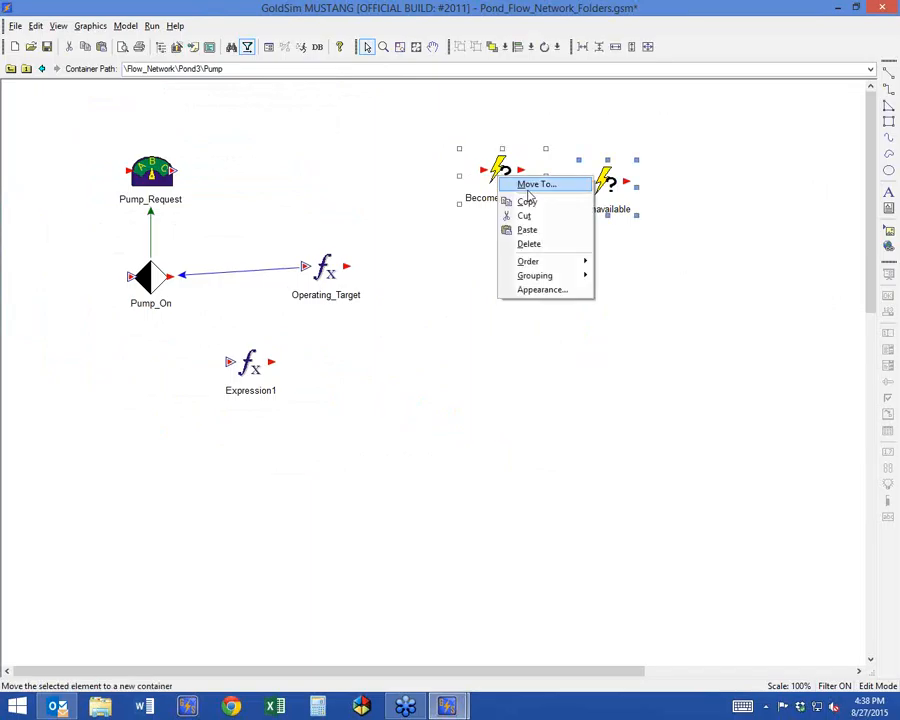
{"action": "left_click", "coordinate": [532, 187]}
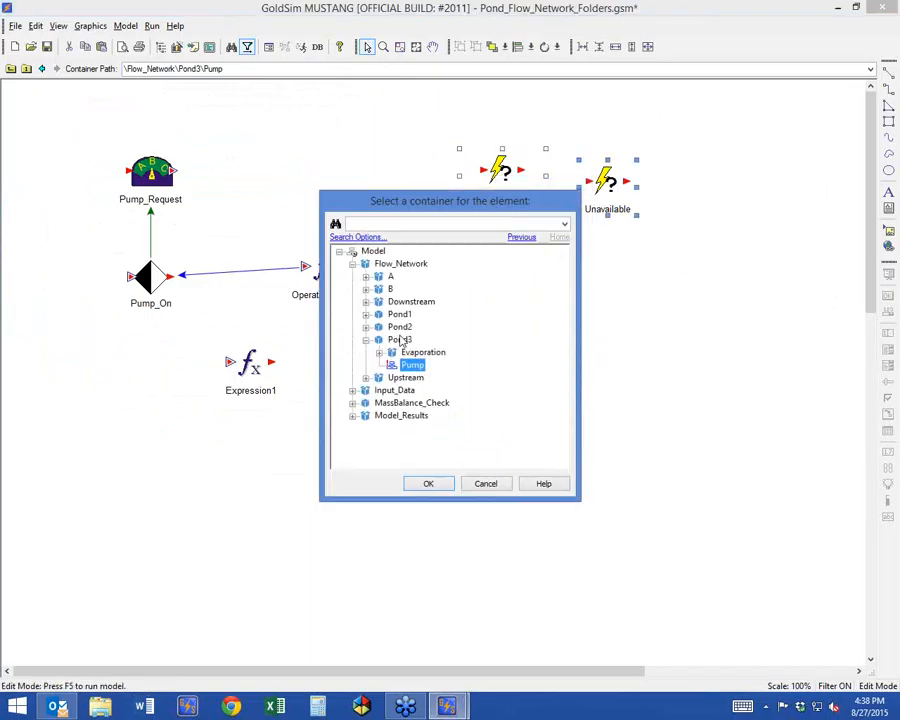
{"action": "left_click", "coordinate": [428, 484]}
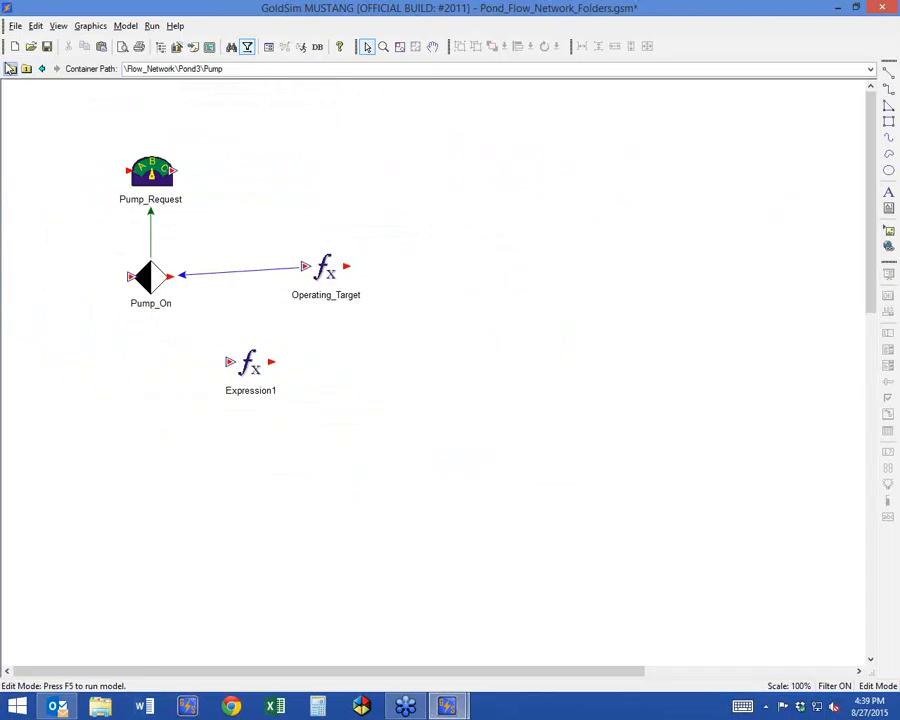
Arrange the Become_Available and Unavailable events side by side below the Pump container at the Pond3 level.
{"action": "left_click", "coordinate": [10, 68]}
{"action": "left_click_drag", "start_coordinate": [438, 122], "coordinate": [643, 223]}
{"action": "left_click_drag", "start_coordinate": [524, 208], "coordinate": [588, 515]}
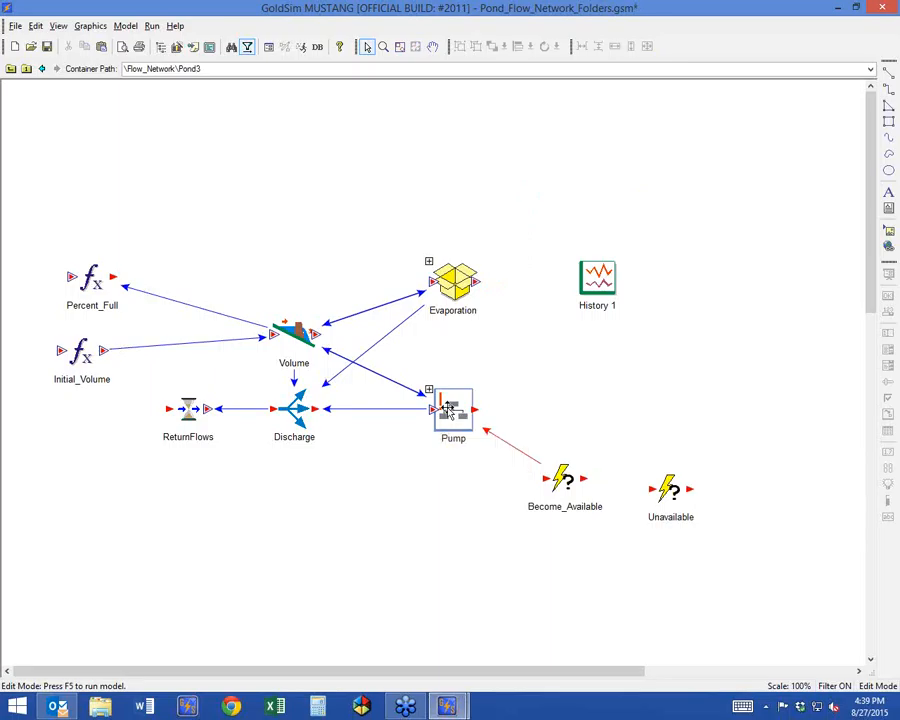
{"action": "left_click_drag", "start_coordinate": [751, 440], "coordinate": [510, 556]}
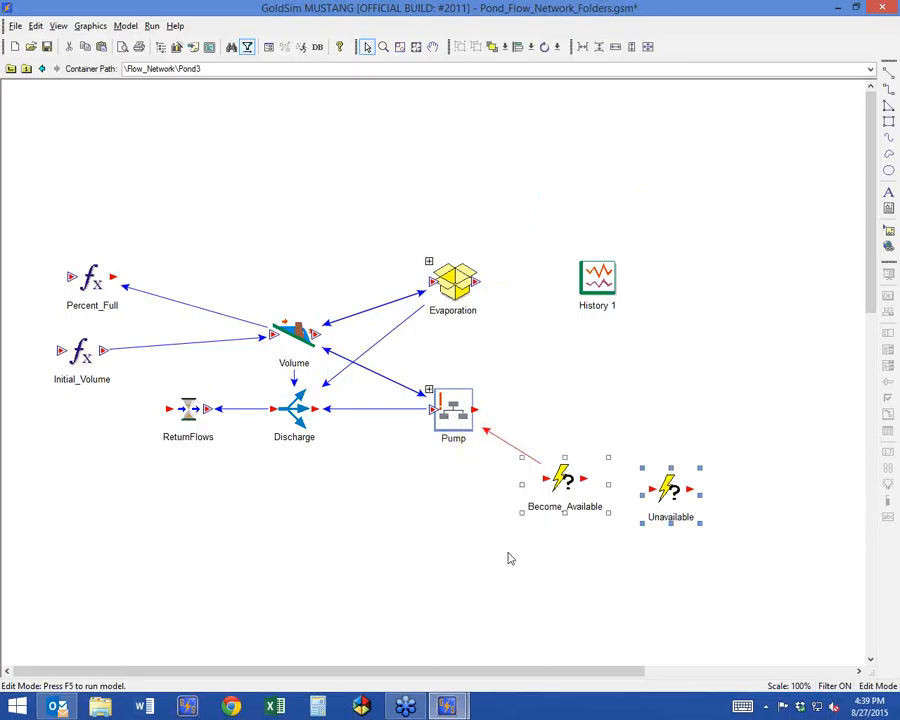
{"action": "left_click_drag", "start_coordinate": [562, 487], "coordinate": [461, 515]}
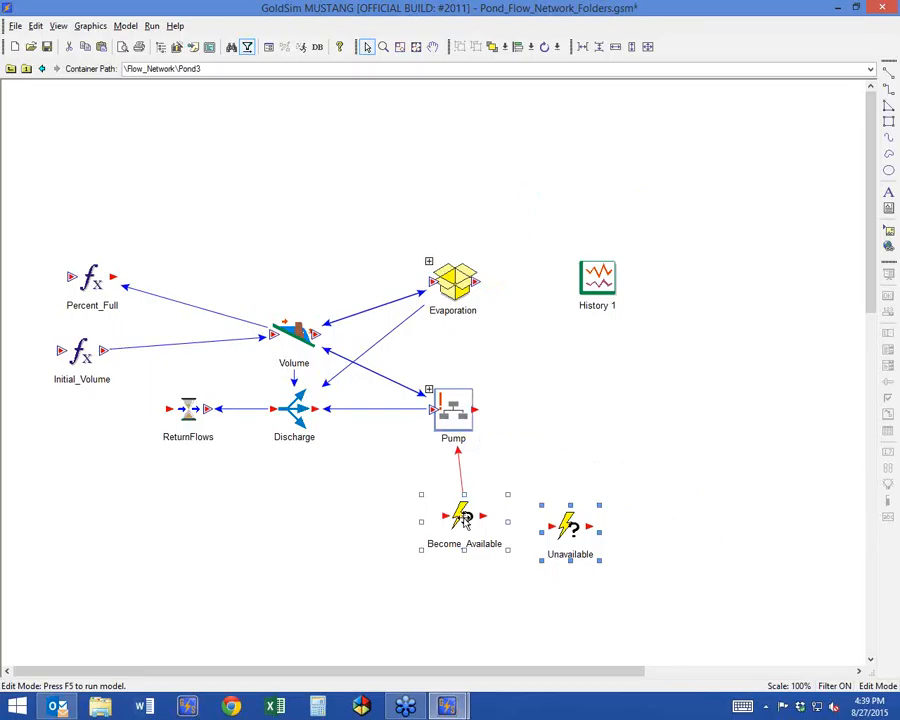
{"action": "left_click_drag", "start_coordinate": [463, 516], "coordinate": [430, 516]}
{"action": "left_click", "coordinate": [275, 555]}
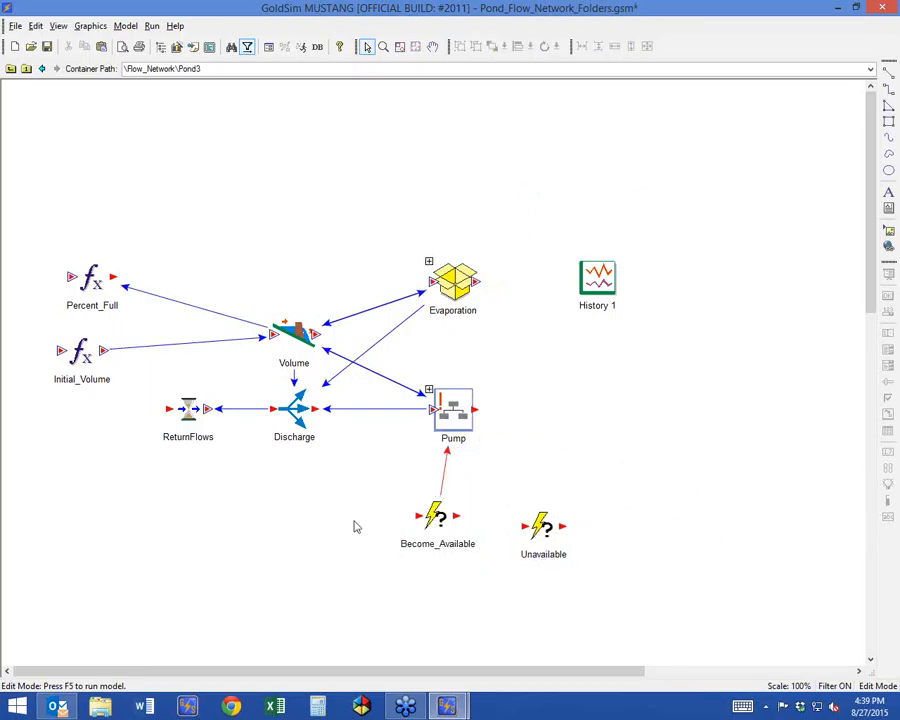
Line up the Unavailable event level with the Become_Available event and slightly closer to it.
{"action": "left_click", "coordinate": [412, 541]}
{"action": "left_click_drag", "start_coordinate": [534, 529], "coordinate": [526, 514]}
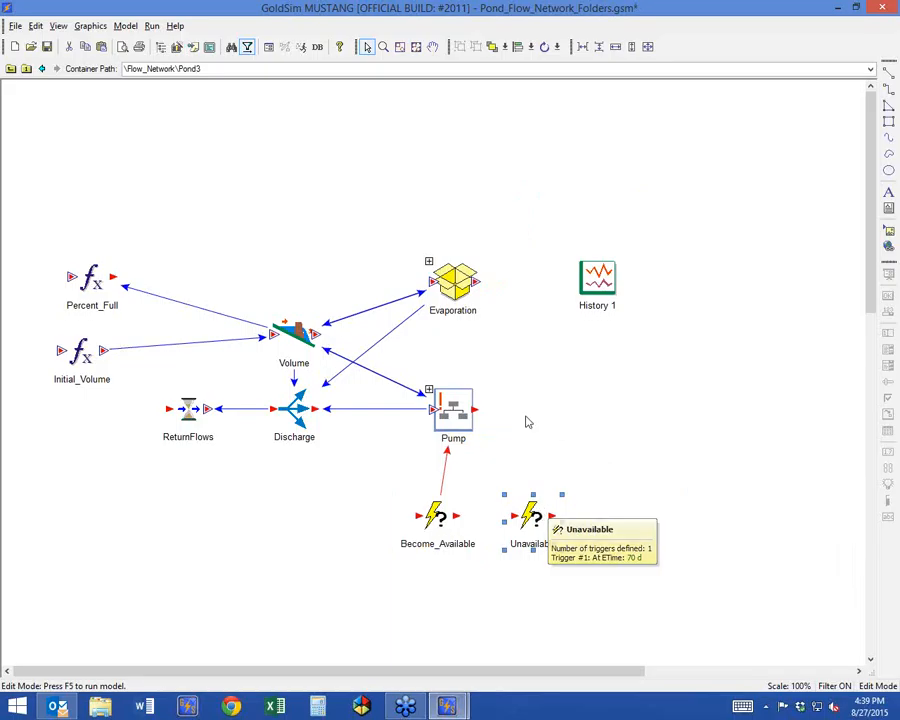
Change the equation of Expression1 inside the Pump container to sin(EDay+1), and return to the Pond3 level.
{"action": "double_click", "coordinate": [424, 402]}
{"action": "left_click_drag", "start_coordinate": [256, 366], "coordinate": [315, 382]}
{"action": "double_click", "coordinate": [314, 383]}
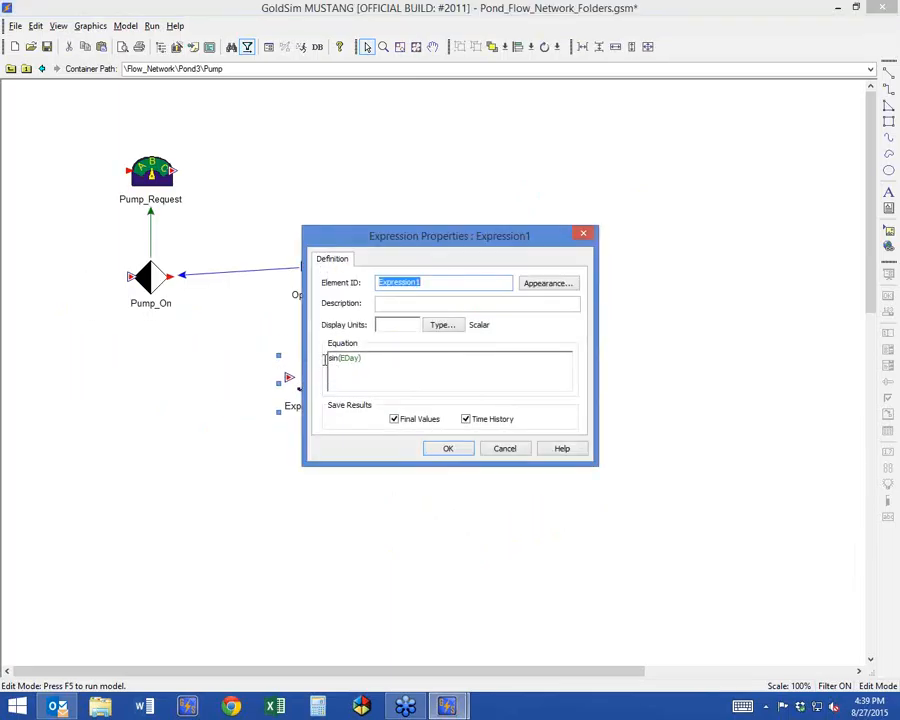
{"action": "left_click", "coordinate": [384, 363]}
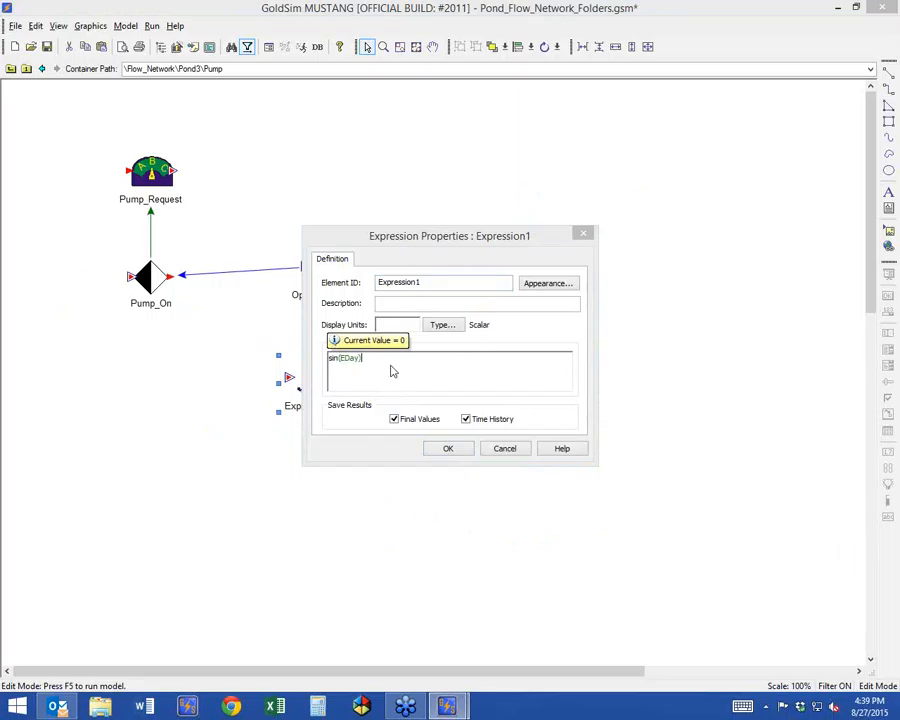
{"action": "left_click", "coordinate": [440, 448]}
{"action": "mouse_move", "coordinate": [283, 377]}
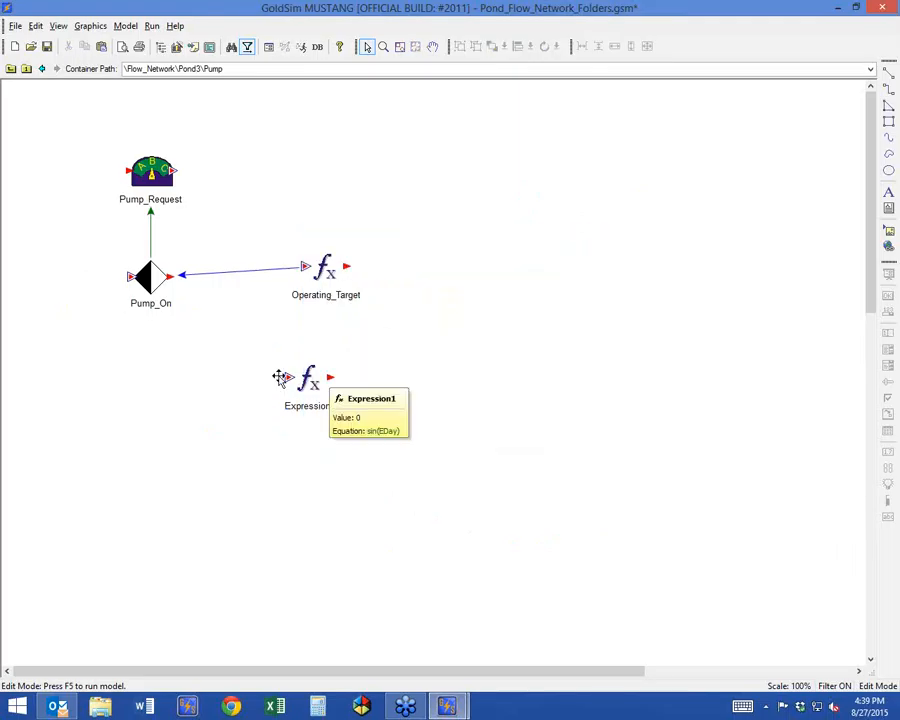
{"action": "double_click", "coordinate": [308, 380]}
{"action": "left_click", "coordinate": [356, 362]}
{"action": "type", "text": "+"}
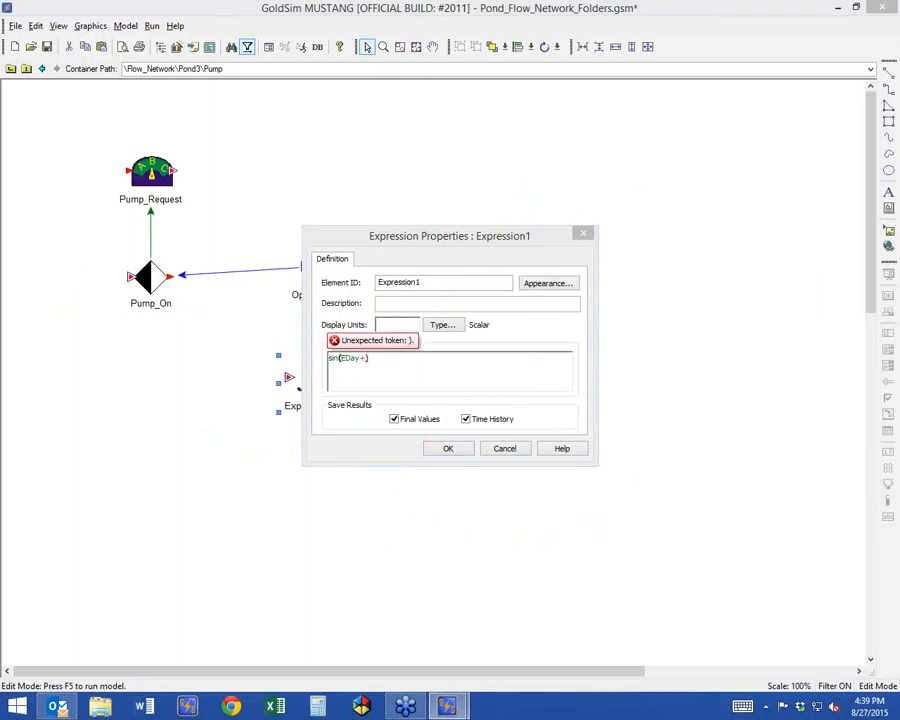
{"action": "type", "text": "1"}
{"action": "left_click", "coordinate": [448, 448]}
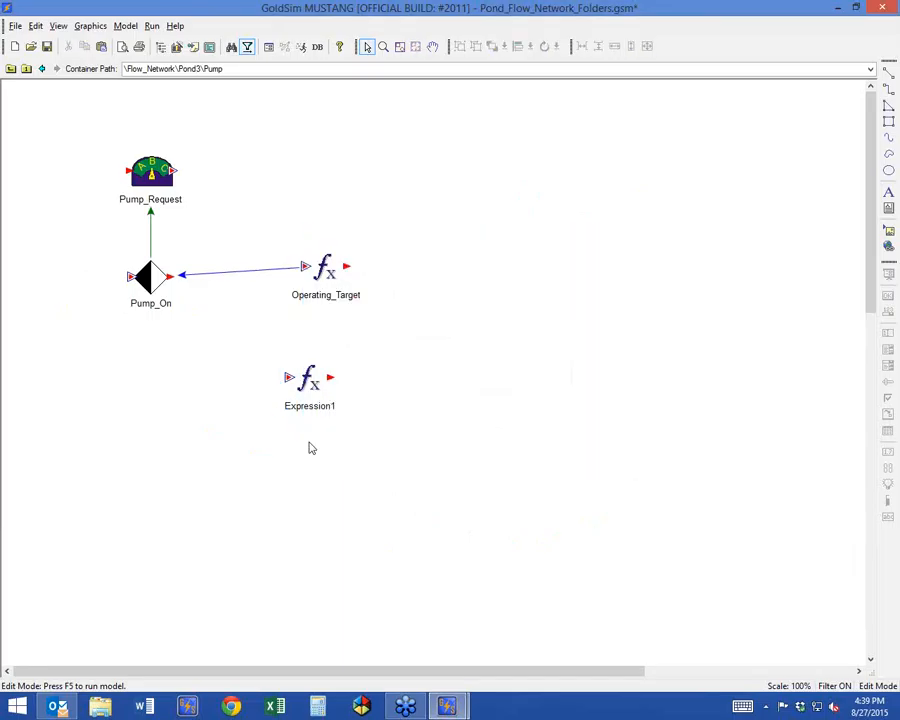
{"action": "left_click", "coordinate": [11, 69]}
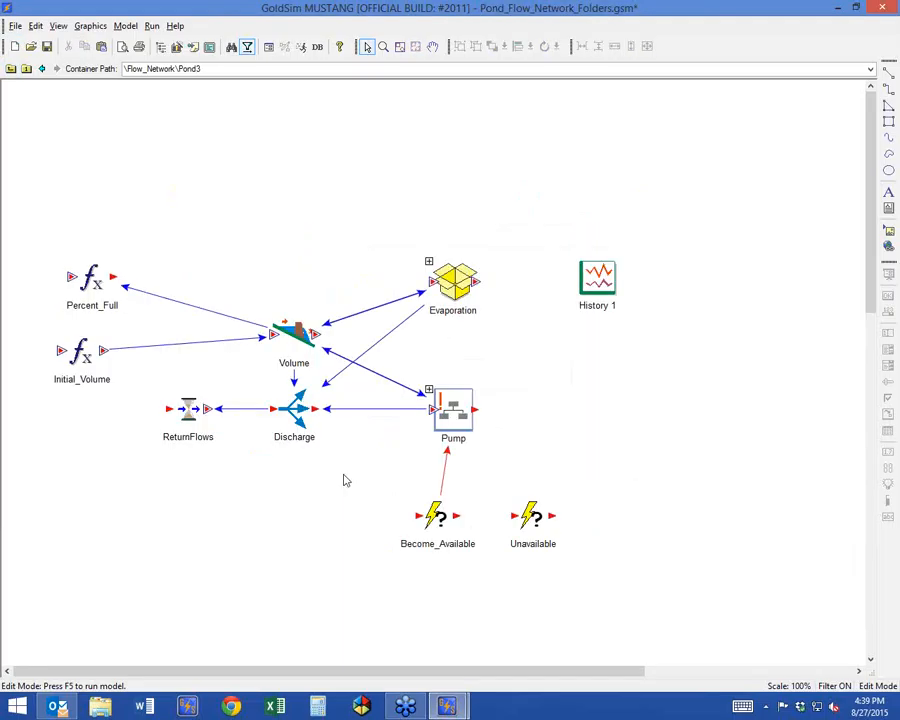
Run the model and inspect the Pump container's conditionality outputs, returning to edit mode when done.
{"action": "mouse_move", "coordinate": [537, 524]}
{"action": "key", "text": "F5"}
{"action": "left_click", "coordinate": [452, 370]}
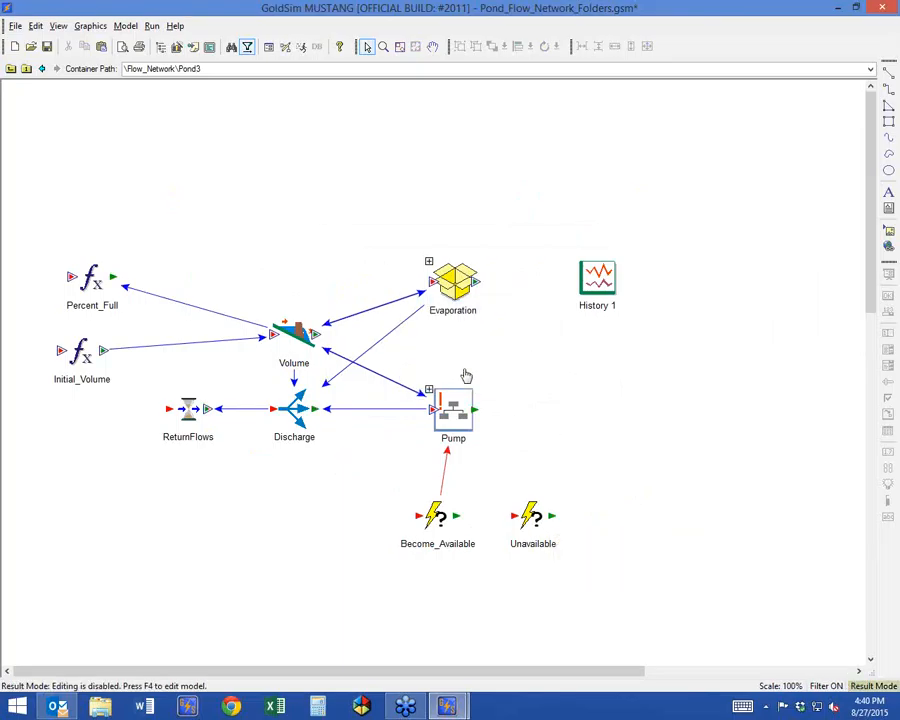
{"action": "left_click", "coordinate": [468, 432]}
{"action": "left_click", "coordinate": [498, 435]}
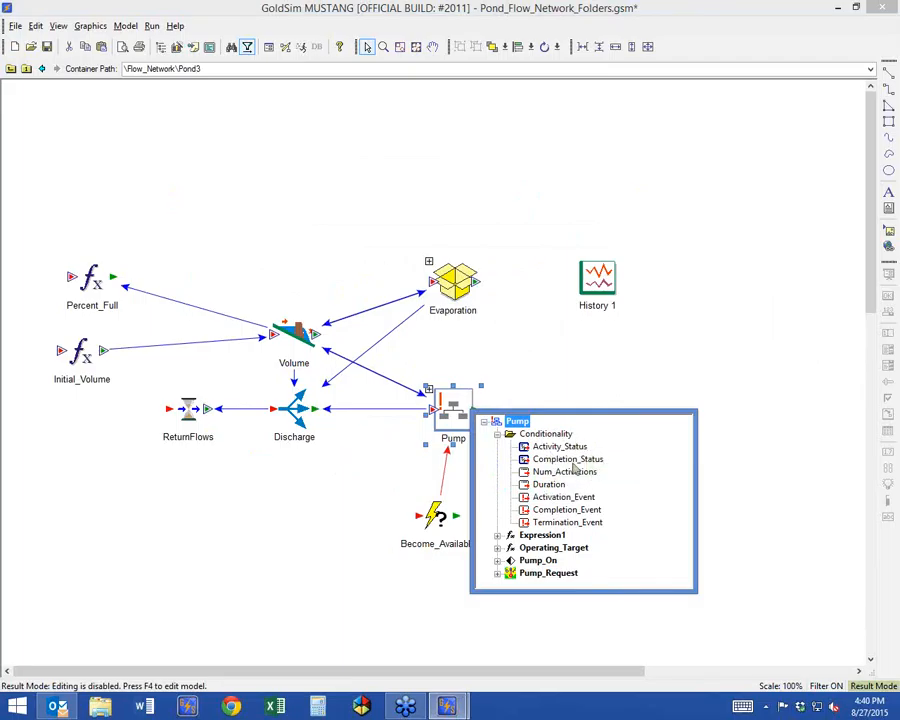
{"action": "left_click", "coordinate": [772, 310]}
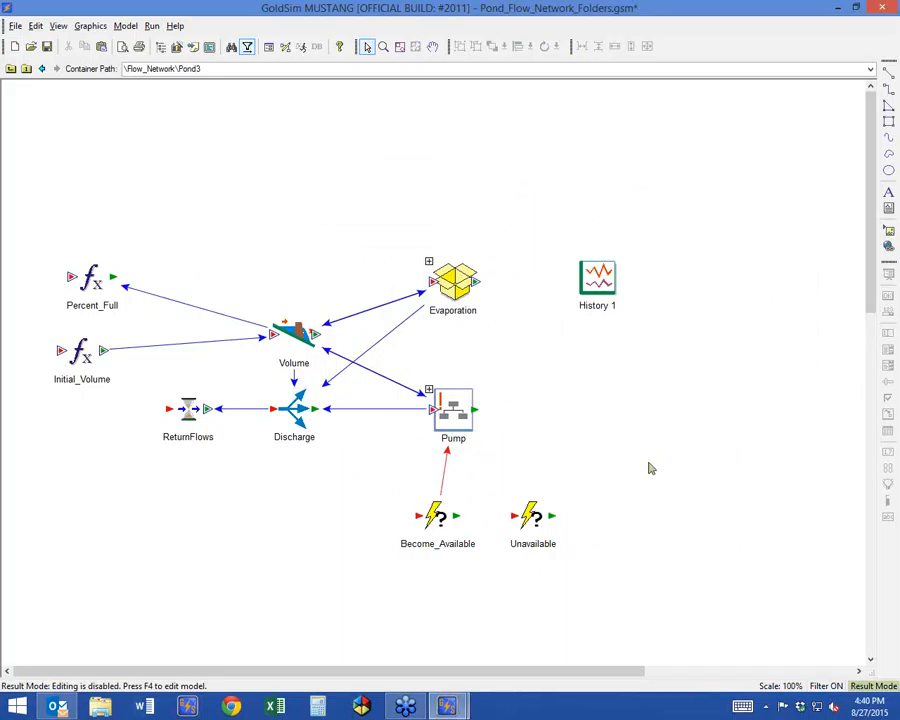
{"action": "key", "text": "F4"}
{"action": "key", "text": "Return"}
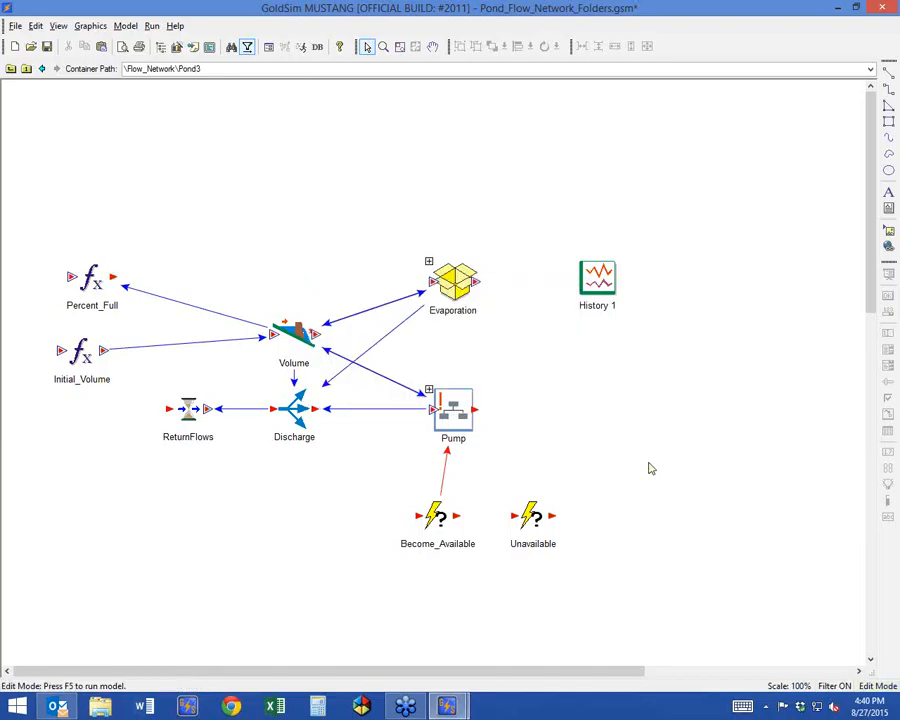
{"action": "right_click", "coordinate": [597, 415]}
{"action": "mouse_move", "coordinate": [597, 417]}
{"action": "mouse_move", "coordinate": [714, 474]}
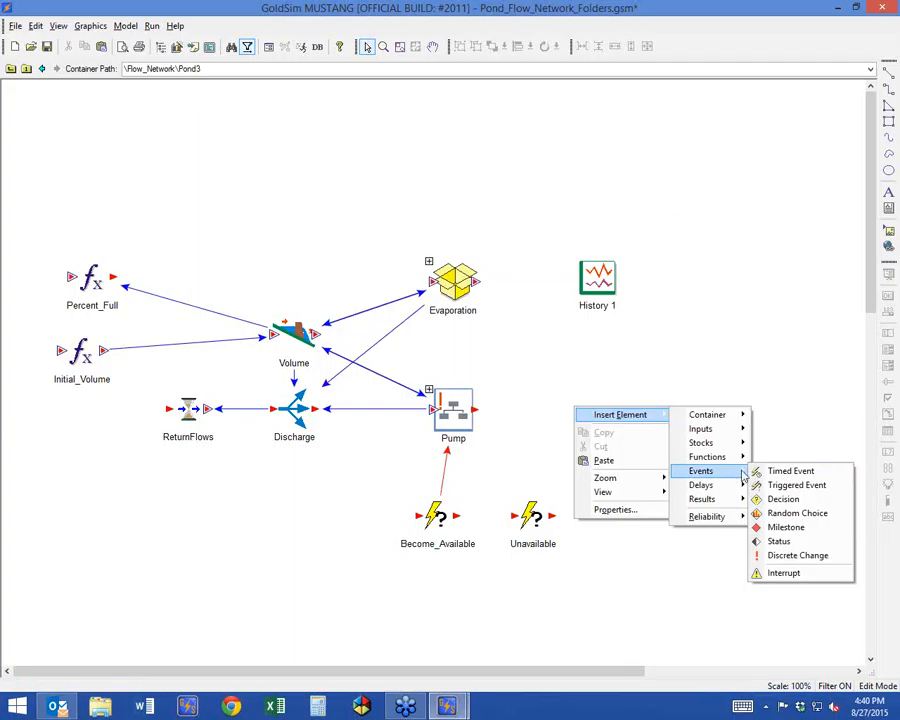
{"action": "left_click", "coordinate": [797, 485]}
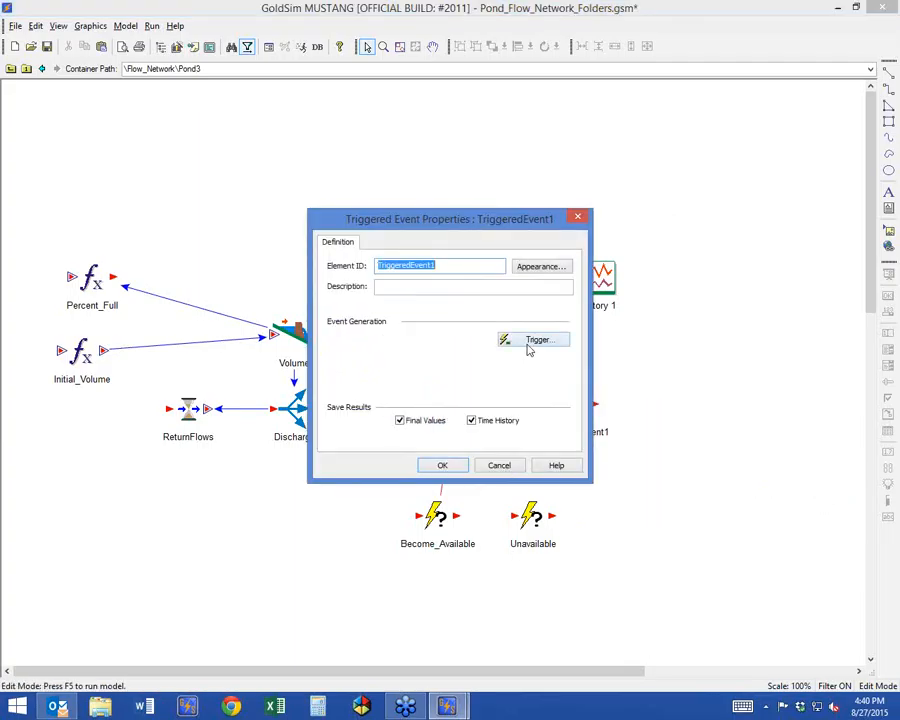
{"action": "left_click", "coordinate": [533, 340]}
{"action": "left_click_drag", "start_coordinate": [472, 271], "coordinate": [292, 370]}
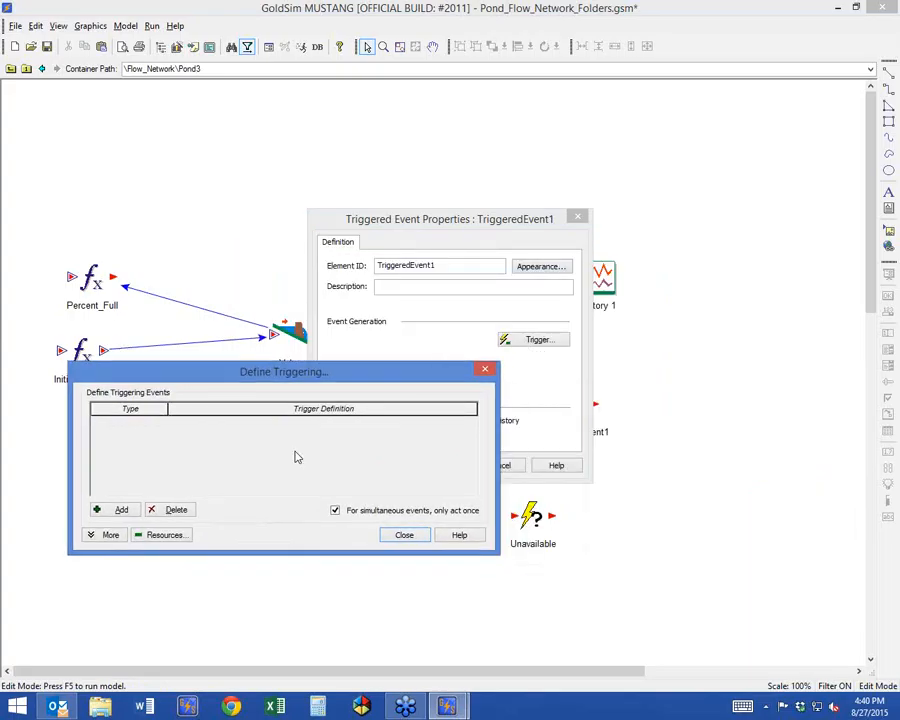
{"action": "left_click", "coordinate": [112, 511]}
{"action": "left_click", "coordinate": [160, 422]}
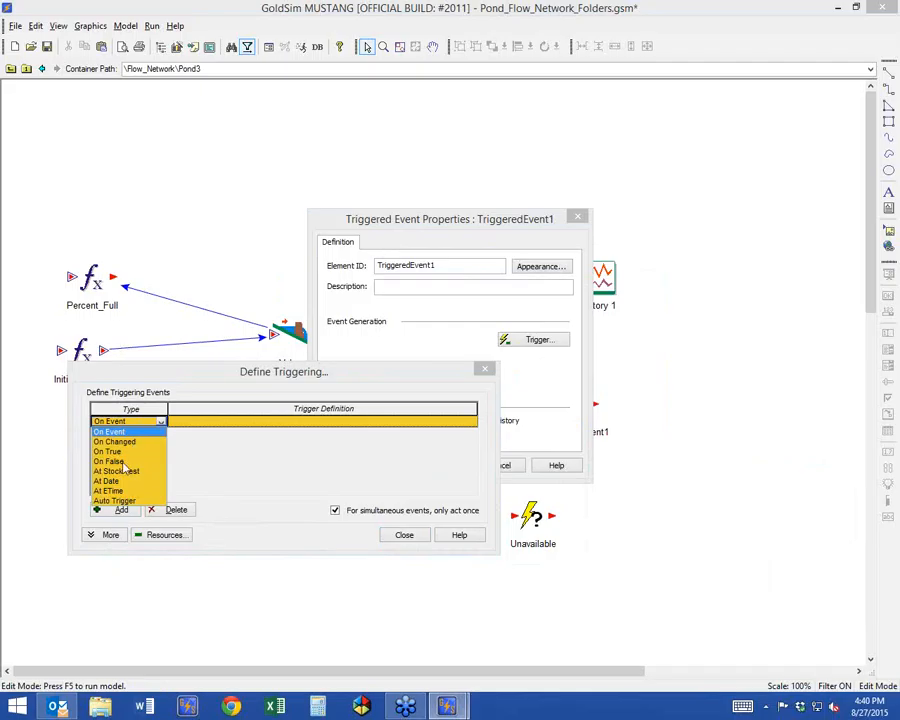
{"action": "left_click", "coordinate": [108, 491]}
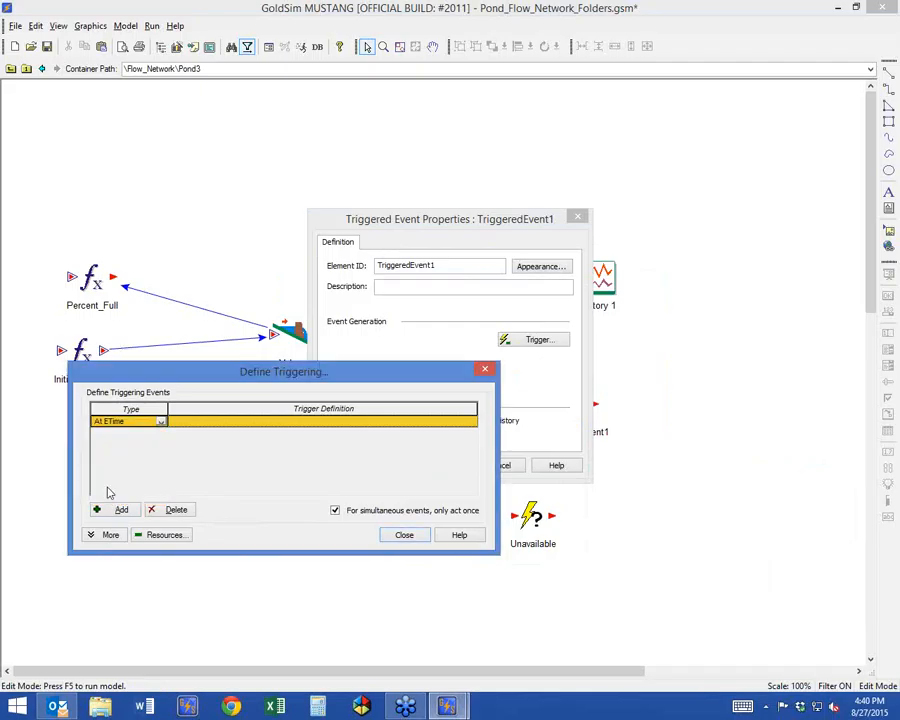
{"action": "left_click", "coordinate": [181, 424]}
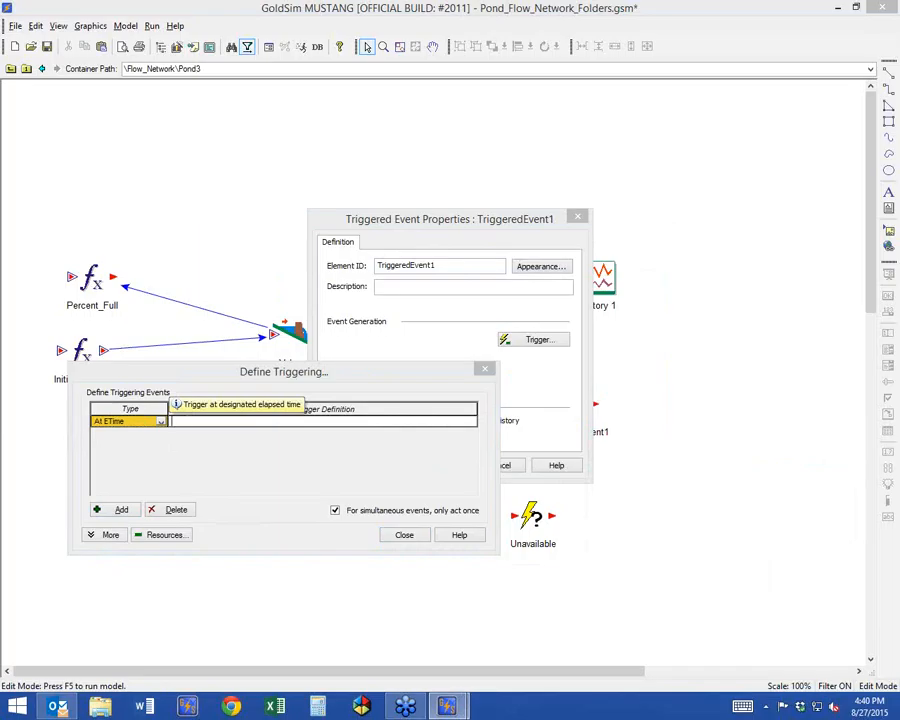
{"action": "type", "text": "50 d"}
{"action": "key", "text": "Return"}
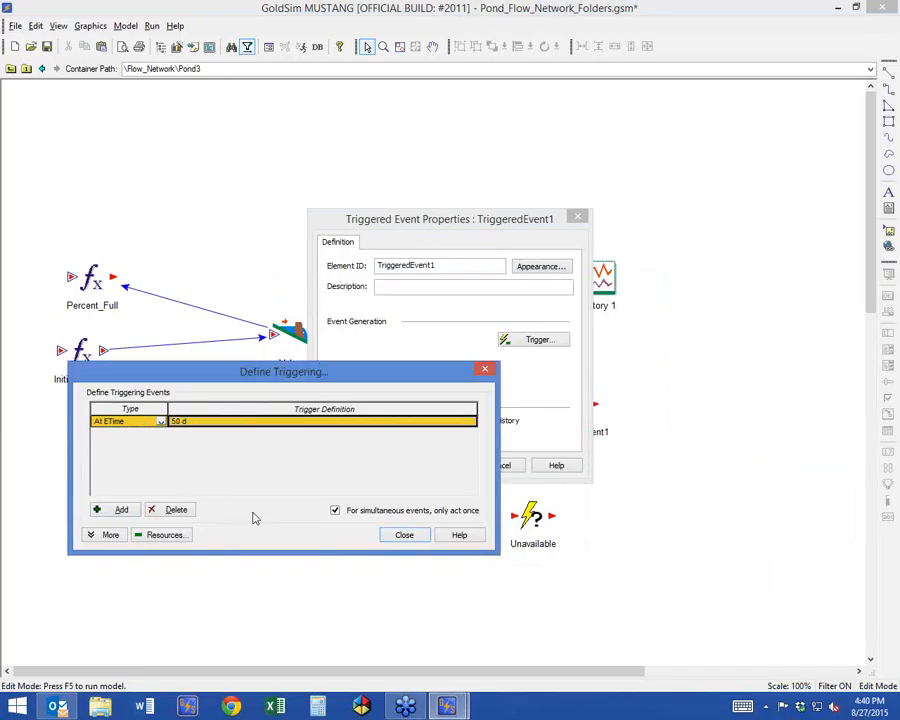
{"action": "left_click", "coordinate": [409, 540]}
{"action": "left_click", "coordinate": [577, 218]}
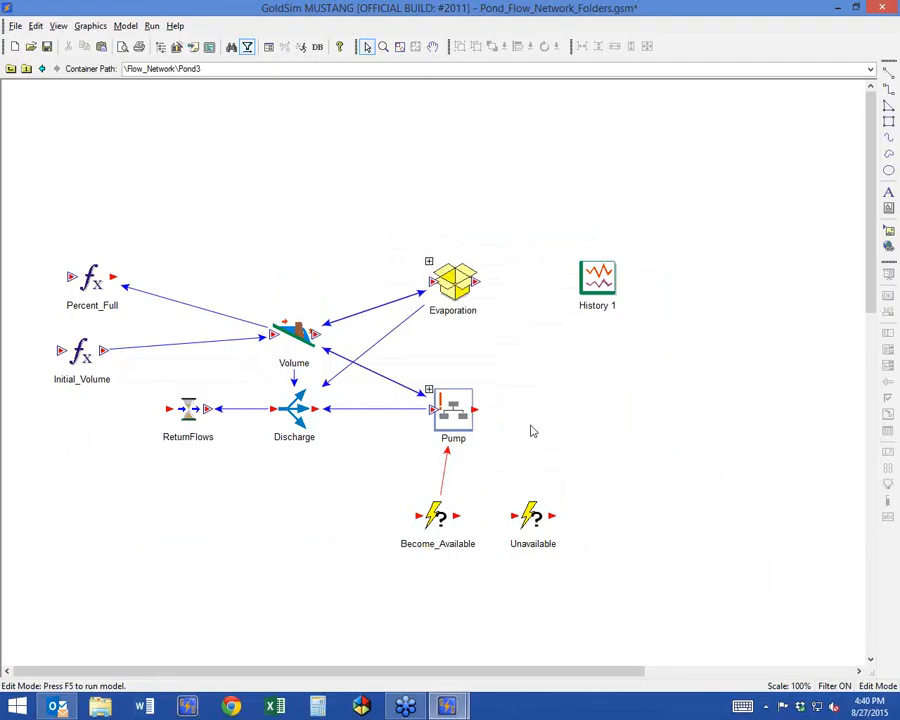
Move the Become_Available event slightly farther from the Unavailable event and rerun the model.
{"action": "left_click", "coordinate": [407, 515]}
{"action": "left_click_drag", "start_coordinate": [407, 515], "coordinate": [405, 515]}
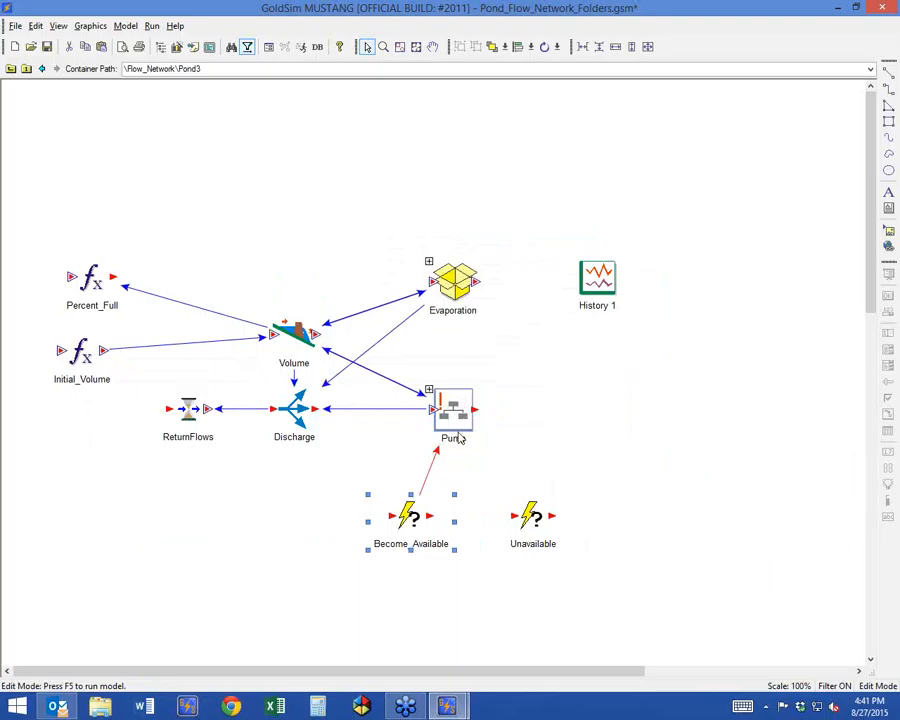
{"action": "left_click", "coordinate": [300, 46]}
{"action": "key", "text": "Return"}
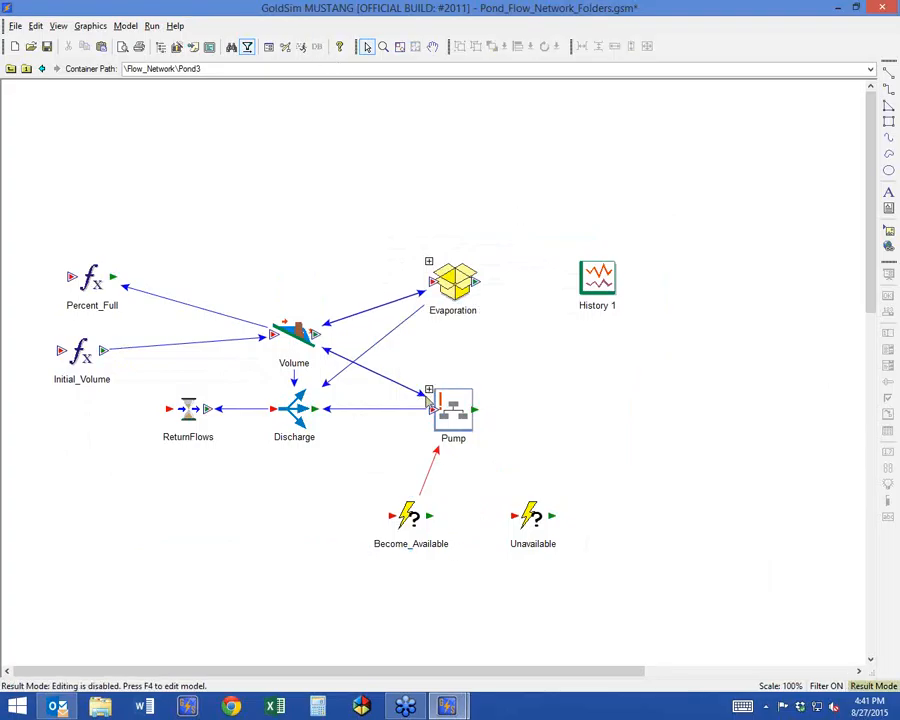
Open the Pump container and view the time history chart of Pump_Request.
{"action": "left_click", "coordinate": [428, 392]}
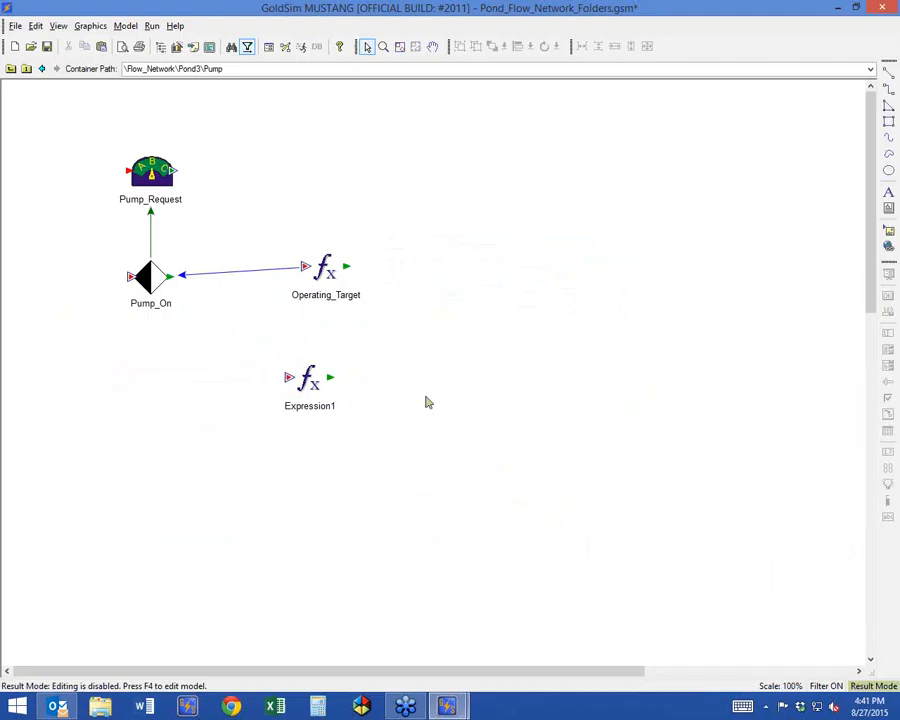
{"action": "right_click", "coordinate": [151, 165]}
{"action": "left_click", "coordinate": [190, 172]}
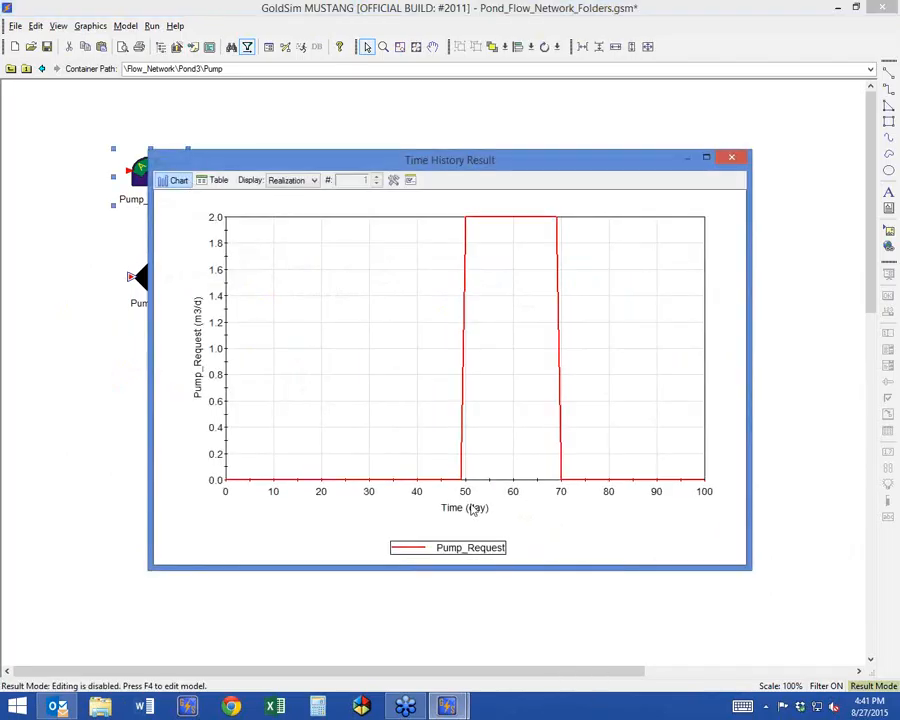
{"action": "mouse_move", "coordinate": [472, 226]}
{"action": "left_click_drag", "start_coordinate": [561, 169], "coordinate": [527, 82]}
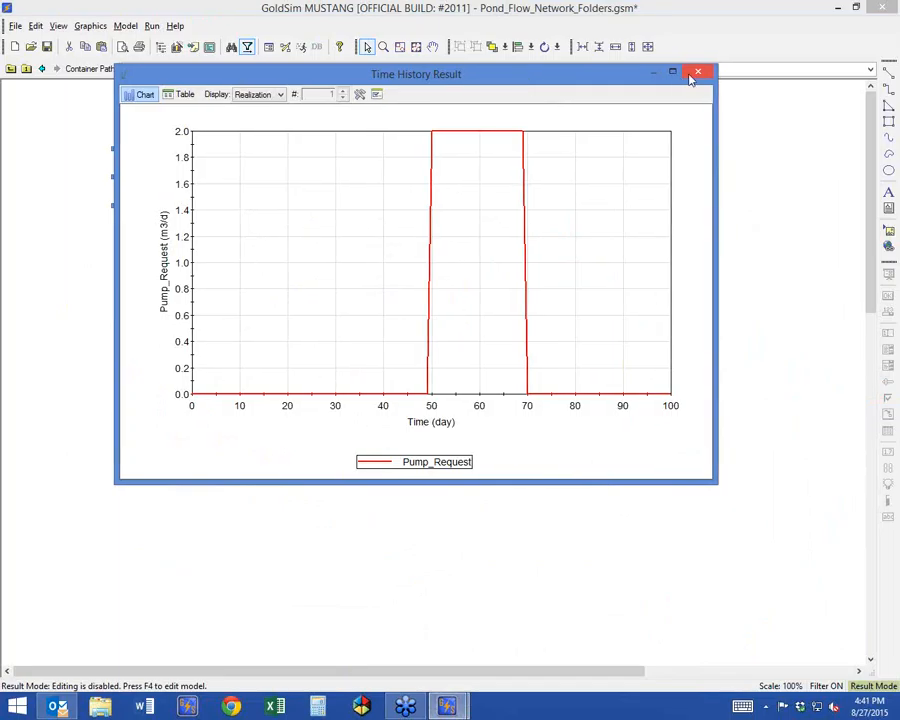
{"action": "left_click", "coordinate": [700, 72]}
Examine the triggers that set the Pump_On status to TRUE and to FALSE.
{"action": "double_click", "coordinate": [156, 296]}
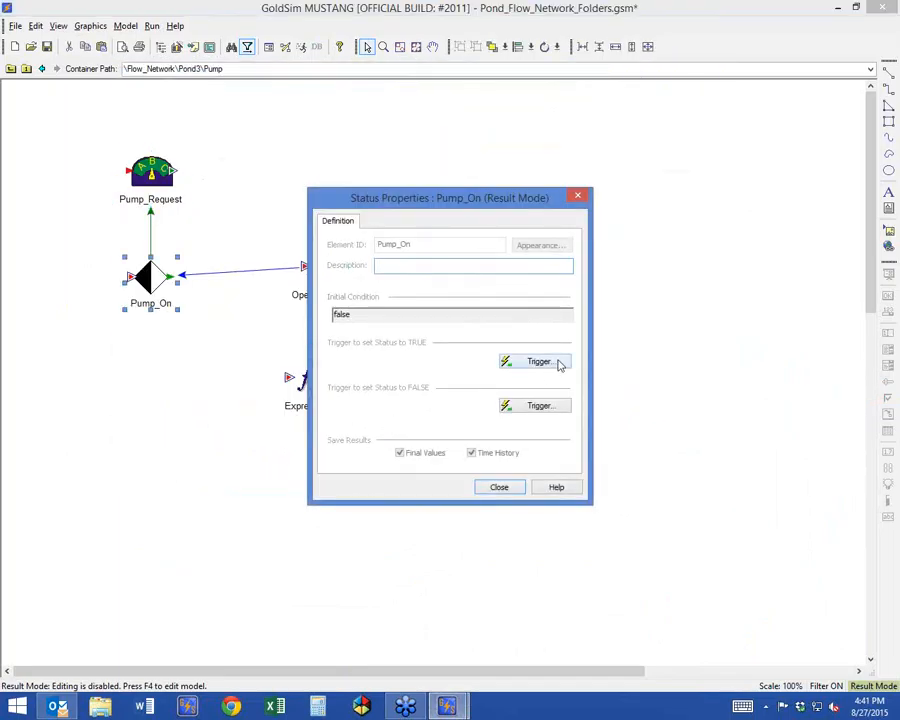
{"action": "left_click", "coordinate": [558, 362]}
{"action": "left_click", "coordinate": [568, 423]}
{"action": "left_click", "coordinate": [508, 463]}
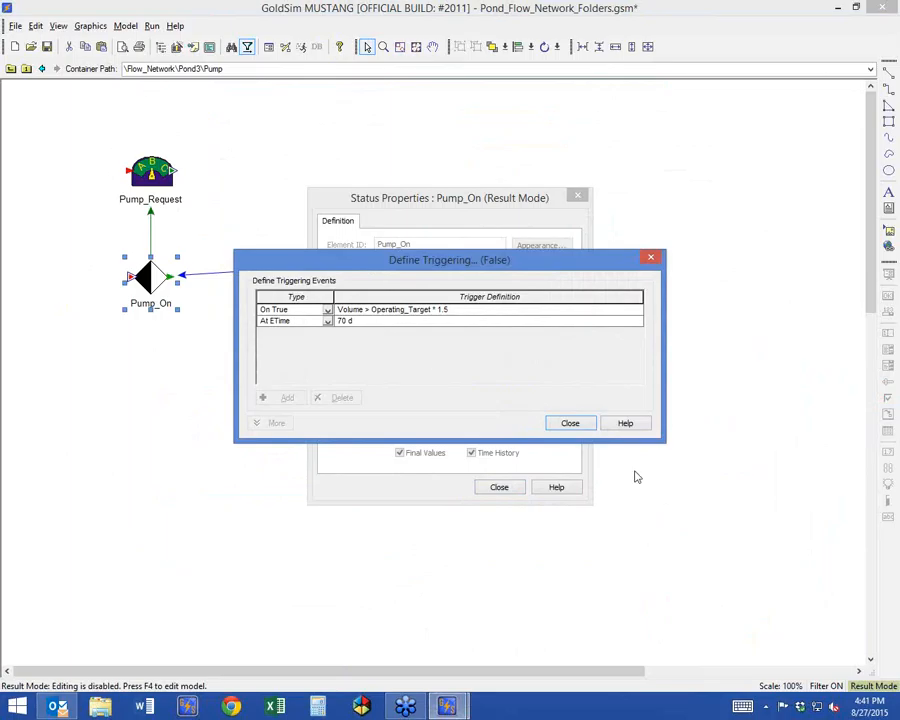
{"action": "left_click", "coordinate": [572, 425]}
{"action": "left_click", "coordinate": [496, 487]}
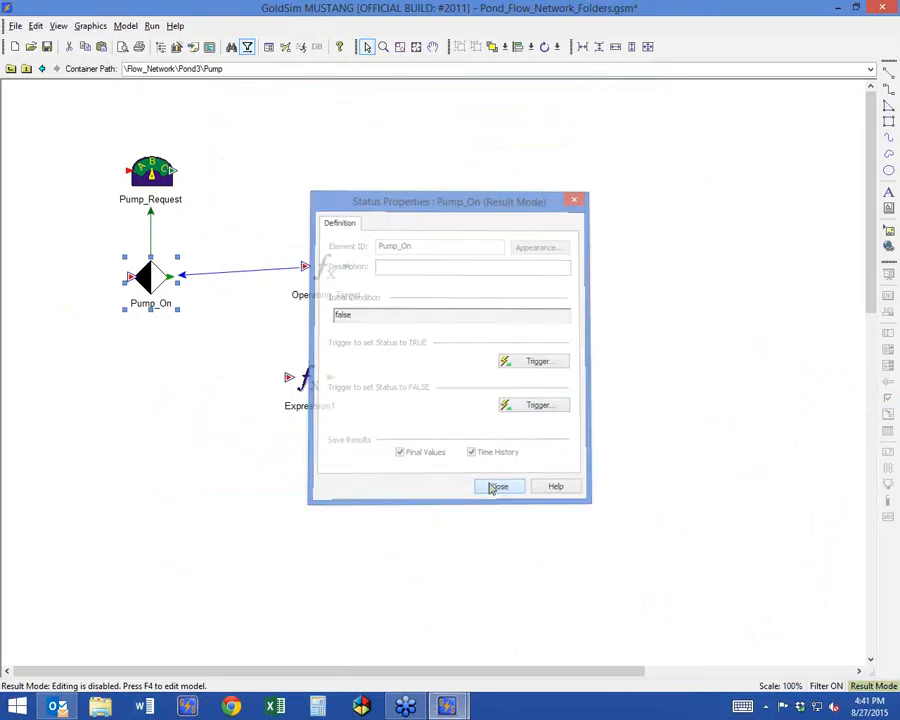
{"action": "double_click", "coordinate": [148, 278]}
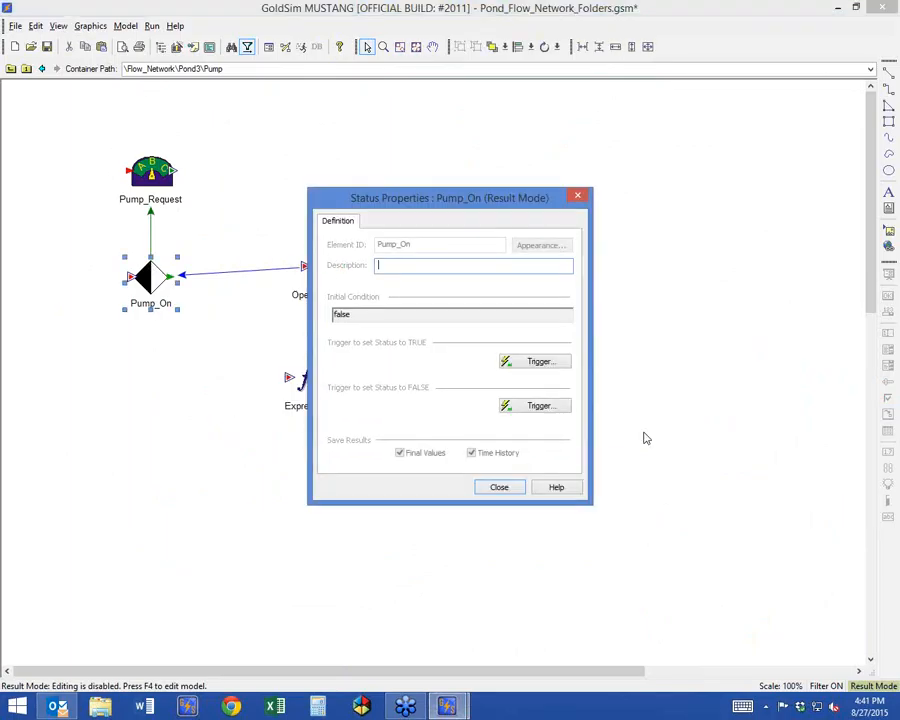
{"action": "left_click", "coordinate": [505, 406]}
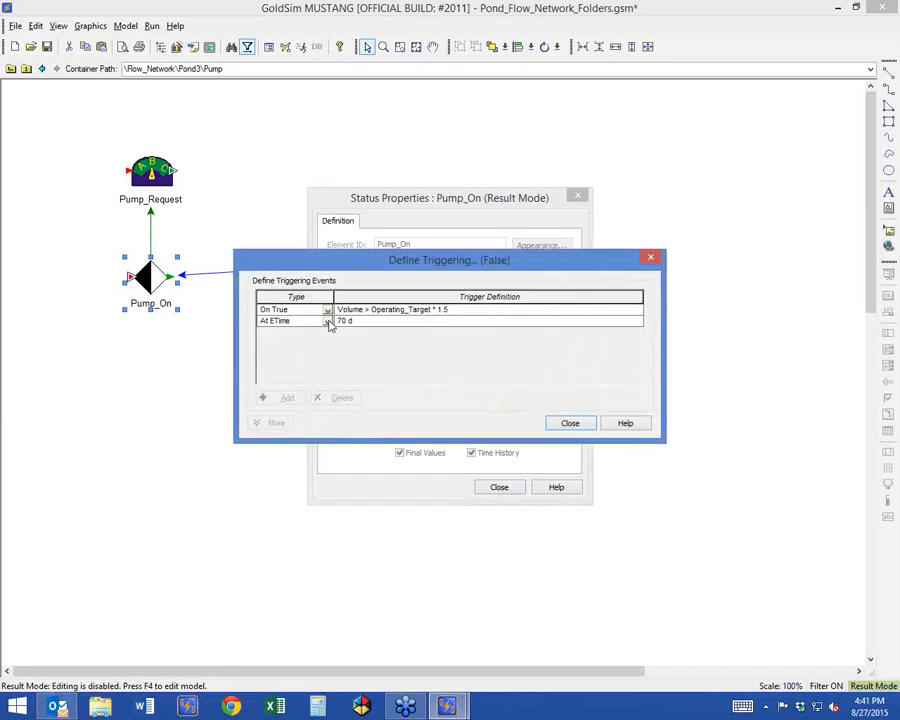
{"action": "left_click", "coordinate": [571, 425]}
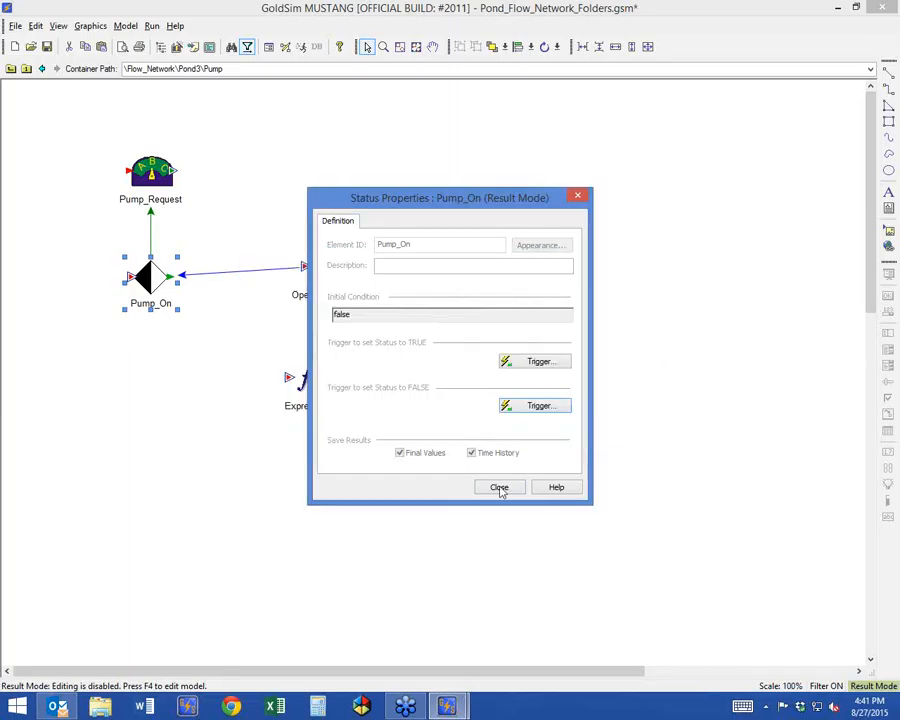
{"action": "left_click", "coordinate": [499, 487]}
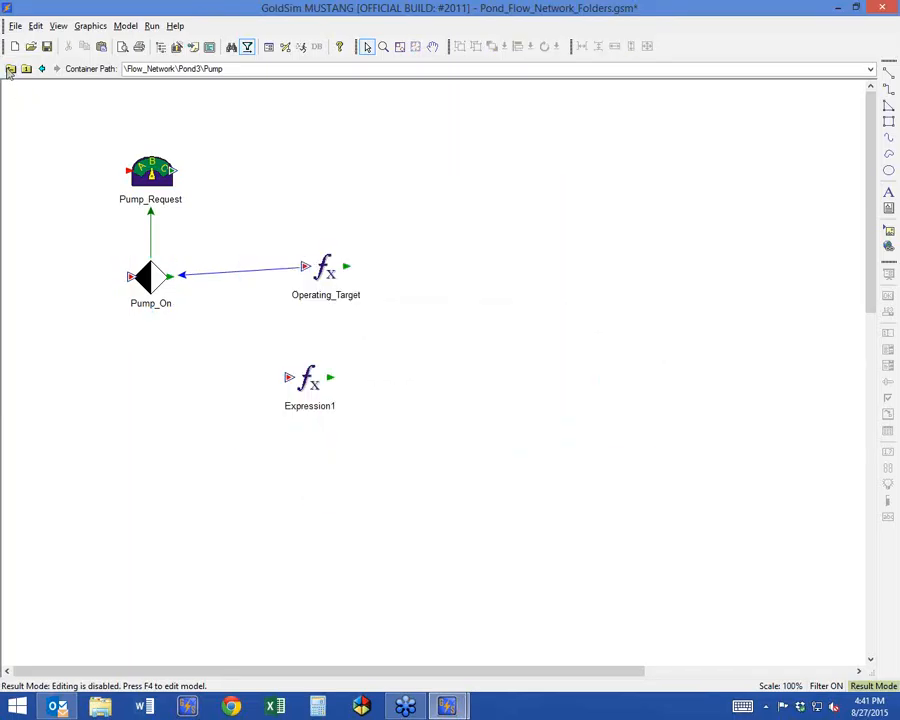
Check the Pump_Request time history again against the Pump_On trigger conditions.
{"action": "right_click", "coordinate": [155, 173]}
{"action": "left_click", "coordinate": [178, 192]}
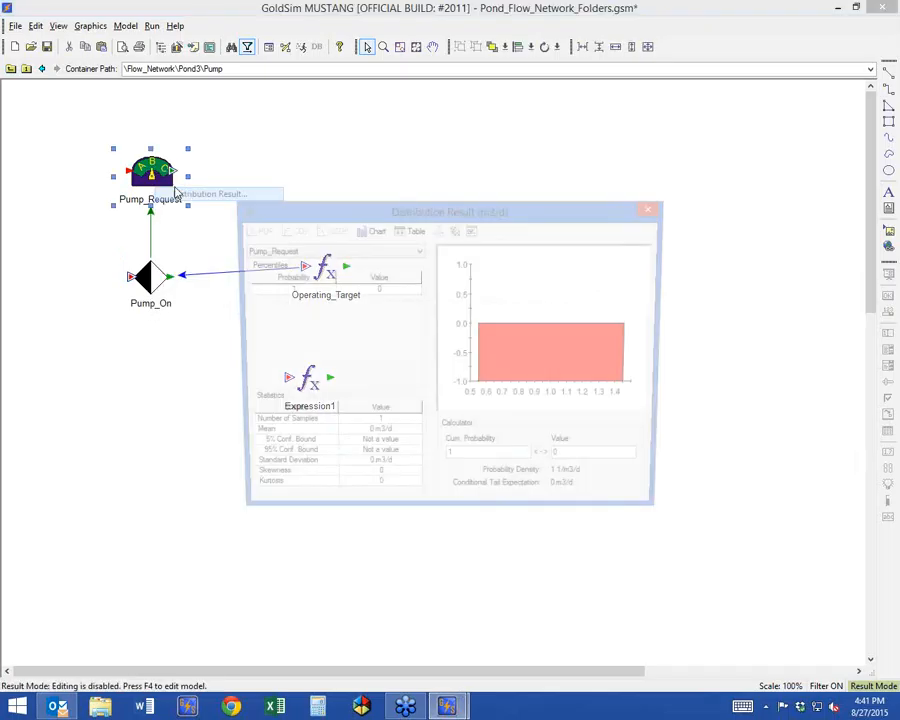
{"action": "right_click", "coordinate": [155, 172]}
{"action": "left_click", "coordinate": [205, 179]}
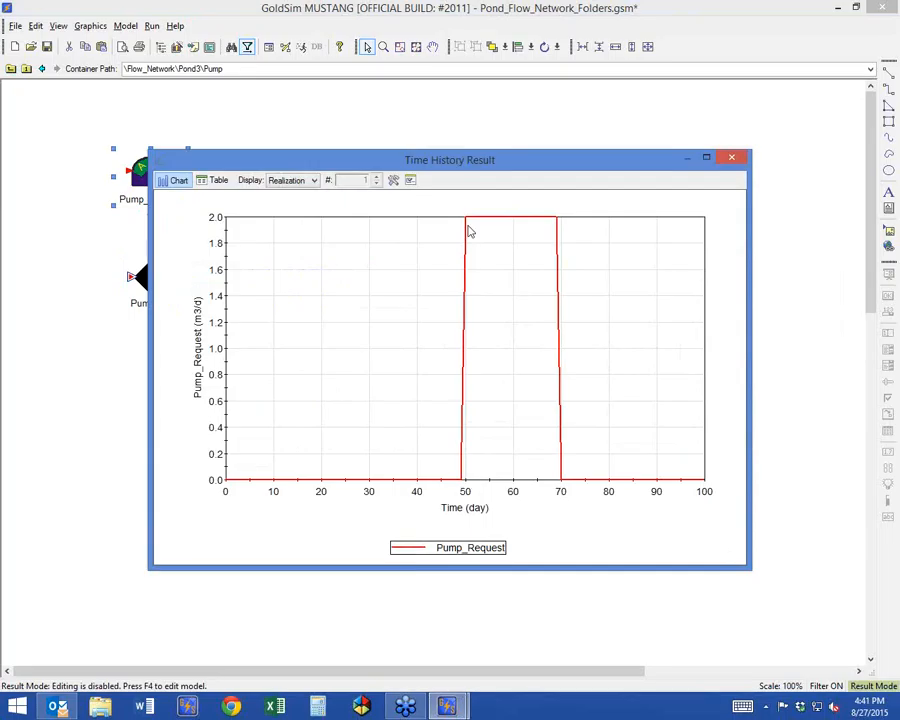
{"action": "mouse_move", "coordinate": [468, 220]}
{"action": "left_click", "coordinate": [732, 159]}
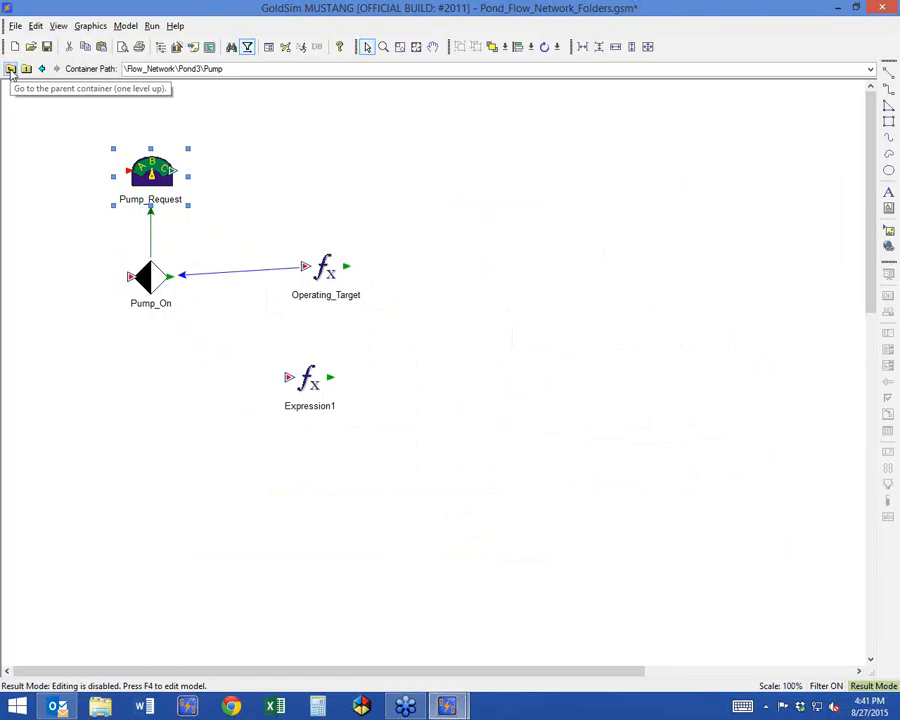
View the time history chart of Expression1 in the Pump container, then return to the Pond3 container.
{"action": "right_click", "coordinate": [307, 378]}
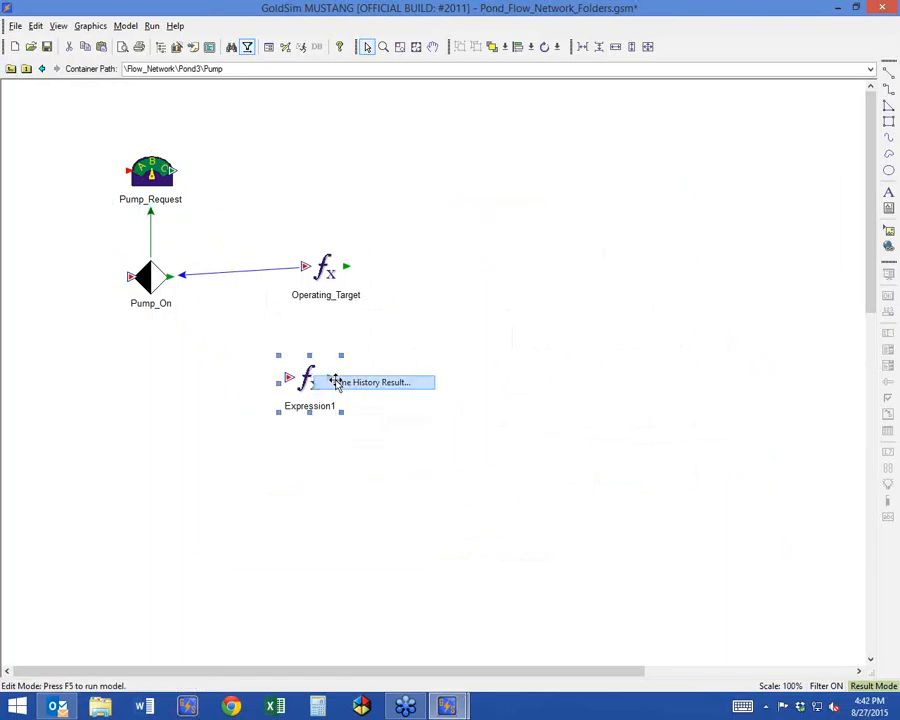
{"action": "left_click", "coordinate": [338, 383]}
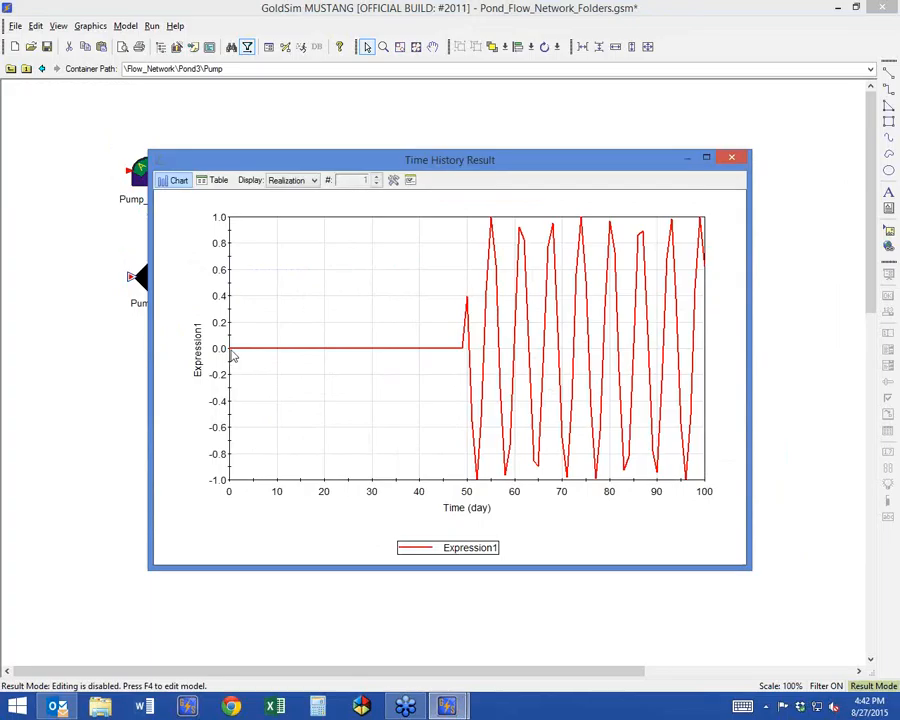
{"action": "mouse_move", "coordinate": [232, 355]}
{"action": "left_click", "coordinate": [728, 158]}
{"action": "left_click", "coordinate": [99, 158]}
{"action": "left_click", "coordinate": [10, 68]}
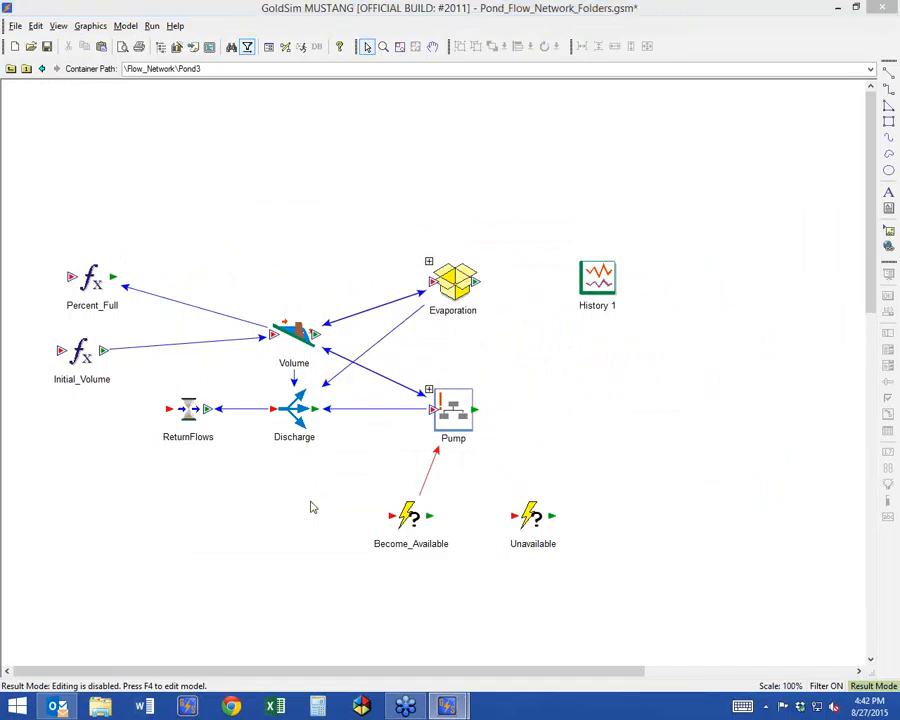
Add an On Event deactivation trigger to the Pump container's conditionality, defined by the Unavailable event.
{"action": "key", "text": "F4"}
{"action": "left_click", "coordinate": [452, 408]}
{"action": "double_click", "coordinate": [452, 405]}
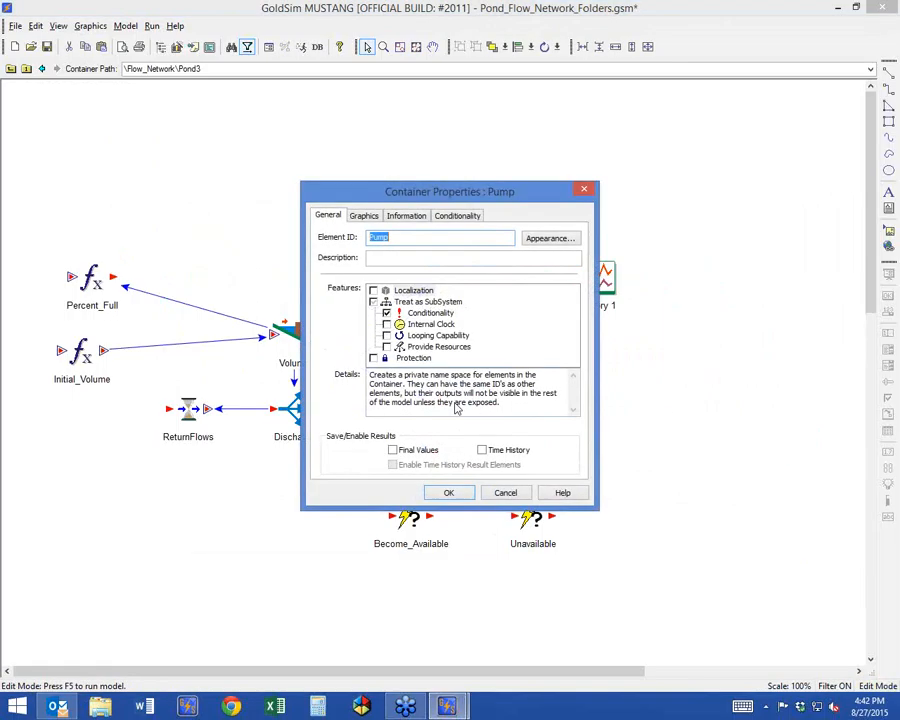
{"action": "left_click", "coordinate": [452, 216]}
{"action": "left_click", "coordinate": [533, 384]}
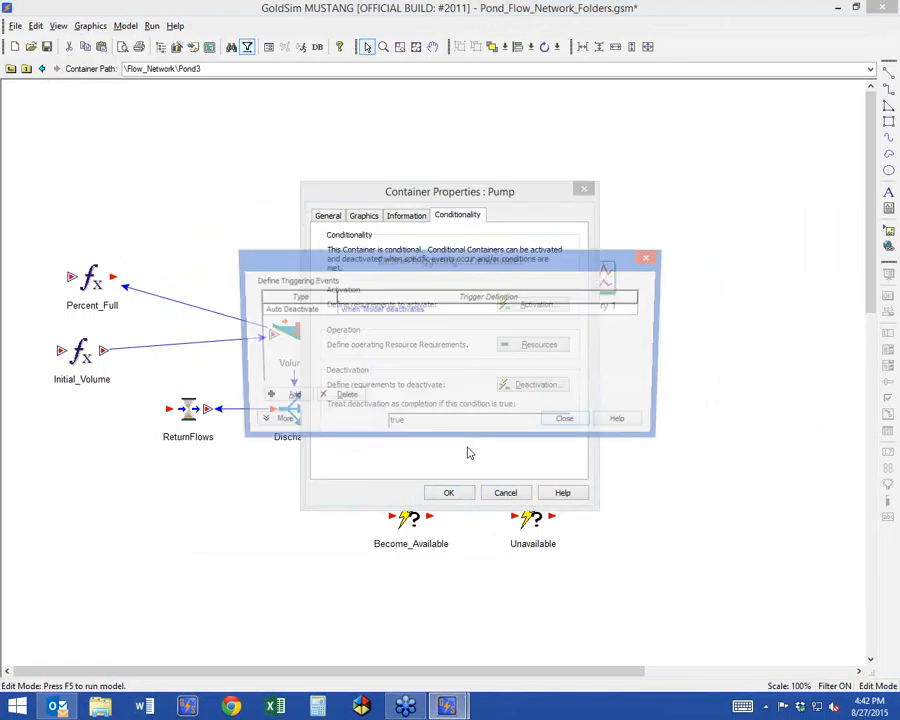
{"action": "left_click", "coordinate": [284, 398]}
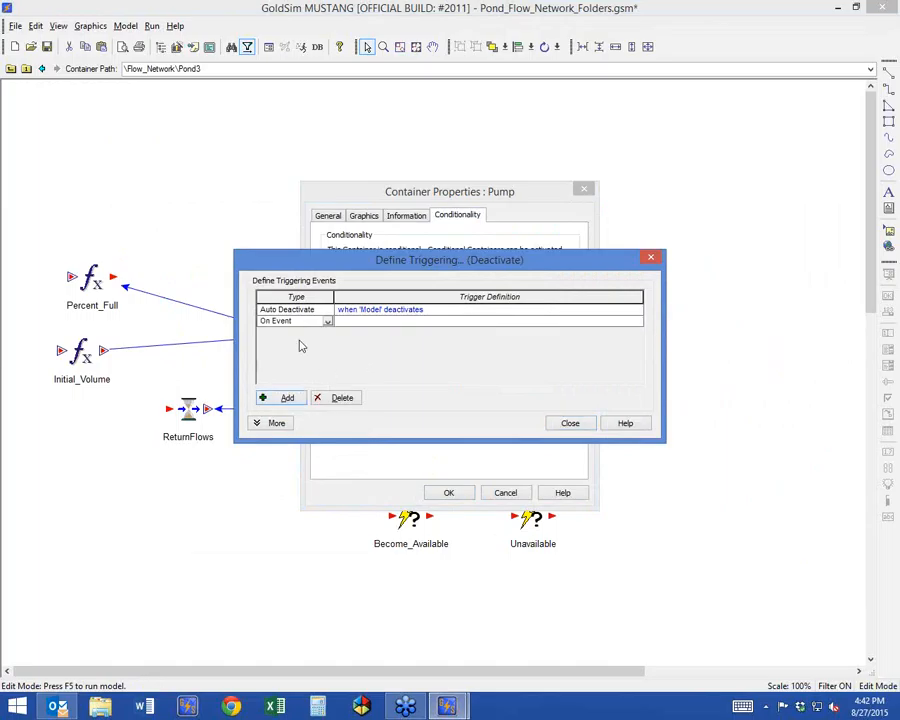
{"action": "left_click", "coordinate": [361, 322]}
{"action": "type", "text": "un"}
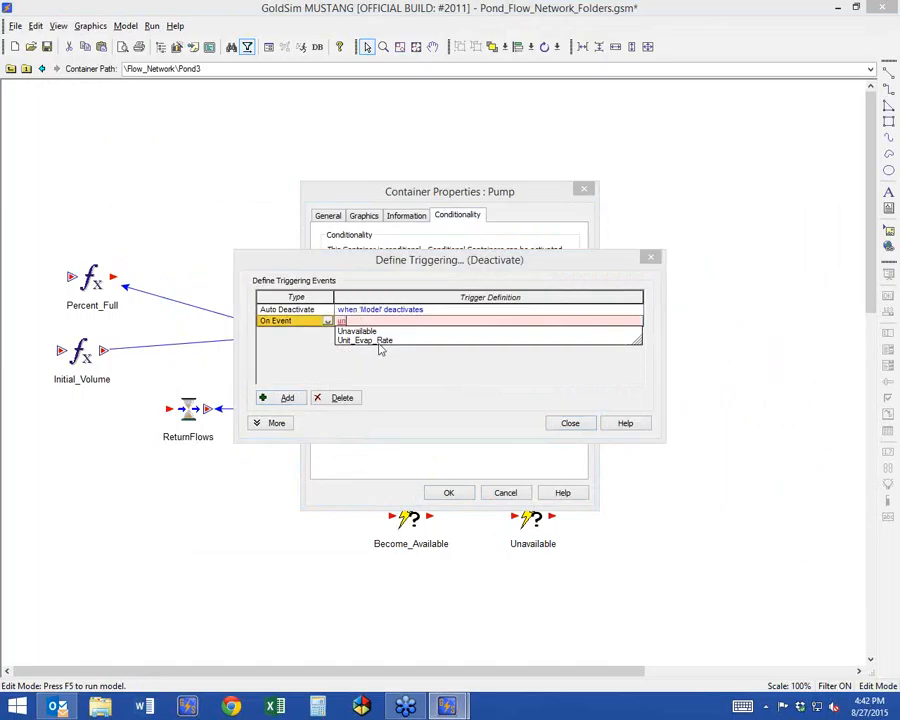
{"action": "double_click", "coordinate": [367, 332]}
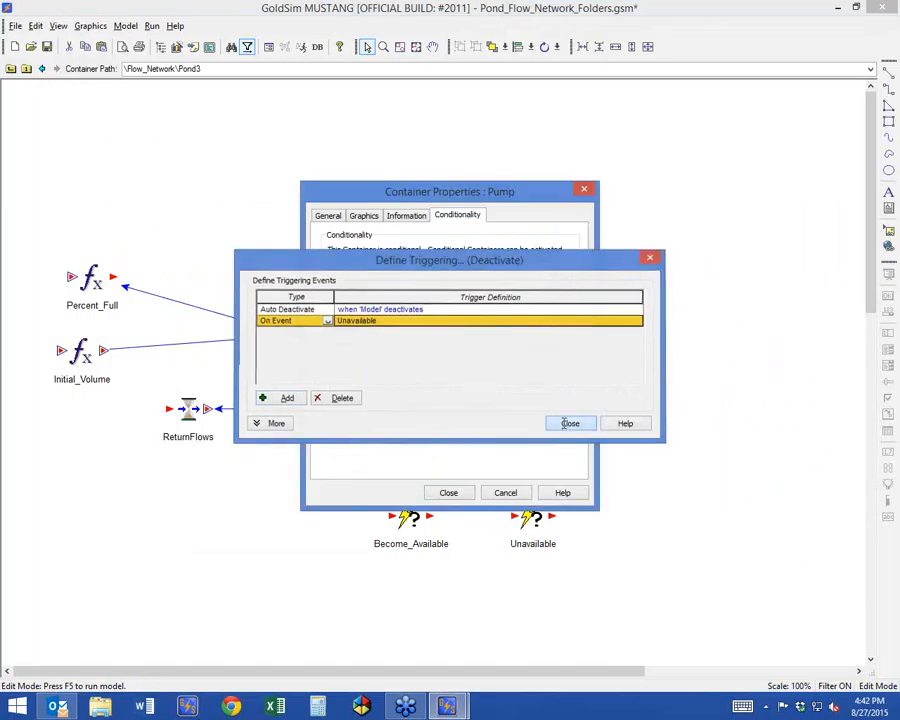
{"action": "left_click", "coordinate": [563, 423]}
{"action": "left_click", "coordinate": [394, 488]}
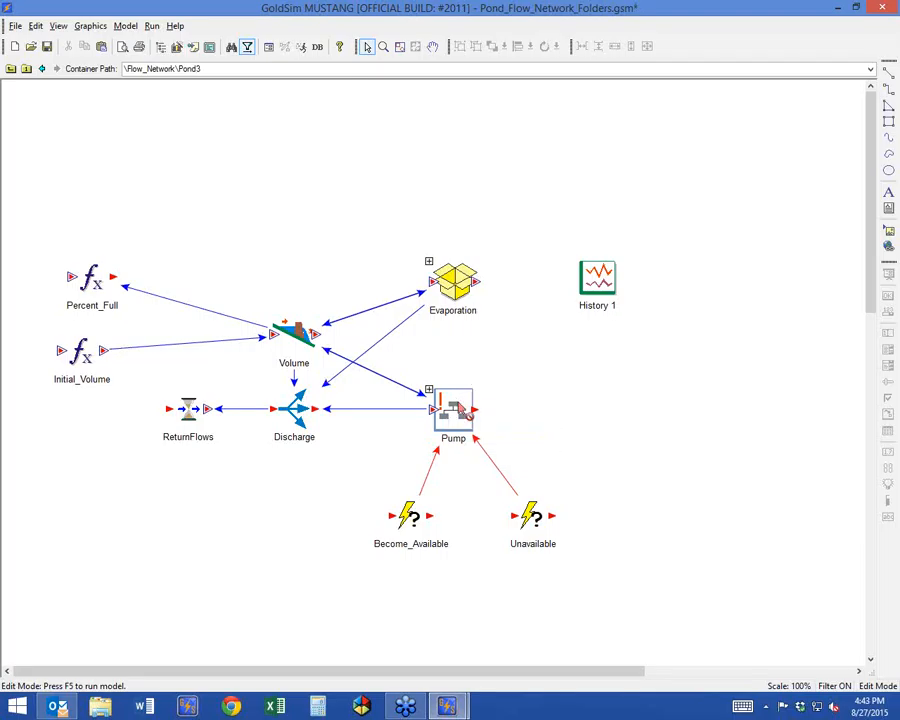
Rerun the model and view the time history chart of Expression1 inside the Pump container.
{"action": "key", "text": "F5"}
{"action": "key", "text": "Return"}
{"action": "double_click", "coordinate": [430, 395]}
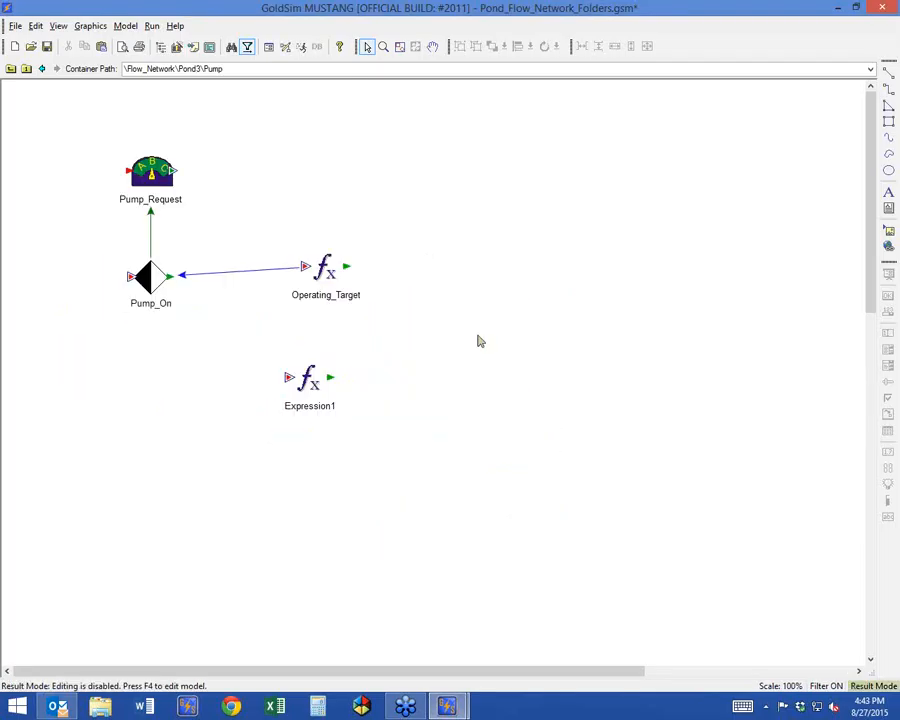
{"action": "double_click", "coordinate": [310, 380]}
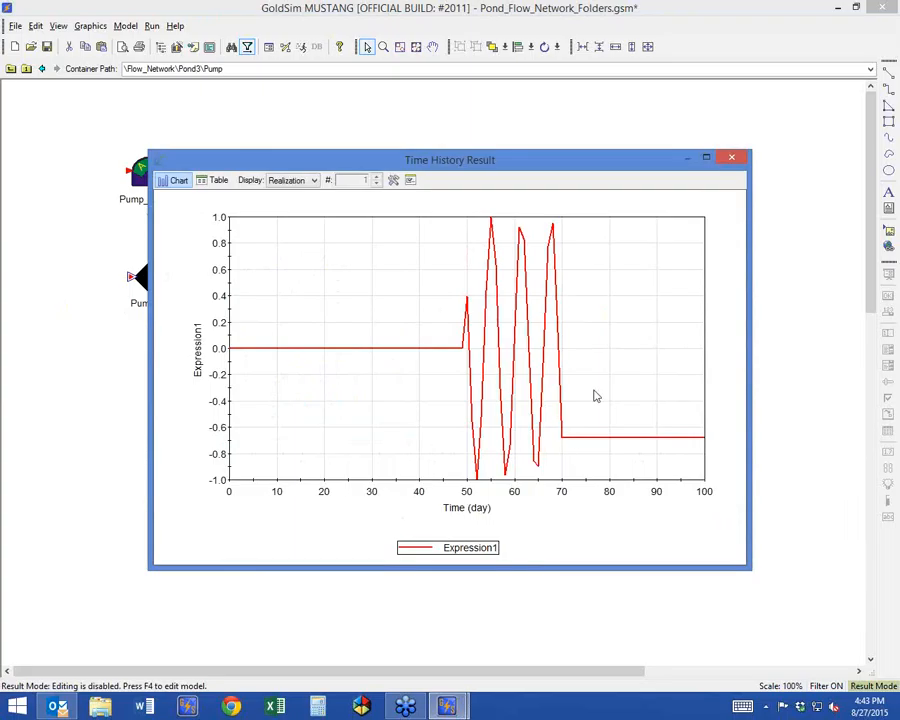
{"action": "left_click", "coordinate": [732, 157]}
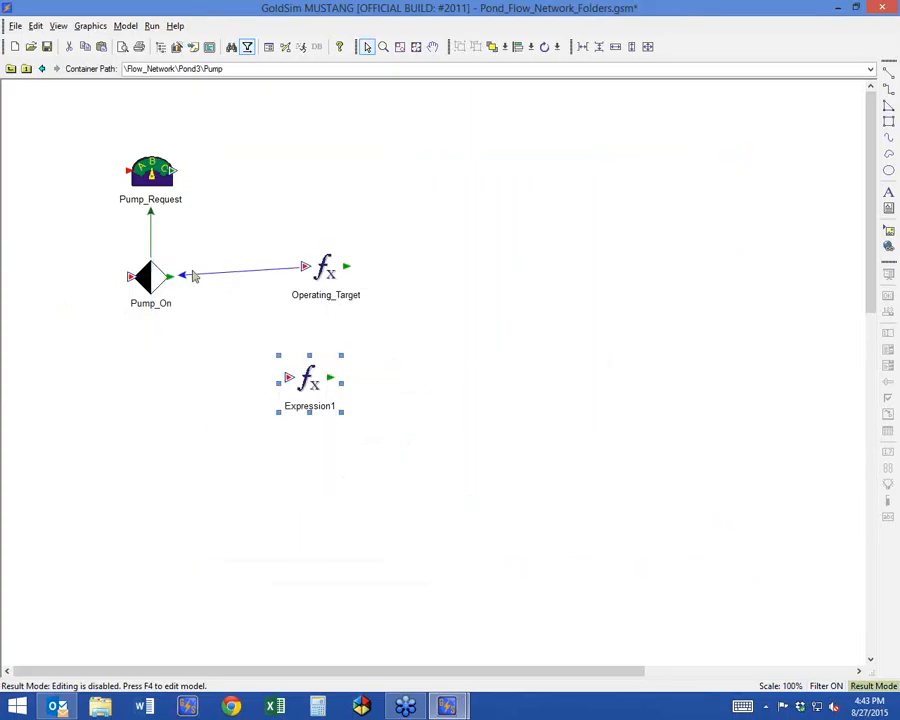
{"action": "mouse_move", "coordinate": [191, 272]}
{"action": "left_click", "coordinate": [73, 446]}
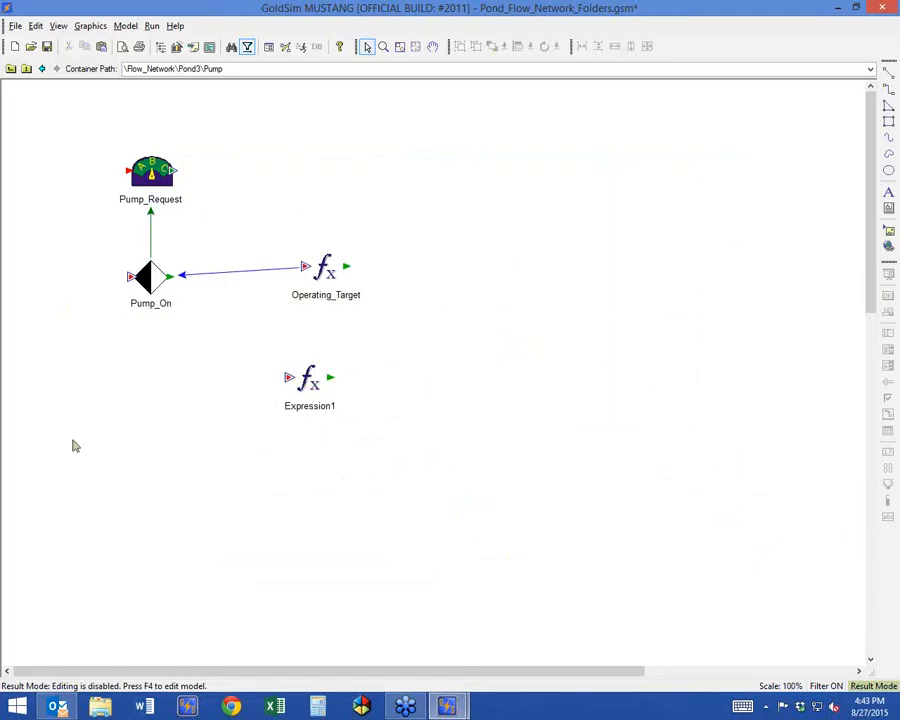
Delete the At ETime trigger of 70 d from the triggers that set Pump_On to FALSE.
{"action": "key", "text": "F4"}
{"action": "double_click", "coordinate": [122, 300]}
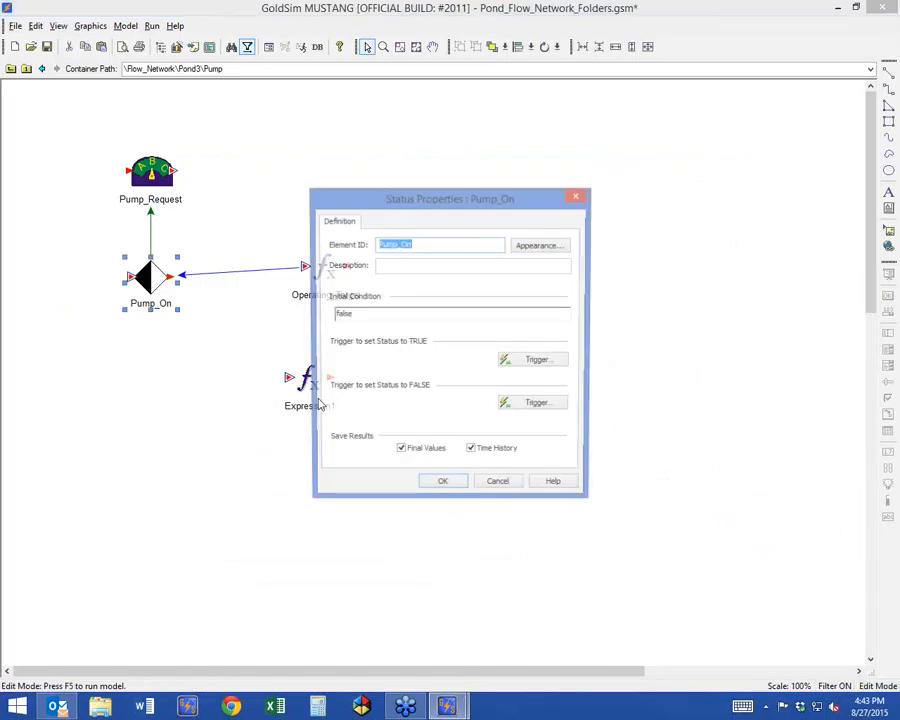
{"action": "left_click", "coordinate": [512, 406]}
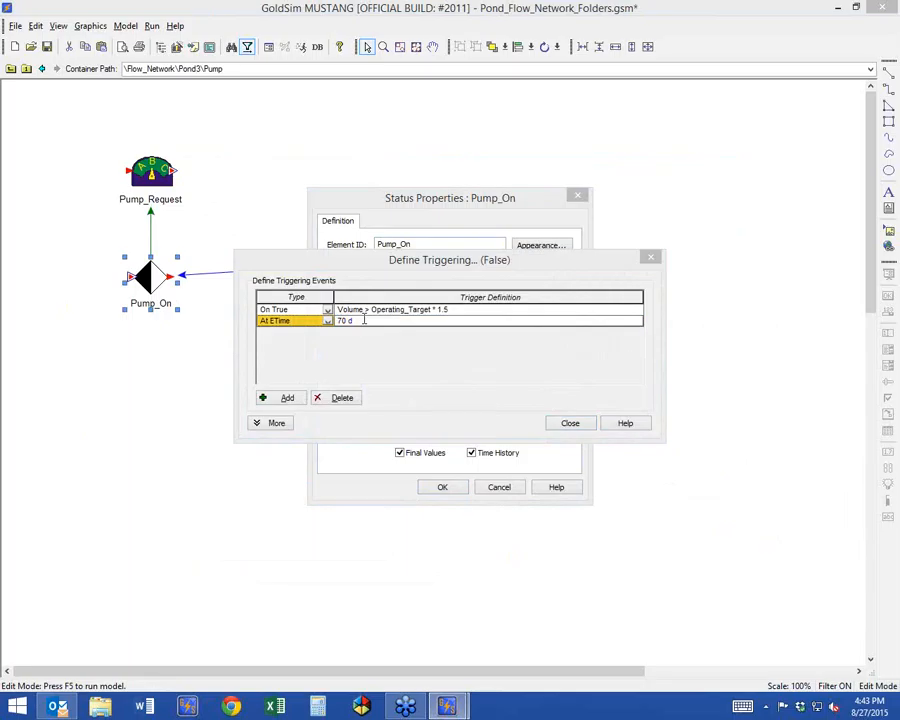
{"action": "left_click", "coordinate": [332, 397]}
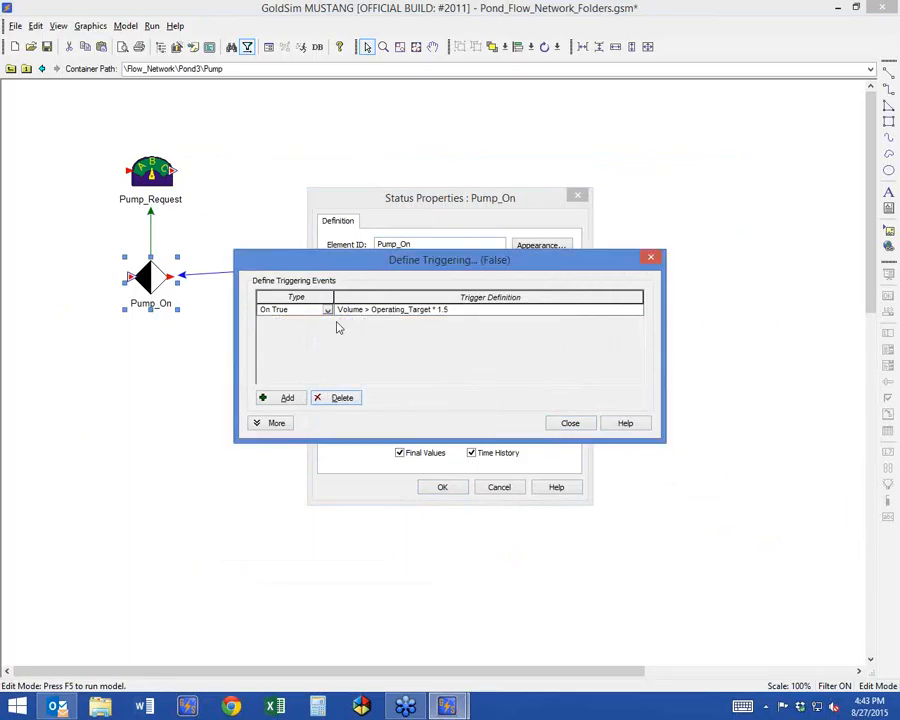
{"action": "left_click", "coordinate": [570, 423]}
{"action": "left_click", "coordinate": [441, 485]}
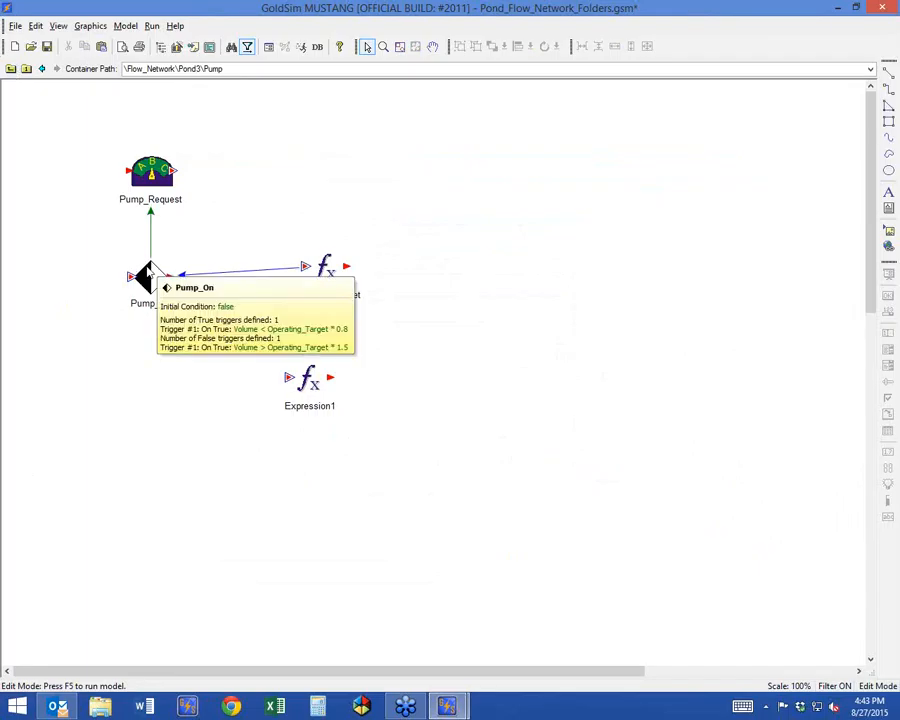
Run the model again and view the time history chart of the Pump_On status.
{"action": "key", "text": "F5"}
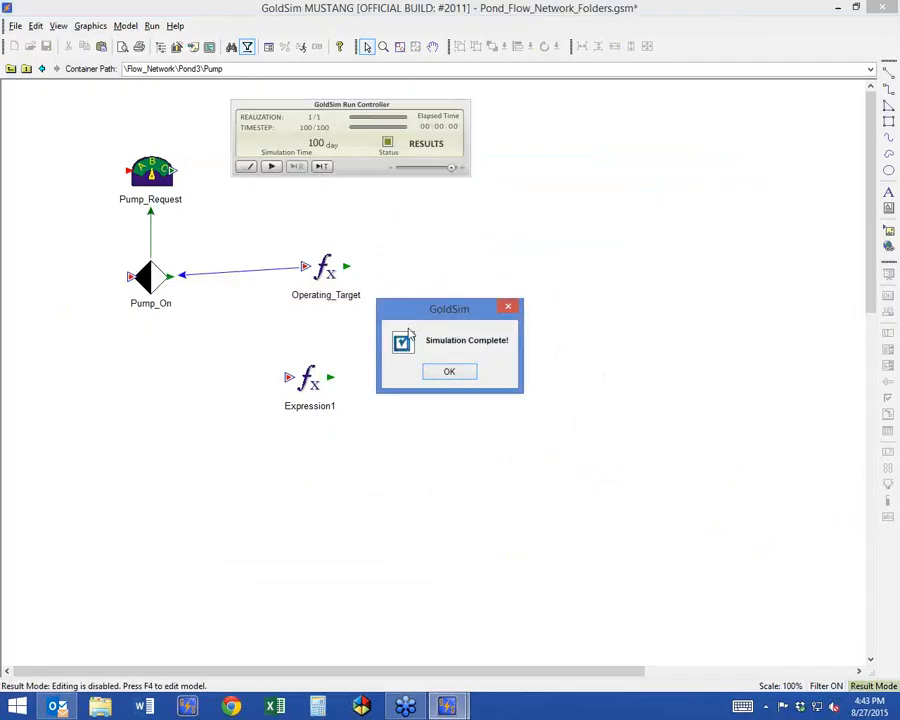
{"action": "left_click", "coordinate": [446, 372]}
{"action": "double_click", "coordinate": [150, 280]}
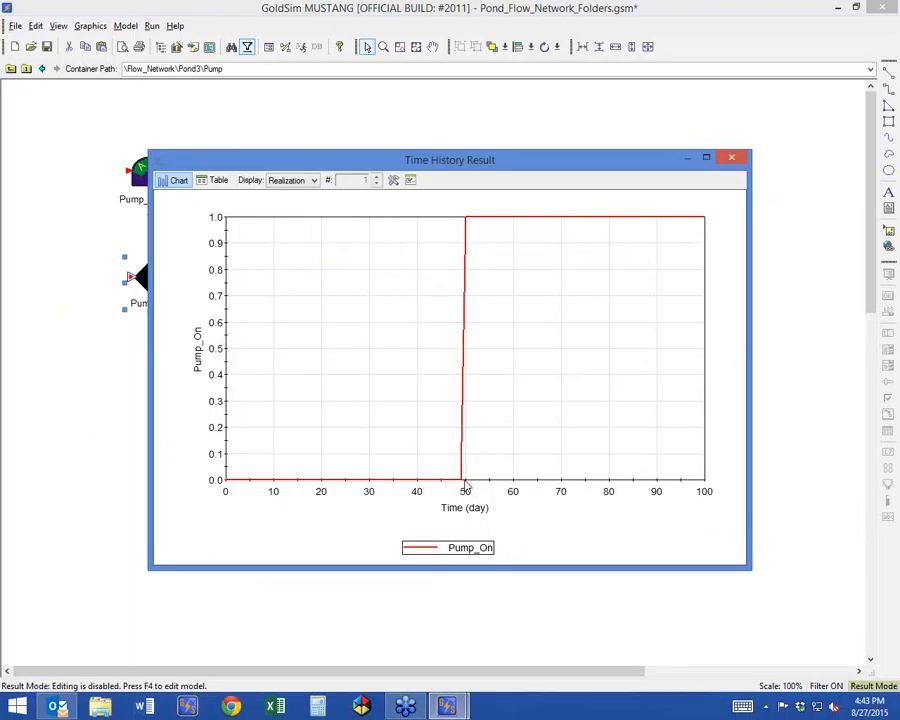
{"action": "mouse_move", "coordinate": [494, 222]}
{"action": "left_click", "coordinate": [731, 158]}
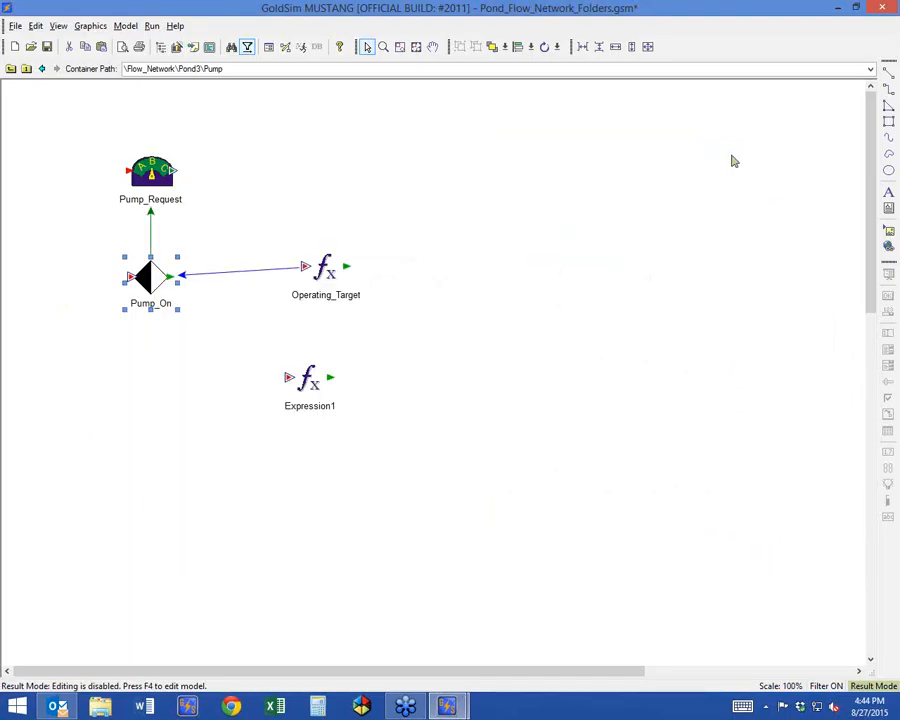
Return to the Pond3 container and view the time history chart of its Volume element.
{"action": "left_click", "coordinate": [11, 68]}
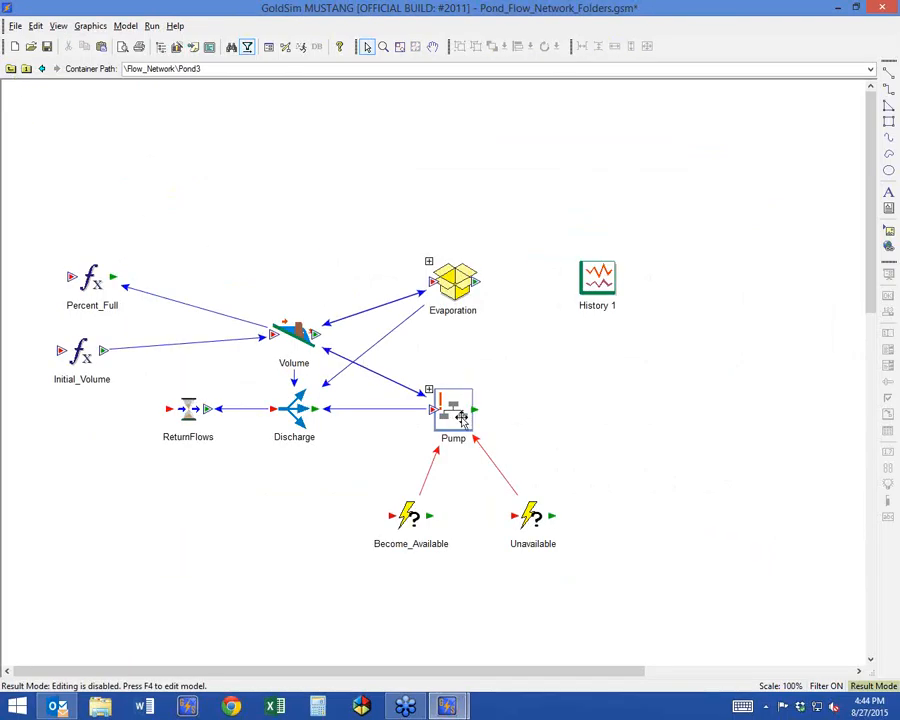
{"action": "right_click", "coordinate": [263, 321]}
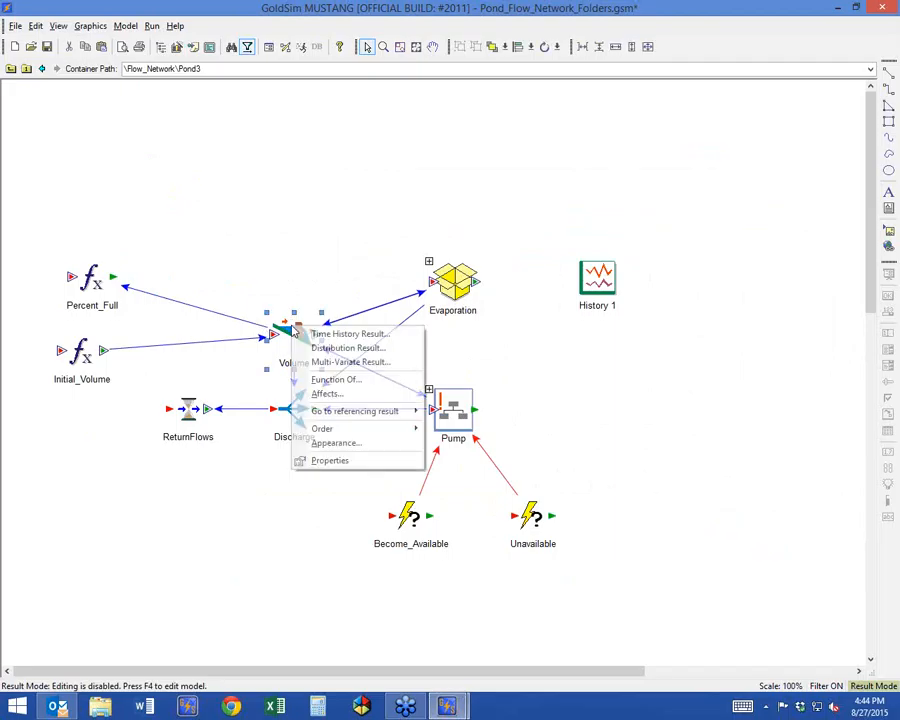
{"action": "left_click", "coordinate": [330, 333]}
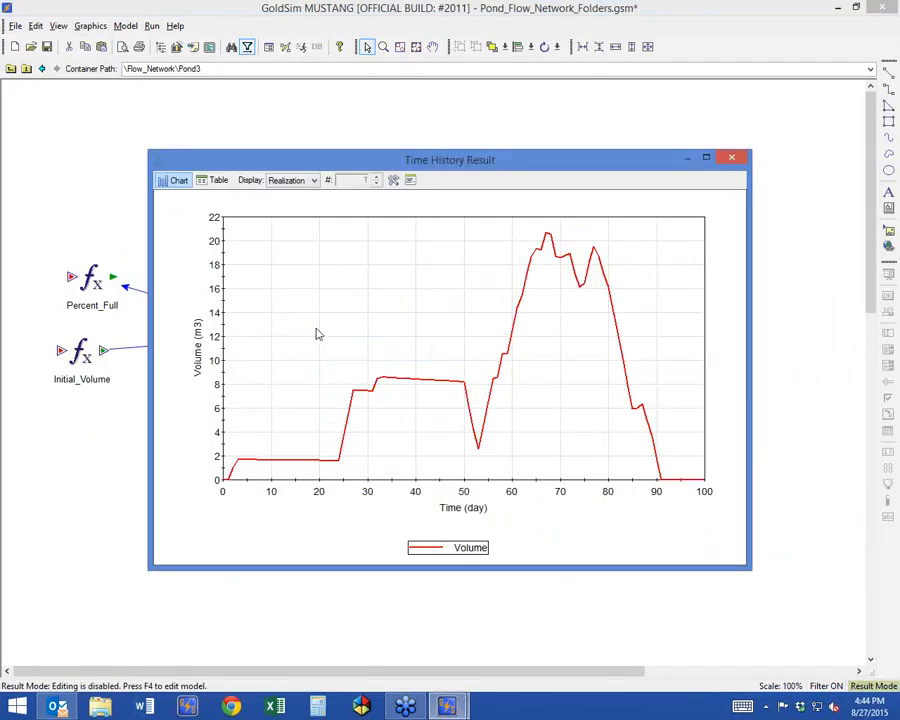
{"action": "left_click", "coordinate": [731, 157]}
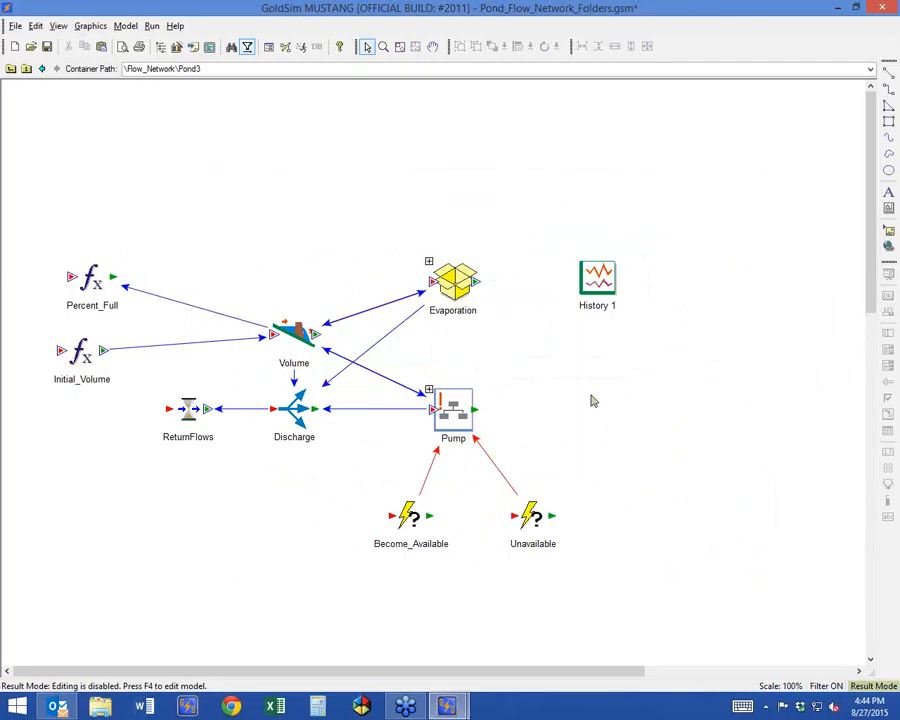
Switch the model back to edit mode and check which features are enabled in the Pump container's properties.
{"action": "key", "text": "F4"}
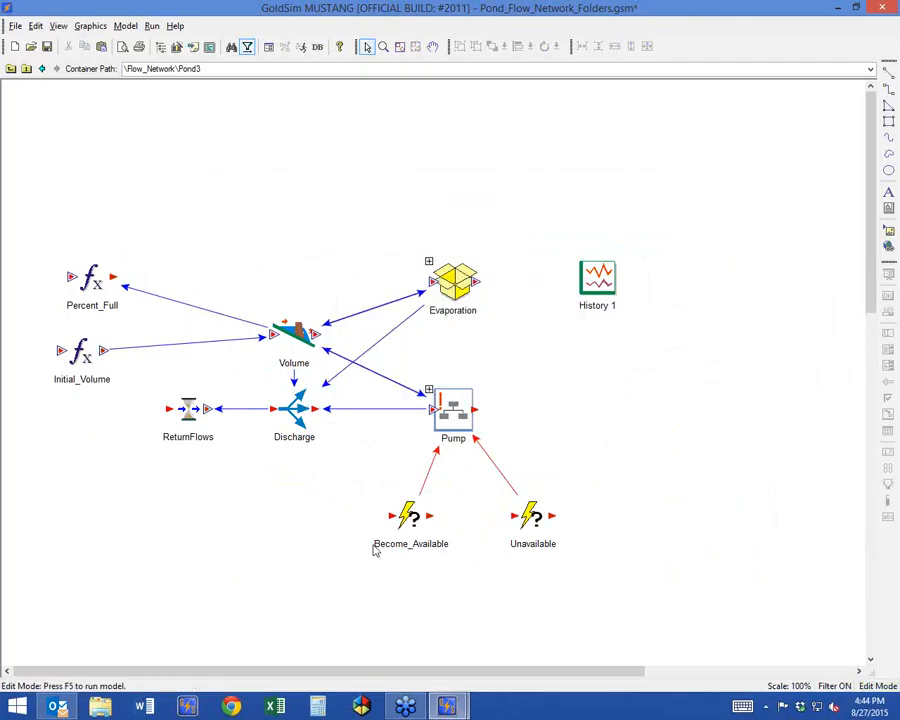
{"action": "double_click", "coordinate": [452, 408]}
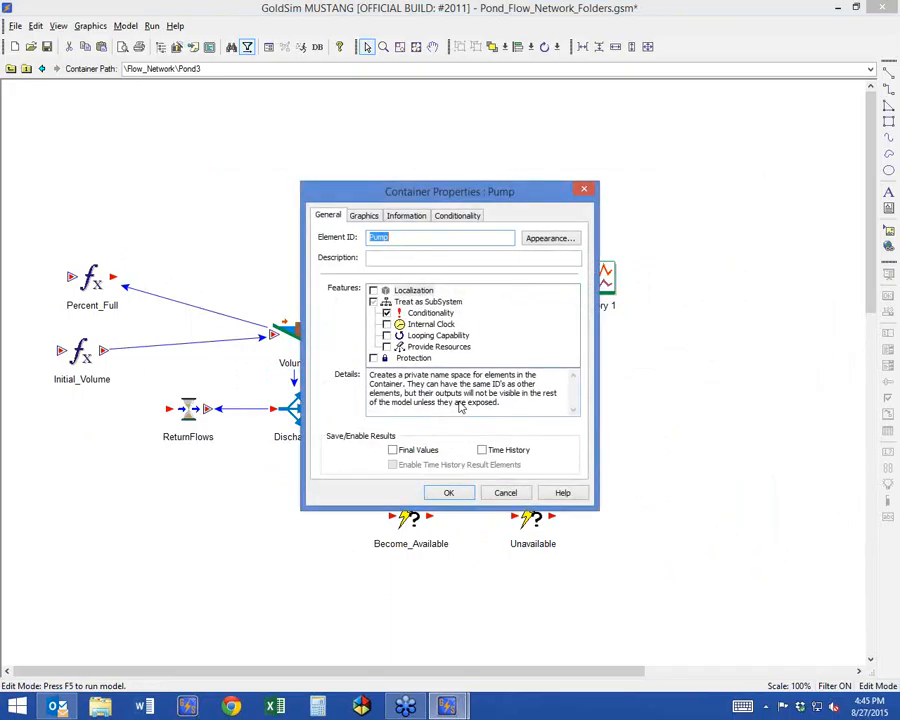
{"action": "left_click", "coordinate": [450, 492]}
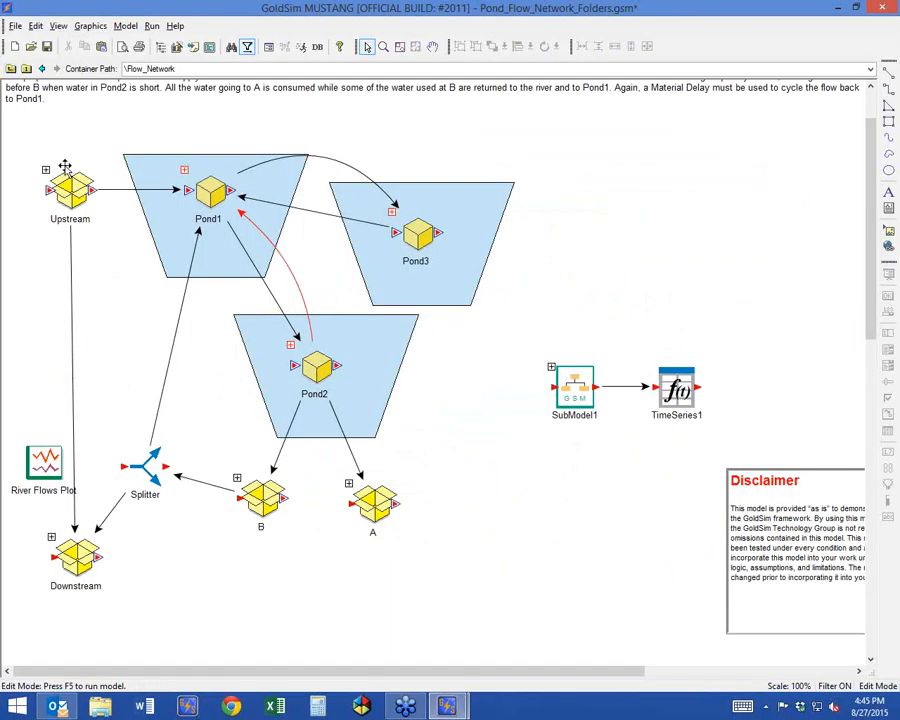
Go into the Pond1 container within Flow_Network and run the simulation.
{"action": "double_click", "coordinate": [184, 172]}
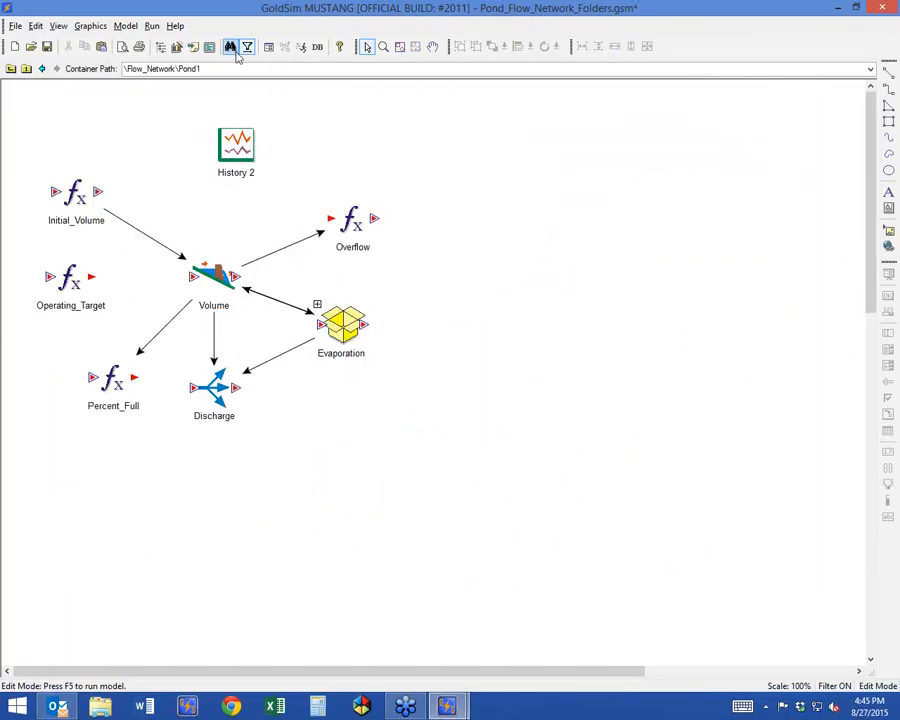
{"action": "left_click", "coordinate": [268, 48]}
{"action": "key", "text": "Escape"}
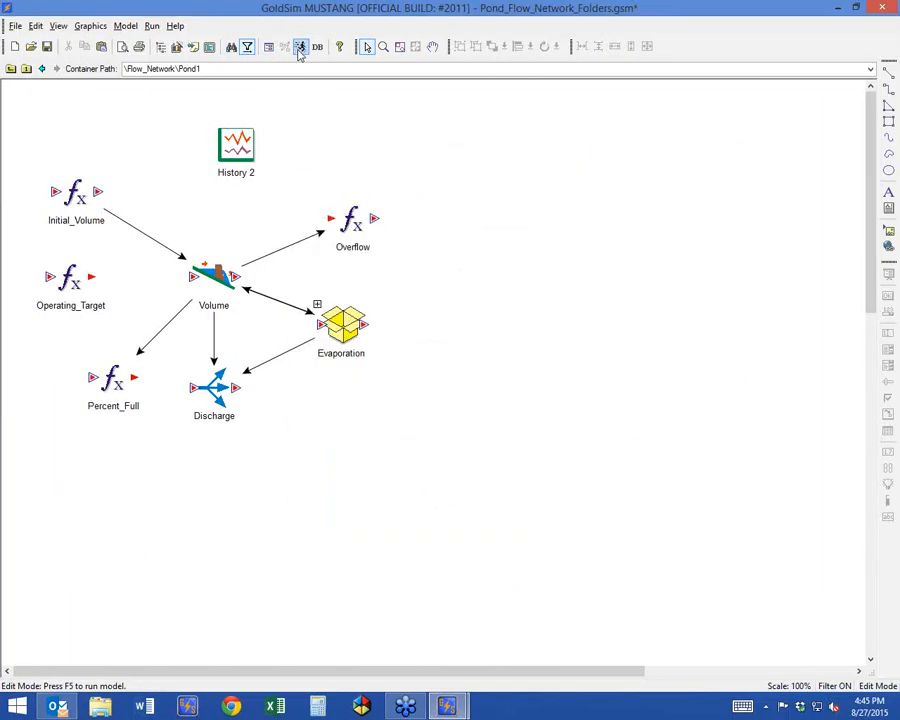
{"action": "left_click", "coordinate": [301, 47]}
{"action": "left_click", "coordinate": [449, 373]}
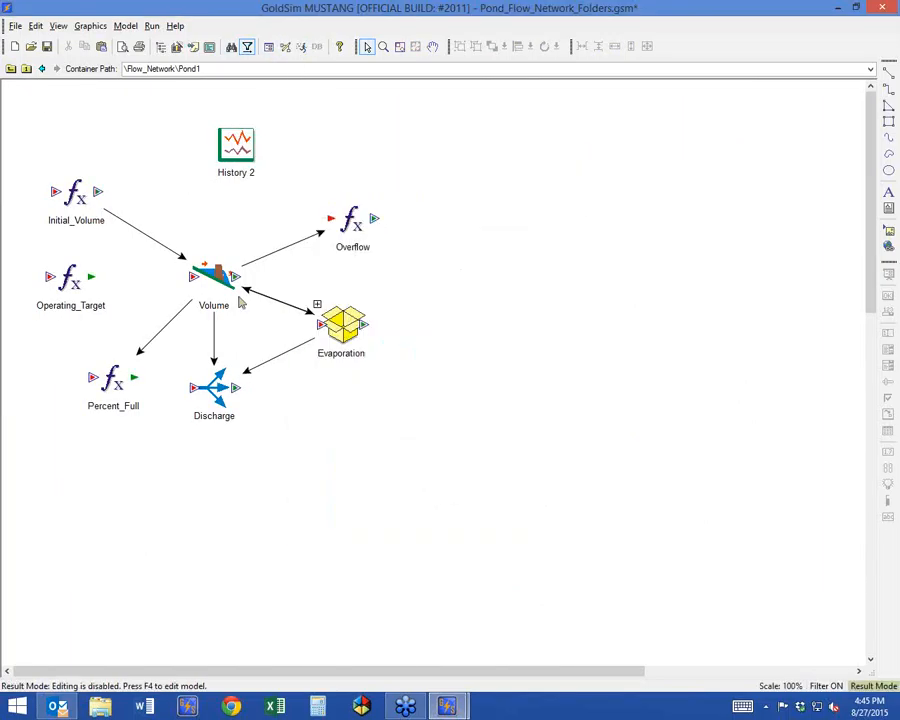
Examine Pond1's History 2 volume results as a chart and in the table, highlighting the row for day 1.
{"action": "double_click", "coordinate": [241, 151]}
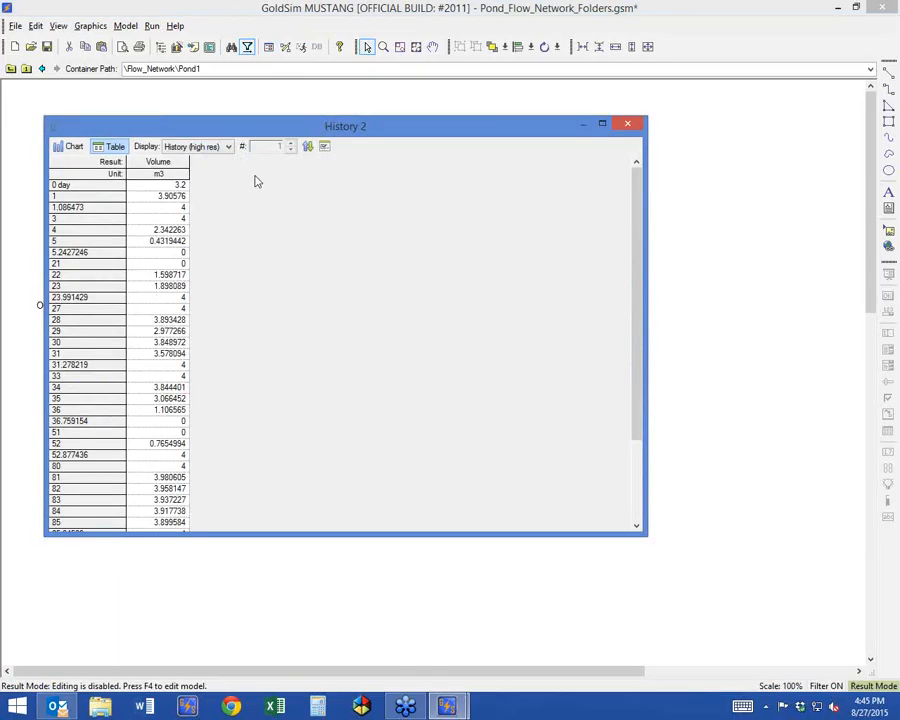
{"action": "left_click", "coordinate": [62, 150]}
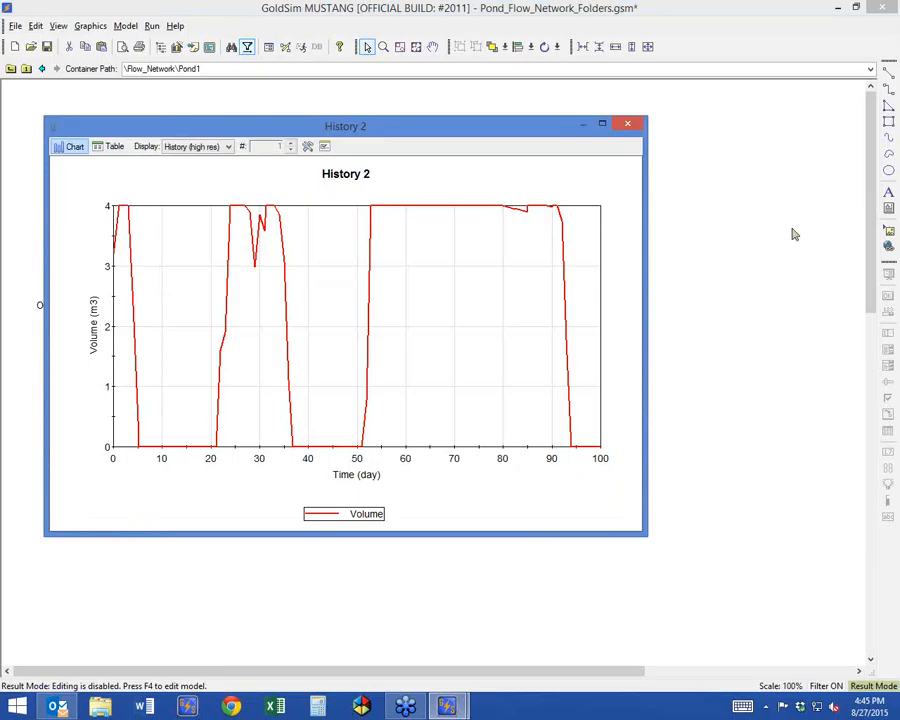
{"action": "left_click", "coordinate": [883, 203]}
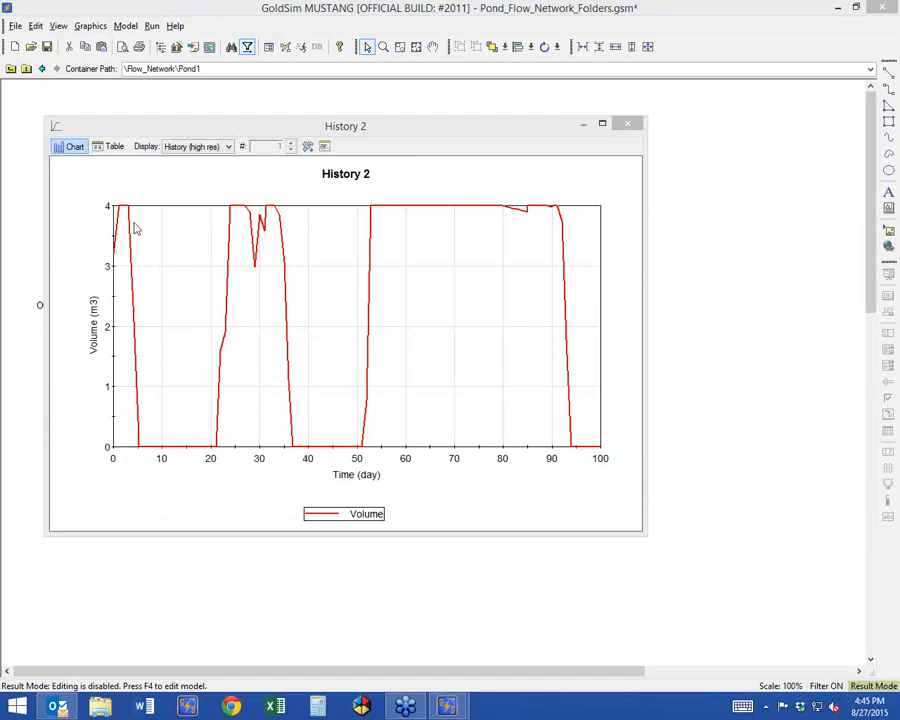
{"action": "left_click", "coordinate": [111, 148]}
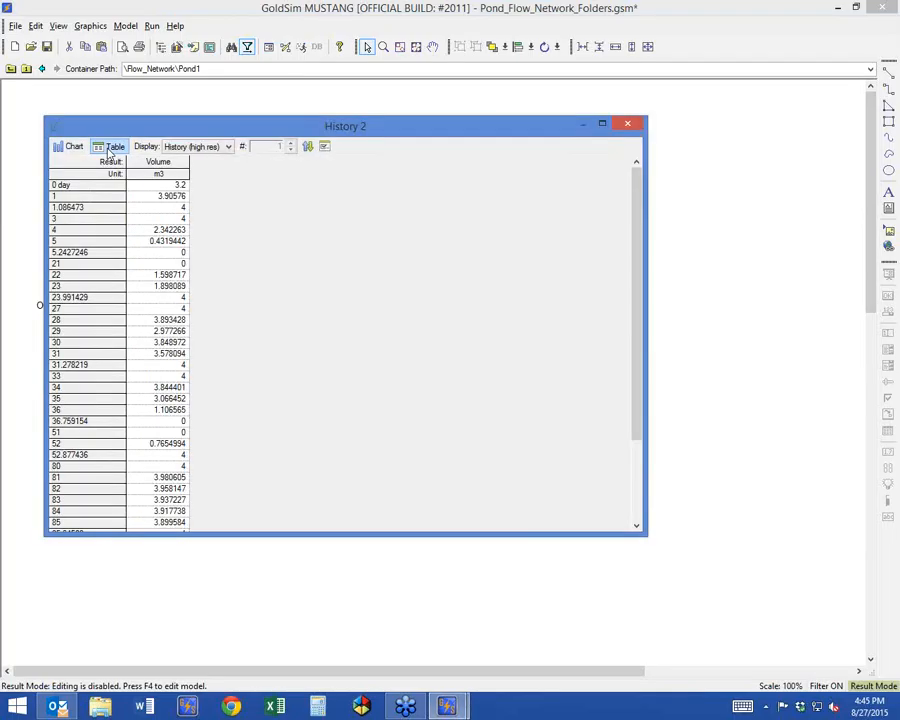
{"action": "left_click", "coordinate": [62, 196]}
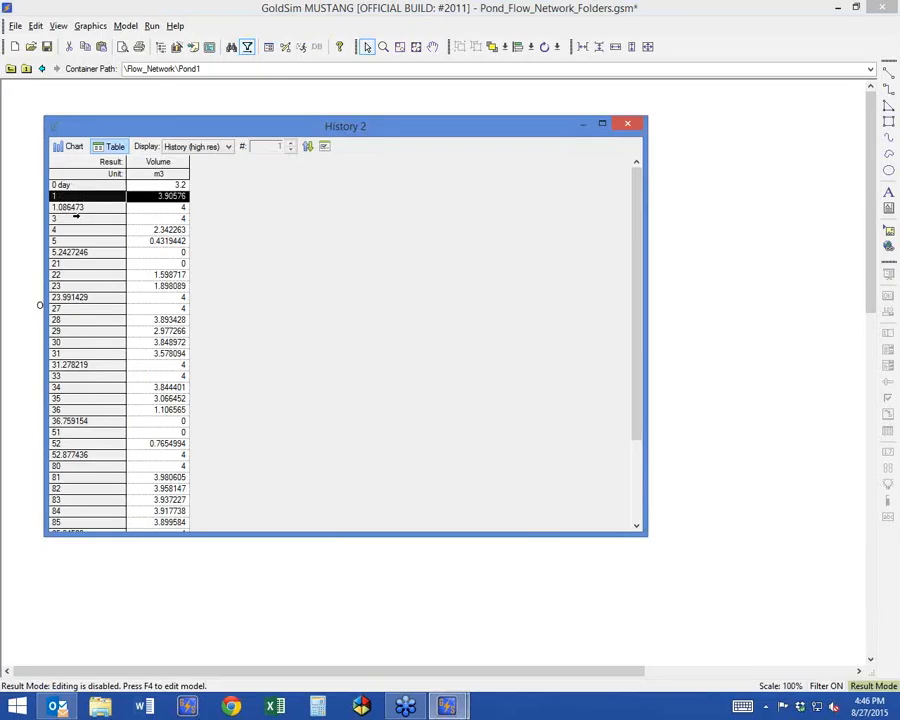
Compare the day 1 and day 1.086473 rows in Pond1's volume table and close the results.
{"action": "left_click", "coordinate": [66, 207]}
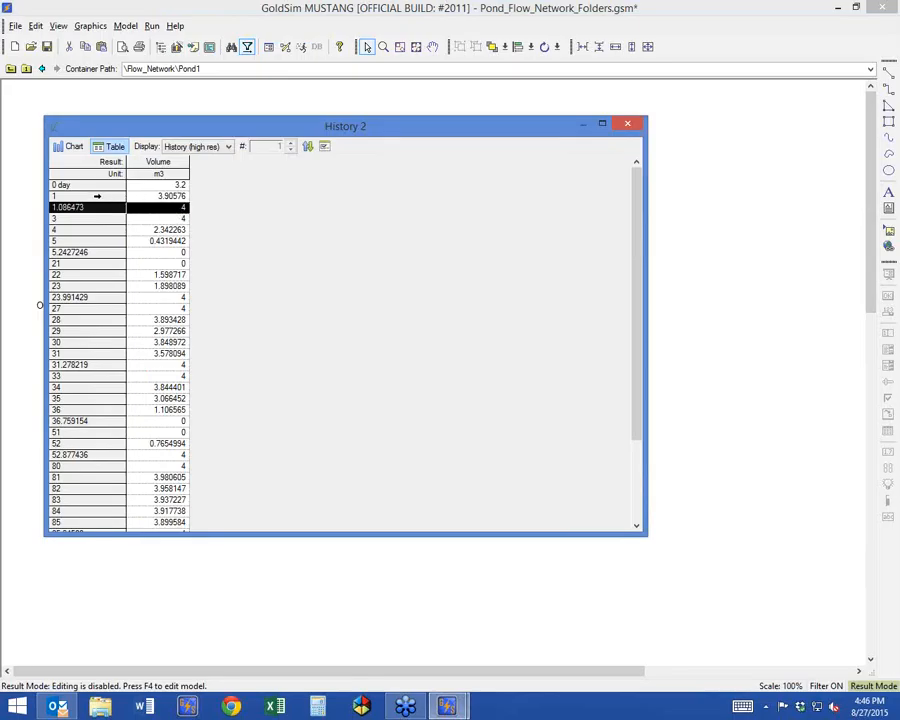
{"action": "left_click", "coordinate": [118, 199]}
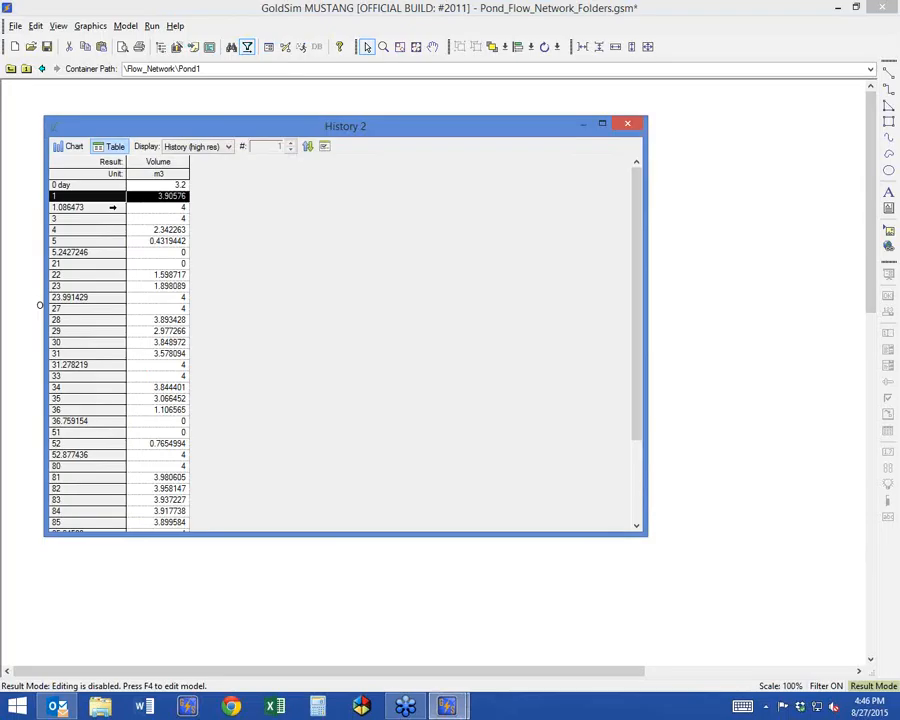
{"action": "left_click", "coordinate": [107, 209]}
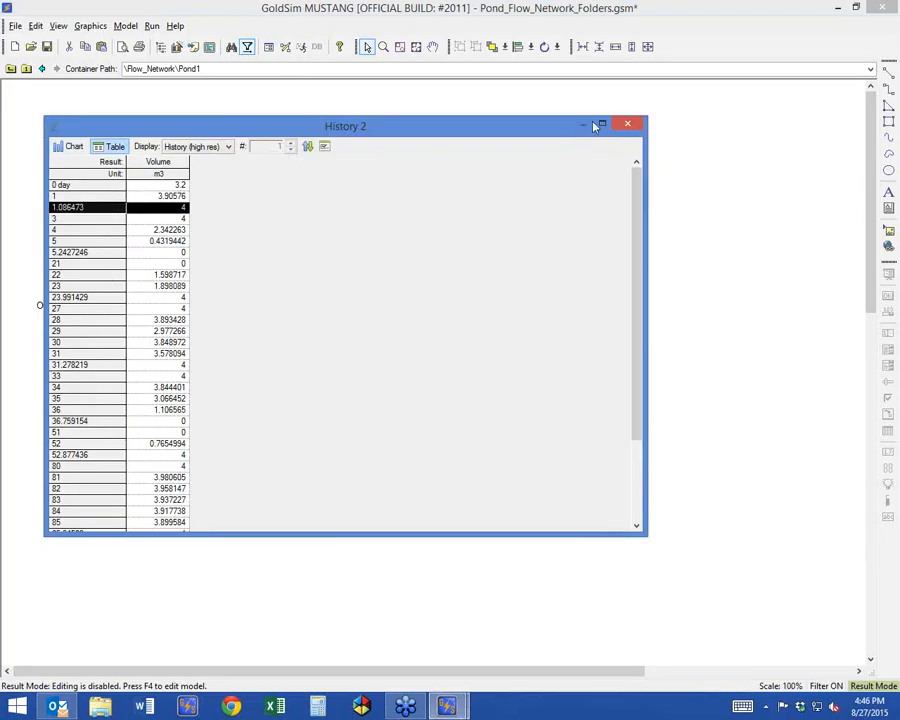
{"action": "left_click", "coordinate": [627, 124]}
Return to Flow_Network, examine the day 1.086473 row in the River Flows Plot table, and close the plot.
{"action": "left_click", "coordinate": [41, 68]}
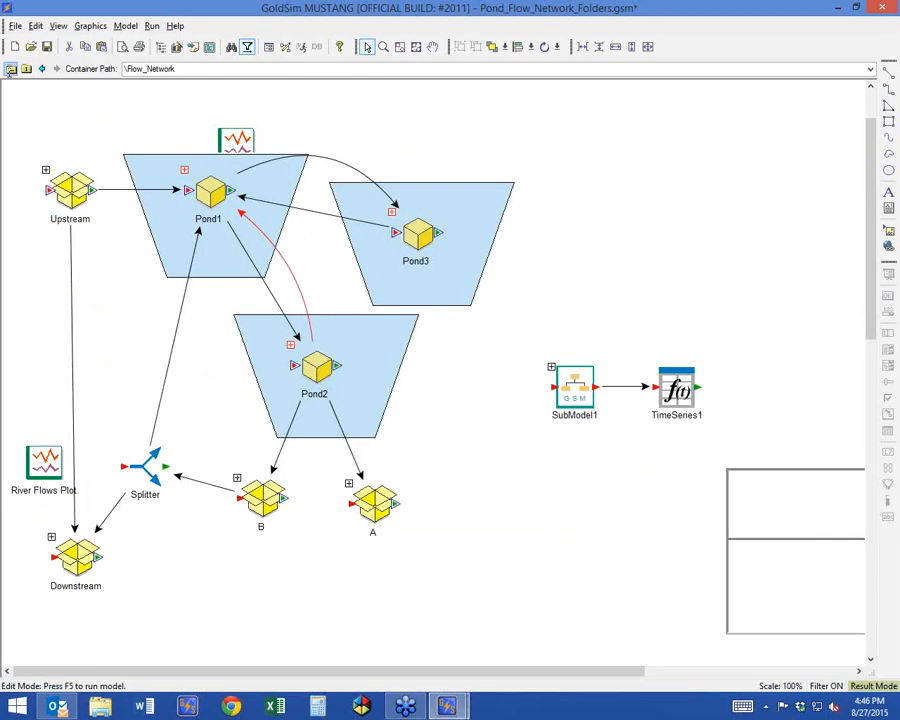
{"action": "double_click", "coordinate": [31, 461]}
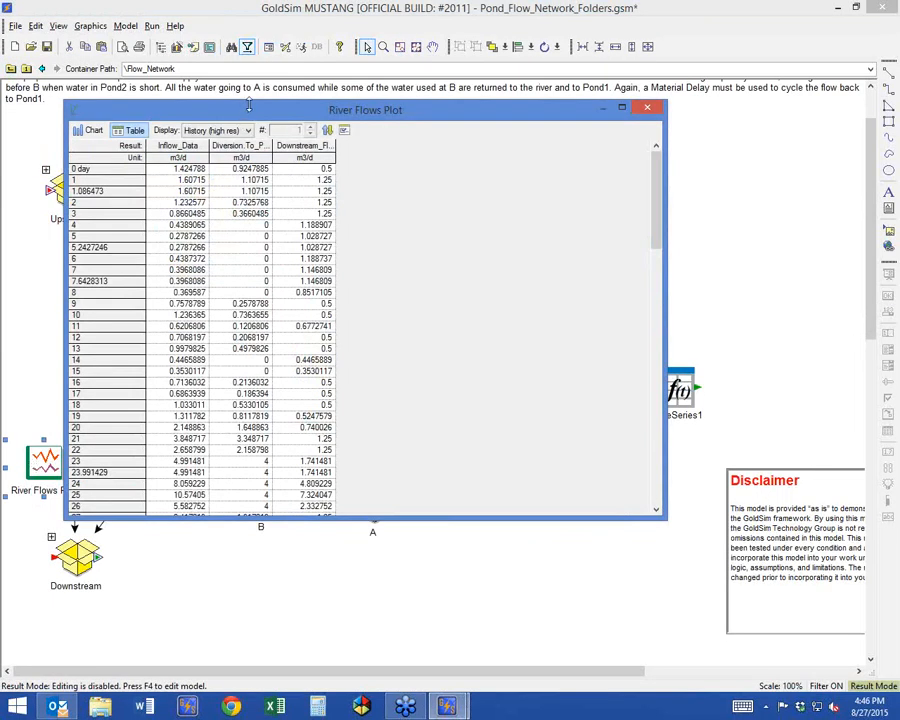
{"action": "left_click_drag", "start_coordinate": [178, 110], "coordinate": [372, 133]}
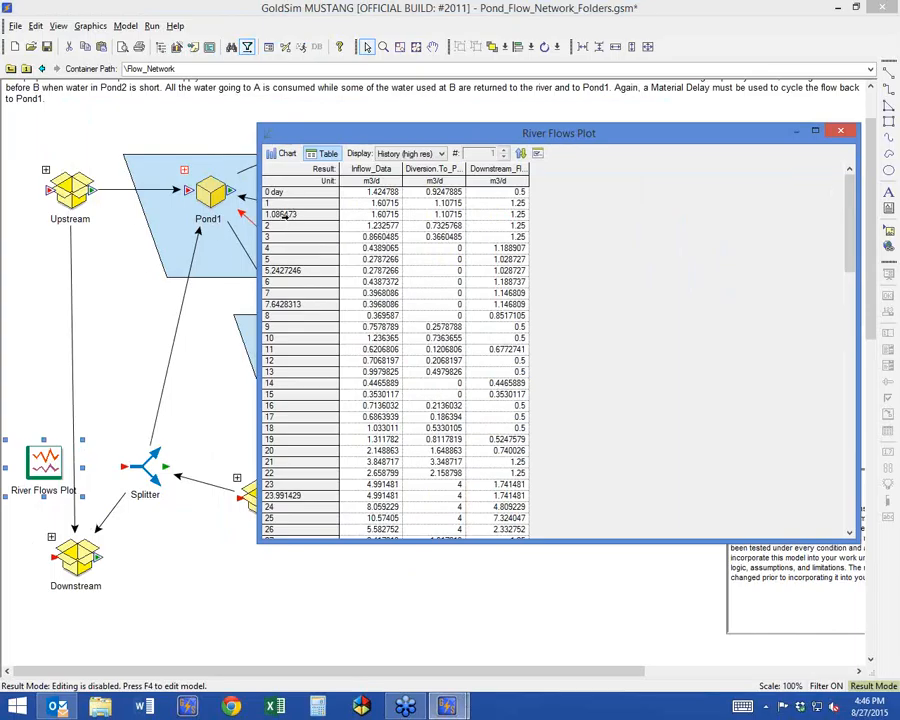
{"action": "left_click", "coordinate": [283, 215]}
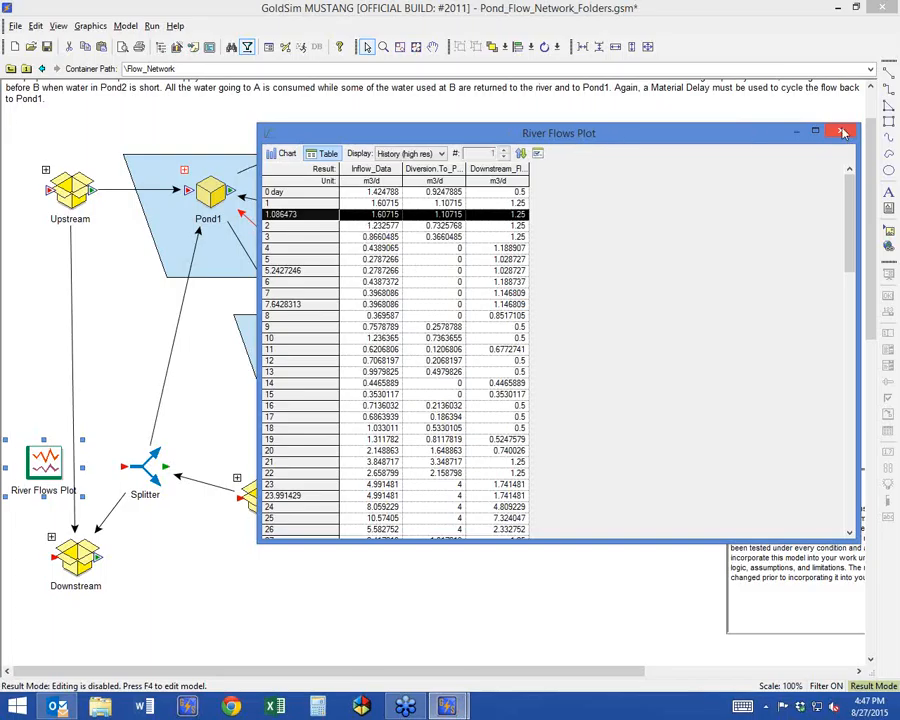
{"action": "left_click", "coordinate": [595, 96]}
Return to edit mode and exclude unscheduled updates (high resolution results) from scalar time histories in the advanced time settings.
{"action": "key", "text": "F4"}
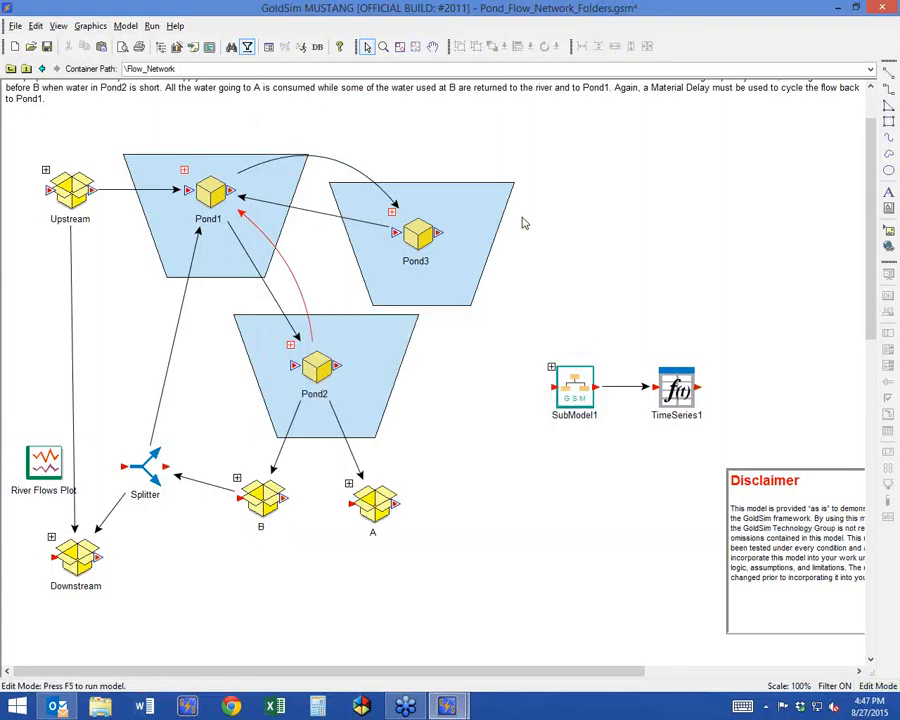
{"action": "left_click", "coordinate": [267, 47]}
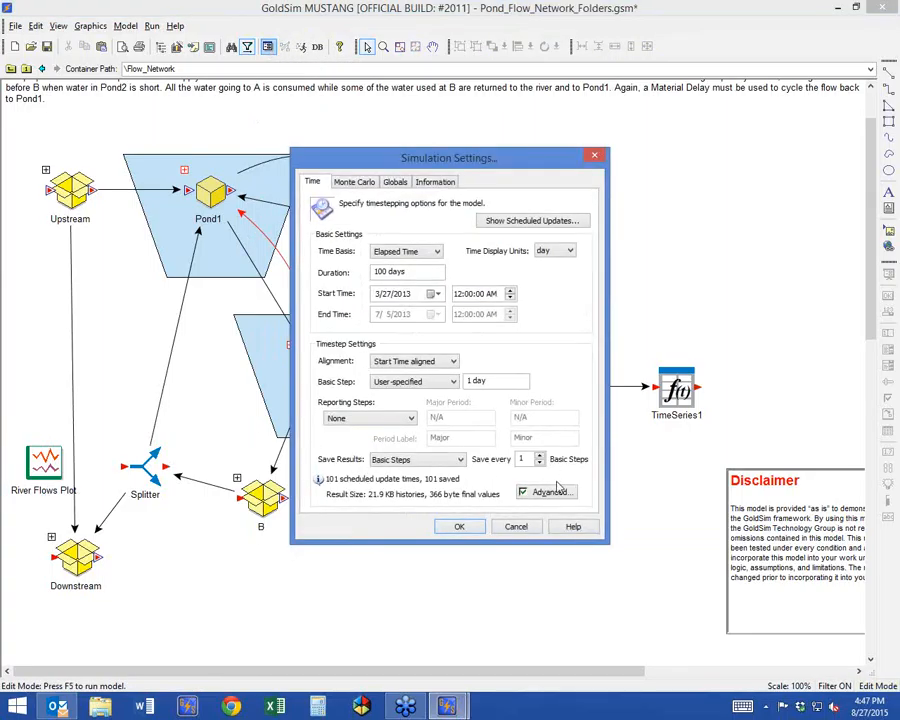
{"action": "left_click", "coordinate": [549, 493]}
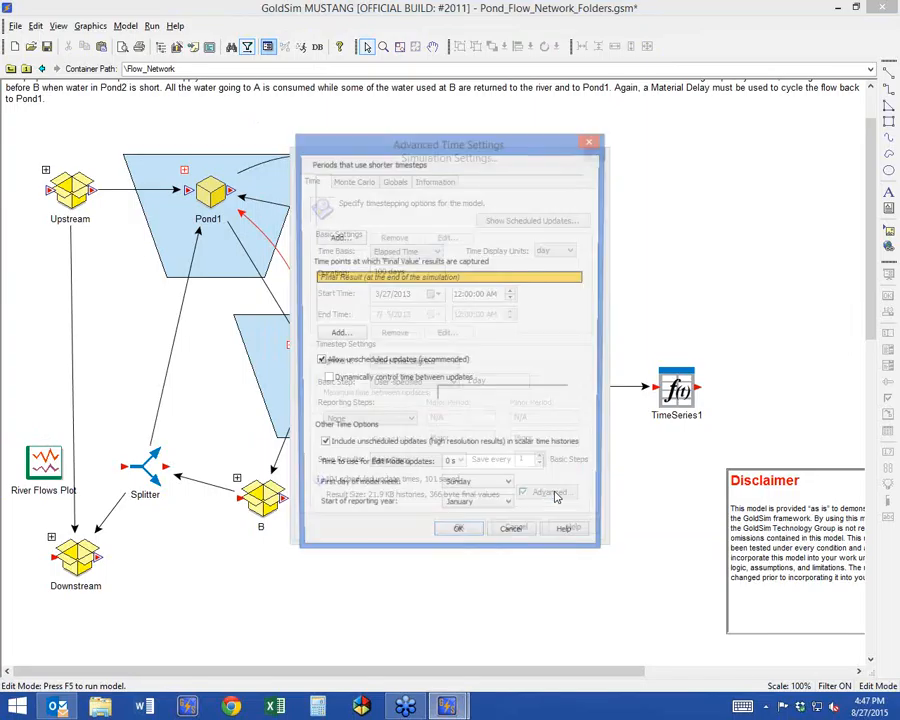
{"action": "left_click_drag", "start_coordinate": [523, 150], "coordinate": [652, 77]}
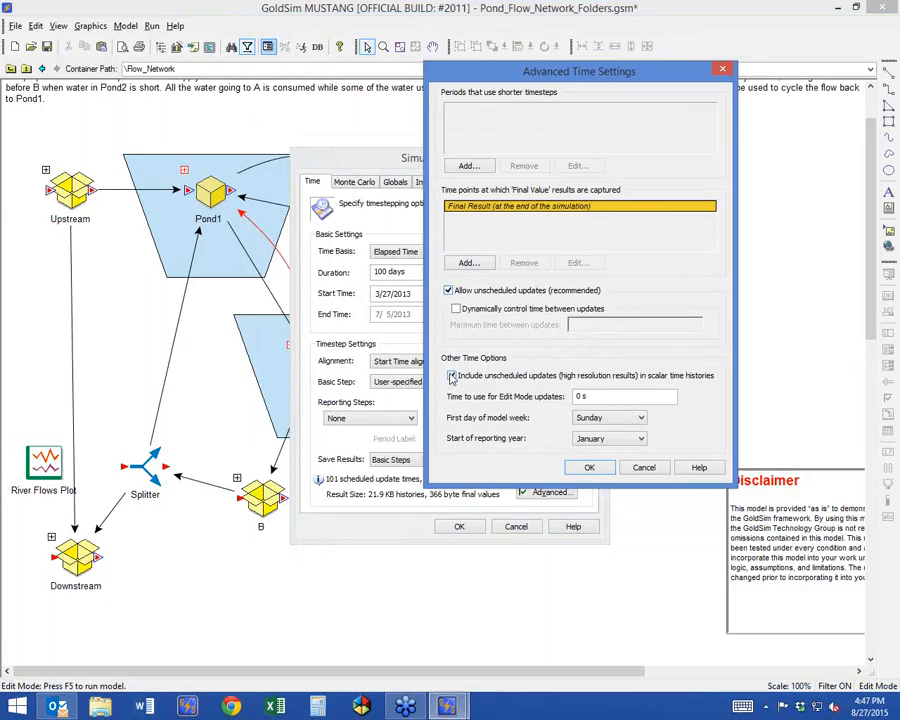
{"action": "left_click", "coordinate": [451, 376]}
{"action": "left_click", "coordinate": [589, 467]}
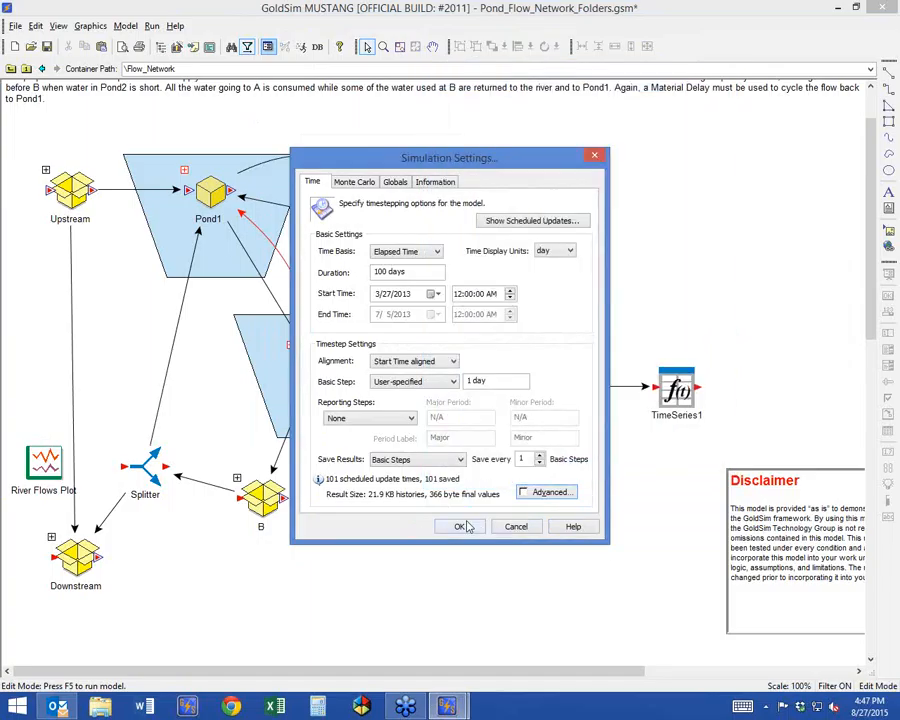
{"action": "left_click", "coordinate": [459, 526]}
Run the simulation, check the time rows in the River Flows Plot table, and close the plot.
{"action": "left_click", "coordinate": [302, 49]}
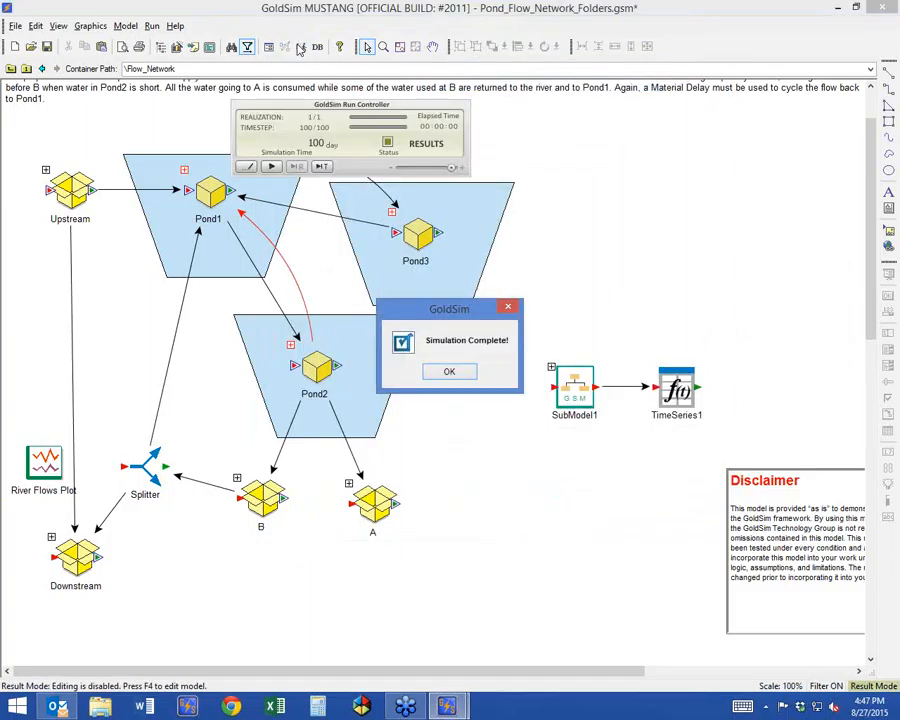
{"action": "left_click", "coordinate": [449, 372]}
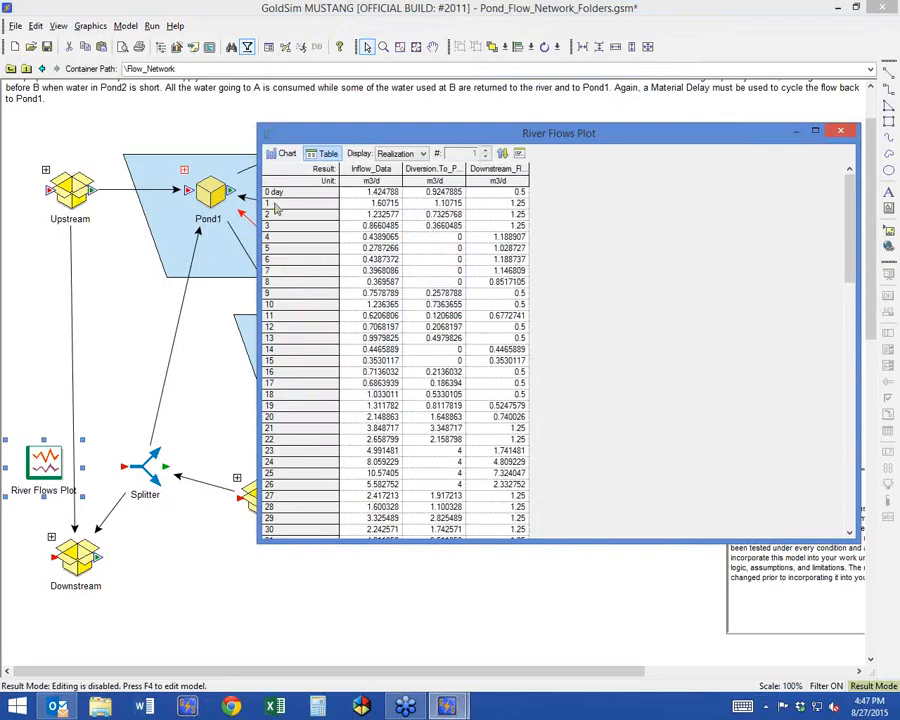
{"action": "left_click", "coordinate": [840, 131]}
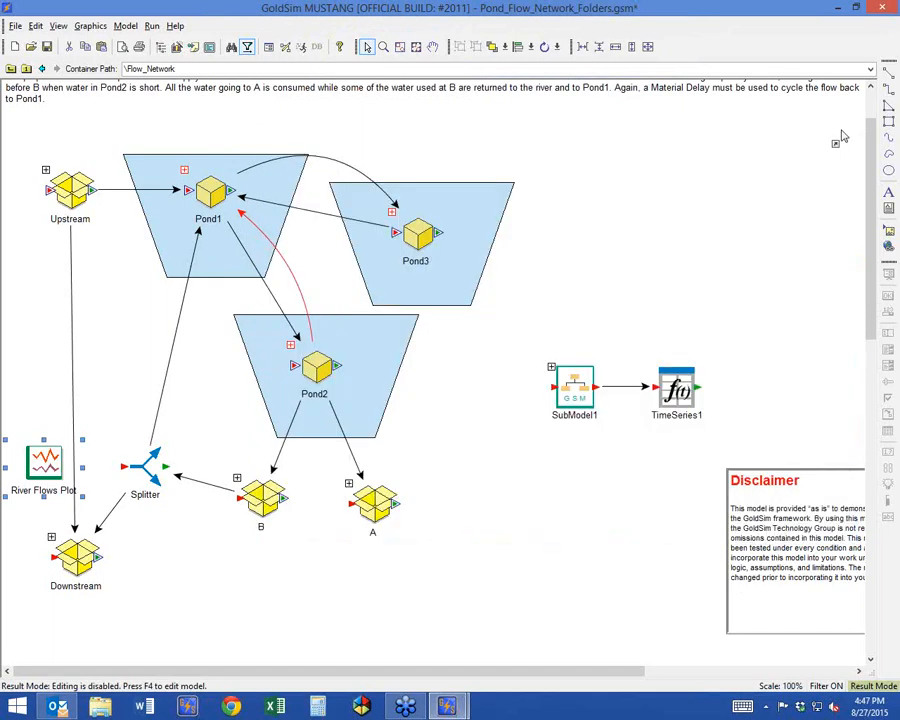
Go into the Pond1 container and examine the day 2 volume in the History 2 table.
{"action": "left_click", "coordinate": [185, 173]}
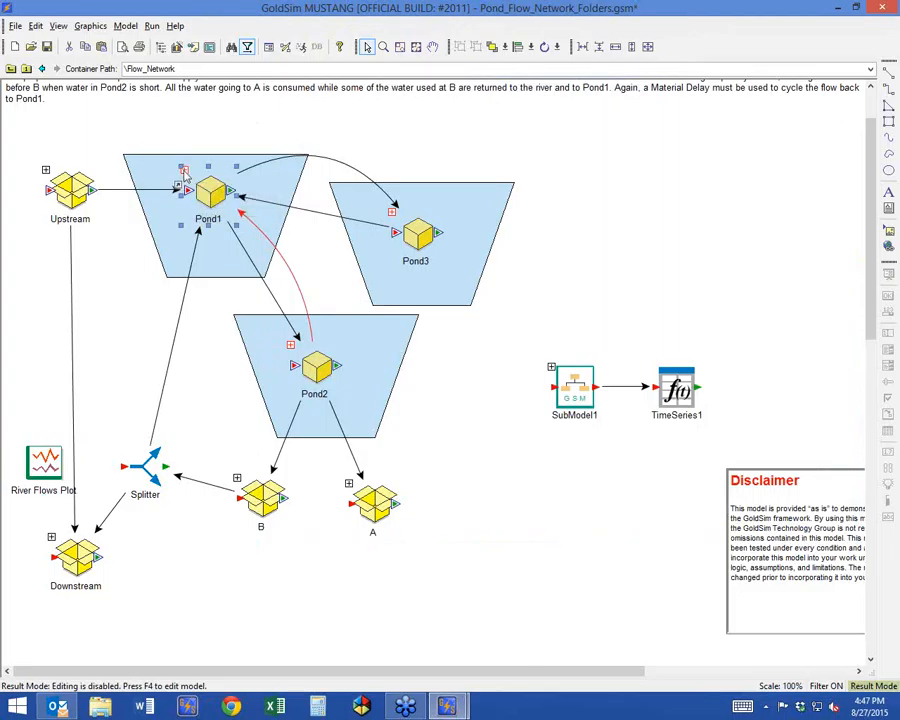
{"action": "double_click", "coordinate": [185, 173]}
{"action": "double_click", "coordinate": [235, 145]}
{"action": "left_click_drag", "start_coordinate": [193, 129], "coordinate": [387, 95]}
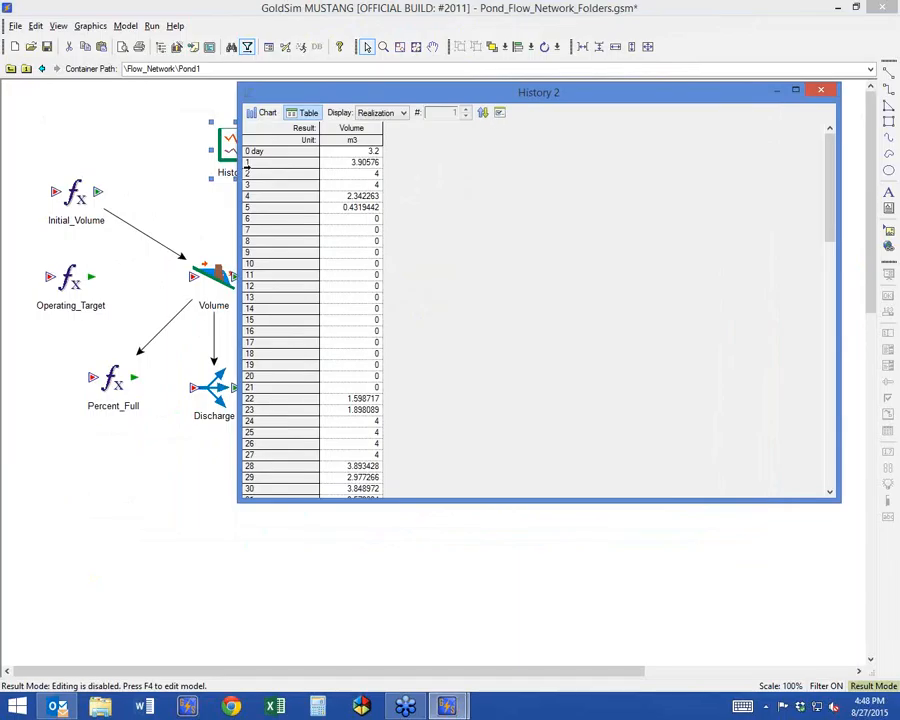
{"action": "left_click", "coordinate": [360, 174]}
Show History 2 as a chart and examine the volume curve closely over about the first three days.
{"action": "left_click", "coordinate": [265, 113]}
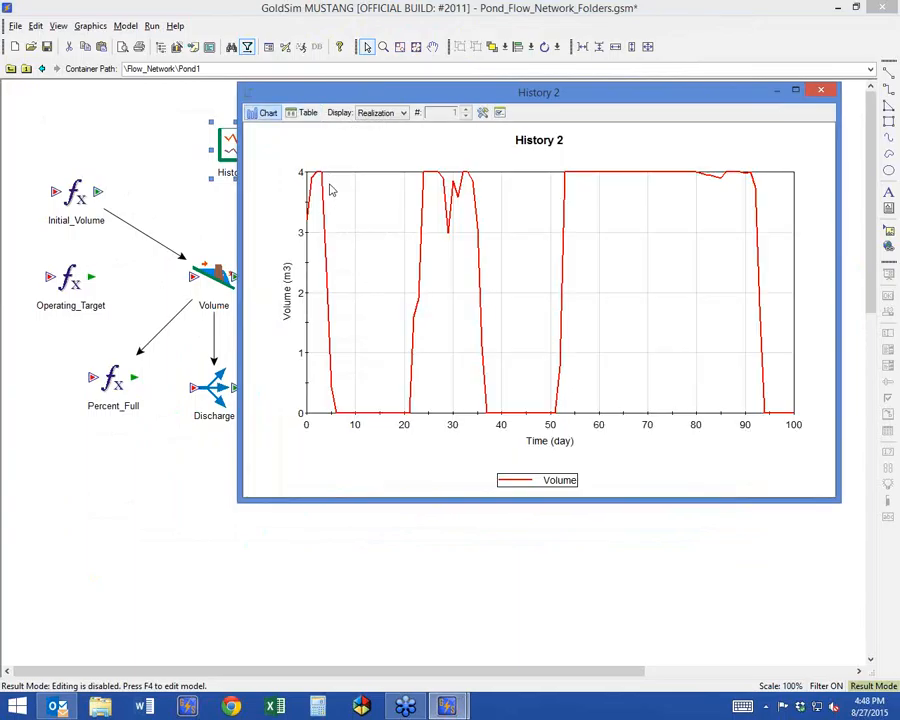
{"action": "left_click_drag", "start_coordinate": [335, 168], "coordinate": [304, 187]}
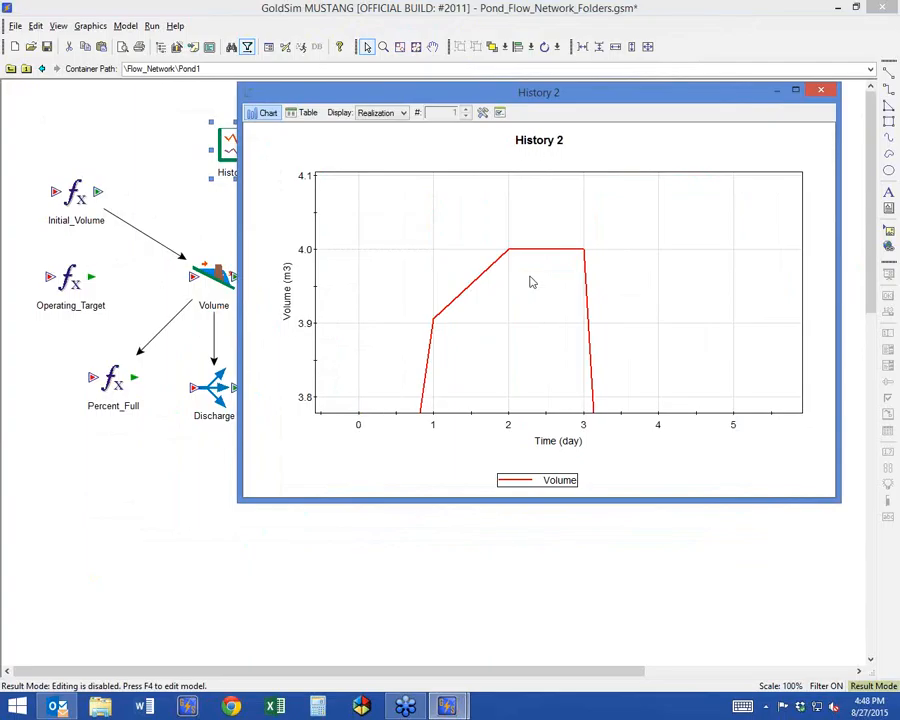
{"action": "right_click", "coordinate": [426, 208]}
{"action": "left_click", "coordinate": [462, 247]}
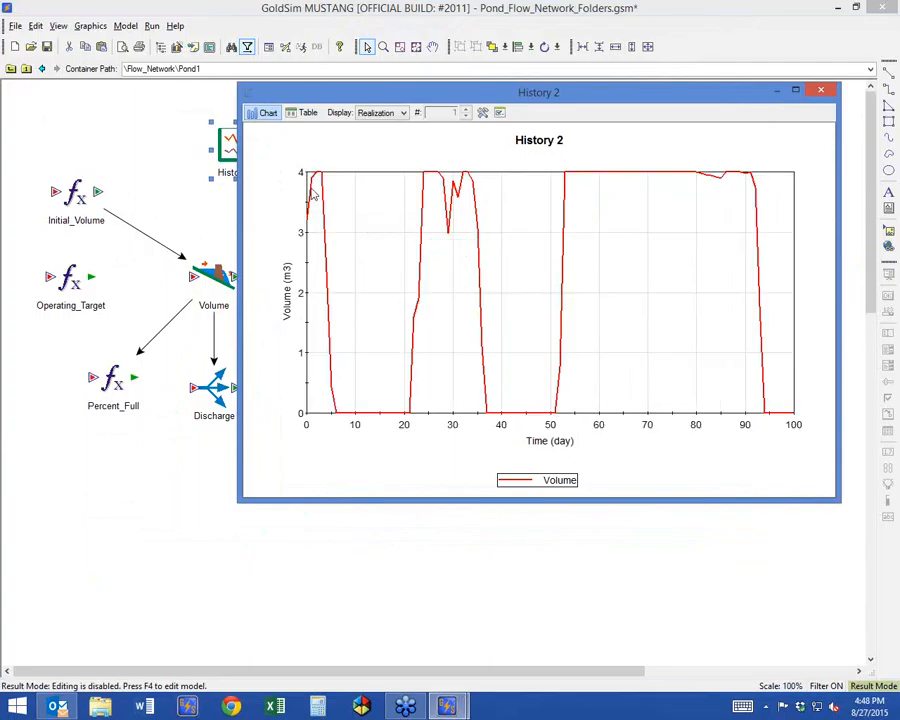
{"action": "left_click_drag", "start_coordinate": [337, 171], "coordinate": [305, 419]}
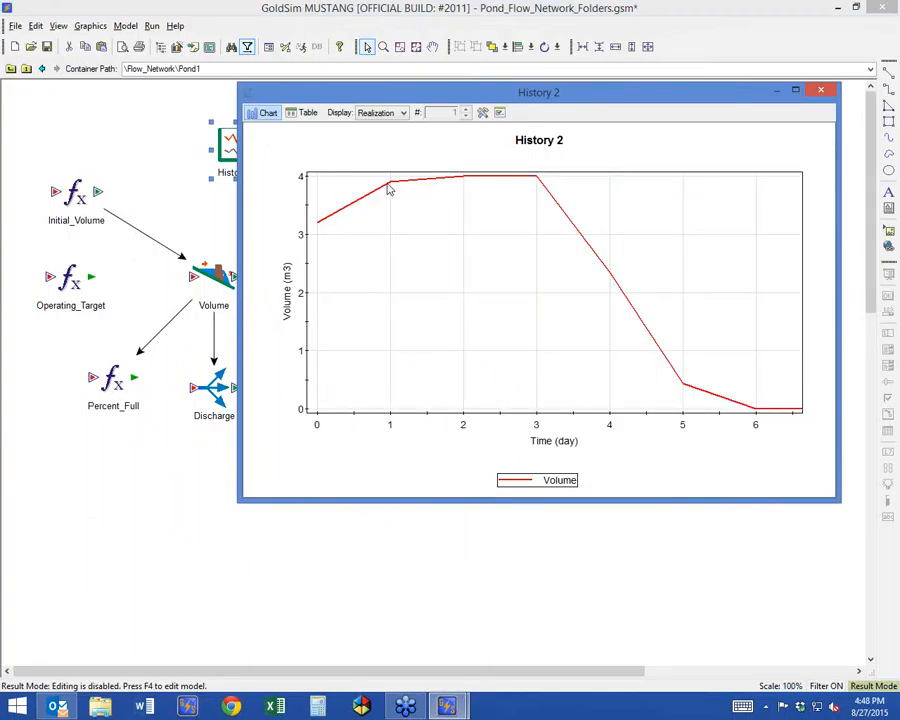
{"action": "left_click_drag", "start_coordinate": [317, 177], "coordinate": [560, 239]}
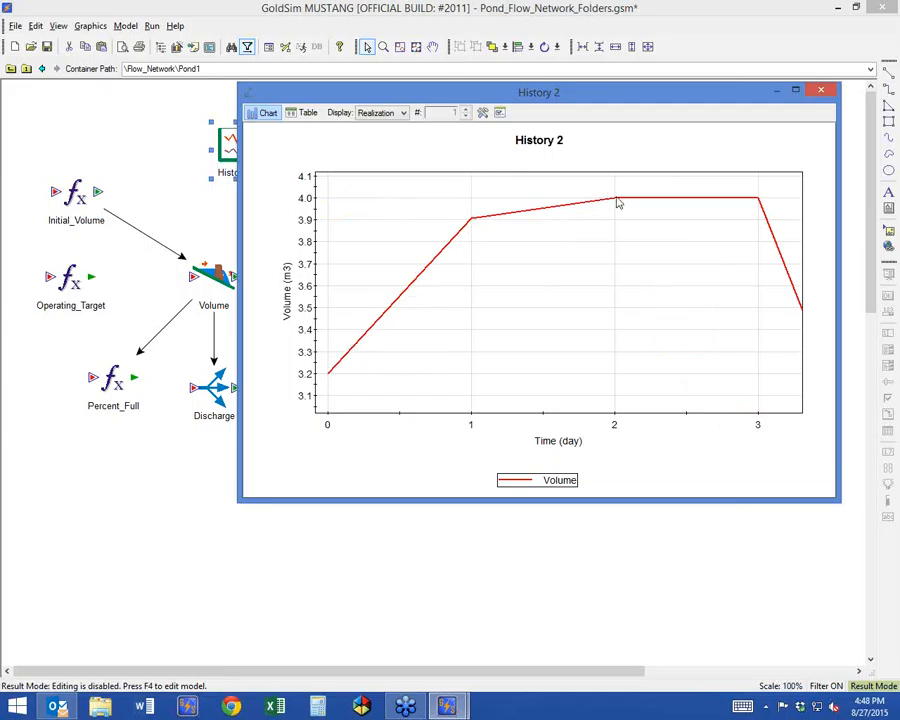
Return to edit mode and include unscheduled updates (high resolution results) in scalar time histories again.
{"action": "mouse_move", "coordinate": [619, 203]}
{"action": "key", "text": "F4"}
{"action": "key", "text": "Return"}
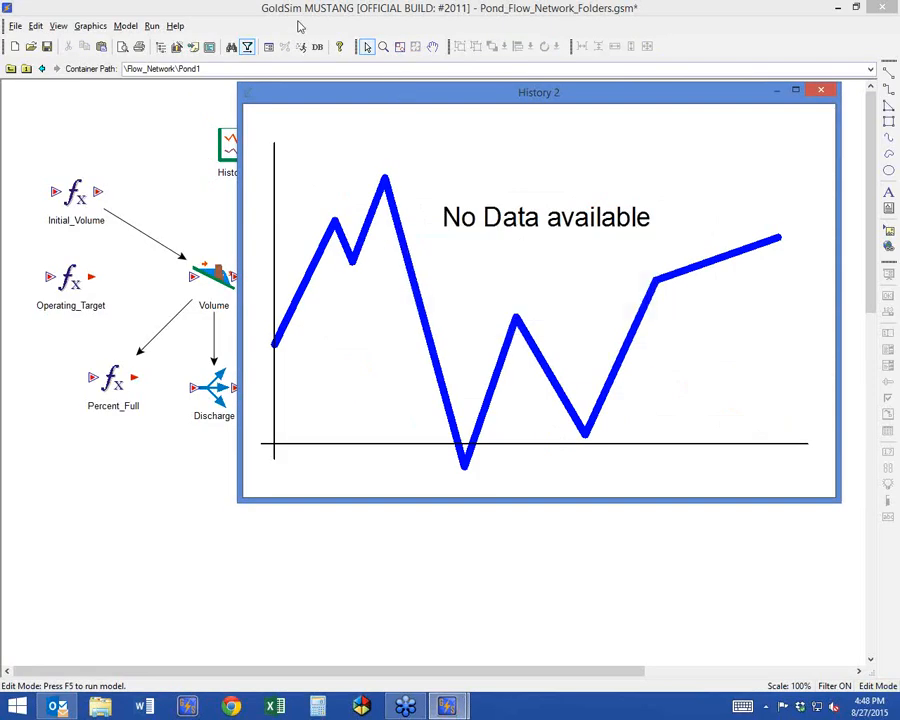
{"action": "left_click", "coordinate": [268, 49]}
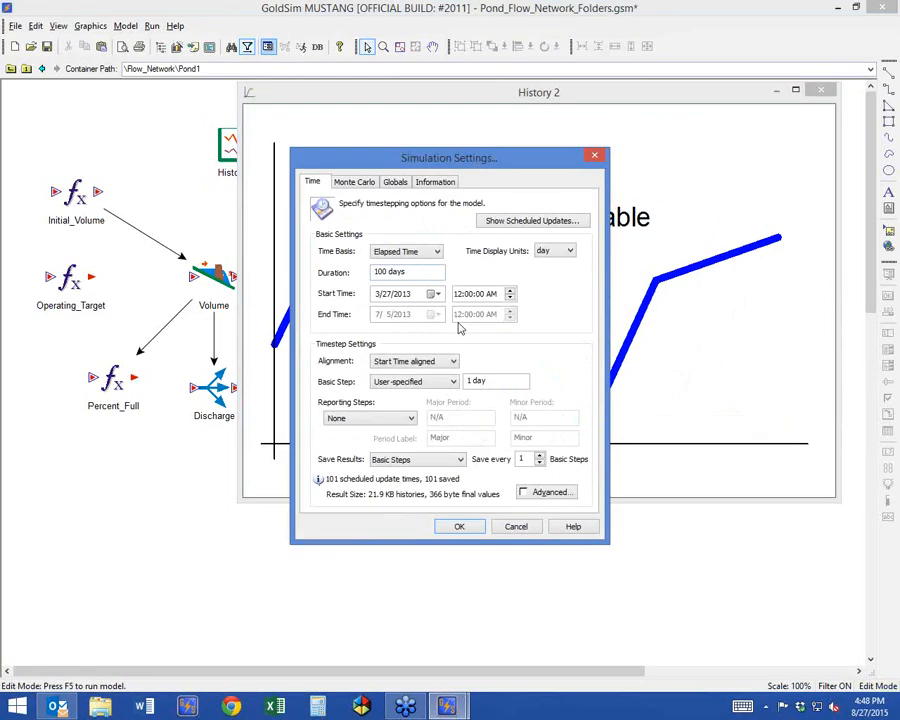
{"action": "left_click", "coordinate": [546, 490]}
{"action": "left_click", "coordinate": [320, 447]}
{"action": "left_click", "coordinate": [455, 540]}
{"action": "left_click", "coordinate": [458, 527]}
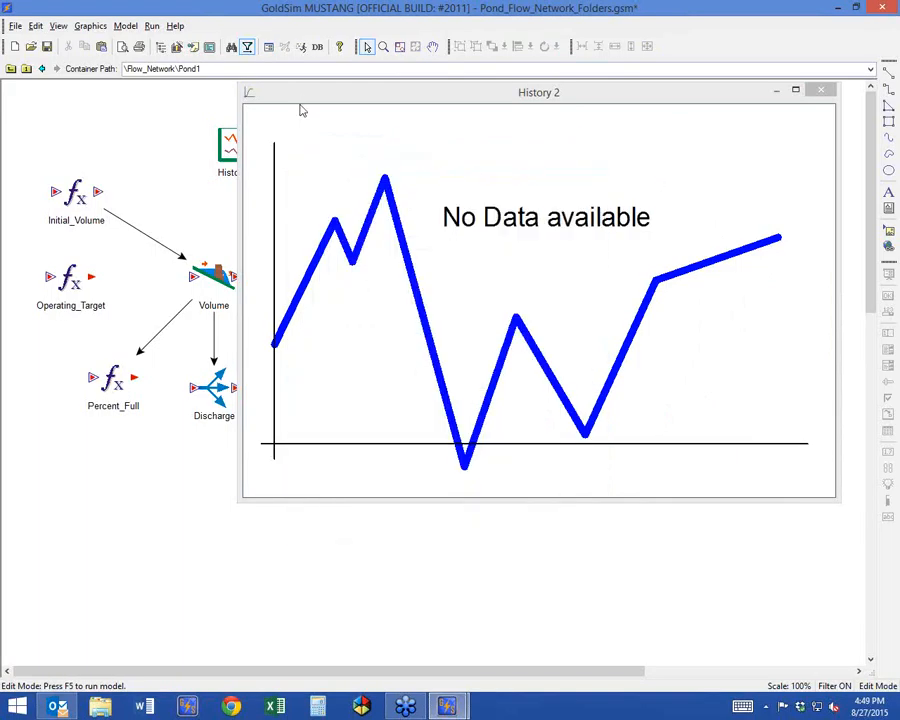
Run the simulation, examine the first three days of the high-resolution volume chart up close, and close History 2.
{"action": "left_click", "coordinate": [301, 48]}
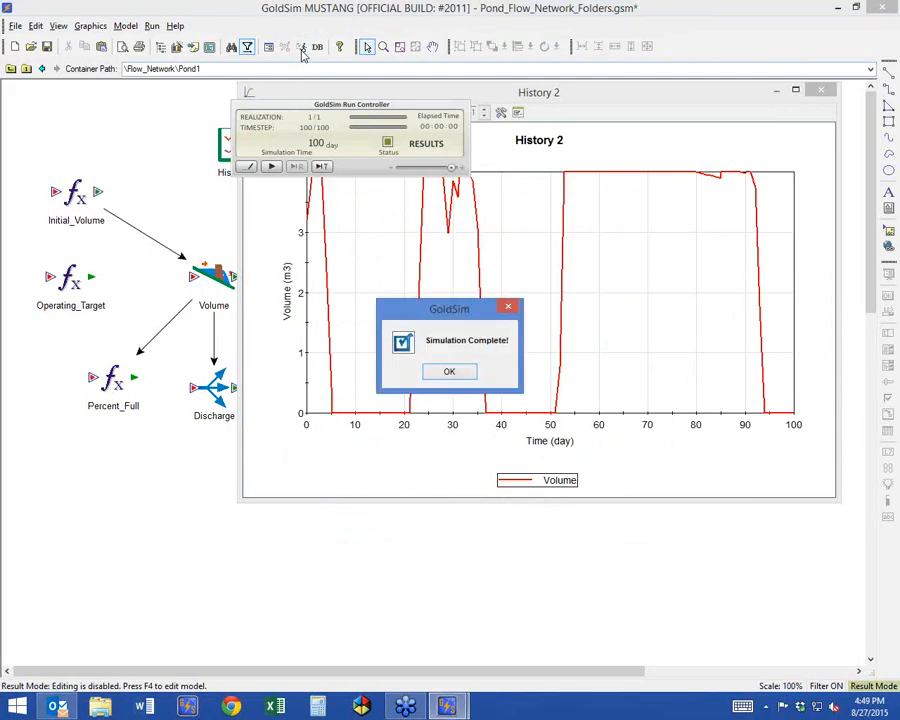
{"action": "left_click", "coordinate": [449, 372]}
{"action": "left_click_drag", "start_coordinate": [332, 169], "coordinate": [305, 421]}
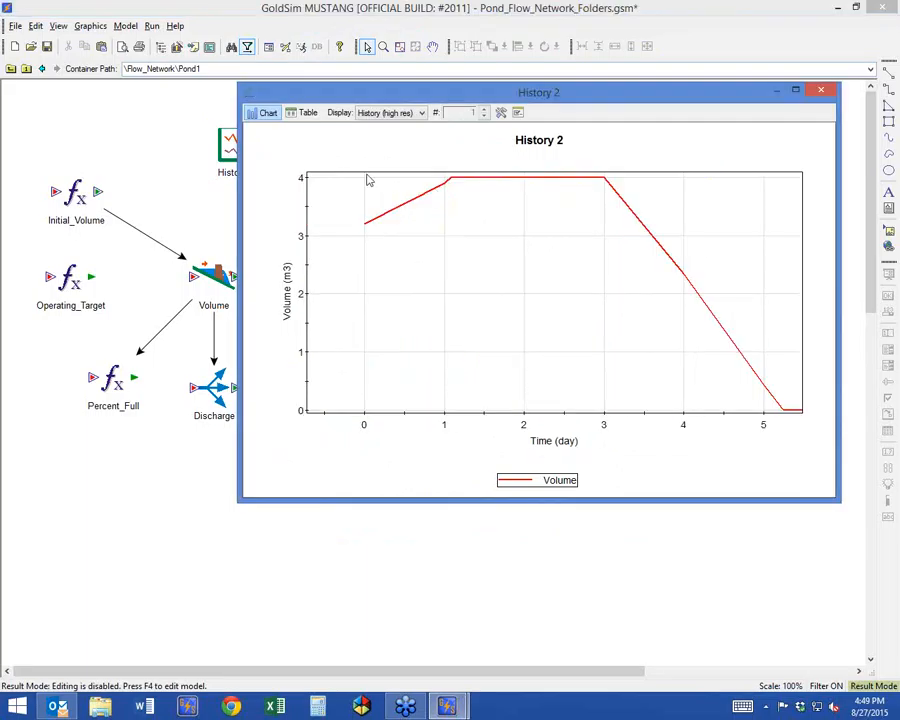
{"action": "left_click_drag", "start_coordinate": [358, 166], "coordinate": [637, 246]}
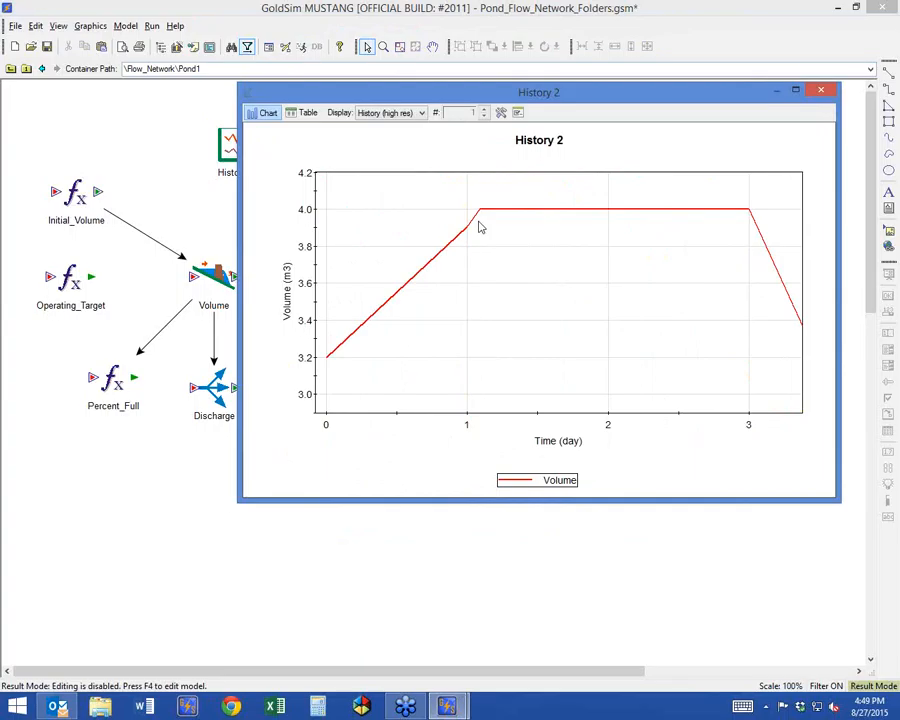
{"action": "mouse_move", "coordinate": [483, 215]}
{"action": "left_click", "coordinate": [822, 94]}
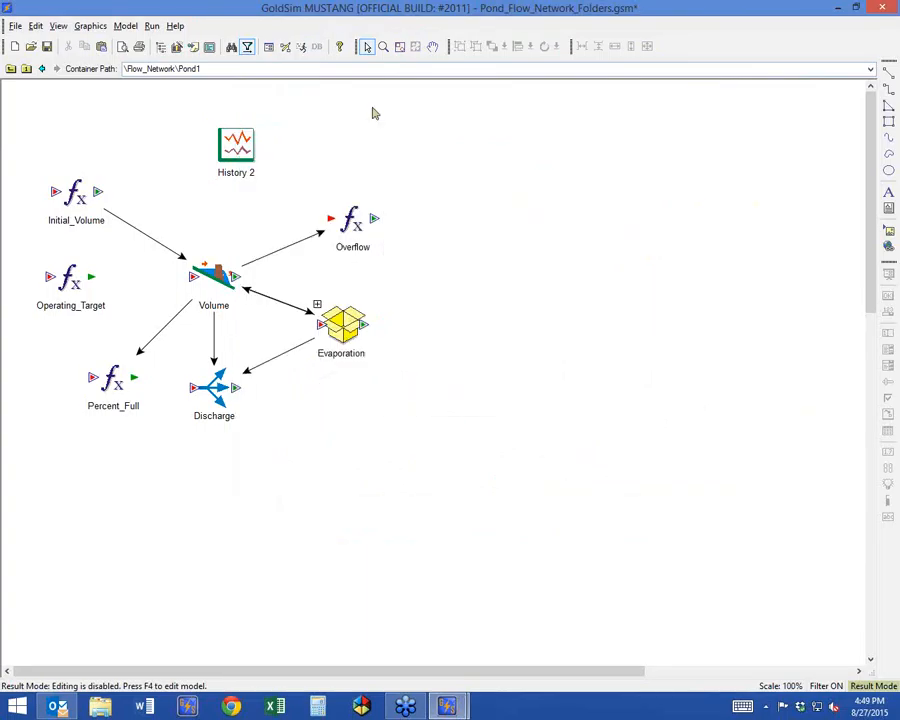
Return to edit mode and disable both unscheduled updates and their inclusion in scalar time histories in the advanced time settings.
{"action": "key", "text": "F4"}
{"action": "key", "text": "Return"}
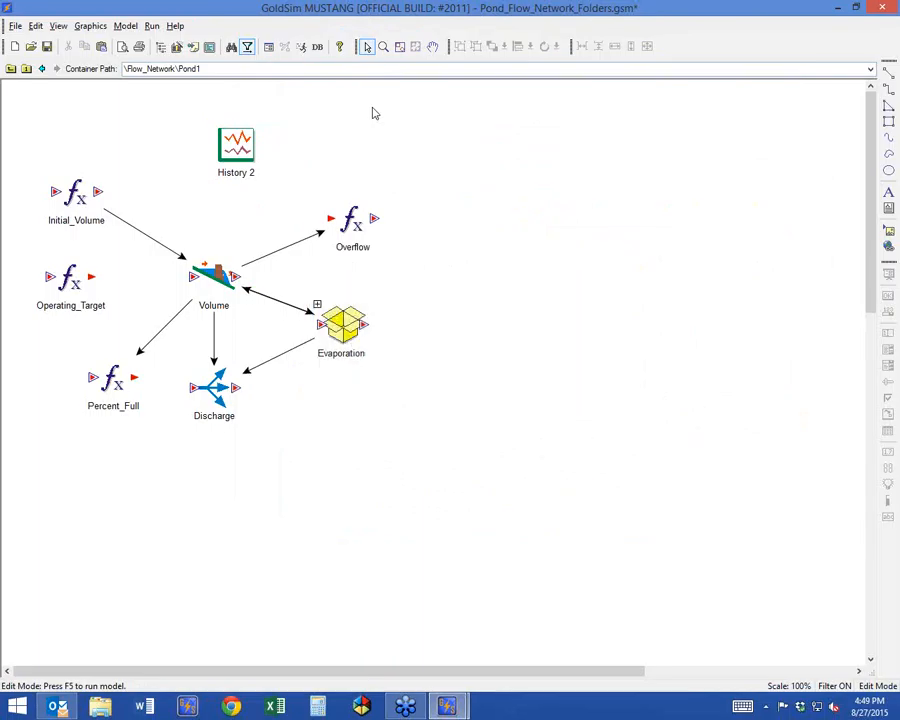
{"action": "left_click", "coordinate": [268, 47]}
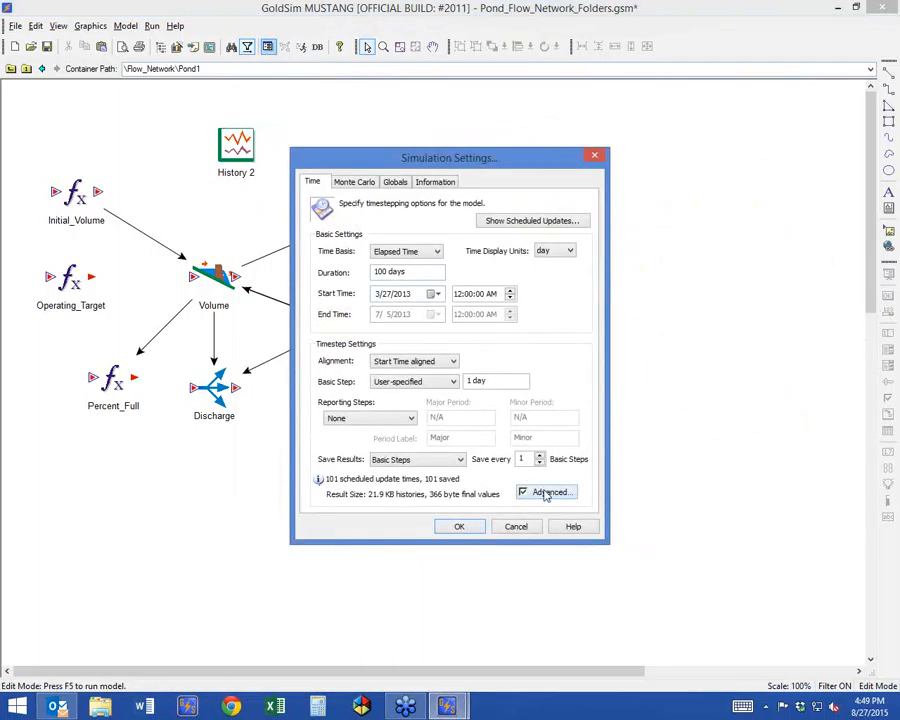
{"action": "left_click", "coordinate": [546, 493]}
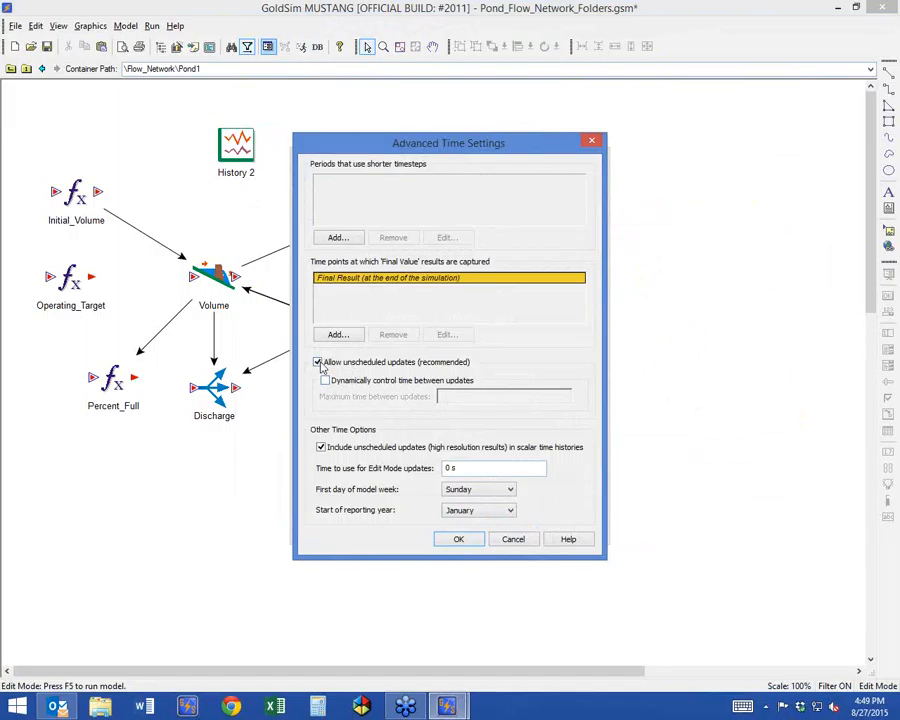
{"action": "left_click", "coordinate": [322, 449]}
{"action": "left_click", "coordinate": [319, 362]}
{"action": "left_click", "coordinate": [462, 539]}
{"action": "left_click", "coordinate": [459, 527]}
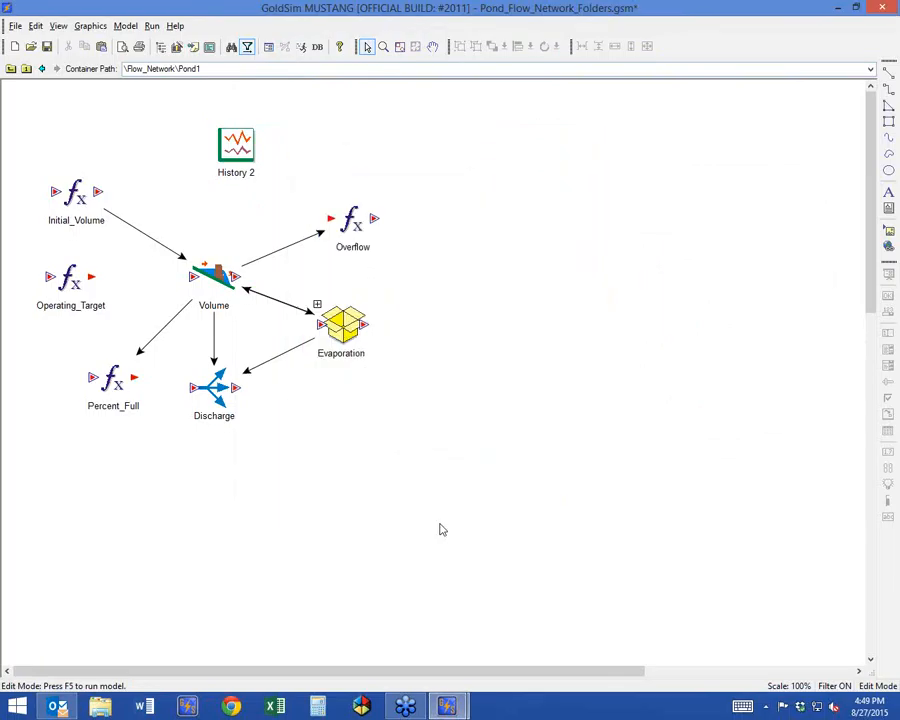
Run the simulation without displaying the run log and open Pond1's History 2 volume chart.
{"action": "left_click", "coordinate": [292, 47]}
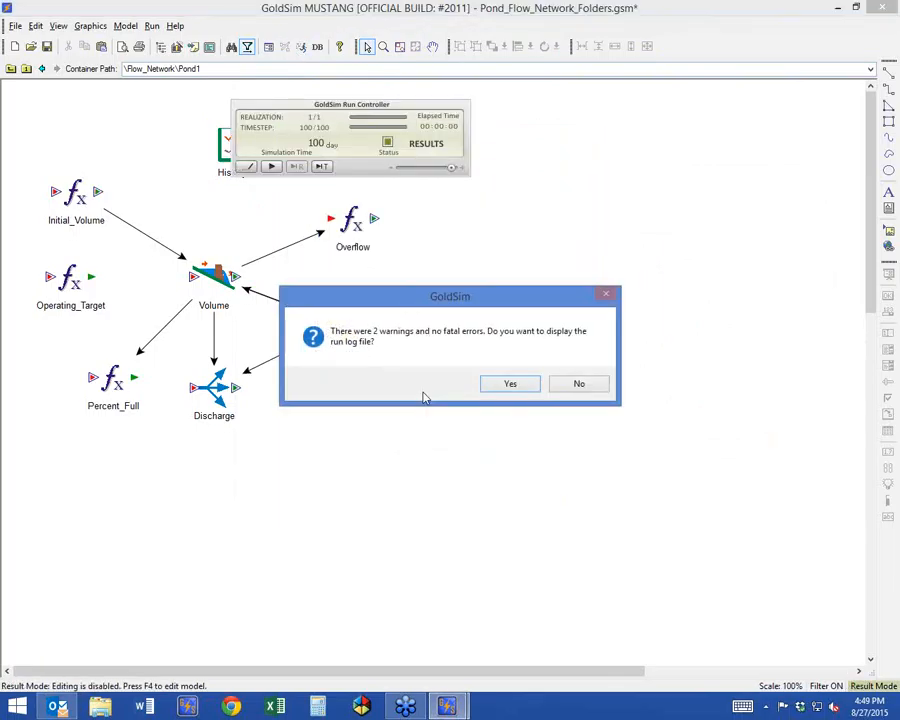
{"action": "left_click", "coordinate": [574, 386]}
{"action": "double_click", "coordinate": [236, 146]}
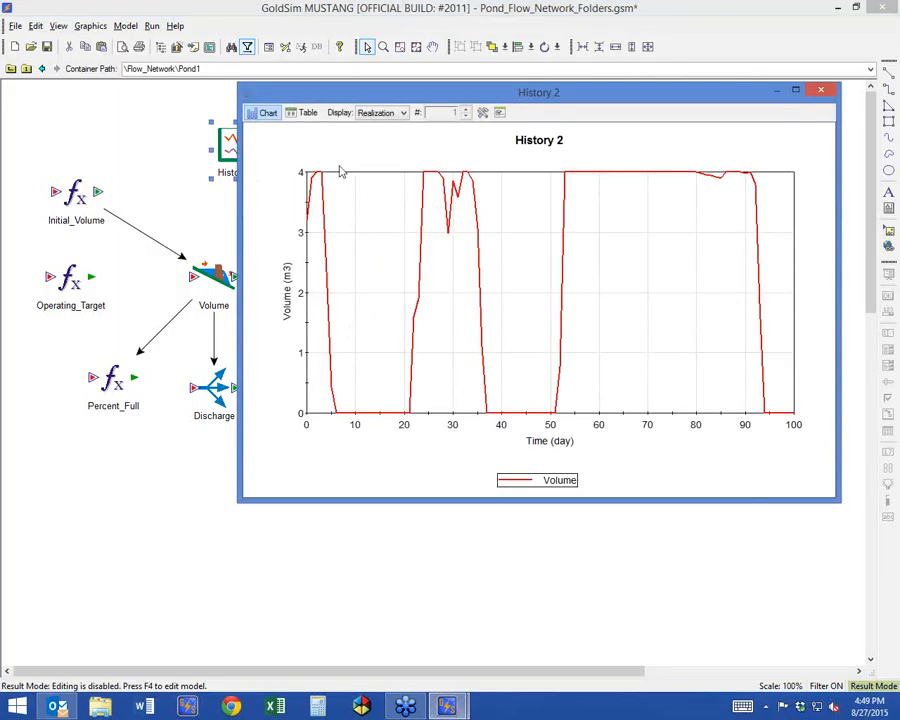
Examine the first three days of Pond1's volume chart up close and close History 2.
{"action": "left_click_drag", "start_coordinate": [336, 173], "coordinate": [305, 421]}
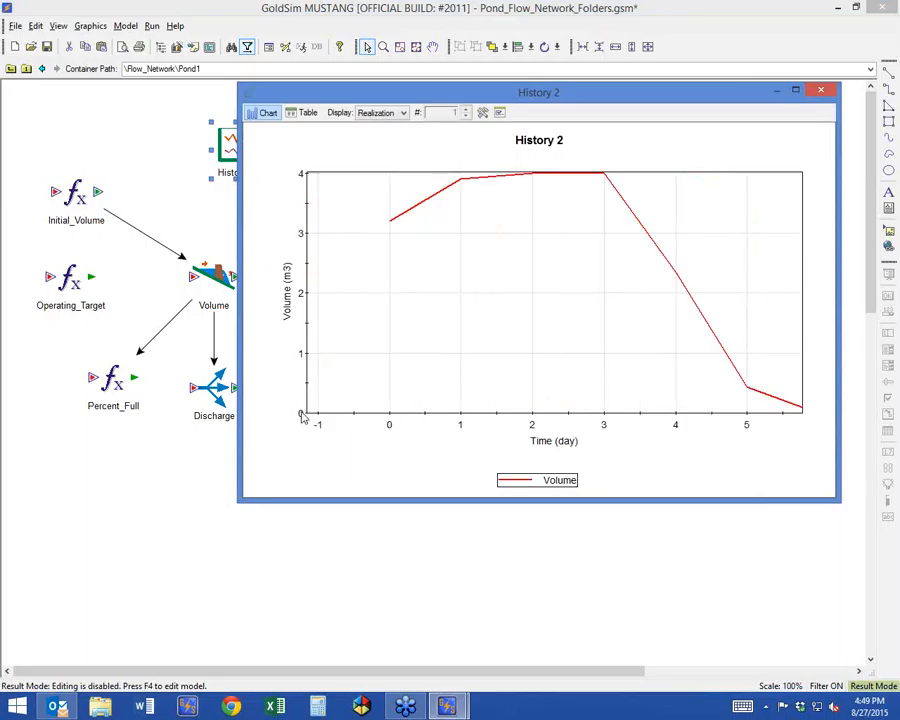
{"action": "left_click_drag", "start_coordinate": [379, 172], "coordinate": [590, 256]}
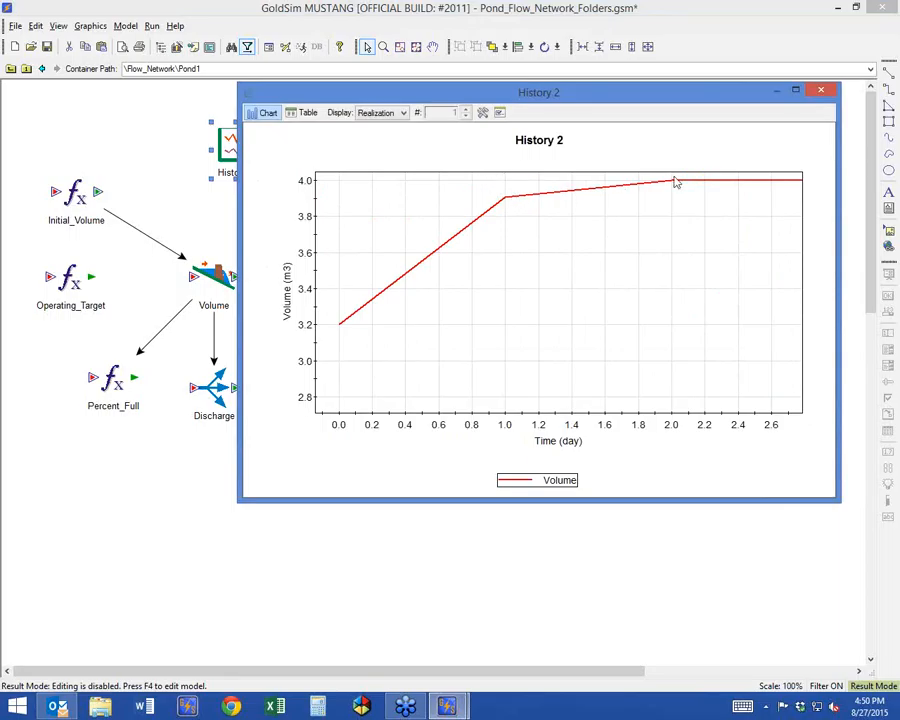
{"action": "left_click", "coordinate": [820, 91]}
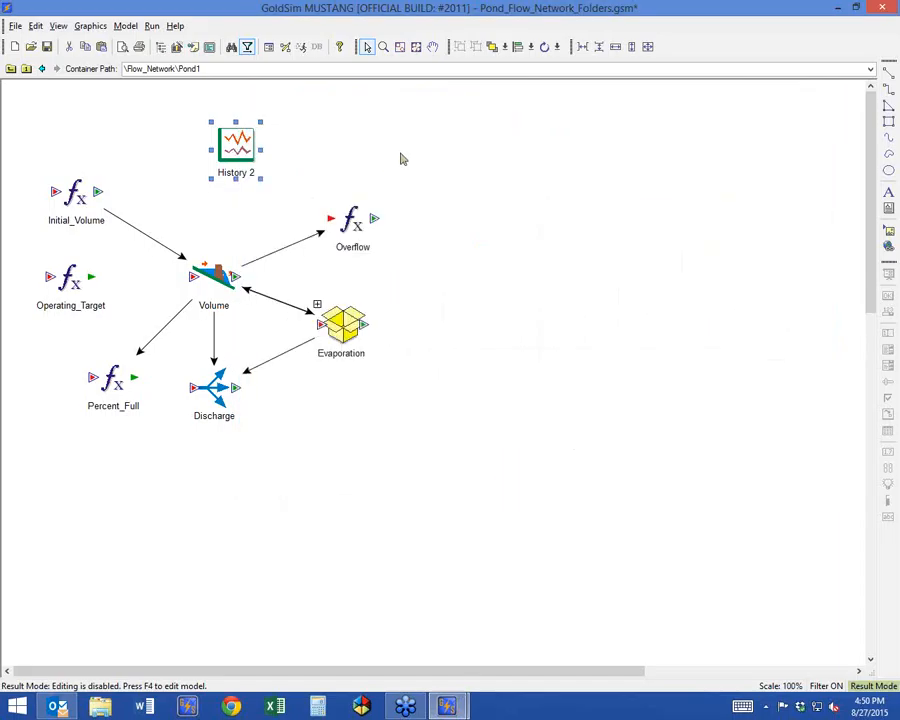
{"action": "left_click", "coordinate": [338, 175]}
{"action": "key", "text": "F5"}
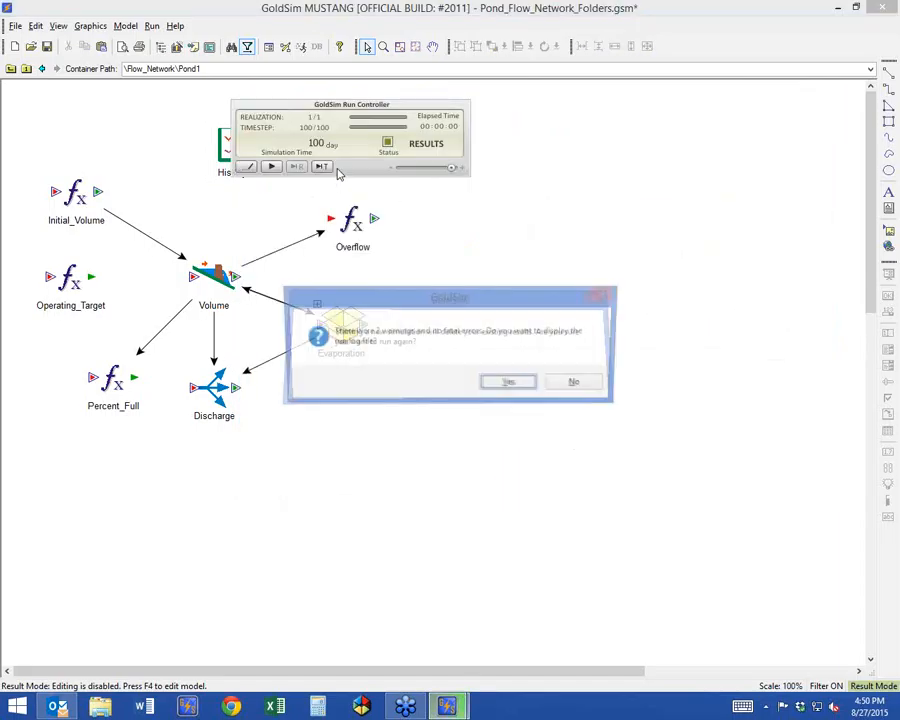
{"action": "left_click", "coordinate": [580, 384]}
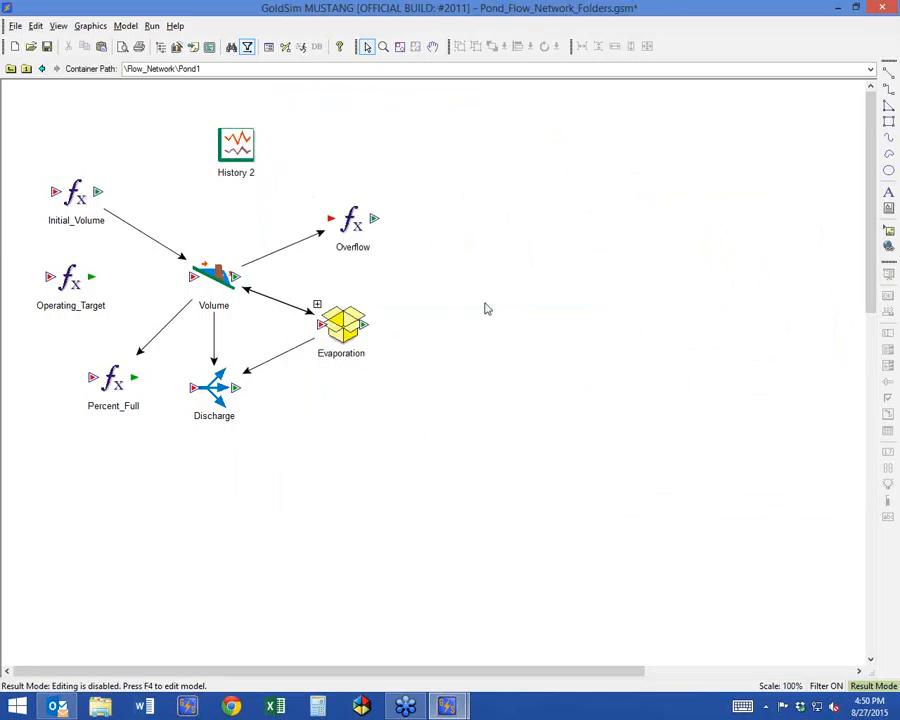
Return to edit mode and enable both unscheduled updates and their inclusion in scalar time histories in the advanced time settings.
{"action": "key", "text": "F4"}
{"action": "key", "text": "Return"}
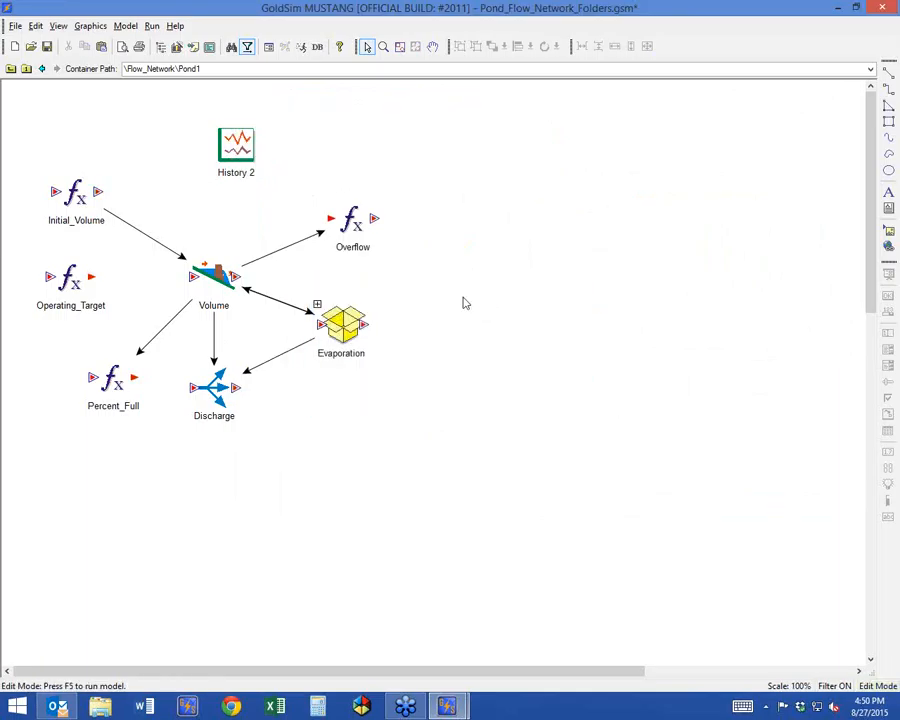
{"action": "left_click", "coordinate": [267, 50]}
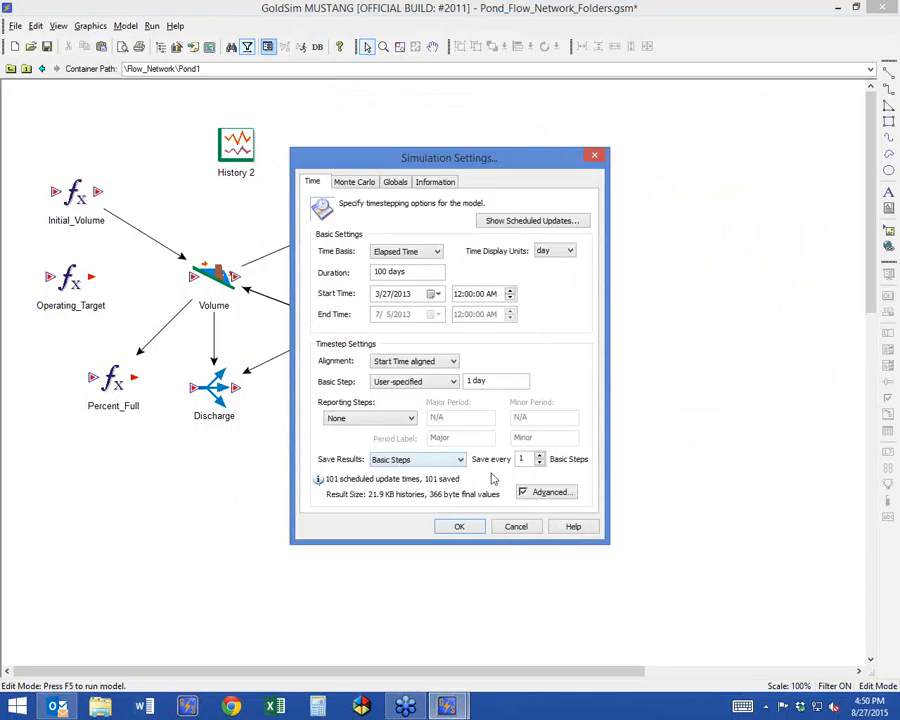
{"action": "left_click", "coordinate": [538, 490]}
{"action": "left_click", "coordinate": [360, 362]}
{"action": "left_click", "coordinate": [400, 447]}
{"action": "left_click", "coordinate": [437, 540]}
{"action": "left_click", "coordinate": [457, 524]}
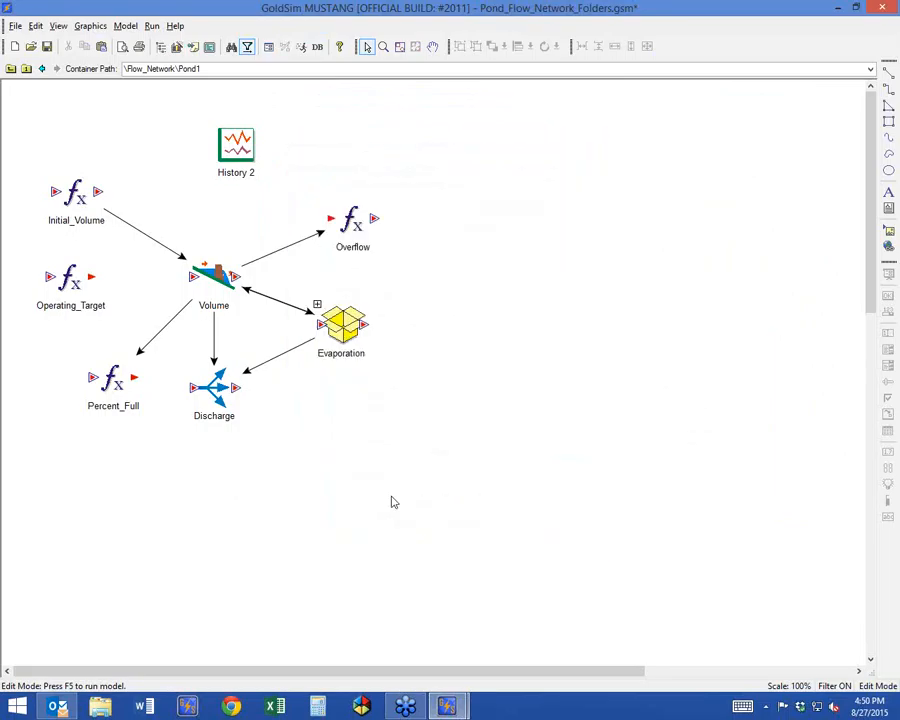
Go up to the Flow_Network container and enable the Internal Clock feature for Pond1.
{"action": "left_click", "coordinate": [10, 68]}
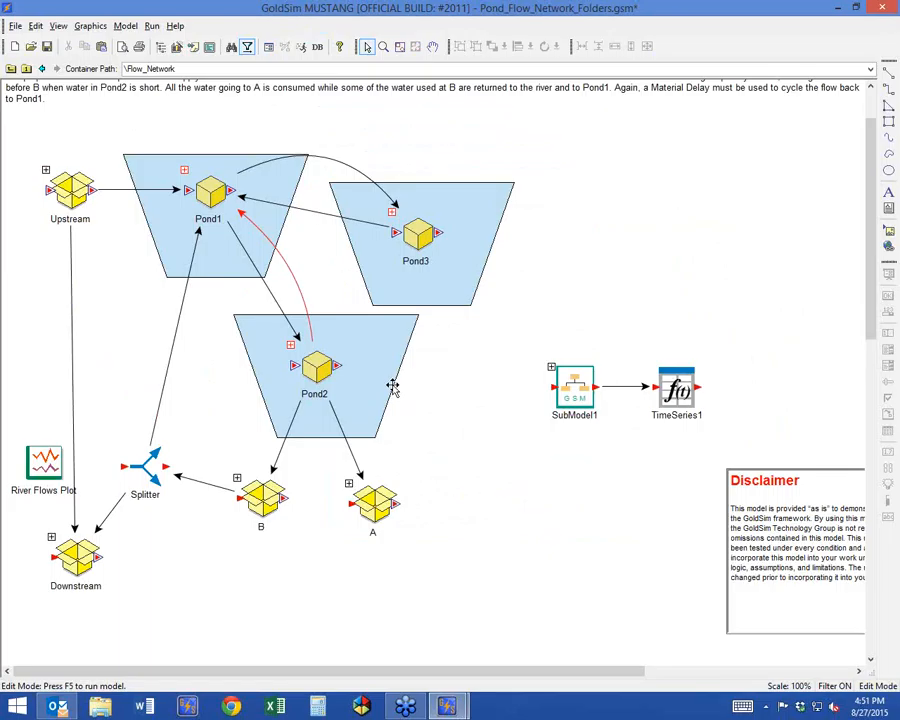
{"action": "double_click", "coordinate": [207, 190]}
{"action": "left_click_drag", "start_coordinate": [346, 186], "coordinate": [352, 86]}
{"action": "left_click", "coordinate": [392, 225]}
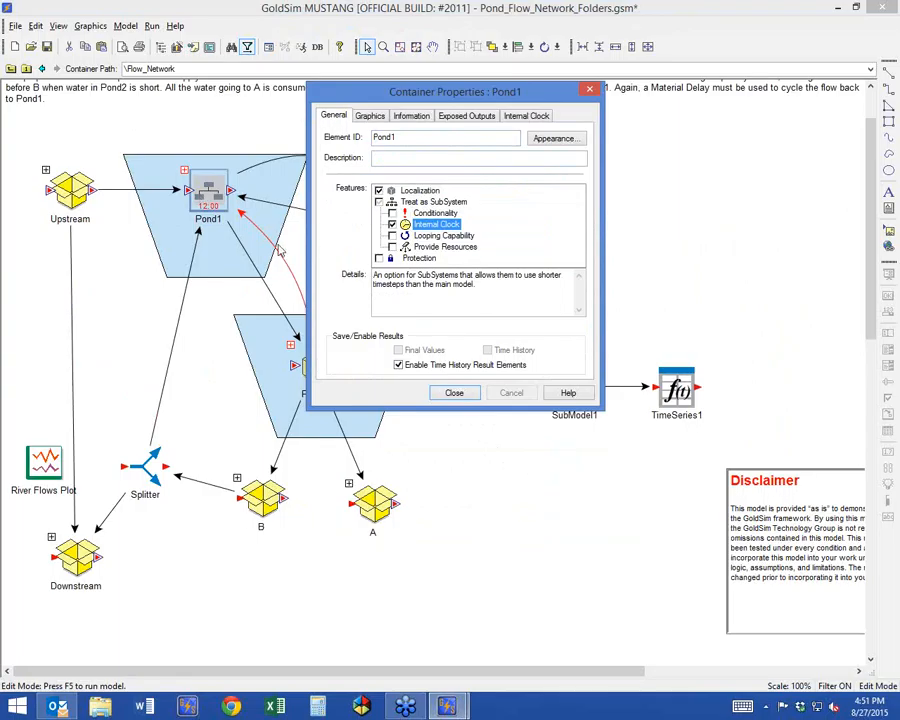
{"action": "left_click", "coordinate": [444, 393]}
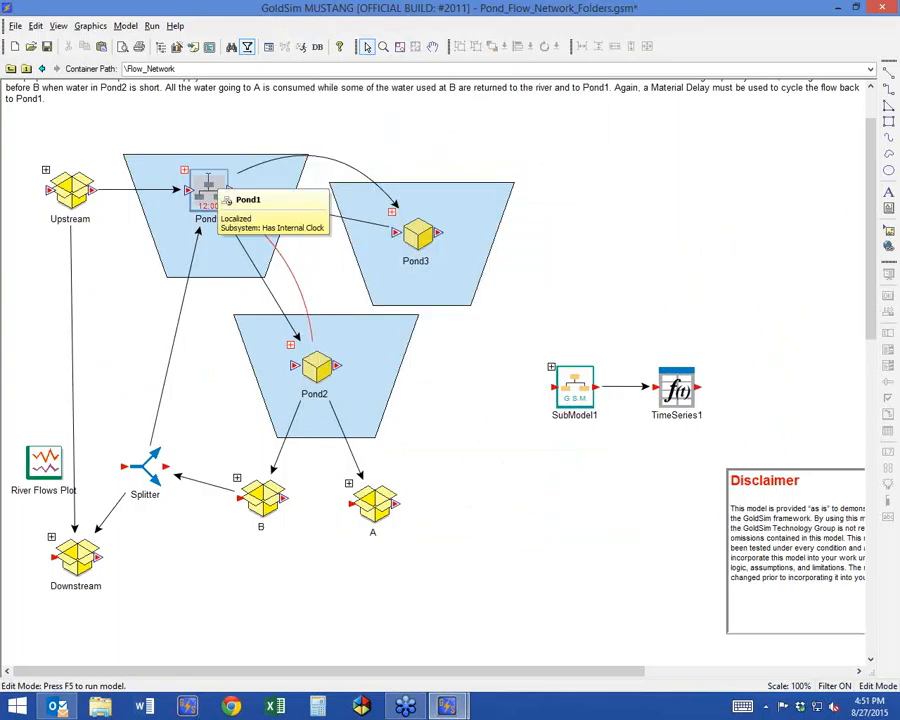
Run the simulation without displaying the run log and open the History 2 chart inside Pond1.
{"action": "left_click", "coordinate": [300, 47]}
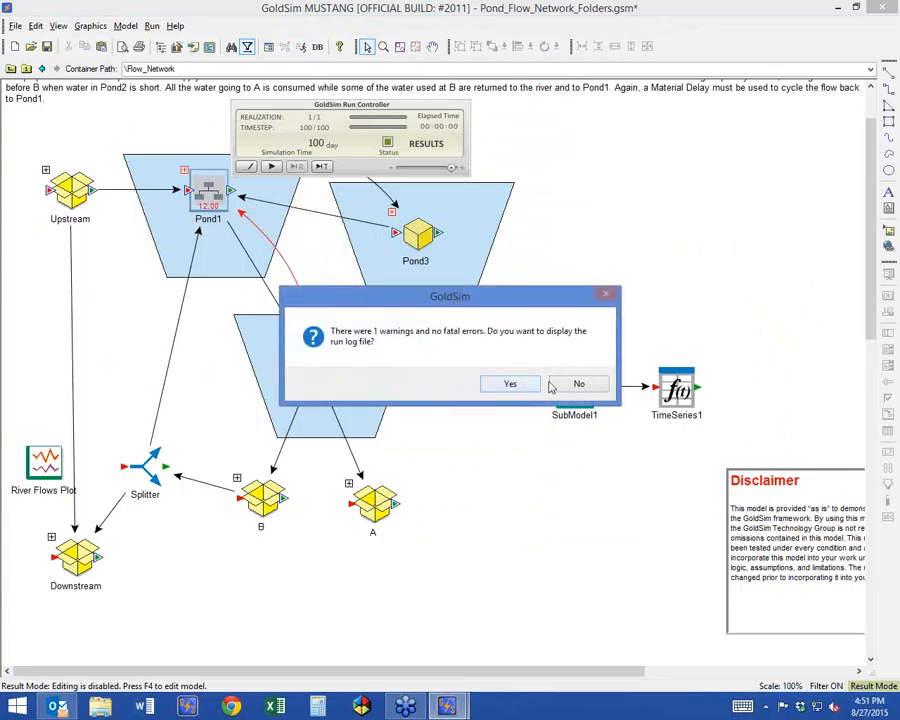
{"action": "left_click", "coordinate": [579, 382]}
{"action": "double_click", "coordinate": [205, 190]}
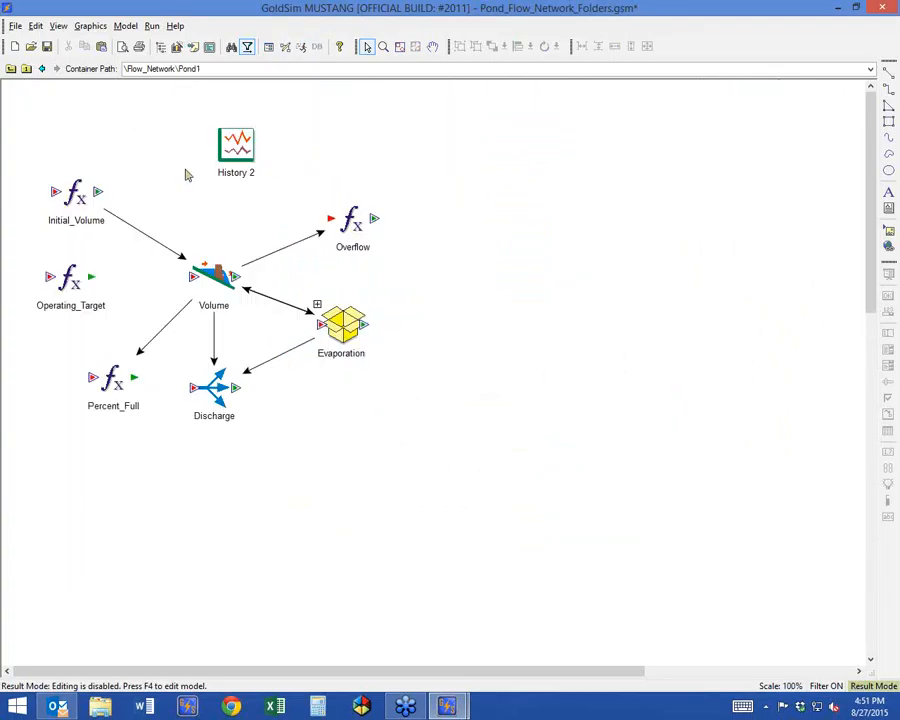
{"action": "left_click", "coordinate": [240, 150]}
{"action": "double_click", "coordinate": [240, 150]}
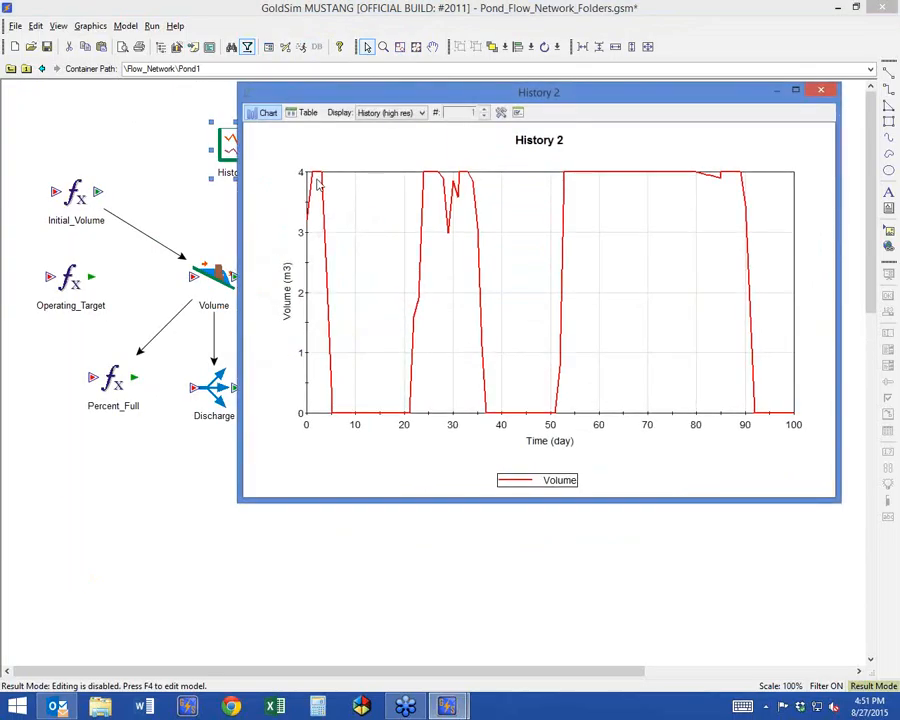
Show History 2 as a table, examine the unscheduled update row just after day 1, and close the result.
{"action": "left_click", "coordinate": [300, 113]}
{"action": "left_click", "coordinate": [260, 175]}
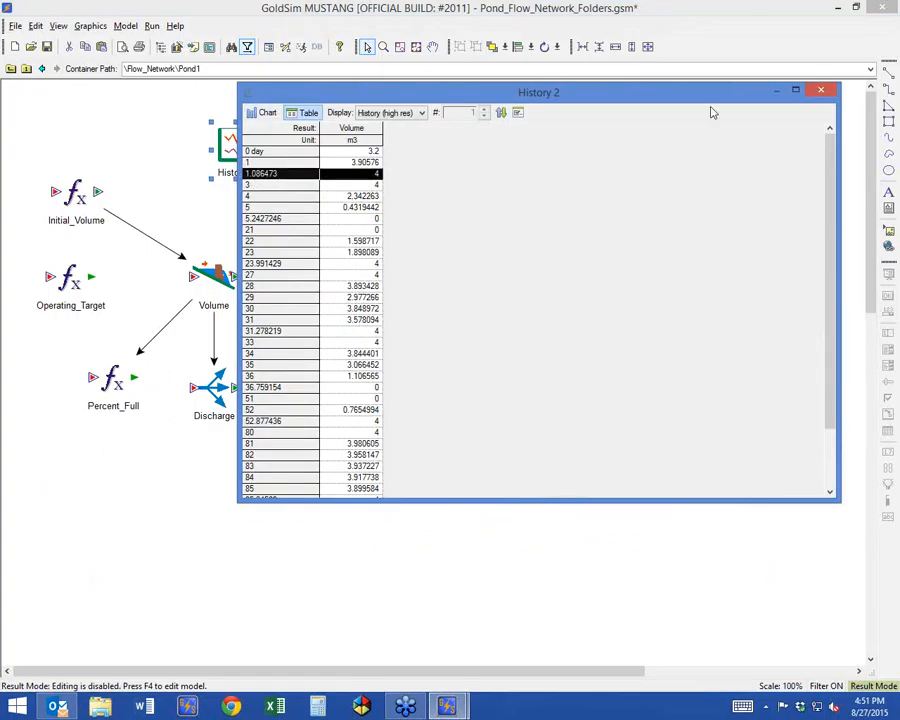
{"action": "left_click", "coordinate": [820, 91]}
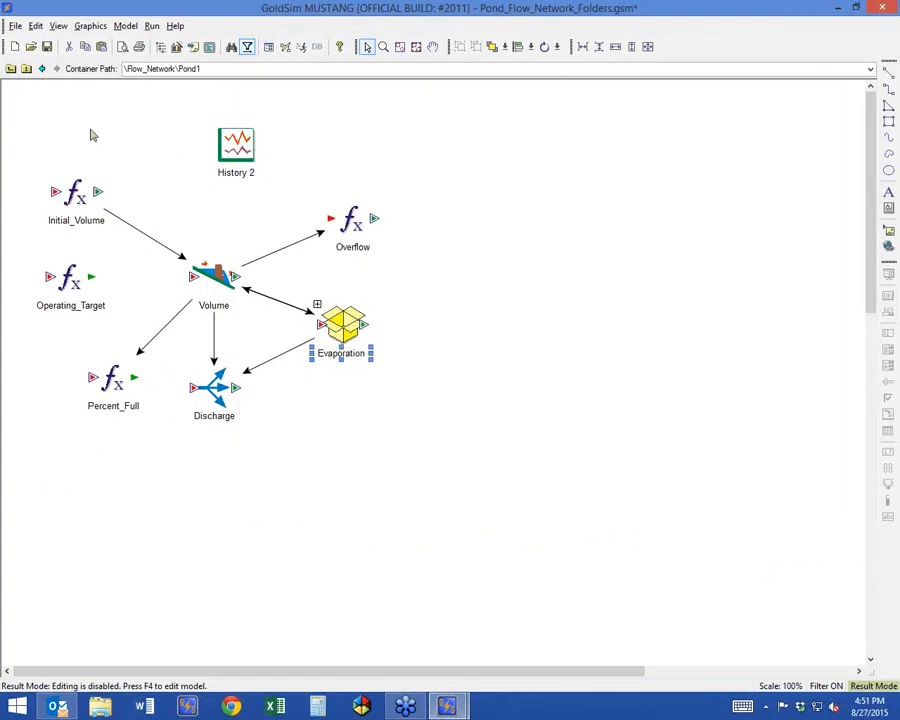
Return to Flow_Network, examine the scheduled and unscheduled update rows in the River Flows Plot table, and close it.
{"action": "left_click", "coordinate": [24, 67]}
{"action": "double_click", "coordinate": [38, 460]}
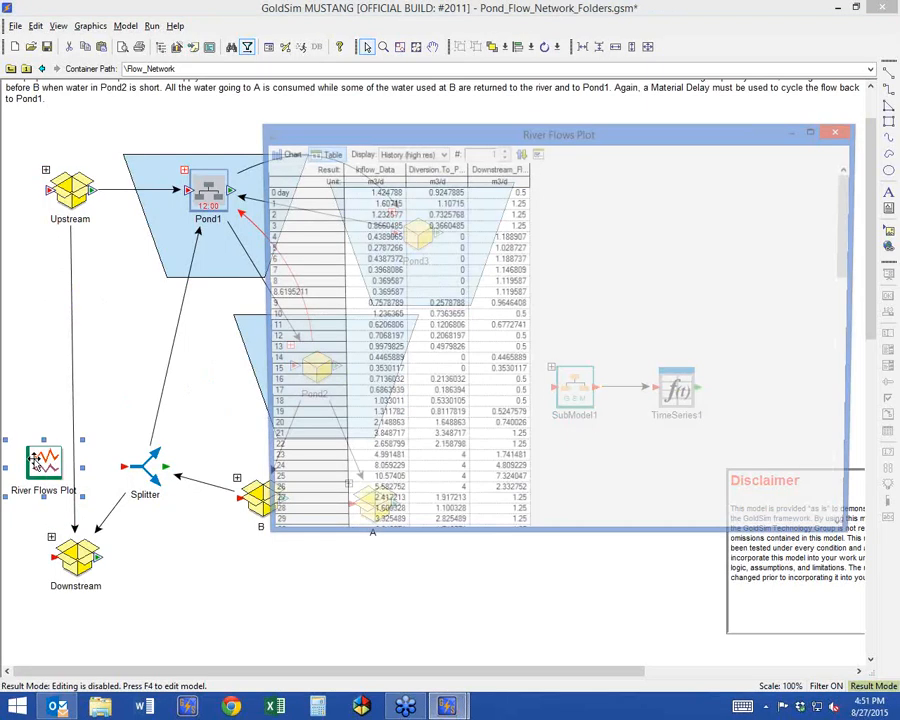
{"action": "left_click", "coordinate": [282, 215]}
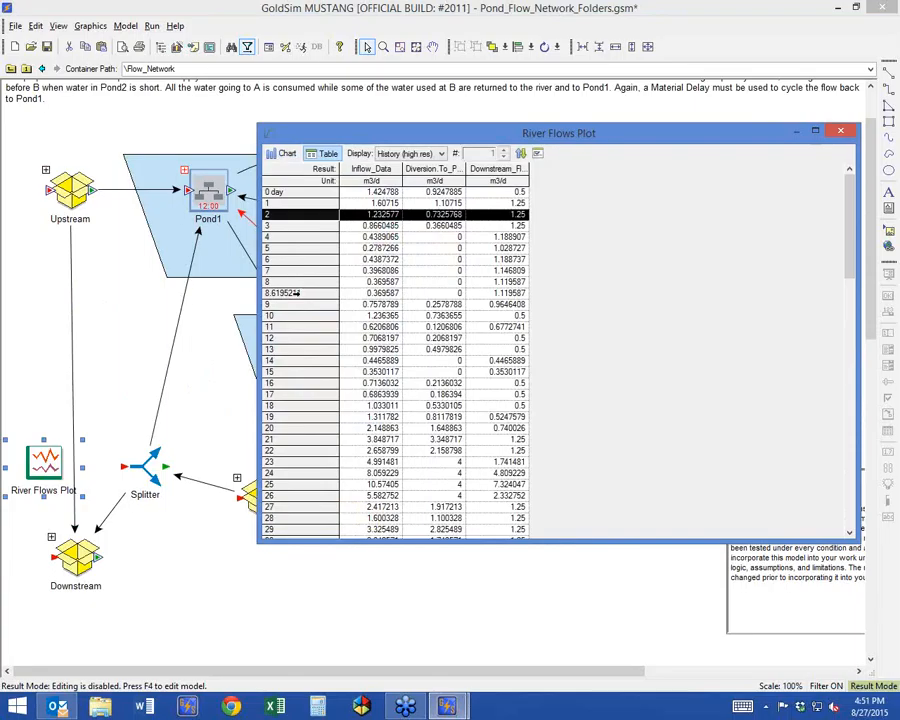
{"action": "left_click", "coordinate": [290, 293]}
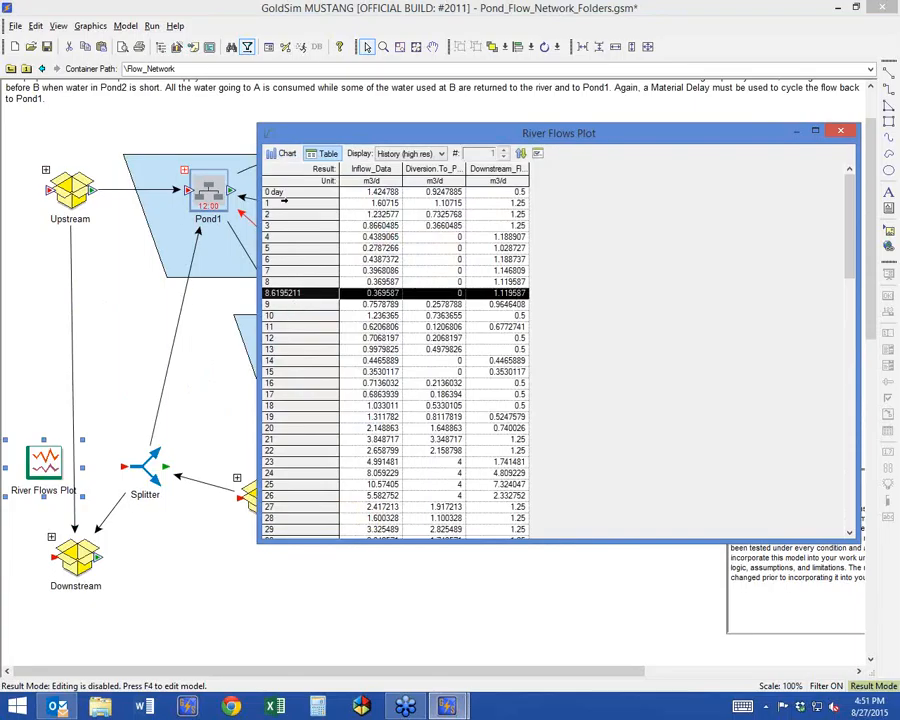
{"action": "left_click", "coordinate": [277, 203]}
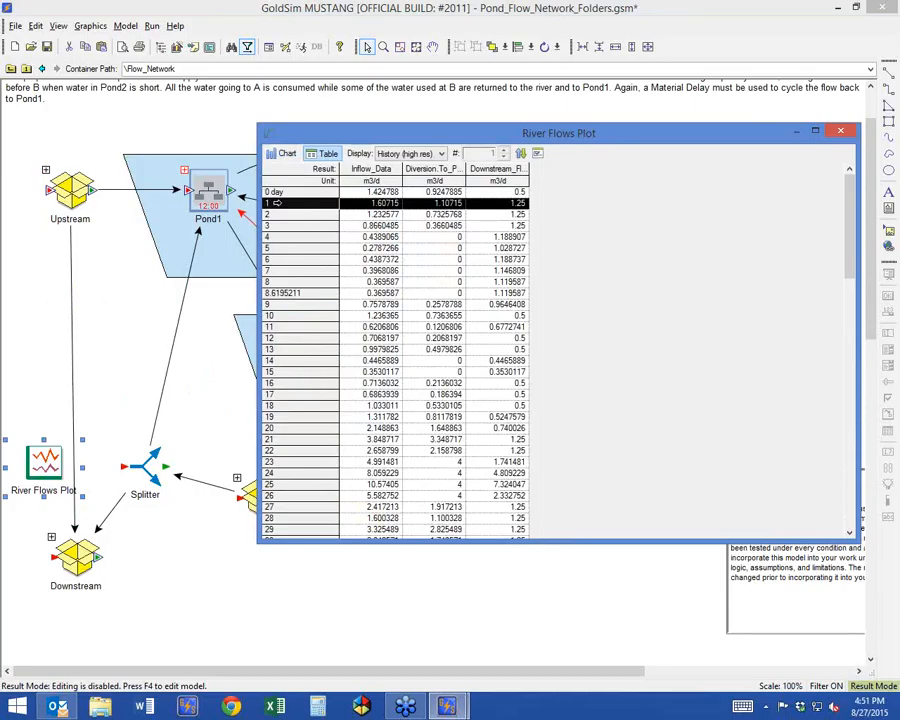
{"action": "left_click", "coordinate": [840, 131]}
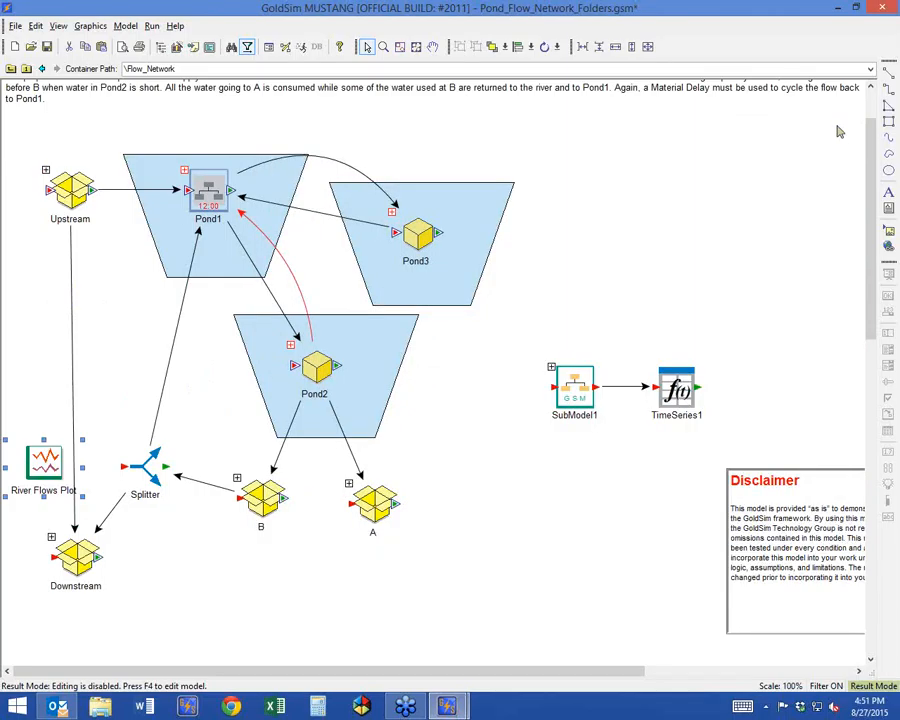
{"action": "left_click", "coordinate": [438, 326]}
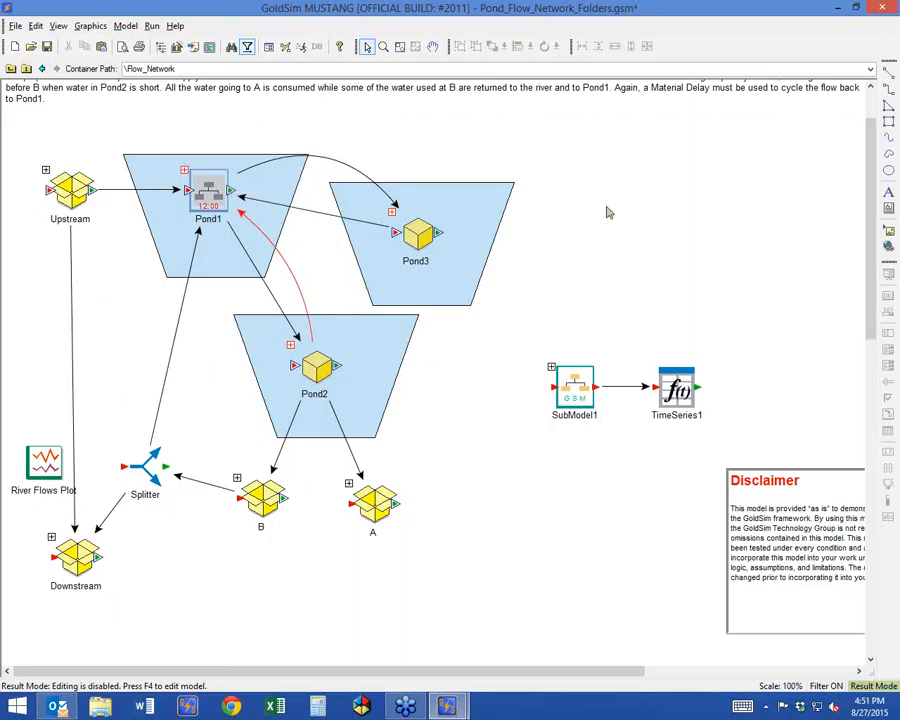
Return to edit mode and delete the SubModel1 and TimeSeries1 elements from Flow_Network.
{"action": "key", "text": "F4"}
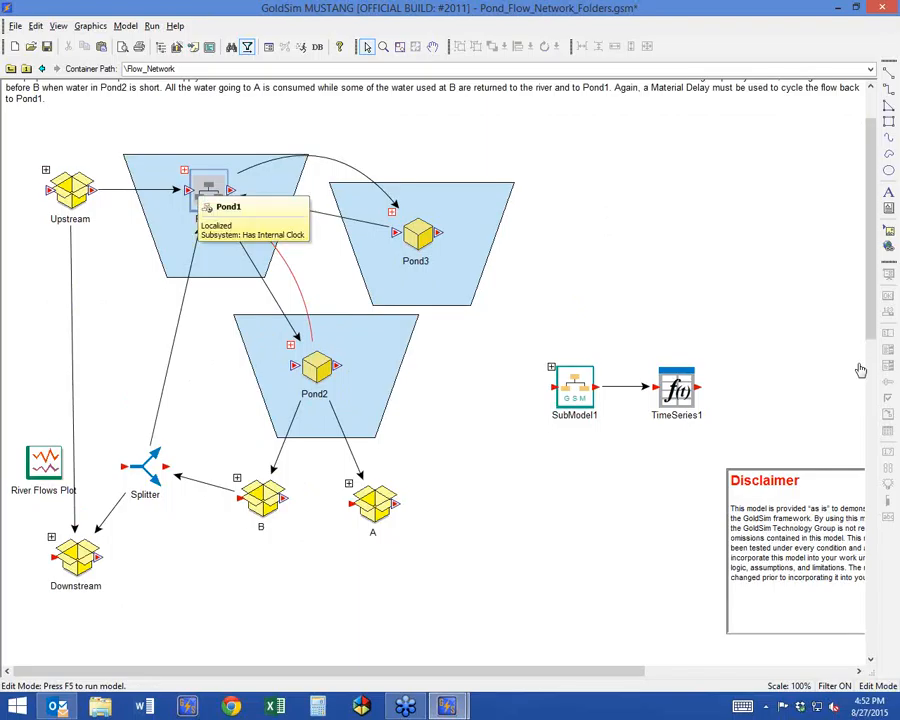
{"action": "right_click", "coordinate": [568, 192]}
{"action": "left_click", "coordinate": [524, 314]}
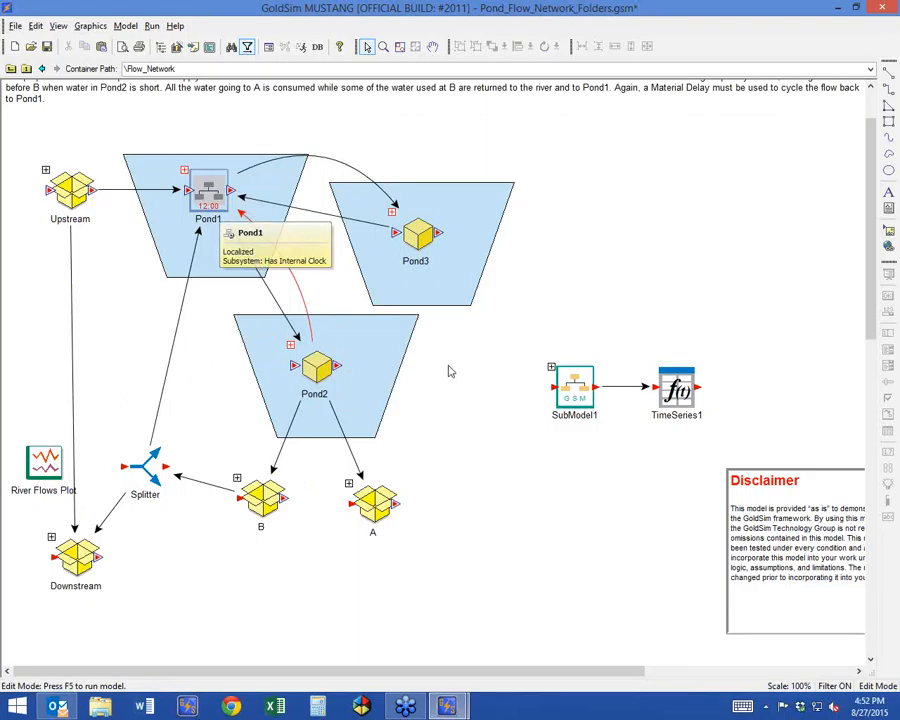
{"action": "left_click", "coordinate": [561, 379]}
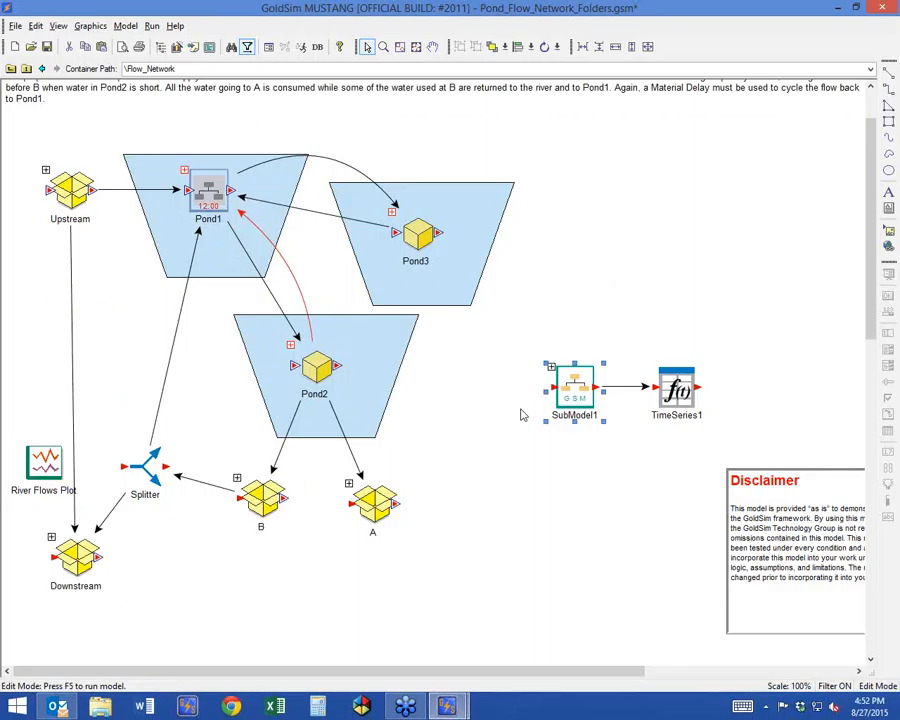
{"action": "left_click_drag", "start_coordinate": [779, 327], "coordinate": [491, 472]}
{"action": "key", "text": "Delete"}
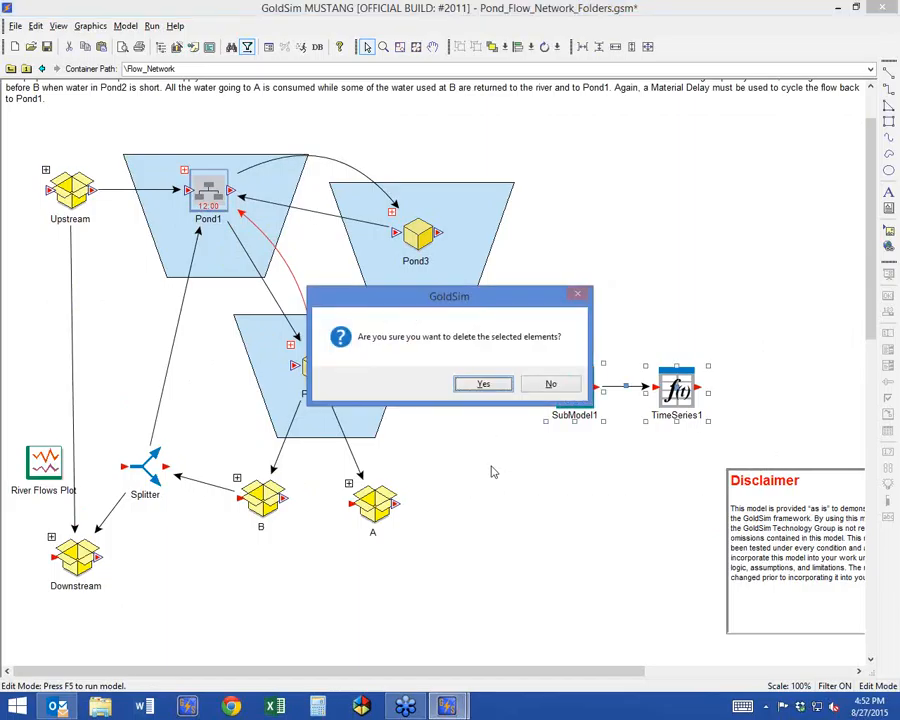
{"action": "key", "text": "Return"}
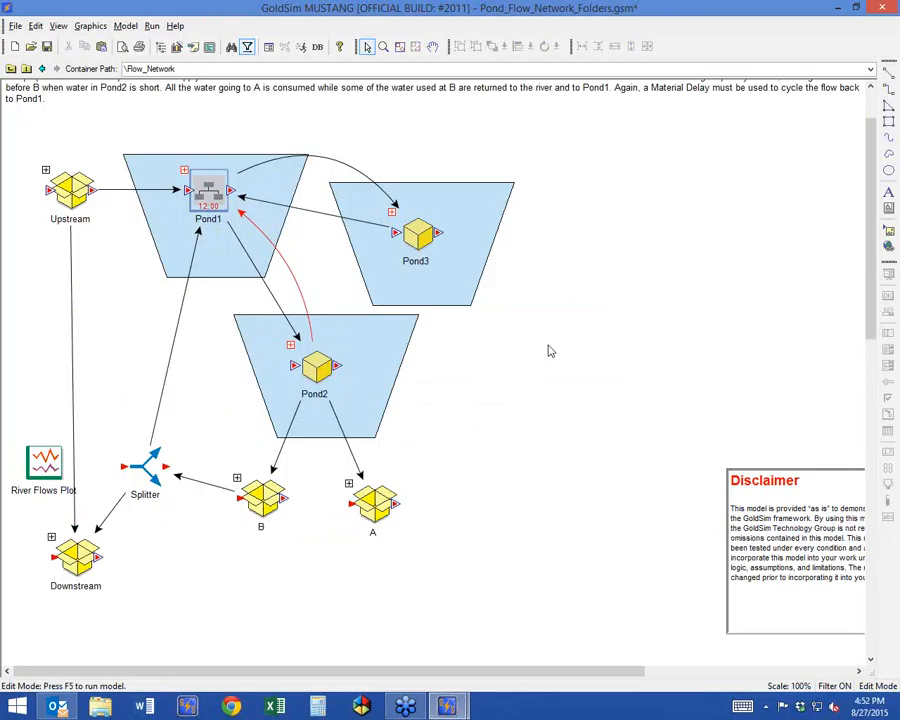
Insert a new container to the right of Pond3 and enable its Looping Capability feature.
{"action": "right_click", "coordinate": [566, 245]}
{"action": "mouse_move", "coordinate": [598, 250]}
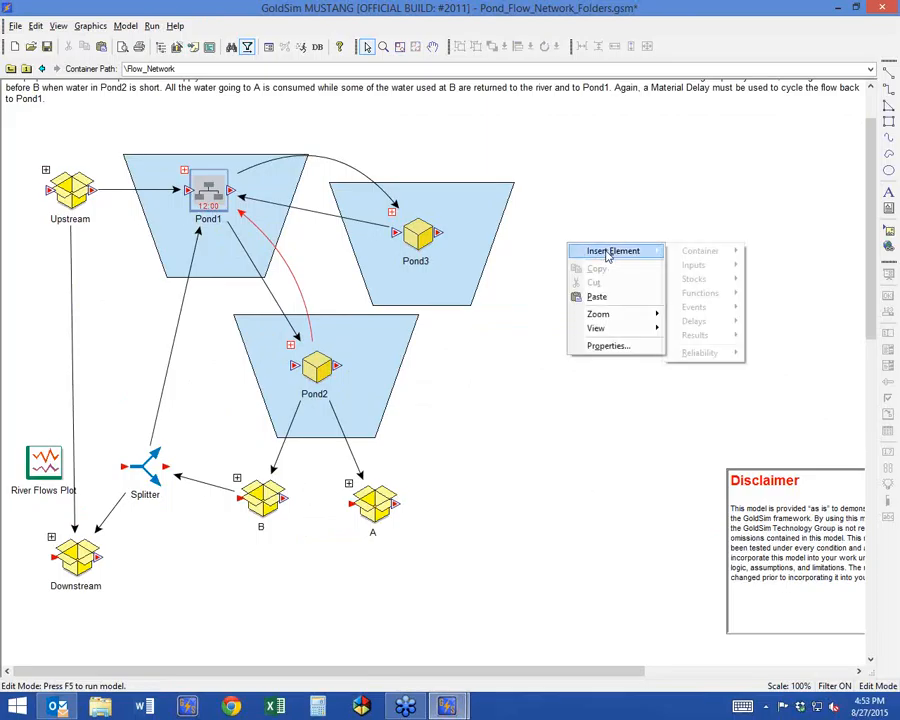
{"action": "mouse_move", "coordinate": [703, 252]}
{"action": "left_click", "coordinate": [766, 251]}
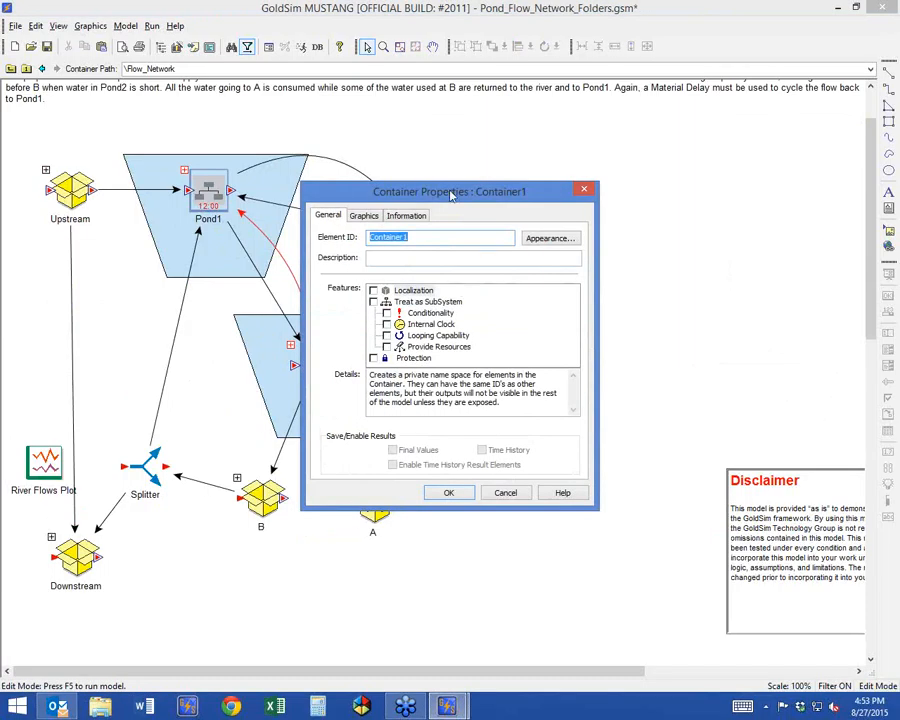
{"action": "left_click", "coordinate": [387, 335]}
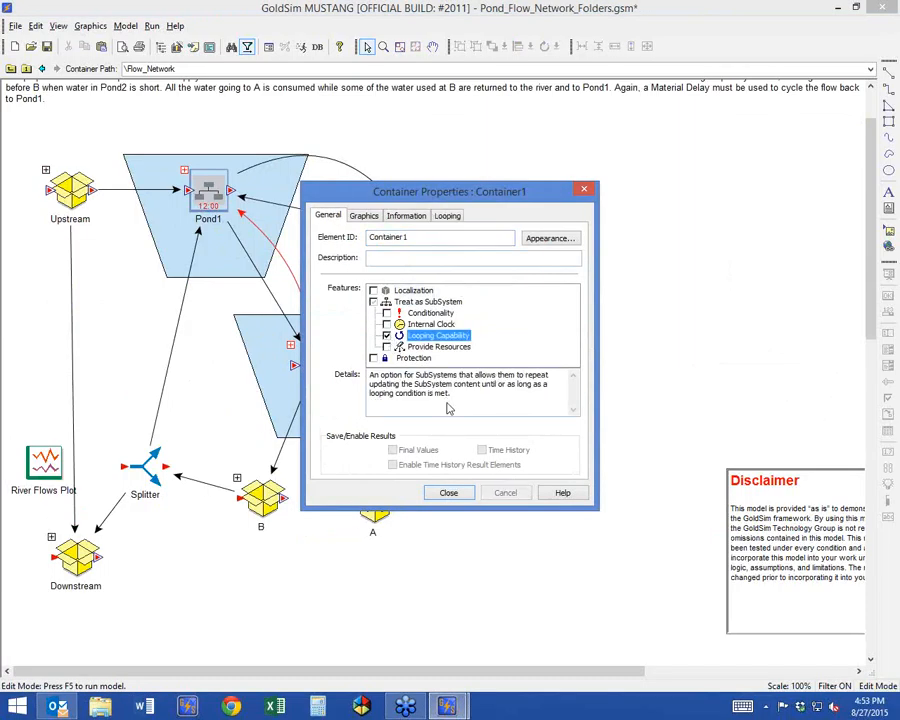
Set Container1 to loop until the condition ~LoopCount > 3 is true and close its properties.
{"action": "left_click", "coordinate": [447, 215]}
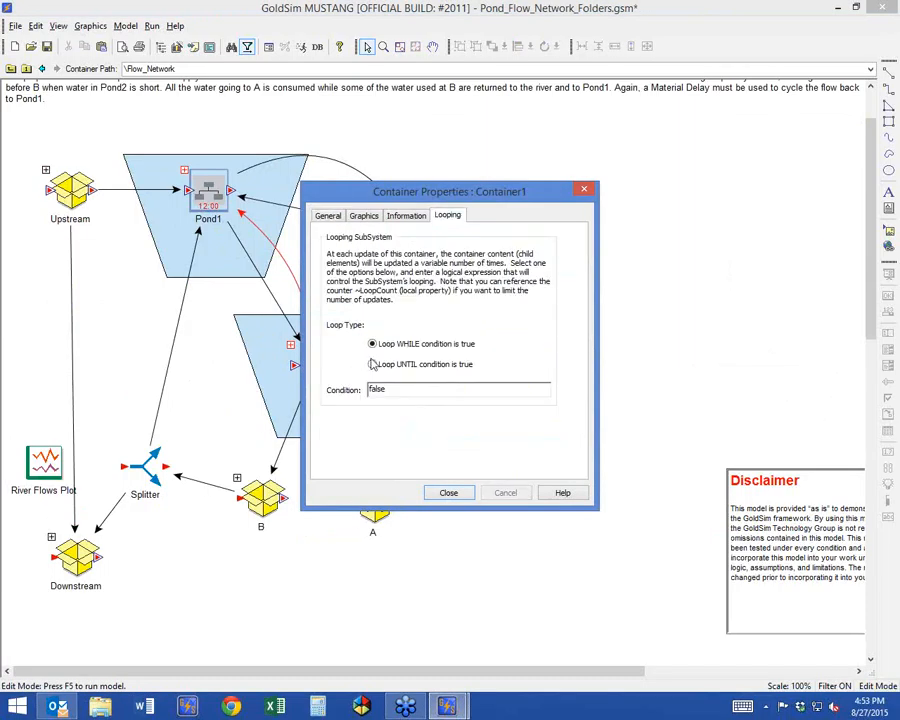
{"action": "left_click", "coordinate": [376, 364]}
{"action": "left_click_drag", "start_coordinate": [390, 389], "coordinate": [315, 392]}
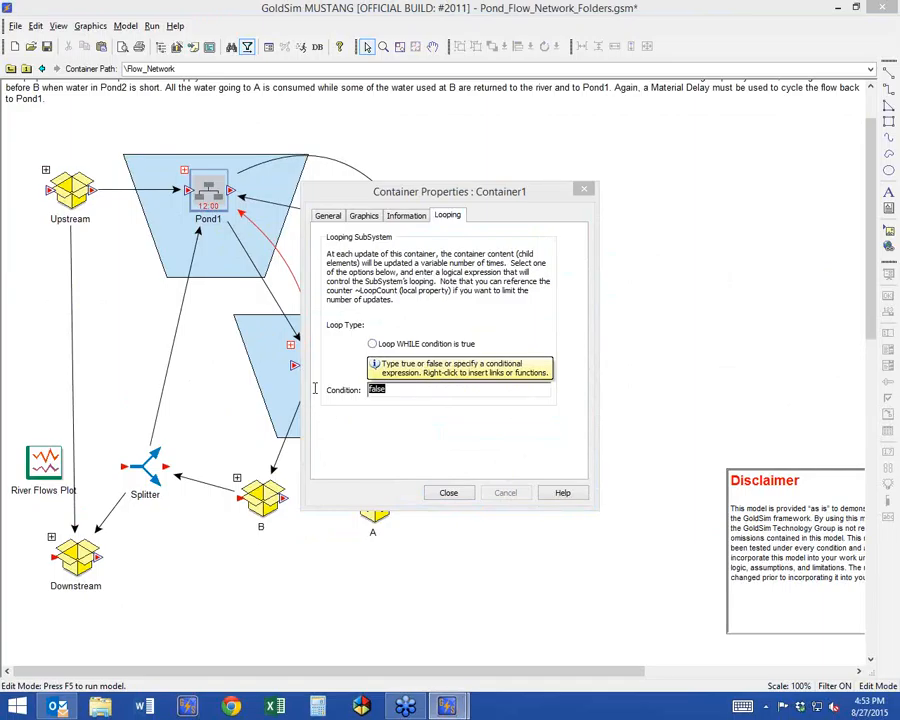
{"action": "type", "text": "~L"}
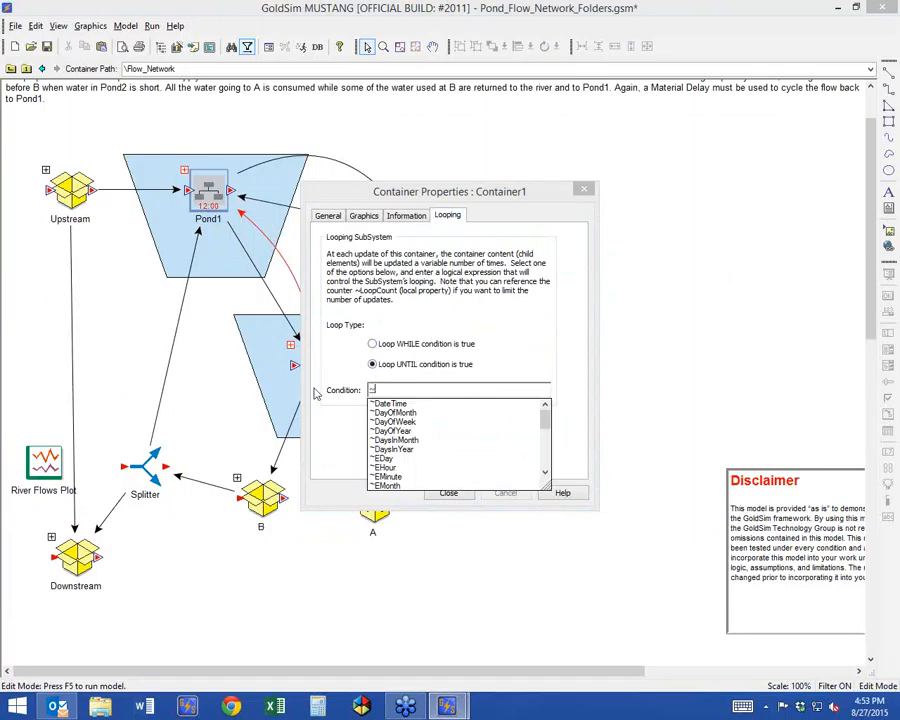
{"action": "type", "text": "oopCount"}
{"action": "key", "text": "Return"}
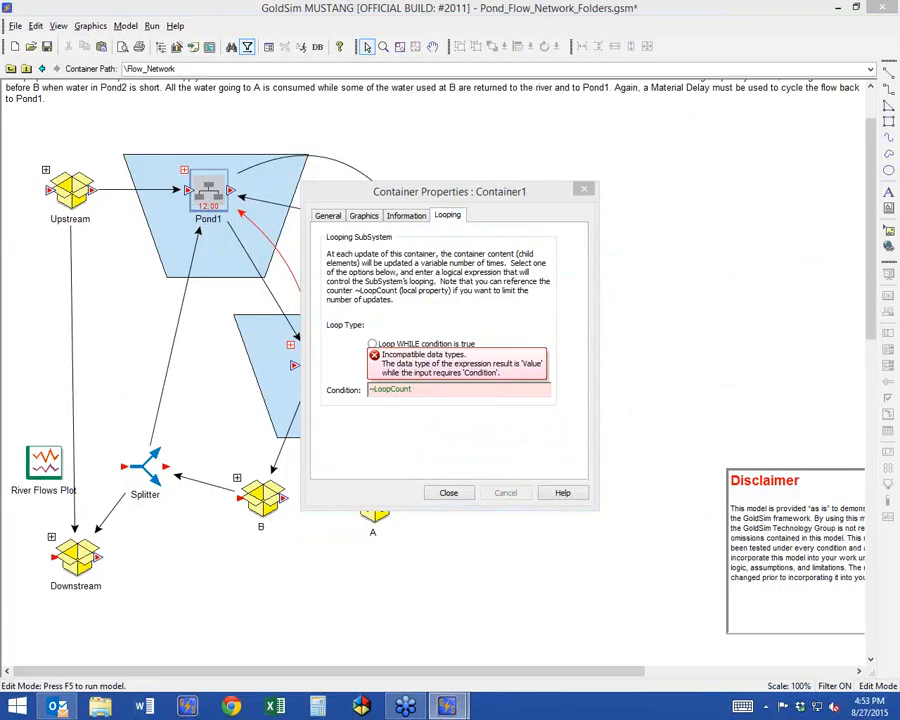
{"action": "type", "text": ">"}
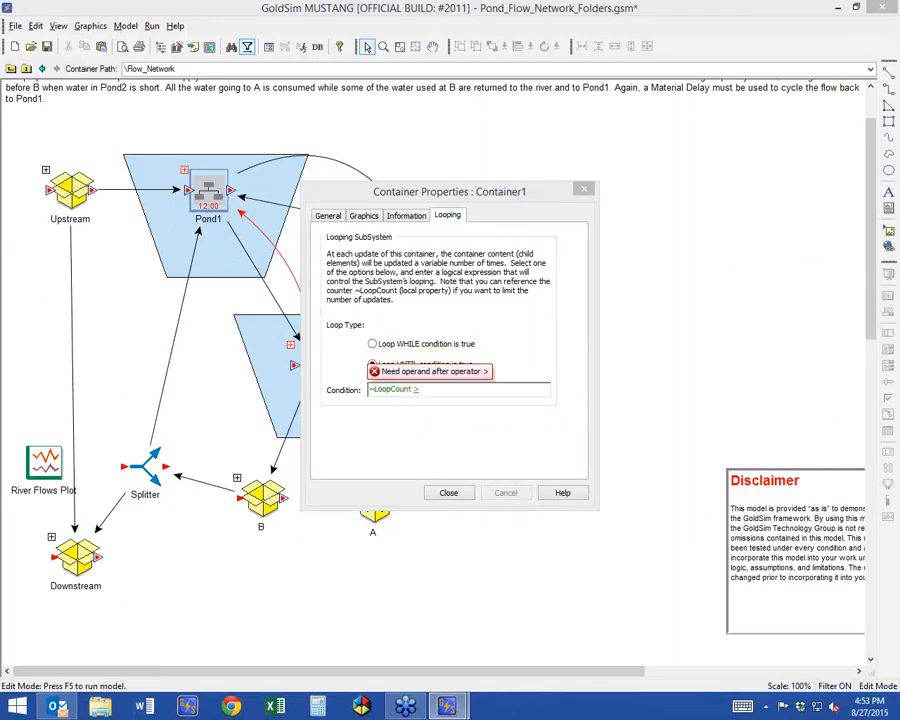
{"action": "type", "text": " 3"}
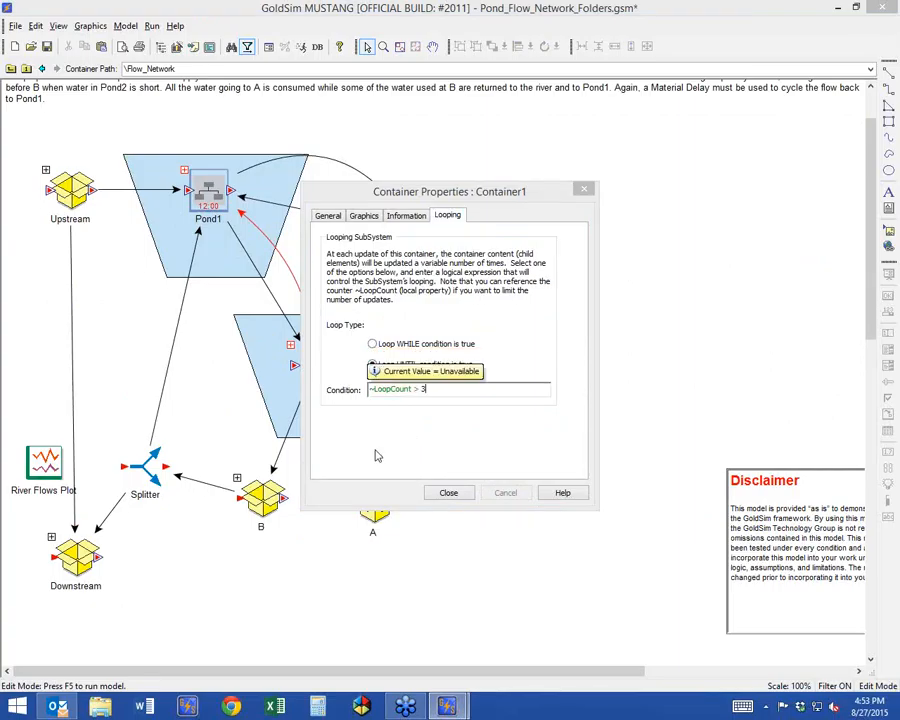
{"action": "left_click", "coordinate": [447, 495]}
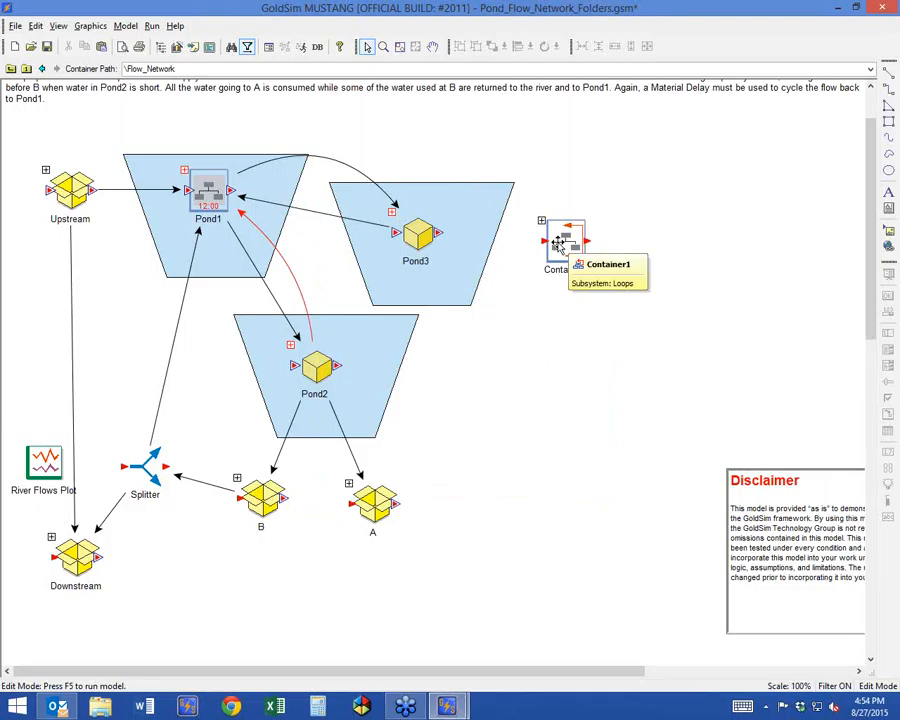
Delete the looping Container1 element from Flow_Network.
{"action": "left_click", "coordinate": [558, 243]}
{"action": "key", "text": "Delete"}
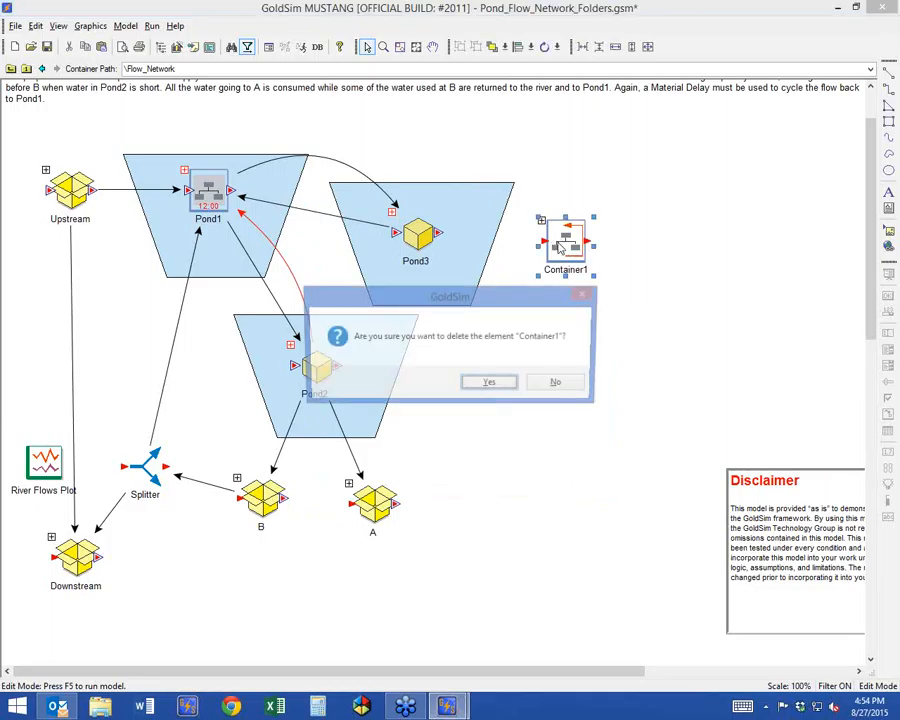
{"action": "left_click", "coordinate": [490, 384]}
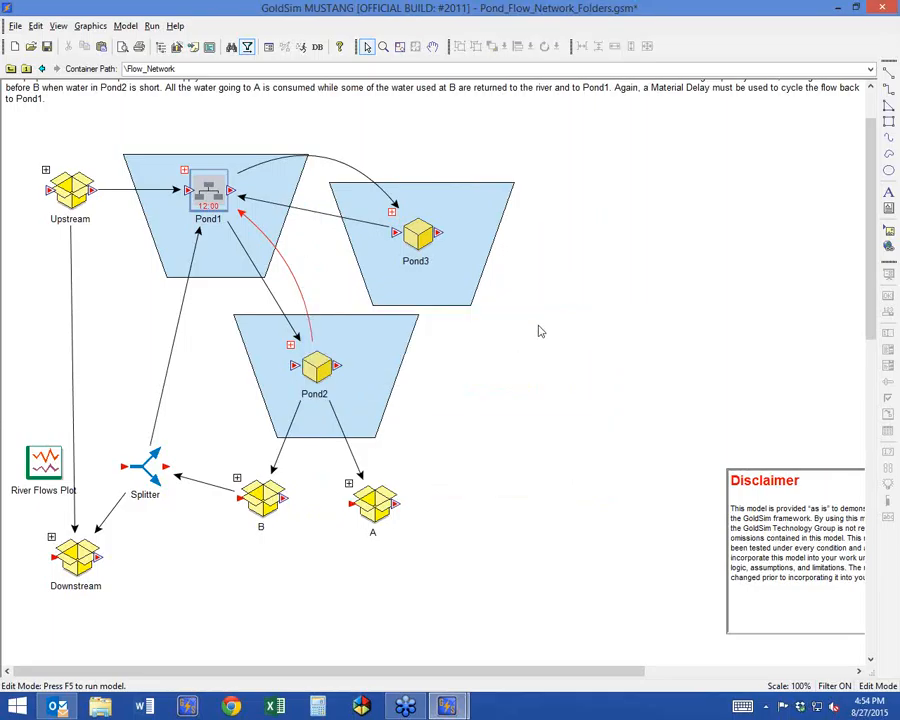
Reposition the Pond3 container within its pond shape and flatten the curved link from Pond1 to Pond3.
{"action": "left_click_drag", "start_coordinate": [415, 234], "coordinate": [415, 218]}
{"action": "left_click", "coordinate": [349, 168]}
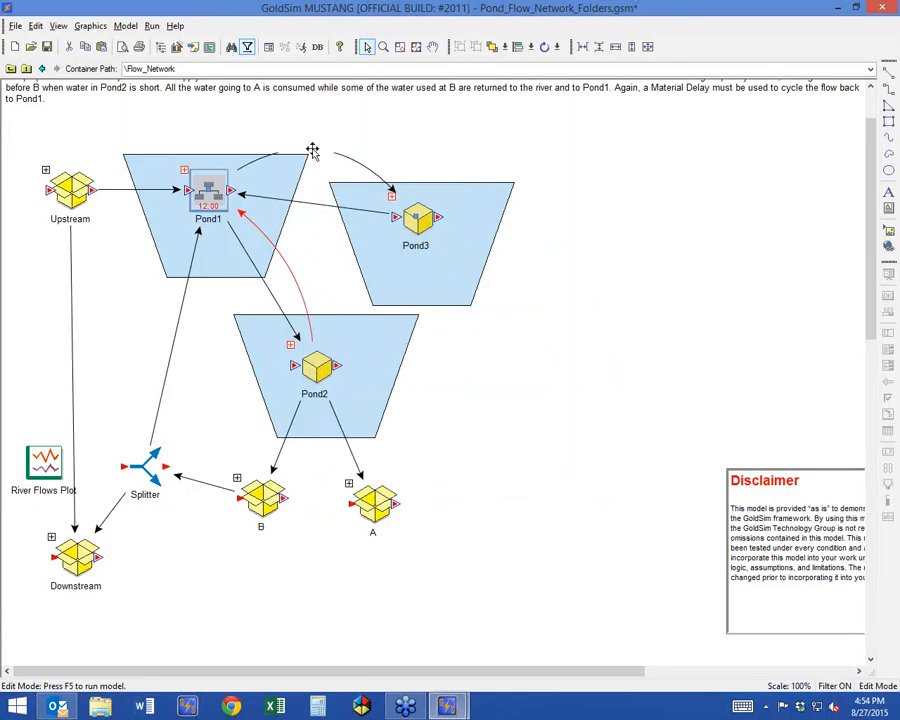
{"action": "left_click_drag", "start_coordinate": [418, 220], "coordinate": [428, 252]}
{"action": "left_click", "coordinate": [334, 162]}
{"action": "left_click_drag", "start_coordinate": [334, 162], "coordinate": [328, 181]}
{"action": "left_click_drag", "start_coordinate": [440, 243], "coordinate": [424, 222]}
{"action": "left_click", "coordinate": [509, 256]}
Switch to the Pond_Flow_Network.gsm model and examine the return-flow loop between Pond1 and Pond3.
{"action": "left_click", "coordinate": [450, 710]}
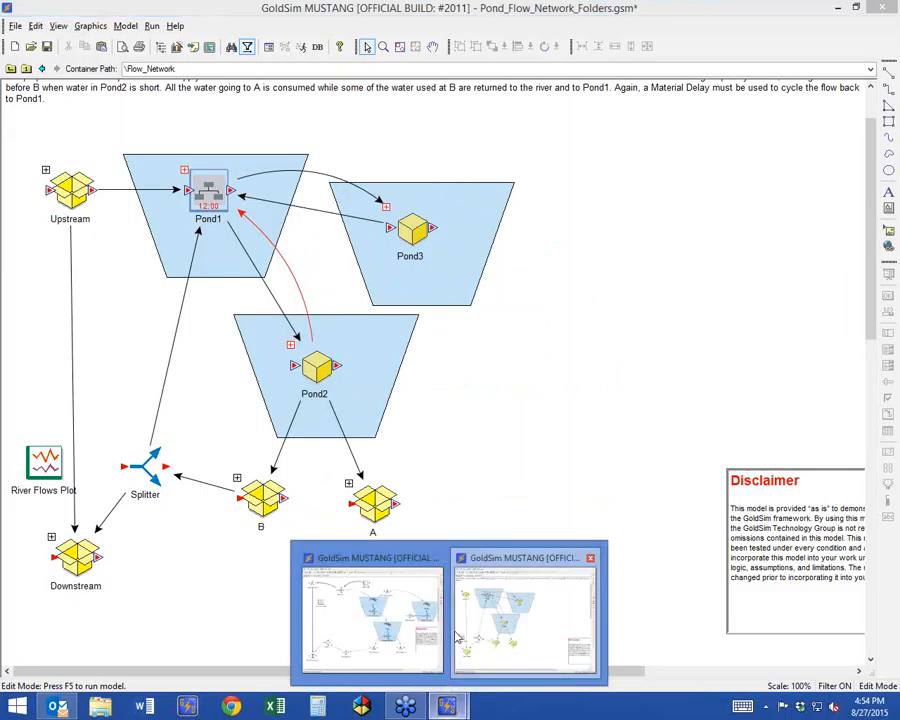
{"action": "left_click", "coordinate": [470, 630]}
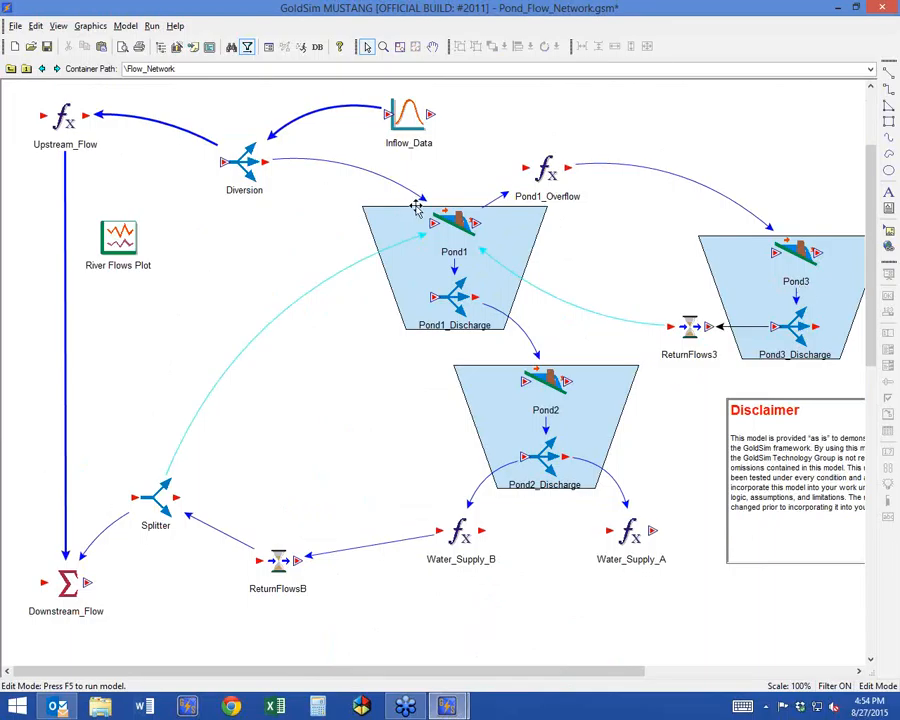
{"action": "mouse_move", "coordinate": [416, 207]}
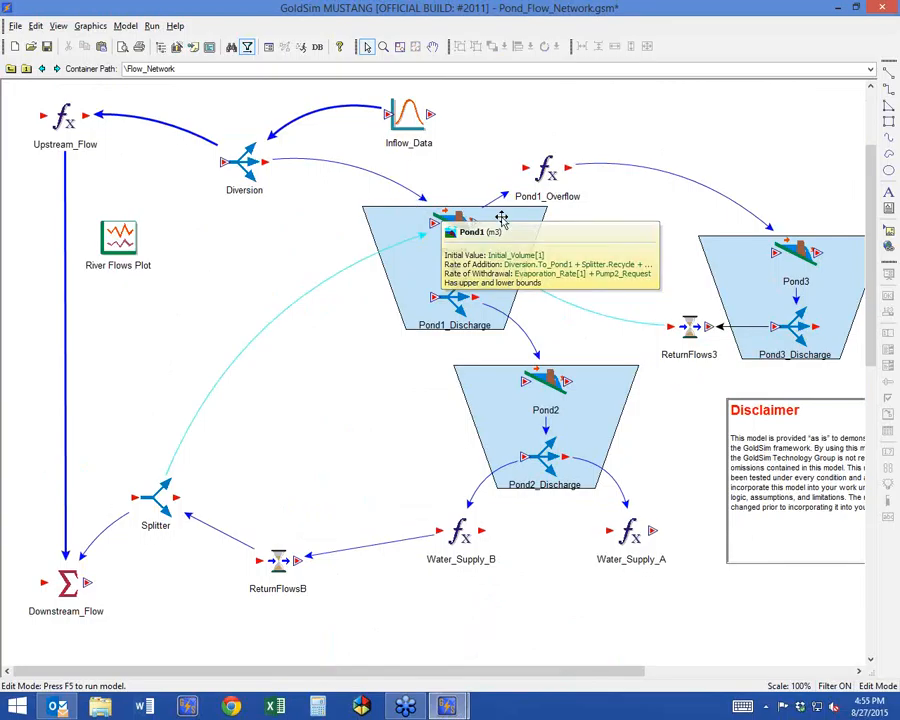
{"action": "mouse_move", "coordinate": [660, 341]}
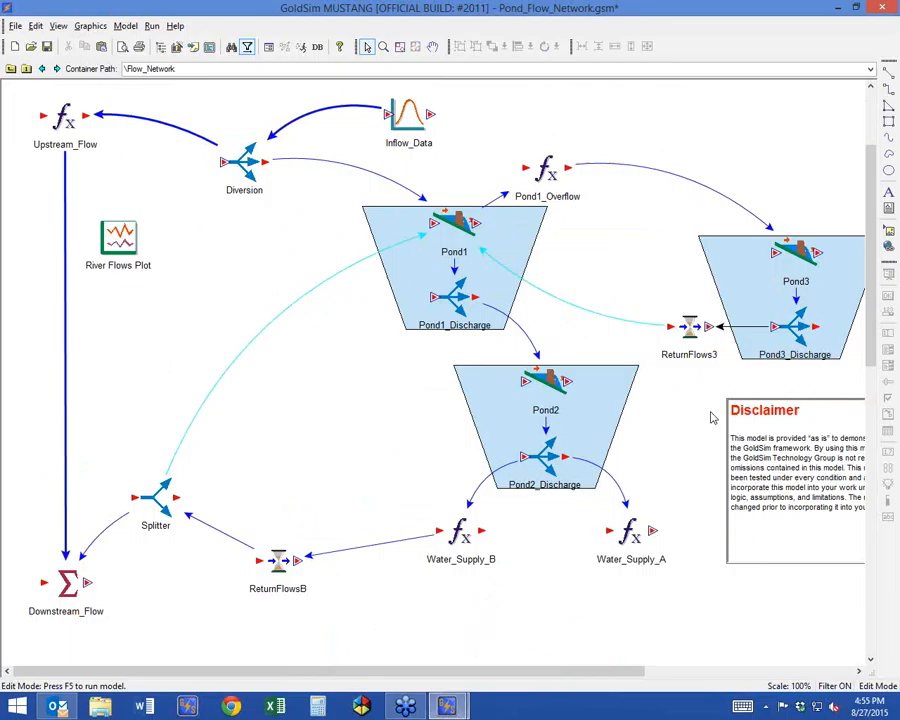
{"action": "mouse_move", "coordinate": [693, 329]}
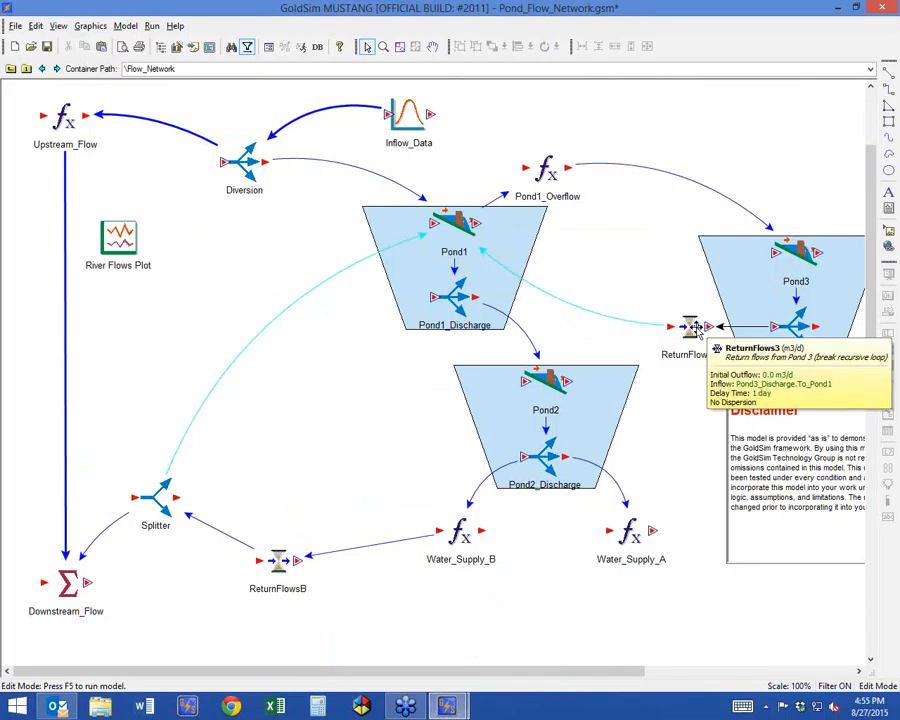
Insert a Previous Value element just above ReturnFlows3 with display units of l/s.
{"action": "right_click", "coordinate": [640, 288]}
{"action": "mouse_move", "coordinate": [678, 291]}
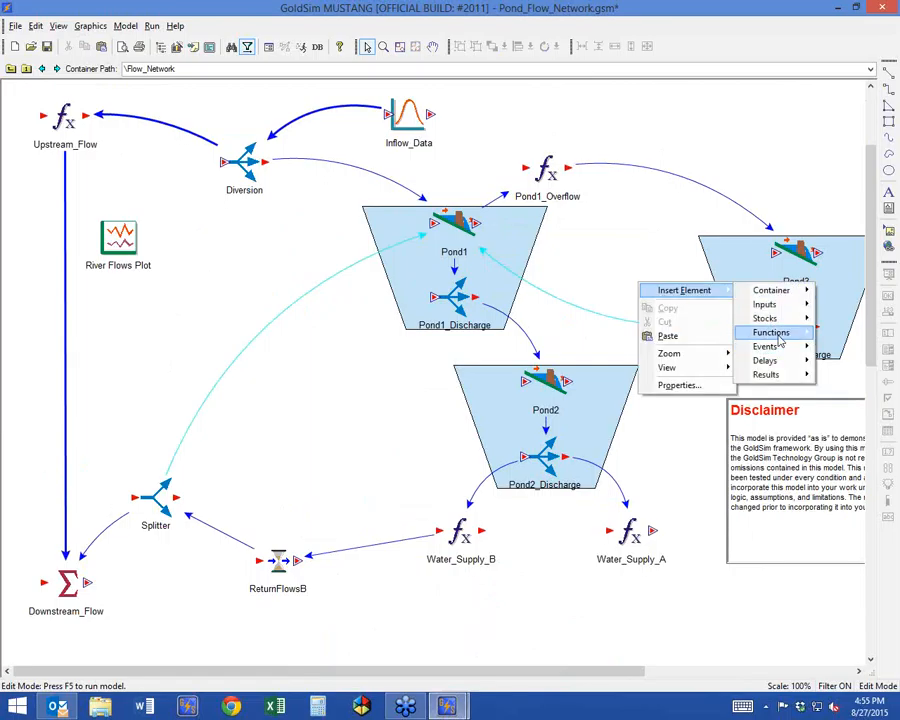
{"action": "mouse_move", "coordinate": [776, 340]}
{"action": "left_click", "coordinate": [662, 361]}
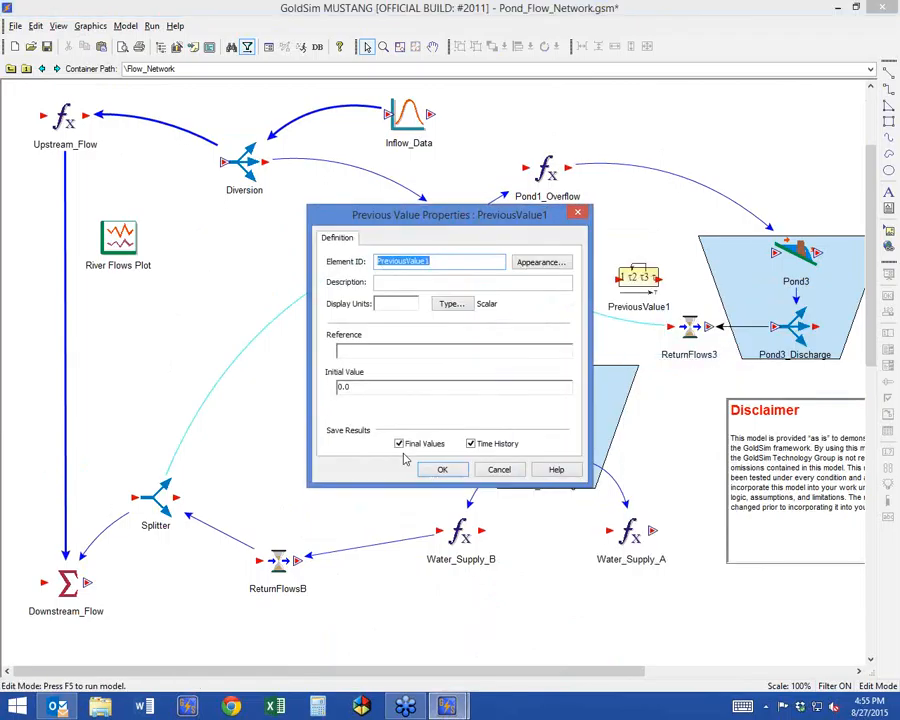
{"action": "left_click_drag", "start_coordinate": [428, 214], "coordinate": [250, 138]}
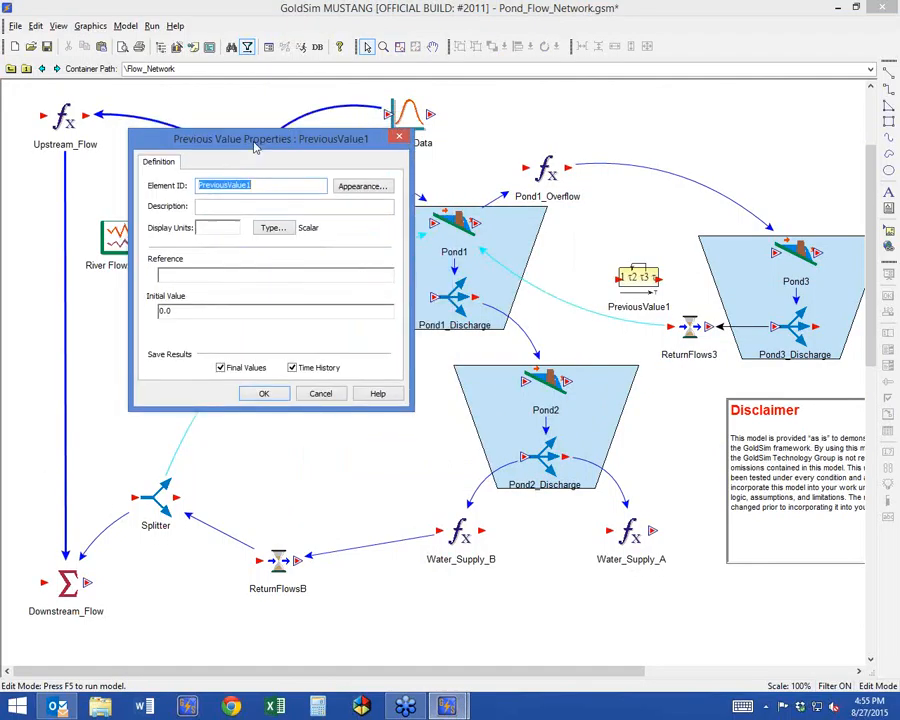
{"action": "left_click", "coordinate": [216, 231]}
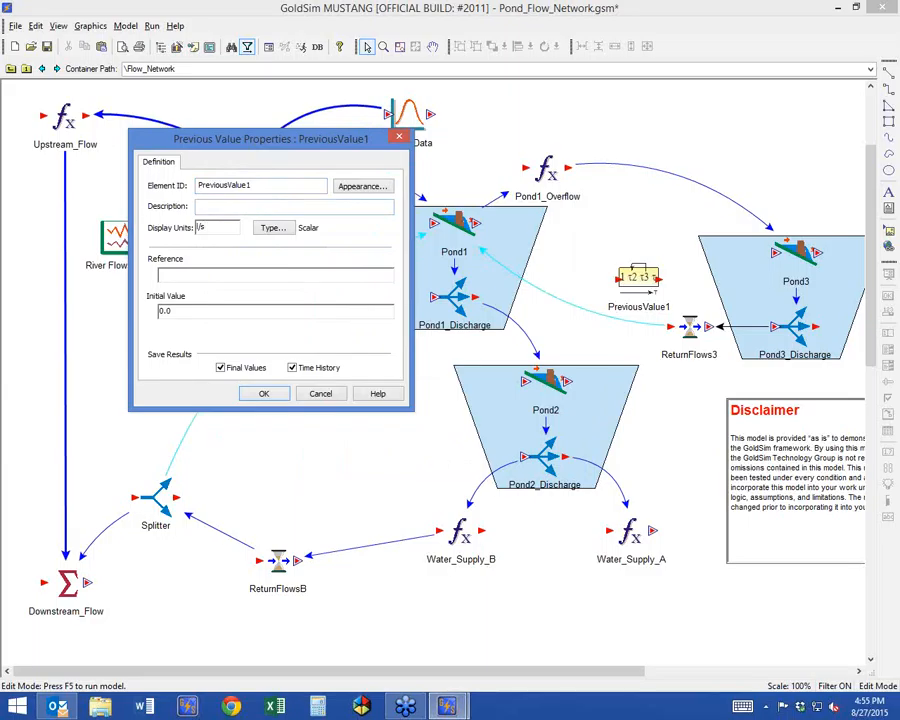
Link the Previous Value element's reference to Pond3_Discharge.To_Pond1 and accept its properties.
{"action": "left_click", "coordinate": [220, 275]}
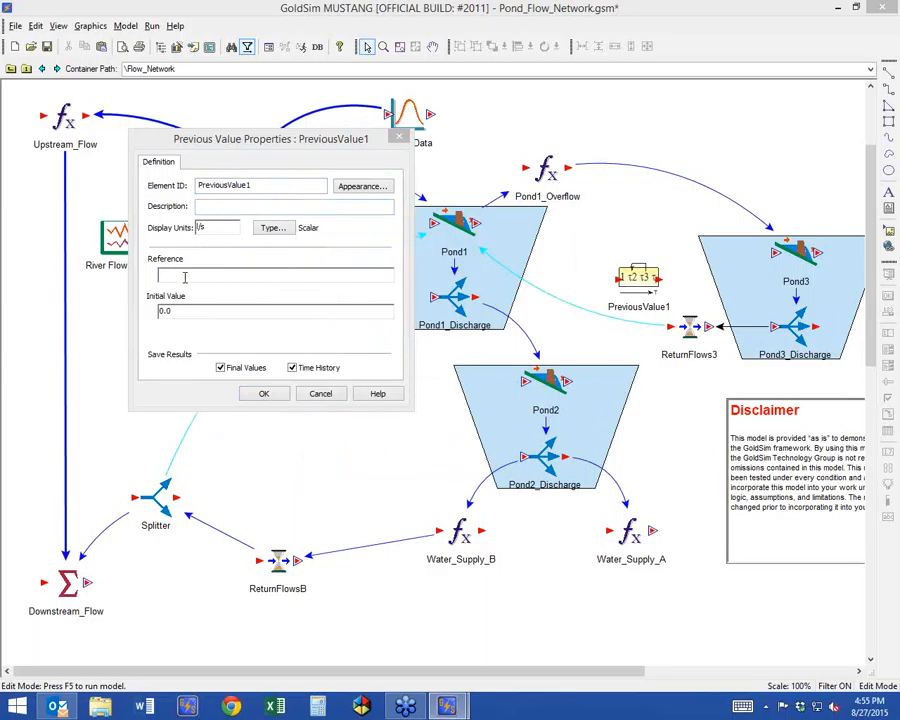
{"action": "right_click", "coordinate": [184, 278]}
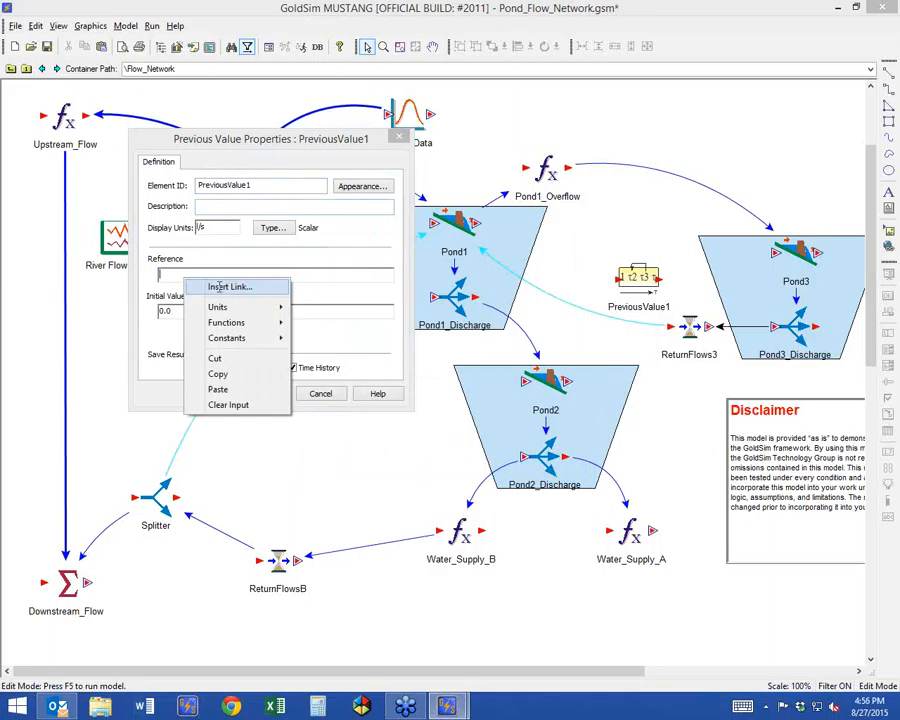
{"action": "left_click", "coordinate": [219, 287]}
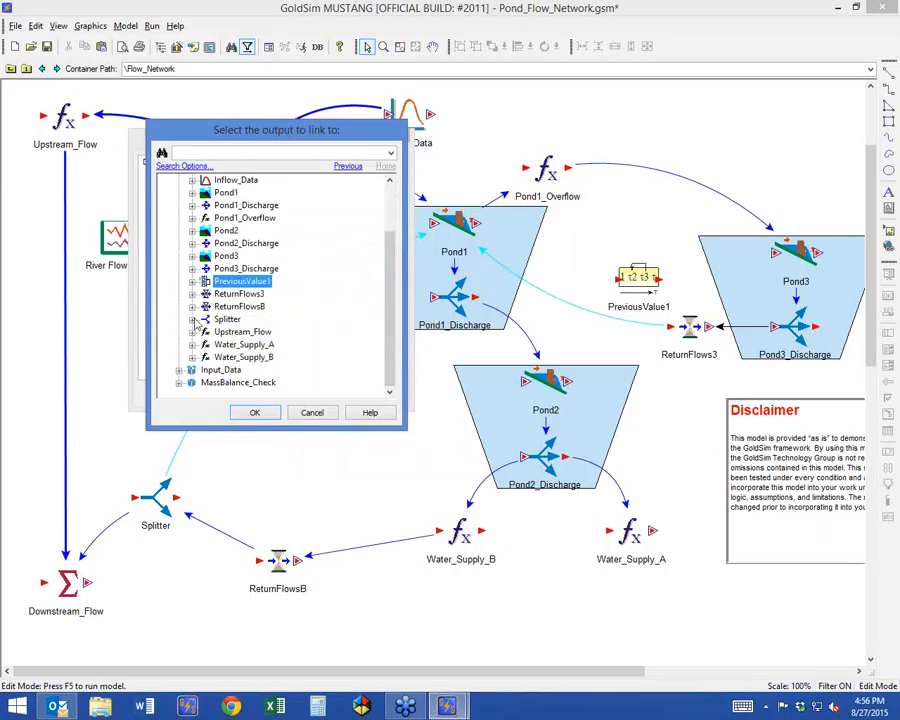
{"action": "left_click", "coordinate": [192, 268]}
{"action": "double_click", "coordinate": [240, 306]}
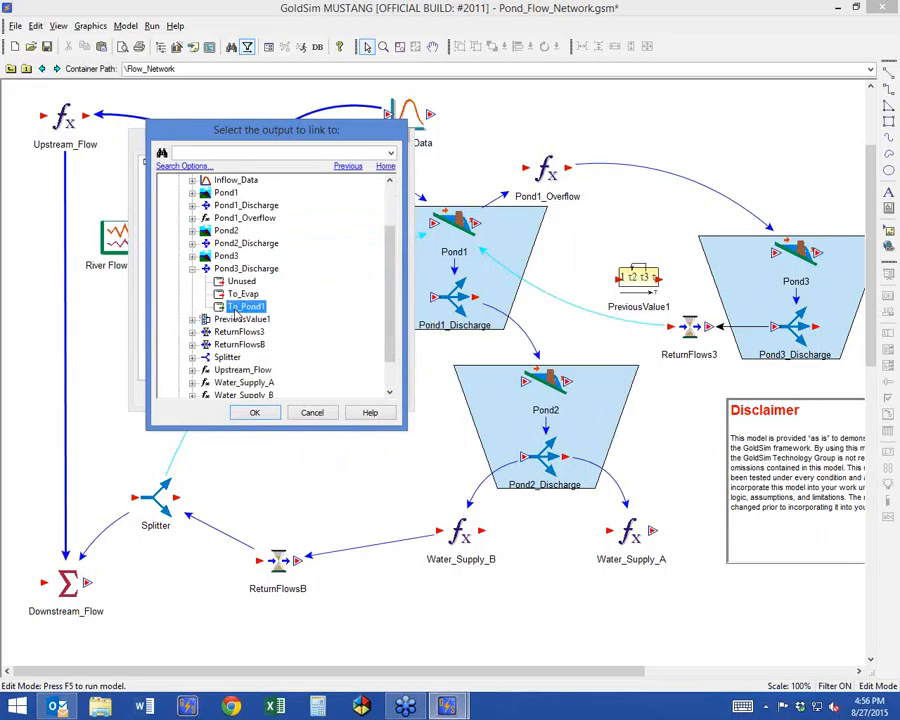
{"action": "left_click", "coordinate": [254, 448]}
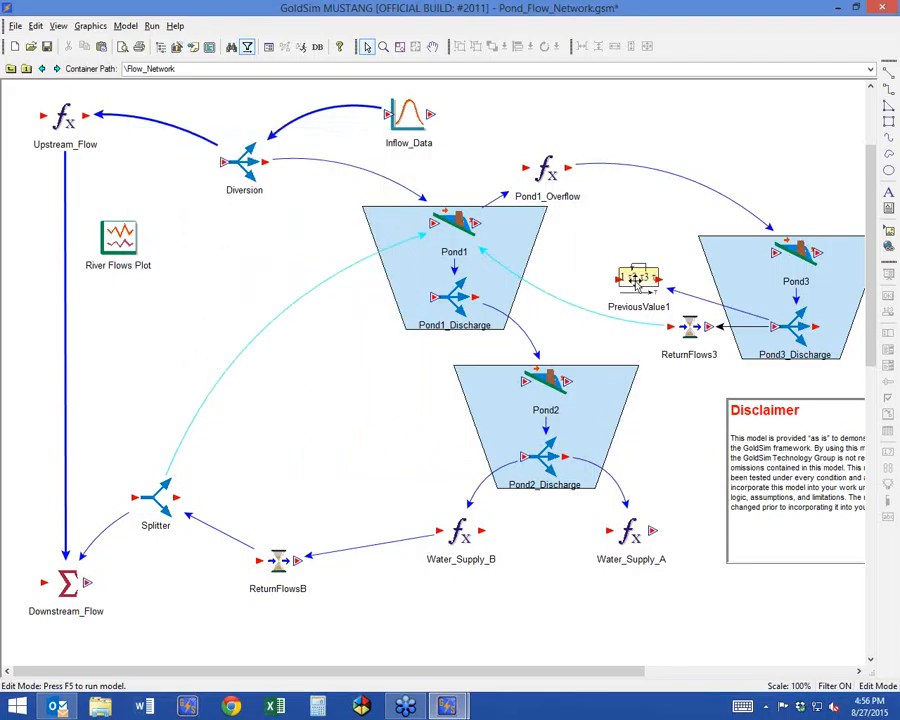
Copy the description "Return flows from Pond 3 (break recursive loop)" from ReturnFlows3 into PreviousValue1.
{"action": "mouse_move", "coordinate": [637, 284]}
{"action": "double_click", "coordinate": [685, 330]}
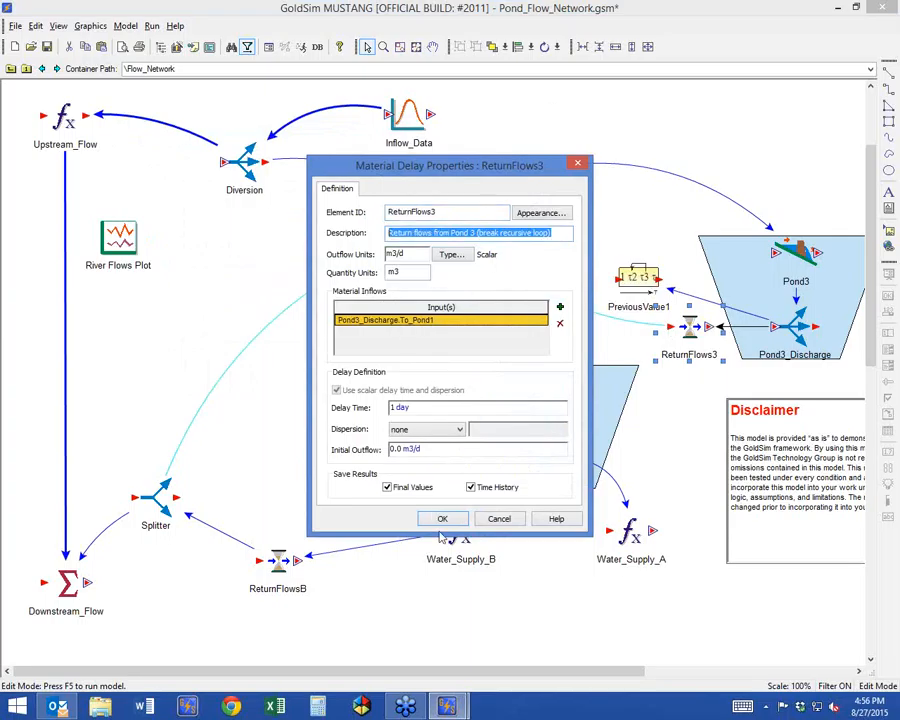
{"action": "key", "text": "Escape"}
{"action": "double_click", "coordinate": [638, 277]}
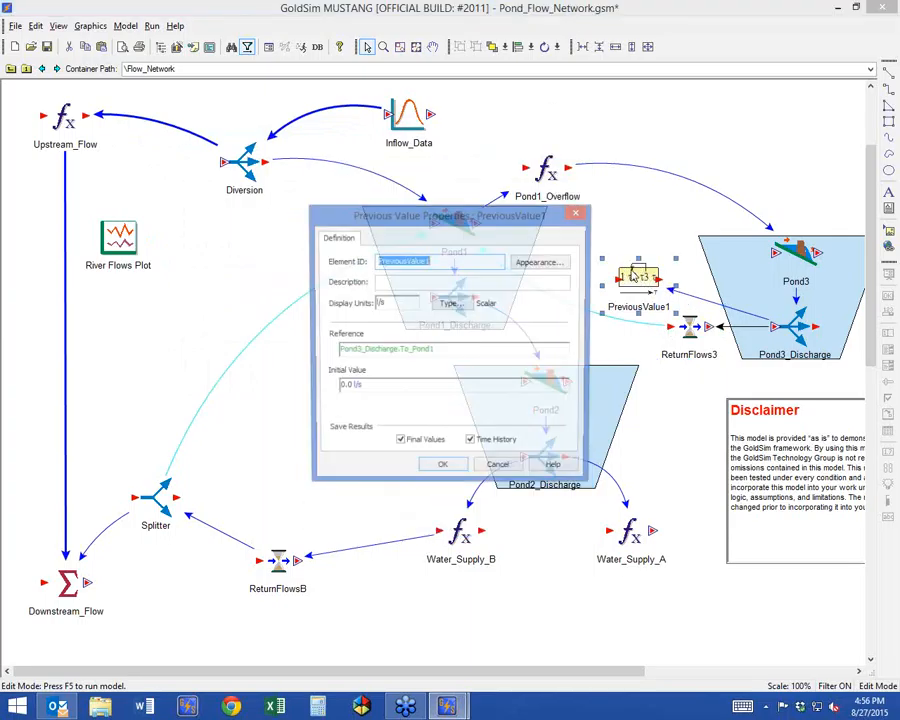
{"action": "left_click", "coordinate": [473, 288]}
{"action": "type", "text": "Return flows from Pond 3 (break recursive loop)"}
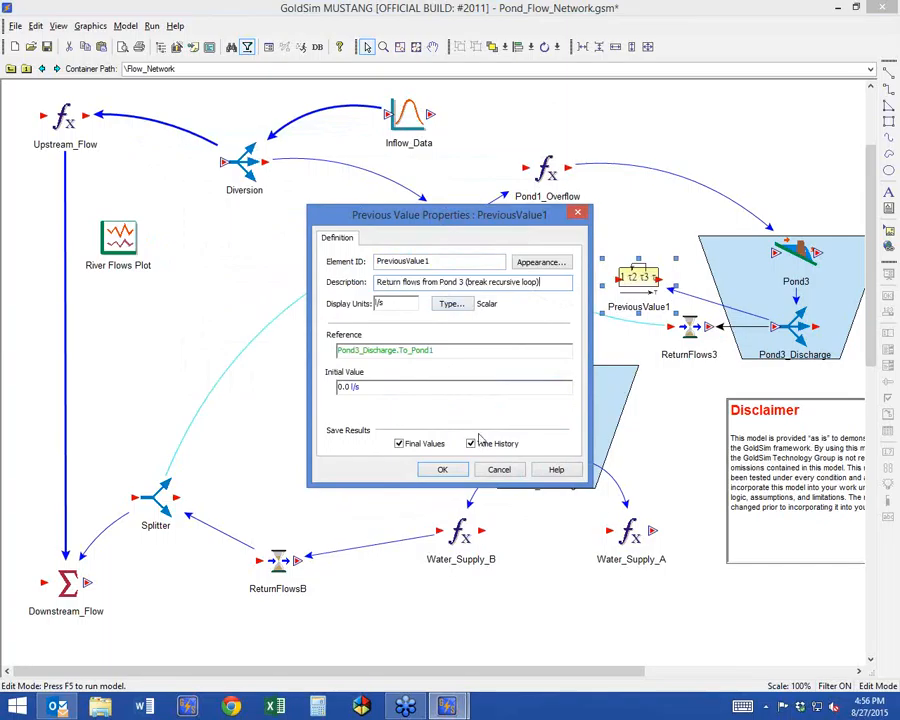
{"action": "left_click", "coordinate": [443, 470]}
Replace the ReturnFlows3 material delay by deleting it and renaming PreviousValue1 as ReturnFlows3.
{"action": "double_click", "coordinate": [688, 330]}
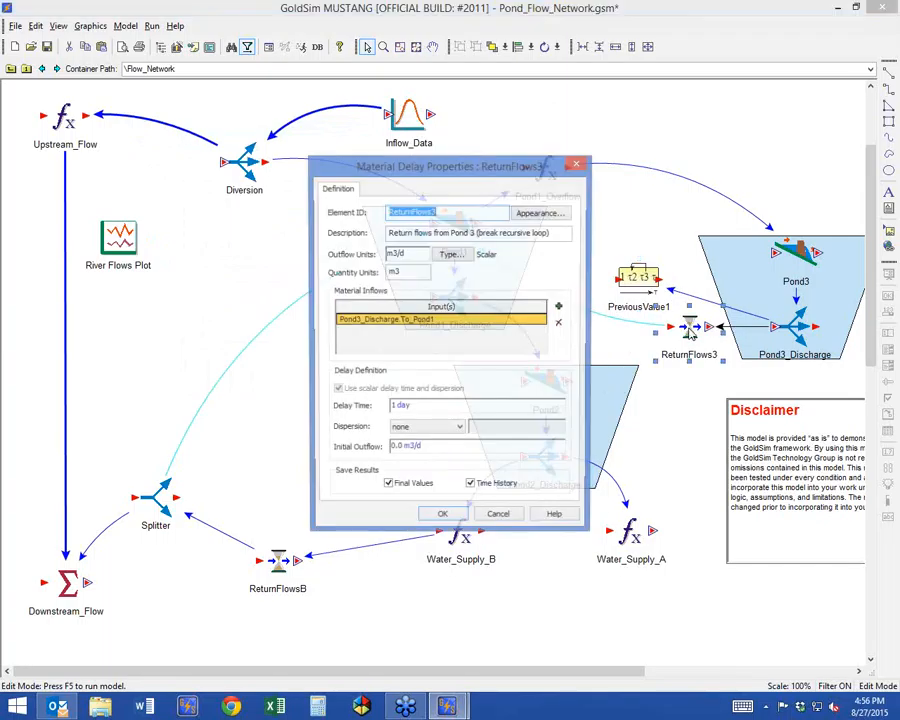
{"action": "left_click", "coordinate": [443, 520]}
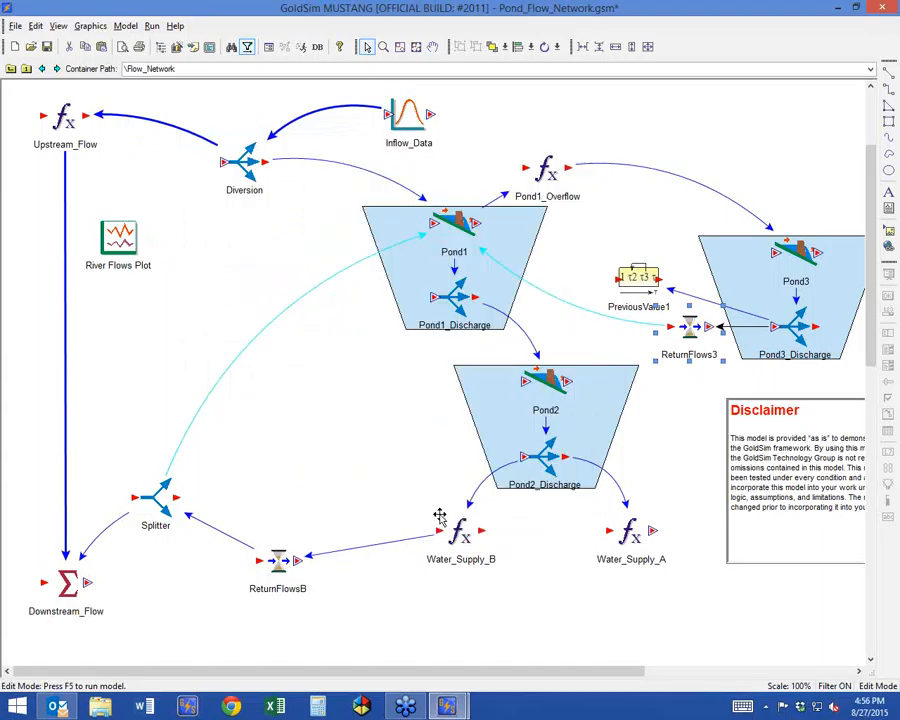
{"action": "key", "text": "Delete"}
{"action": "double_click", "coordinate": [634, 278]}
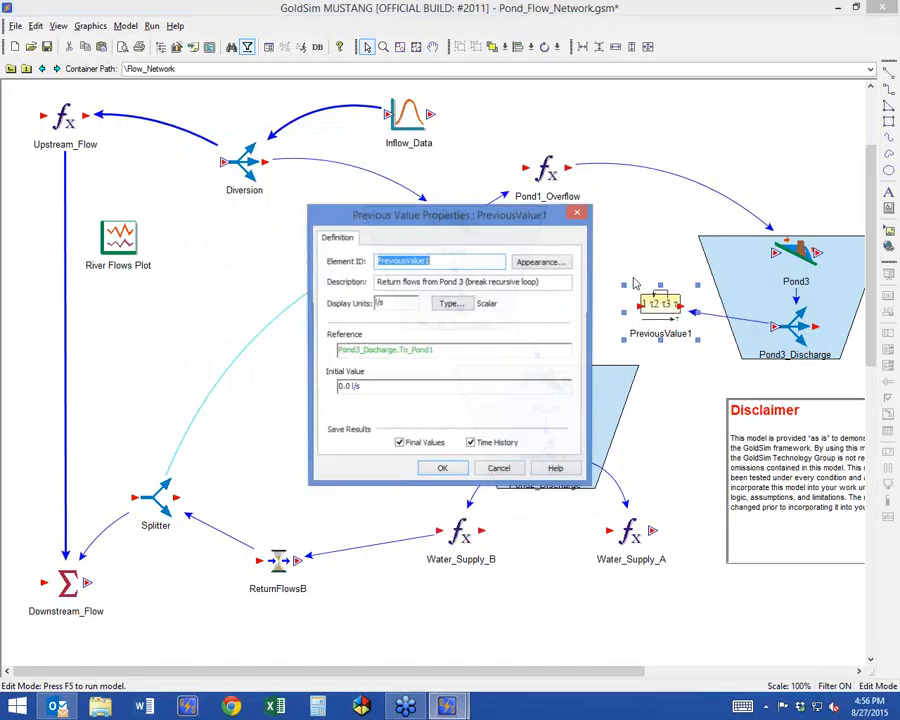
{"action": "type", "text": "ReturnFlows3"}
{"action": "left_click", "coordinate": [442, 469]}
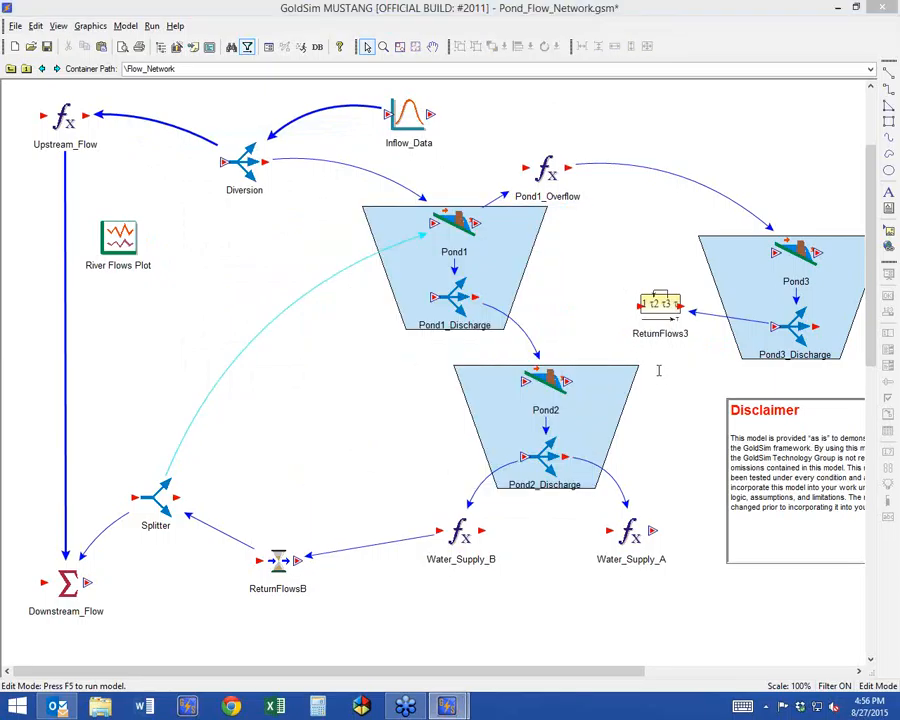
Edit the Total_Storage sum flagged by the model error and remove its ReturnFlows3.Amount_in_Transit input.
{"action": "left_click", "coordinate": [479, 389]}
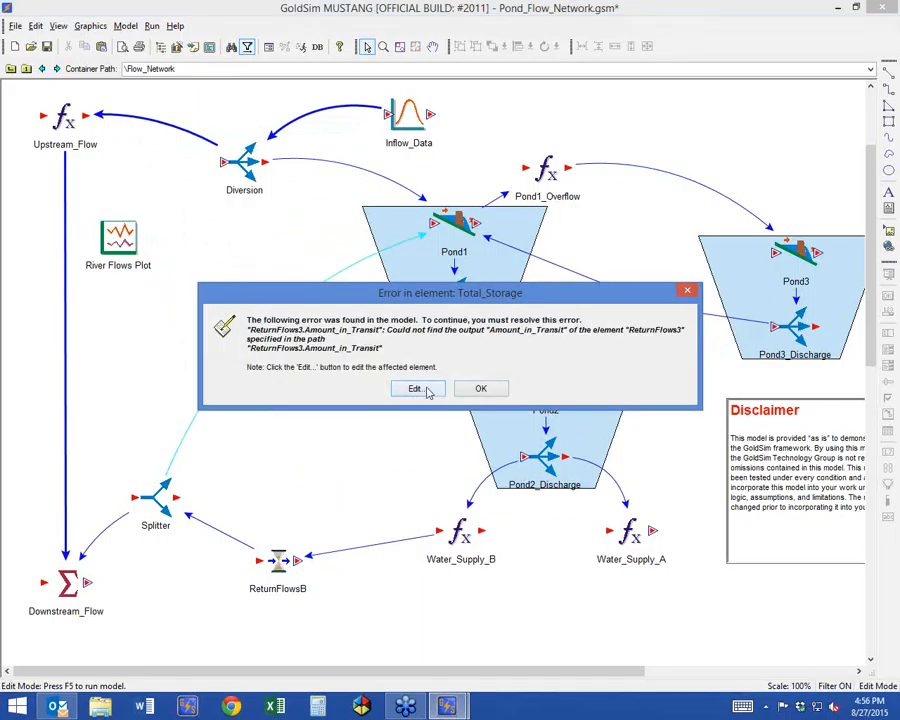
{"action": "left_click", "coordinate": [462, 388]}
{"action": "left_click", "coordinate": [435, 345]}
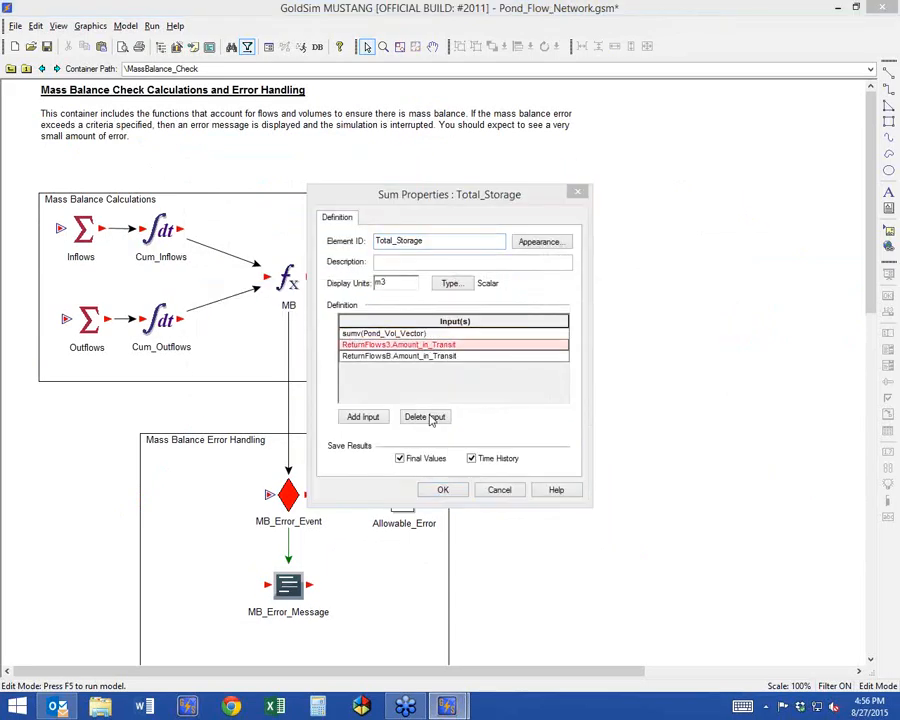
{"action": "left_click", "coordinate": [426, 416]}
{"action": "left_click", "coordinate": [458, 382]}
{"action": "left_click", "coordinate": [443, 489]}
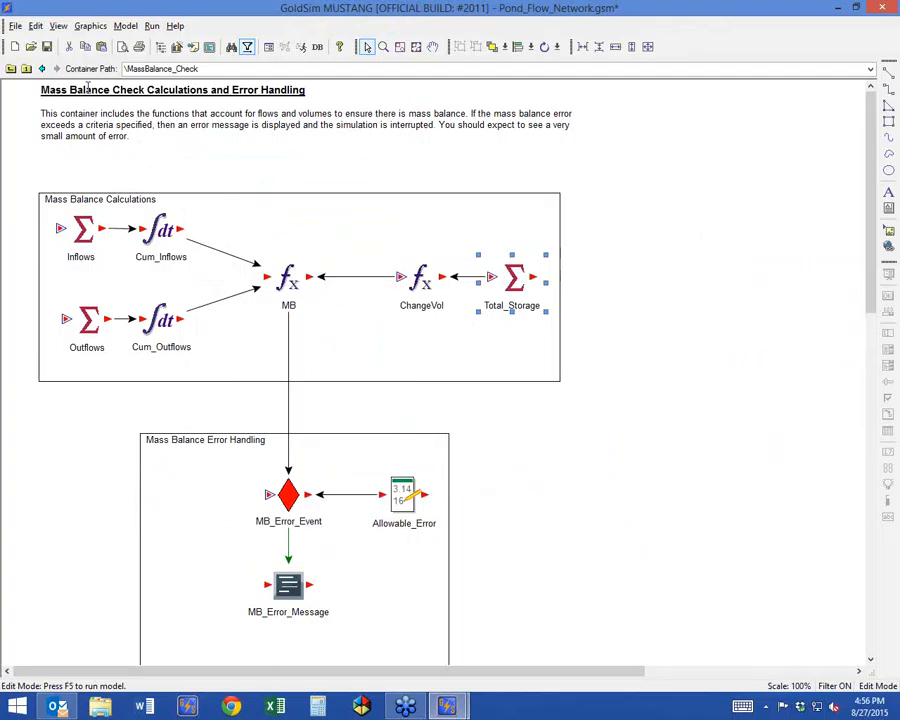
Return to the Flow_Network container and move the ReturnFlows3 element slightly closer to Pond3.
{"action": "left_click", "coordinate": [43, 69]}
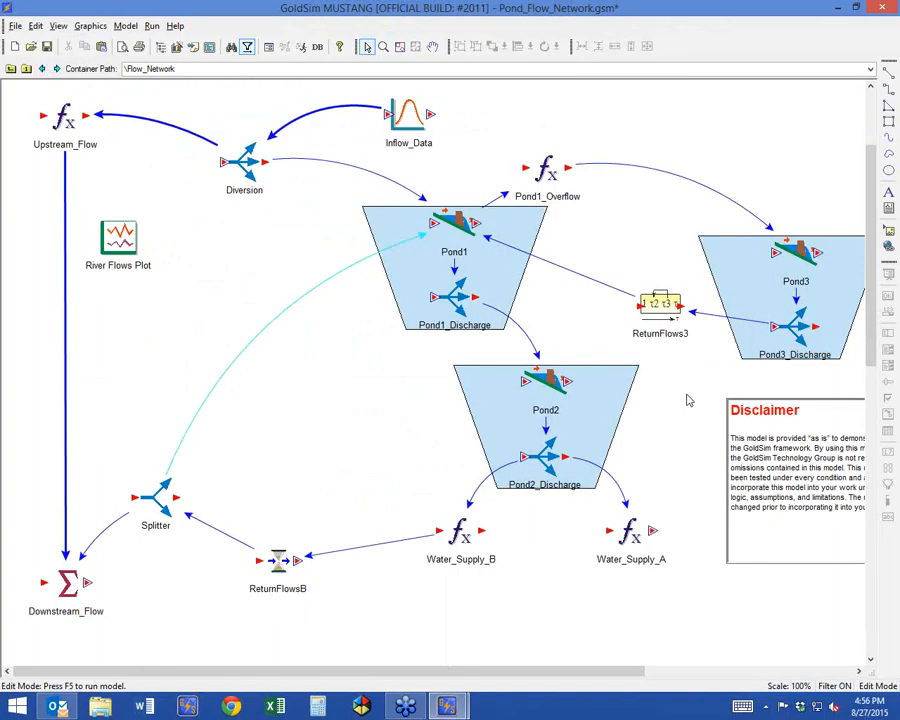
{"action": "left_click", "coordinate": [676, 311]}
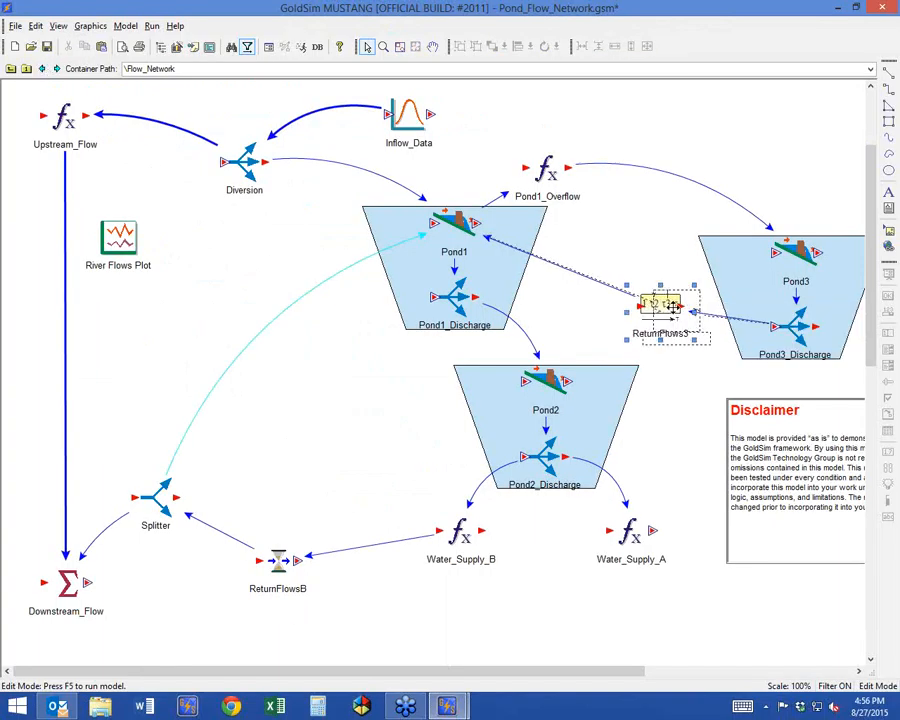
{"action": "left_click_drag", "start_coordinate": [678, 313], "coordinate": [679, 314]}
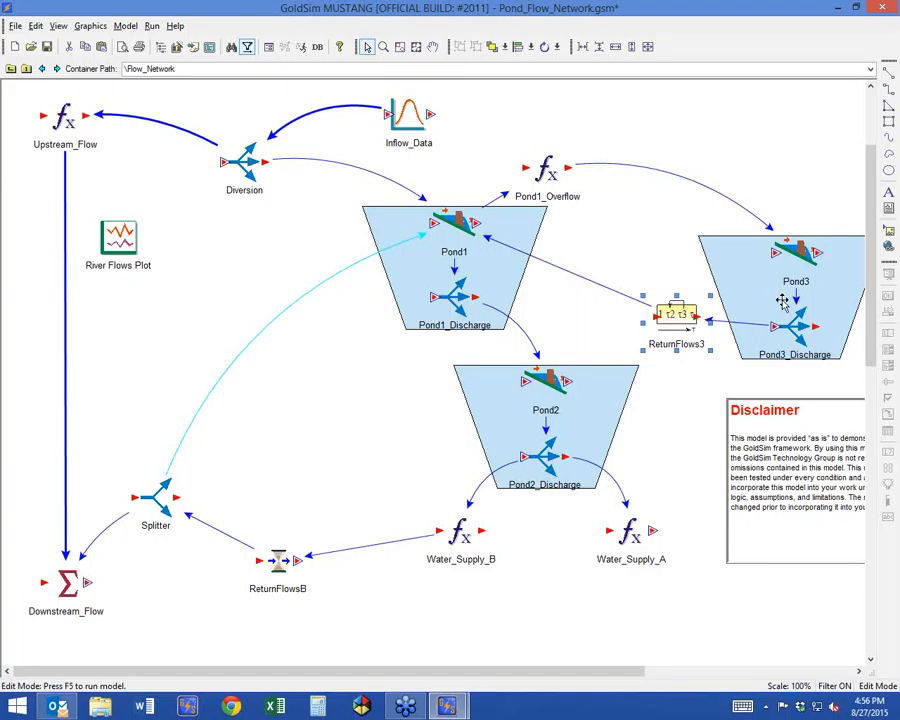
{"action": "mouse_move", "coordinate": [751, 356]}
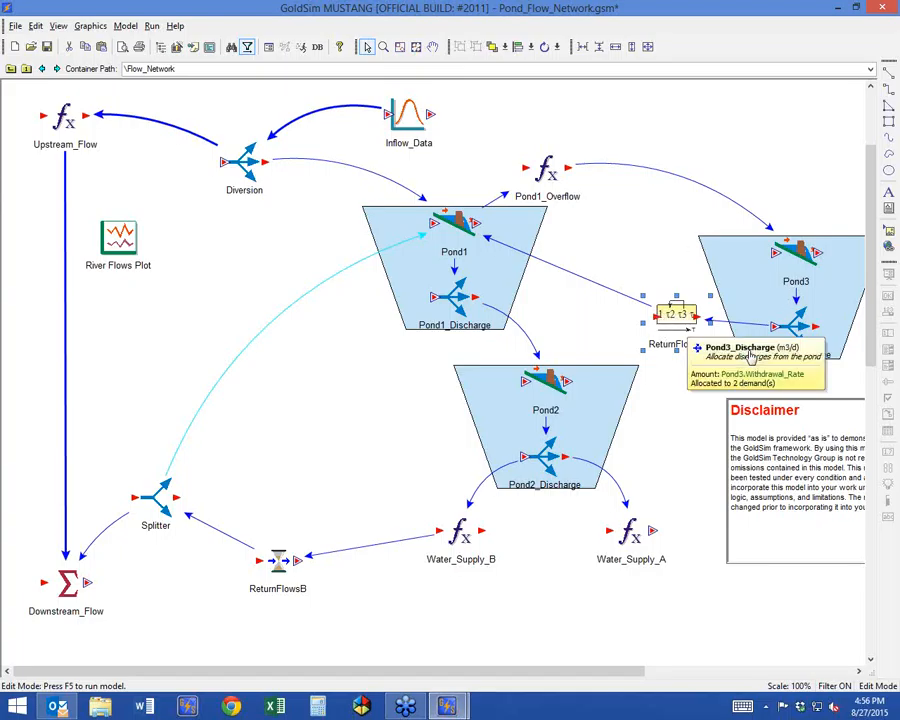
{"action": "mouse_move", "coordinate": [459, 241]}
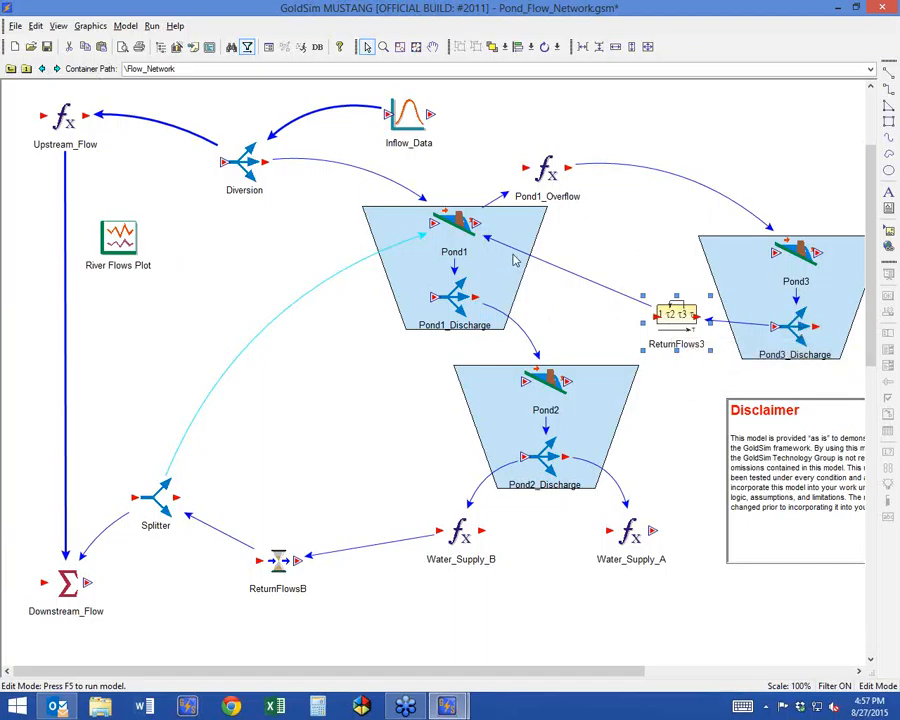
Run the model, decline the run log, and display the time history result of ReturnFlows3.
{"action": "left_click", "coordinate": [301, 47]}
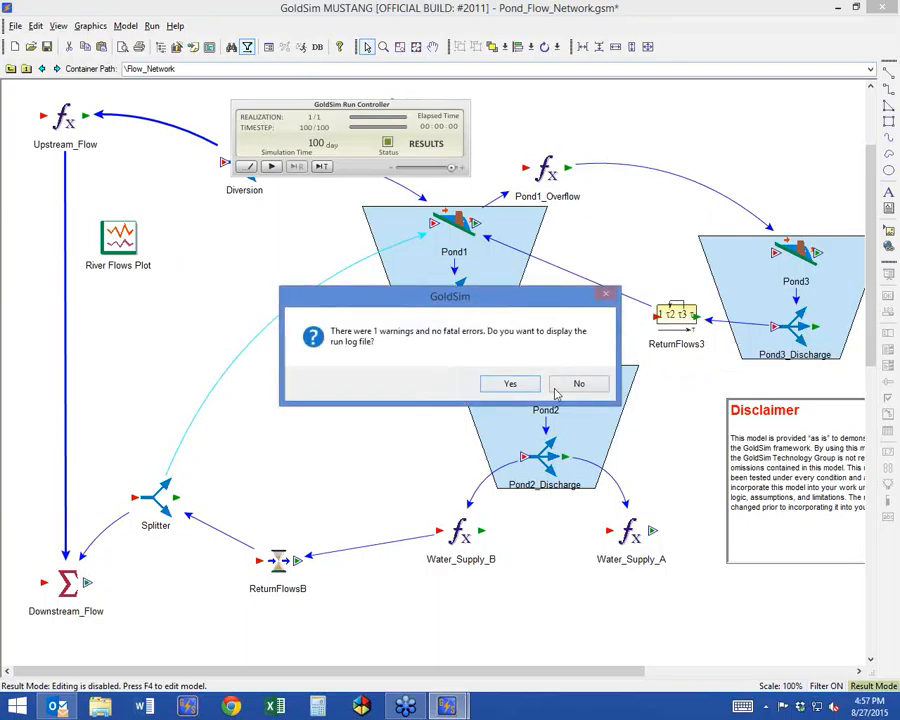
{"action": "left_click", "coordinate": [565, 386]}
{"action": "right_click", "coordinate": [676, 314]}
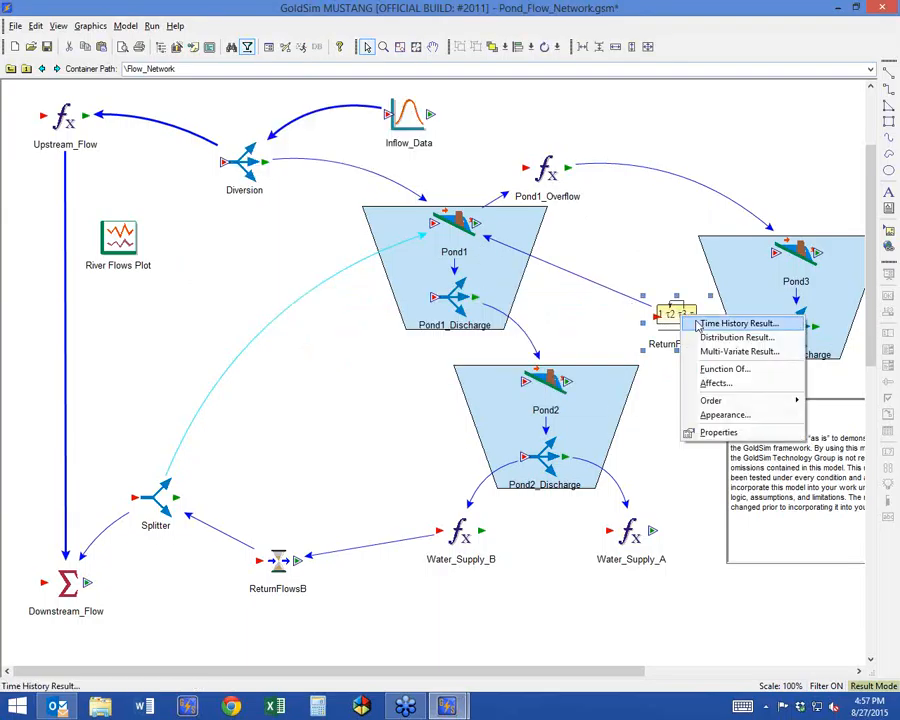
{"action": "left_click", "coordinate": [731, 320]}
{"action": "left_click_drag", "start_coordinate": [349, 156], "coordinate": [223, 143]}
Add Pond3_Discharge.To_Pond1 to the time history chart, compare it with ReturnFlows3, and close the chart.
{"action": "left_click", "coordinate": [289, 160]}
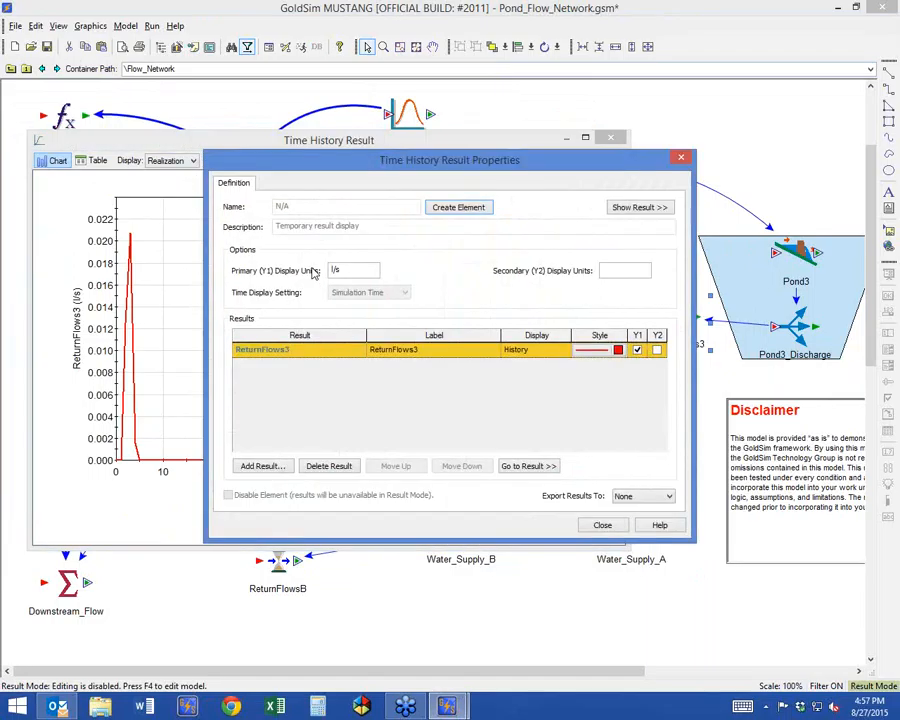
{"action": "left_click", "coordinate": [262, 466]}
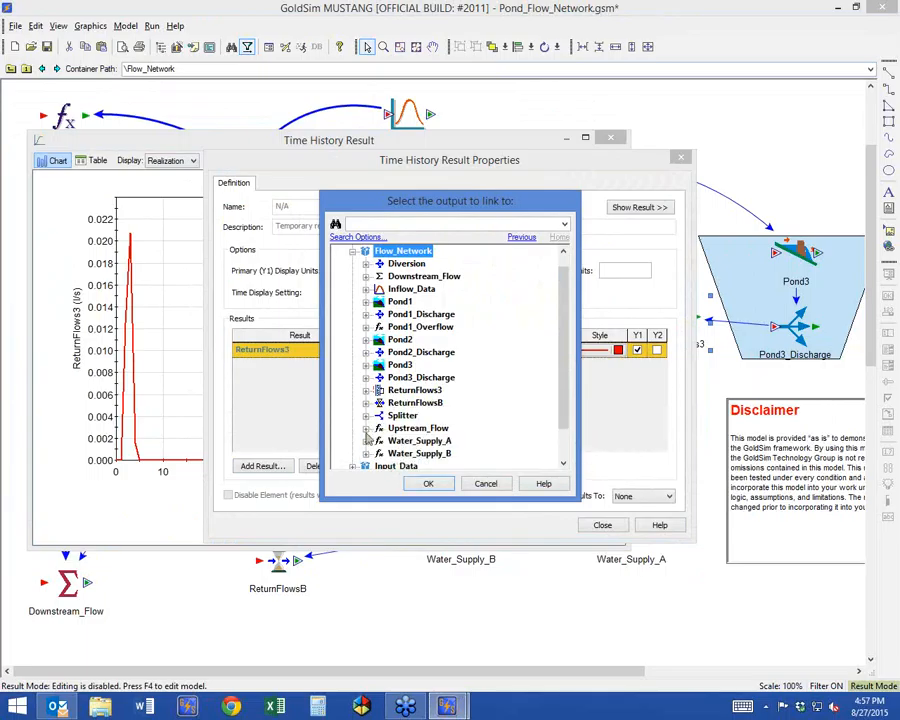
{"action": "left_click", "coordinate": [366, 377]}
{"action": "double_click", "coordinate": [390, 424]}
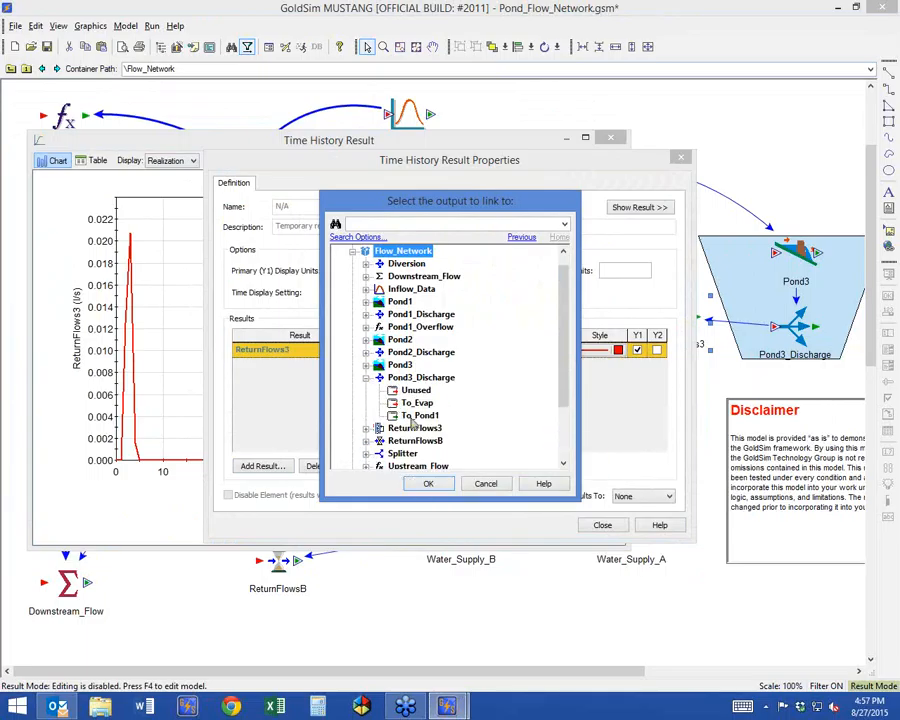
{"action": "left_click", "coordinate": [602, 525]}
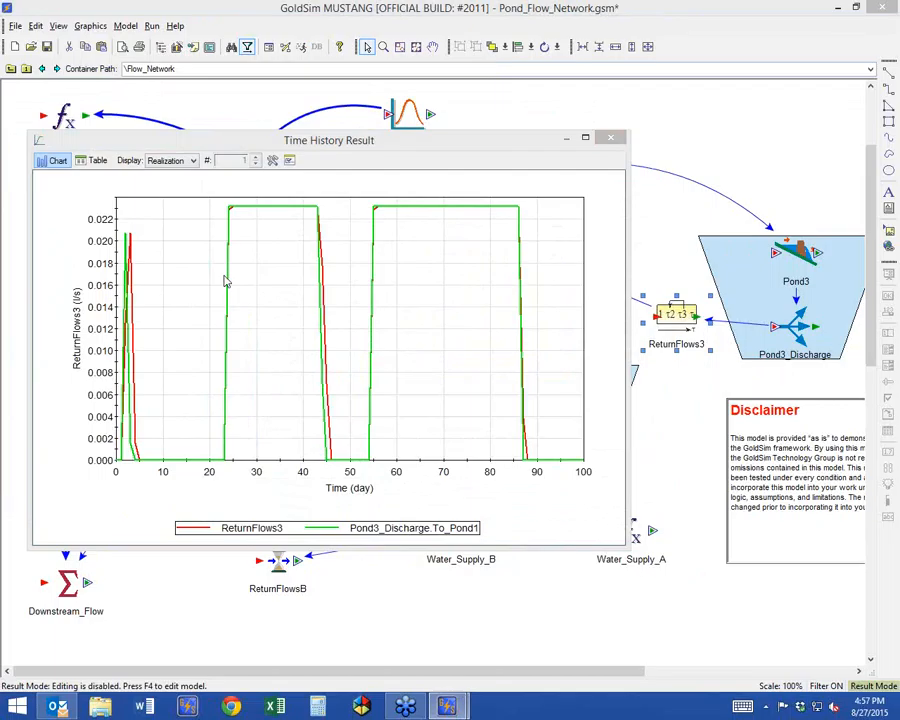
{"action": "left_click_drag", "start_coordinate": [404, 149], "coordinate": [437, 128]}
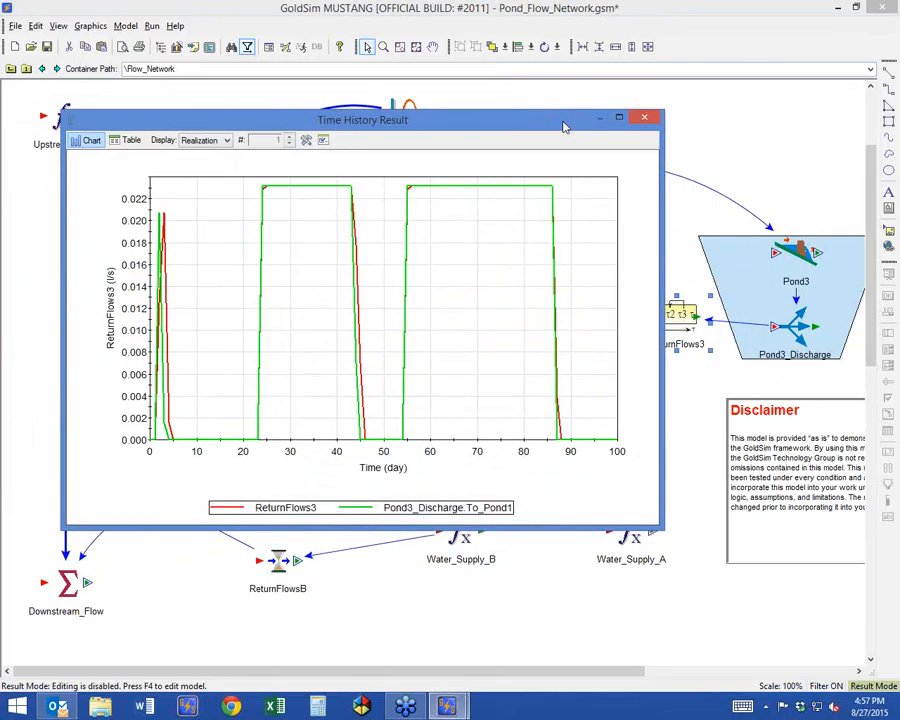
{"action": "left_click", "coordinate": [646, 118]}
Go back to the model's top level in Edit Mode and enable Looping Capability for the Flow_Network container.
{"action": "left_click", "coordinate": [8, 70]}
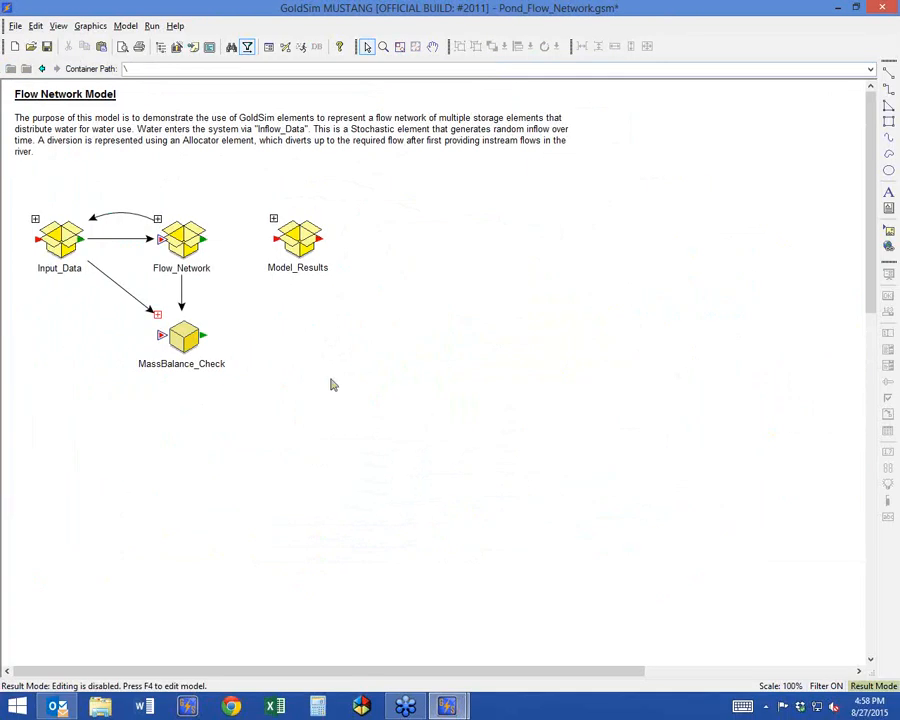
{"action": "key", "text": "F4"}
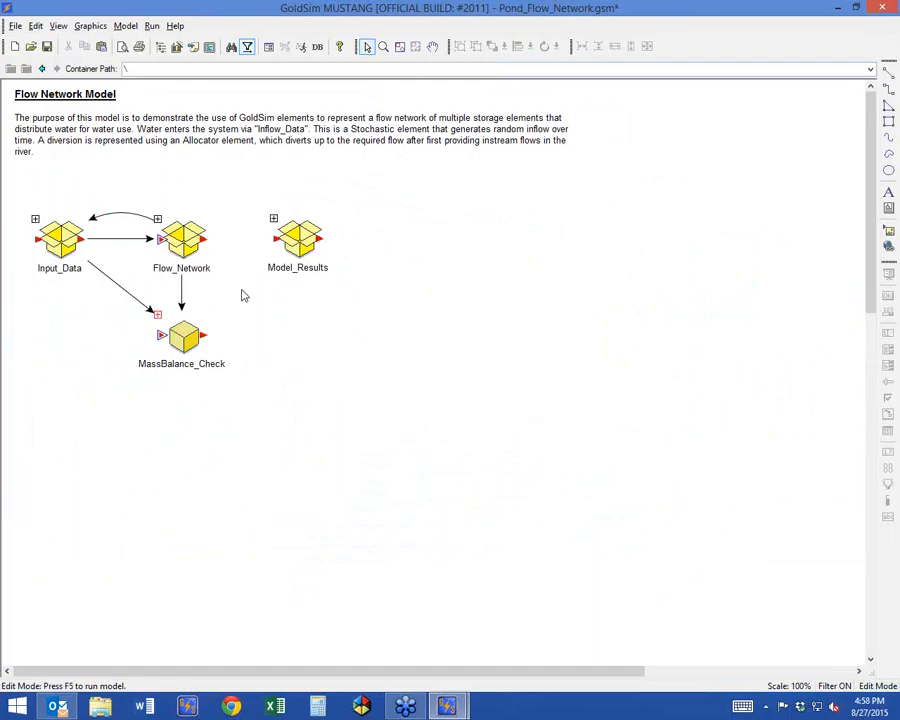
{"action": "left_click", "coordinate": [176, 243]}
{"action": "double_click", "coordinate": [176, 243]}
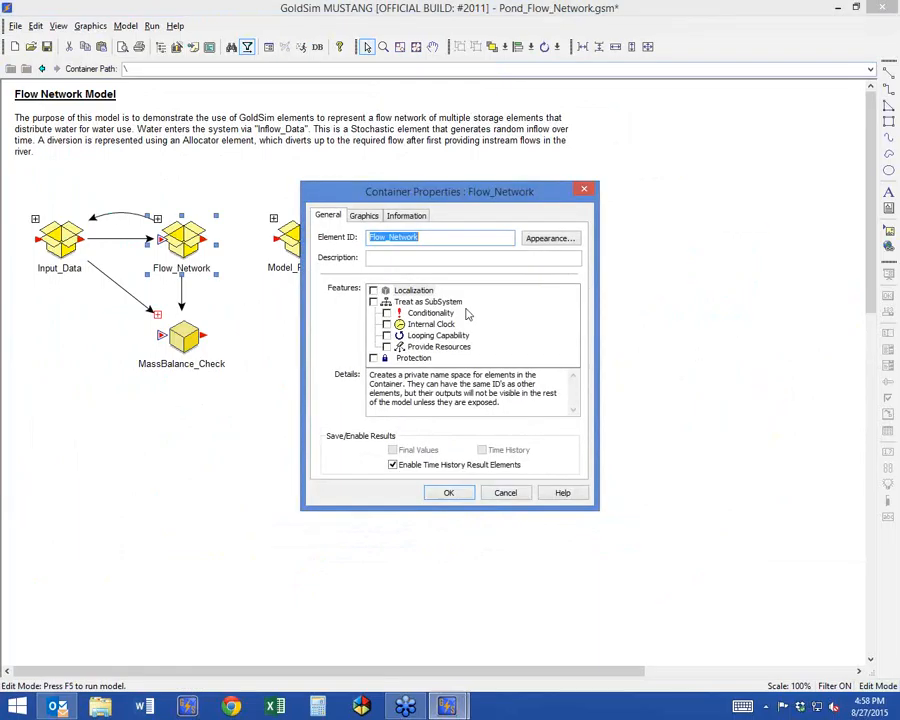
{"action": "left_click", "coordinate": [387, 336]}
Set Flow_Network to loop until the condition ~LoopCount > 3 is true and close its properties.
{"action": "left_click", "coordinate": [446, 218]}
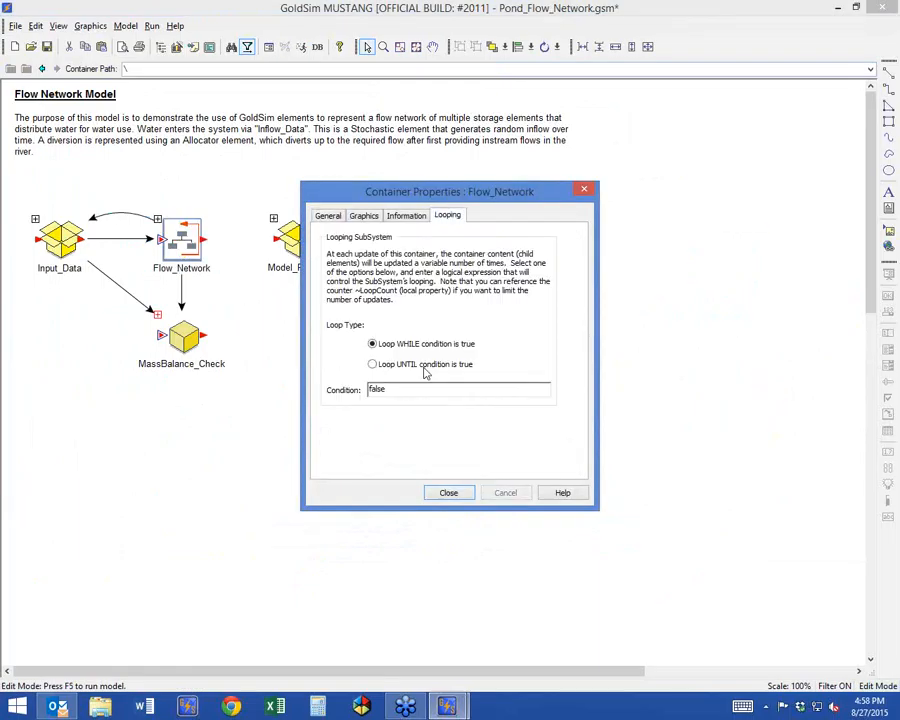
{"action": "left_click", "coordinate": [404, 368]}
{"action": "left_click_drag", "start_coordinate": [410, 390], "coordinate": [295, 390]}
{"action": "type", "text": "~LoopCount"}
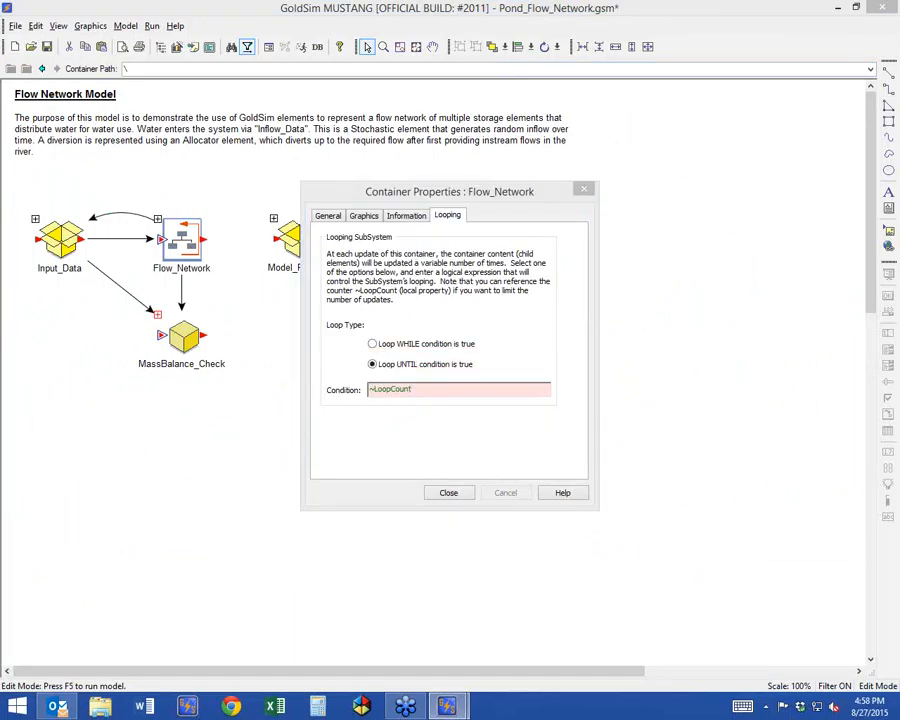
{"action": "type", "text": " > 3"}
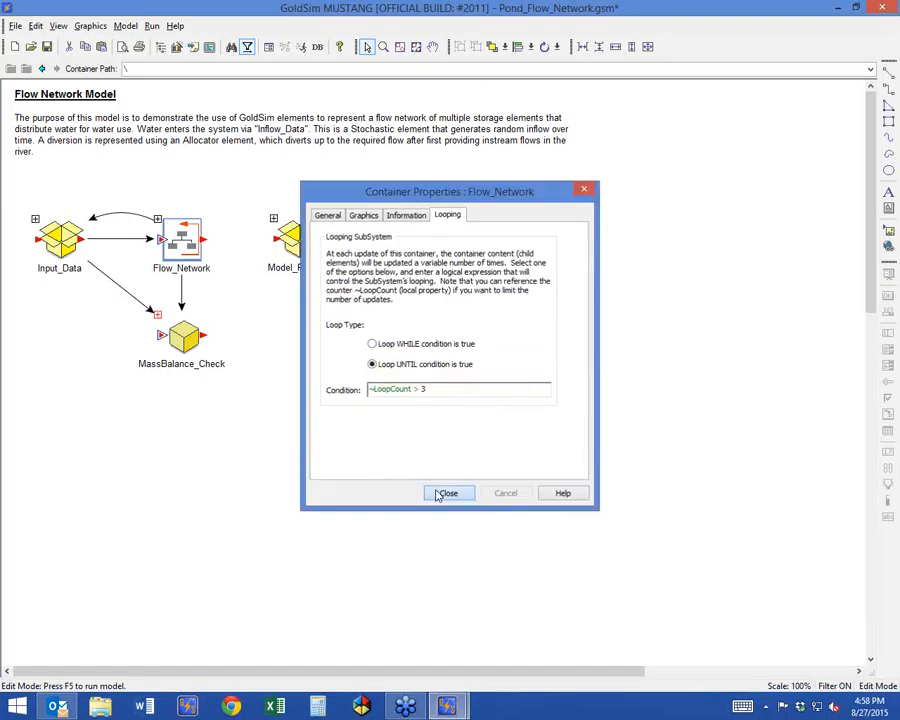
{"action": "left_click", "coordinate": [444, 493]}
Rerun the model with looping, skip the run log, and show the ReturnFlows3 time history inside Flow_Network.
{"action": "double_click", "coordinate": [168, 232]}
{"action": "key", "text": "F5"}
{"action": "left_click", "coordinate": [517, 380]}
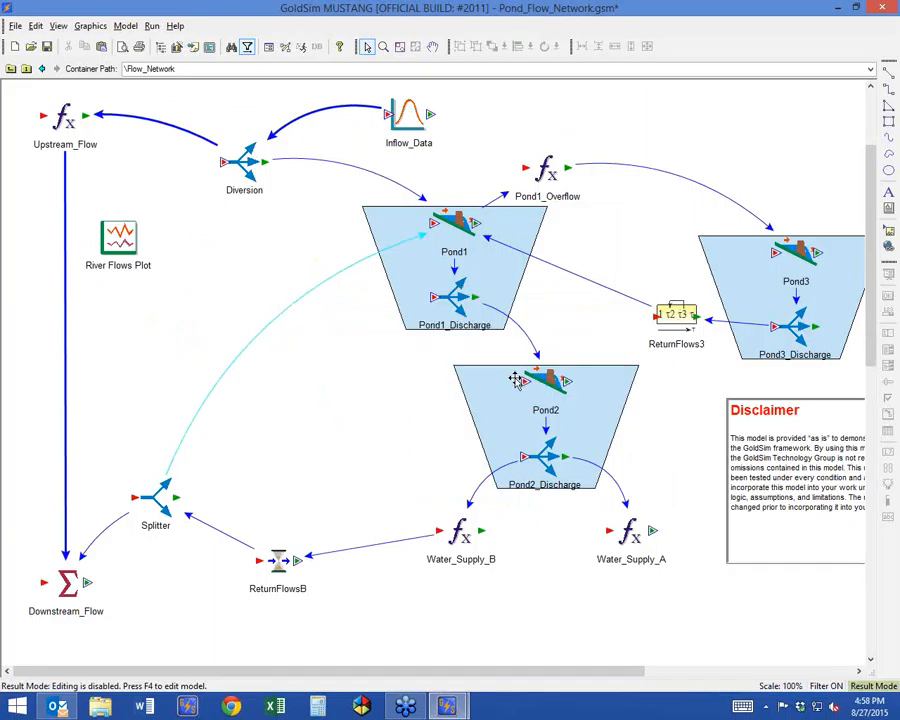
{"action": "right_click", "coordinate": [670, 319]}
{"action": "left_click", "coordinate": [710, 330]}
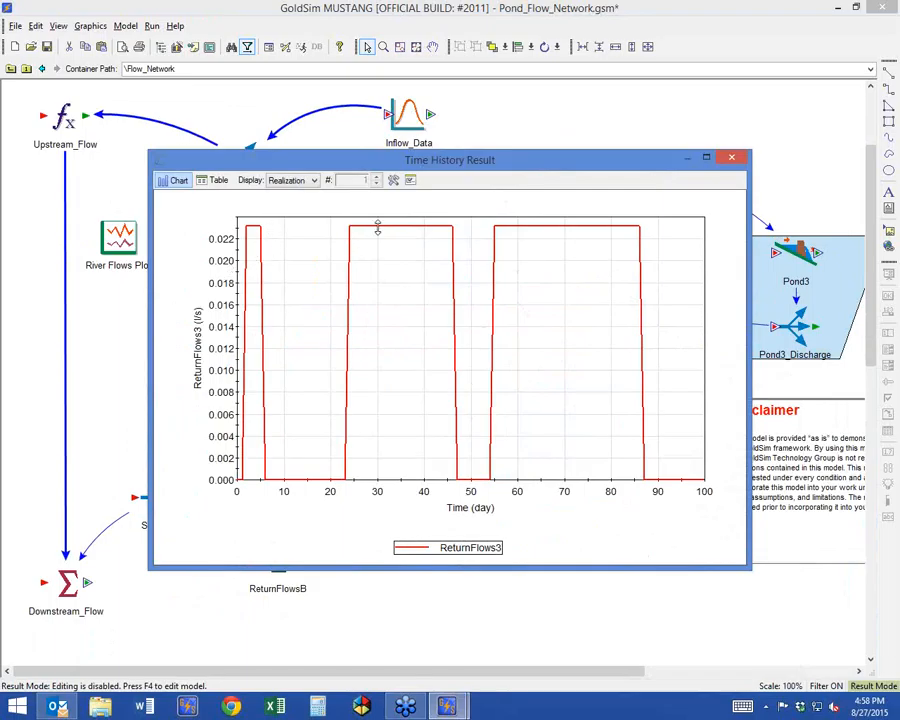
{"action": "left_click_drag", "start_coordinate": [469, 167], "coordinate": [351, 315]}
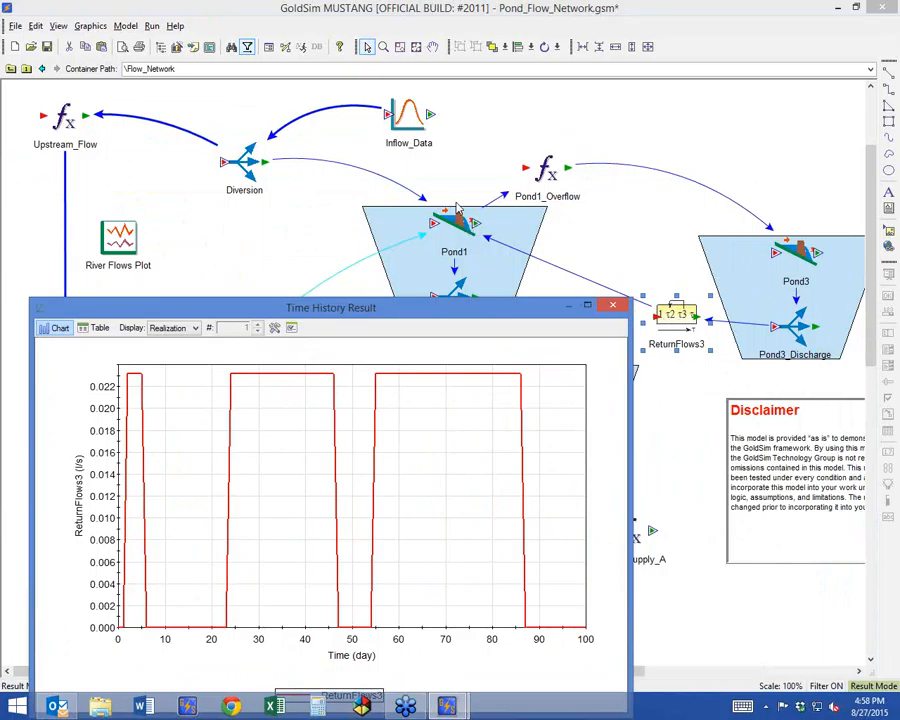
Compare Pond3_Discharge.To_Pond1 with ReturnFlows3 by adding it to the looped run's chart, then close the chart.
{"action": "left_click", "coordinate": [291, 327]}
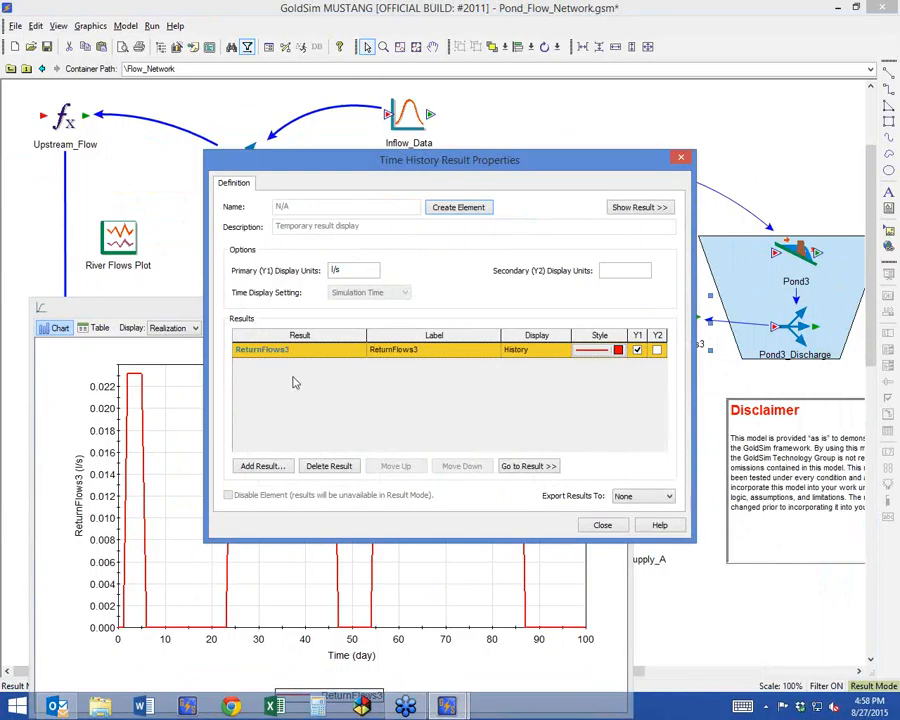
{"action": "left_click", "coordinate": [280, 466]}
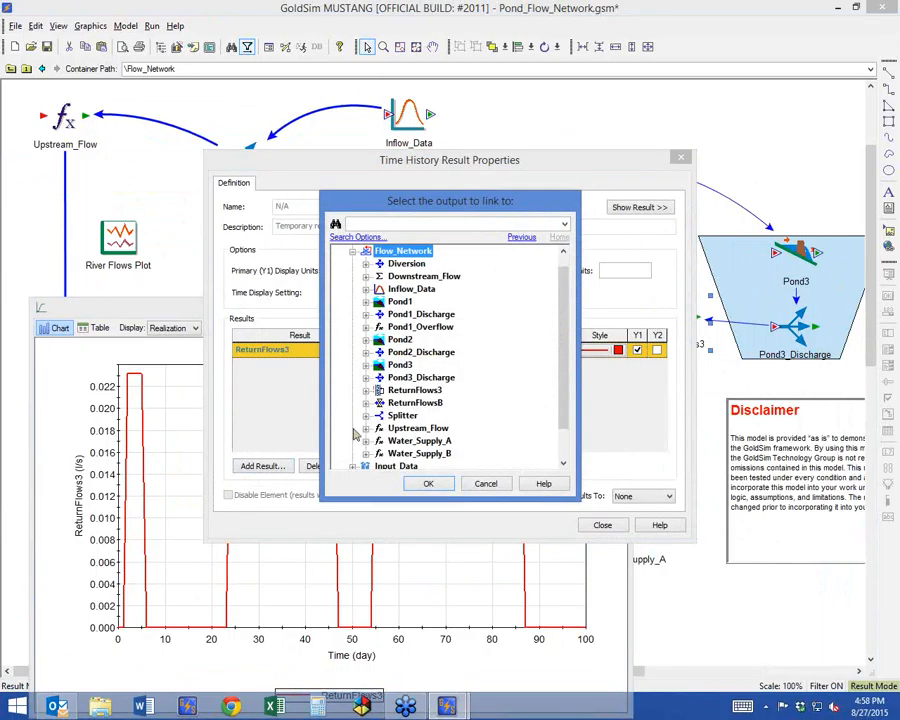
{"action": "left_click", "coordinate": [366, 377]}
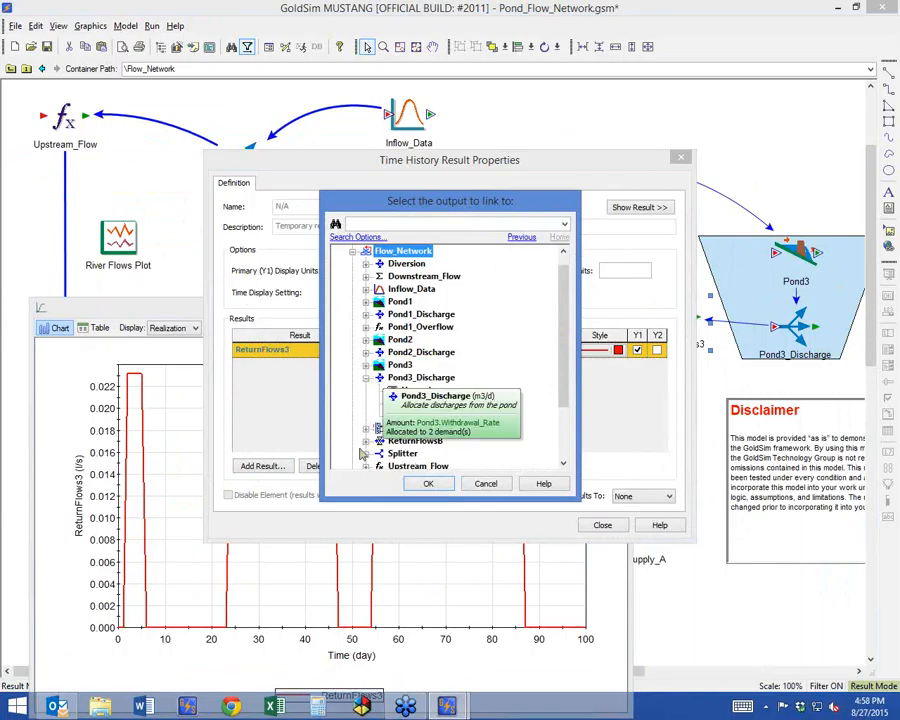
{"action": "double_click", "coordinate": [411, 415]}
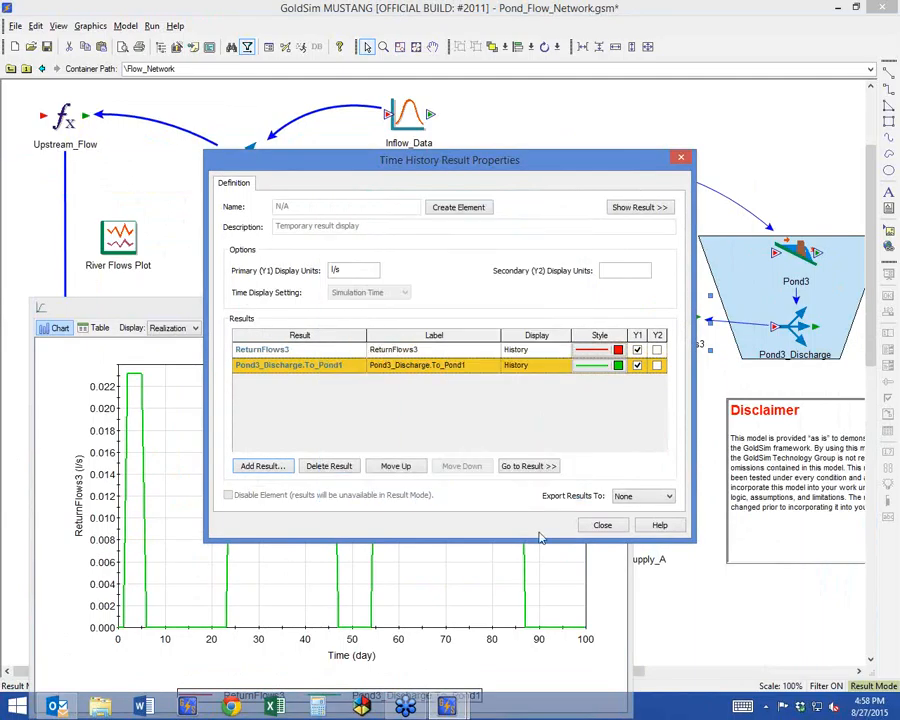
{"action": "left_click", "coordinate": [600, 525]}
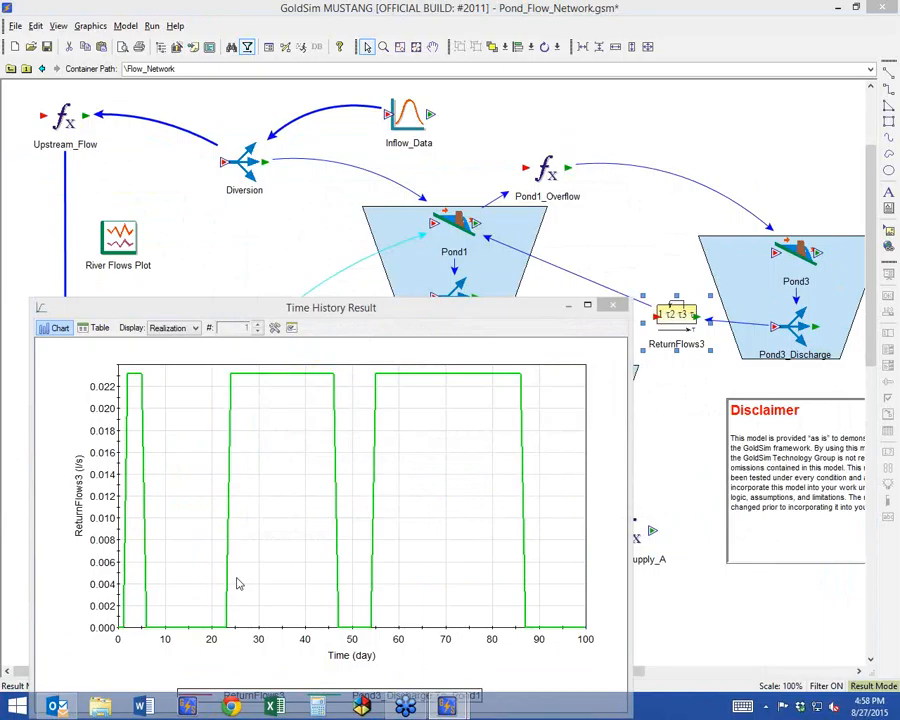
{"action": "left_click", "coordinate": [612, 304]}
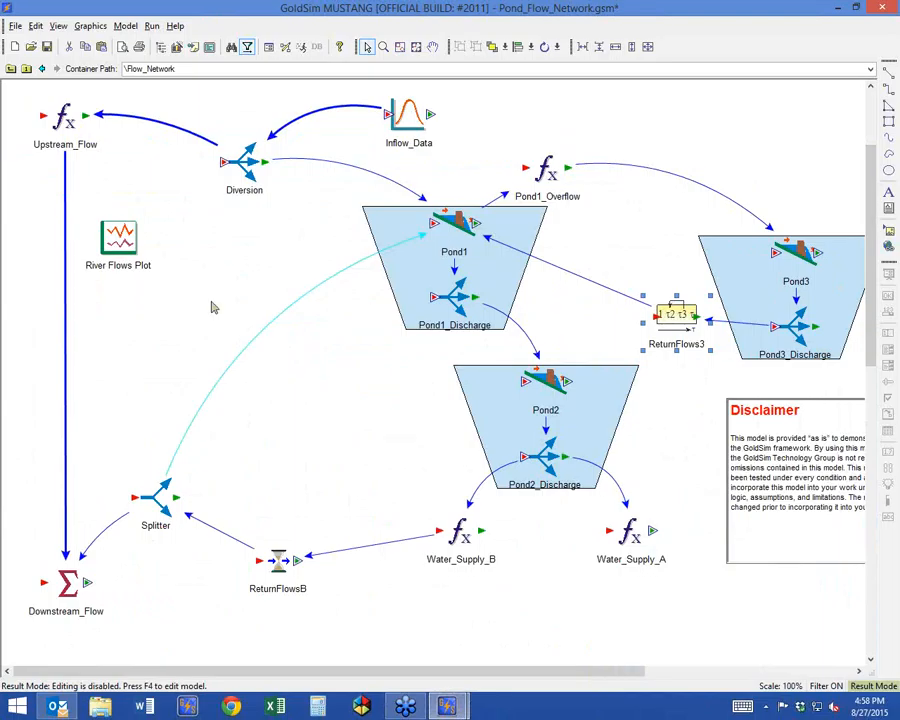
Return to the top level in Edit Mode, review the Model_Results container's available features, and close its properties.
{"action": "left_click", "coordinate": [11, 68]}
{"action": "double_click", "coordinate": [265, 243]}
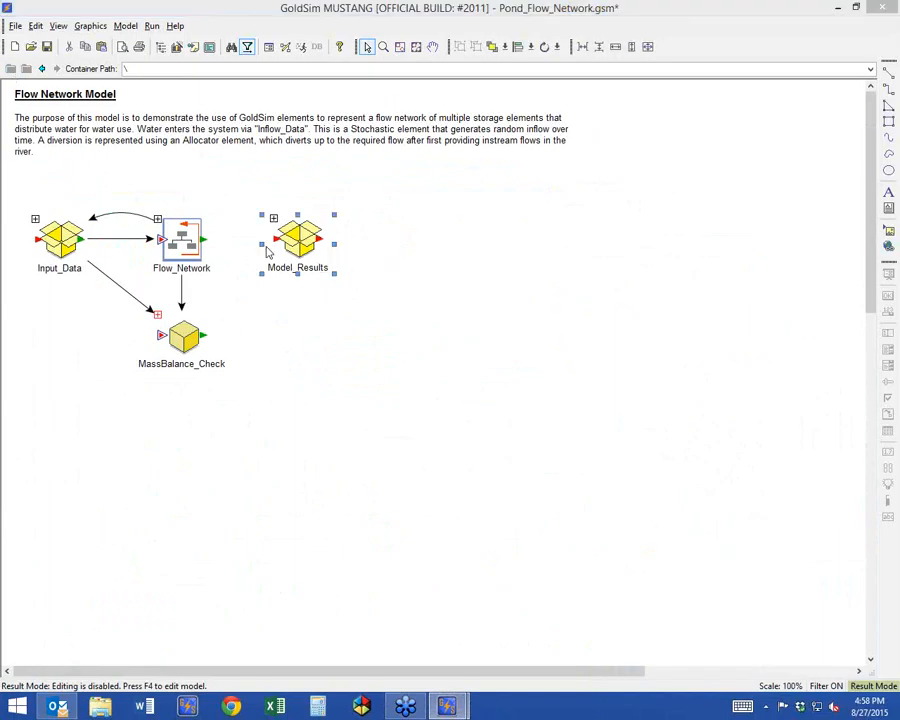
{"action": "left_click", "coordinate": [516, 493]}
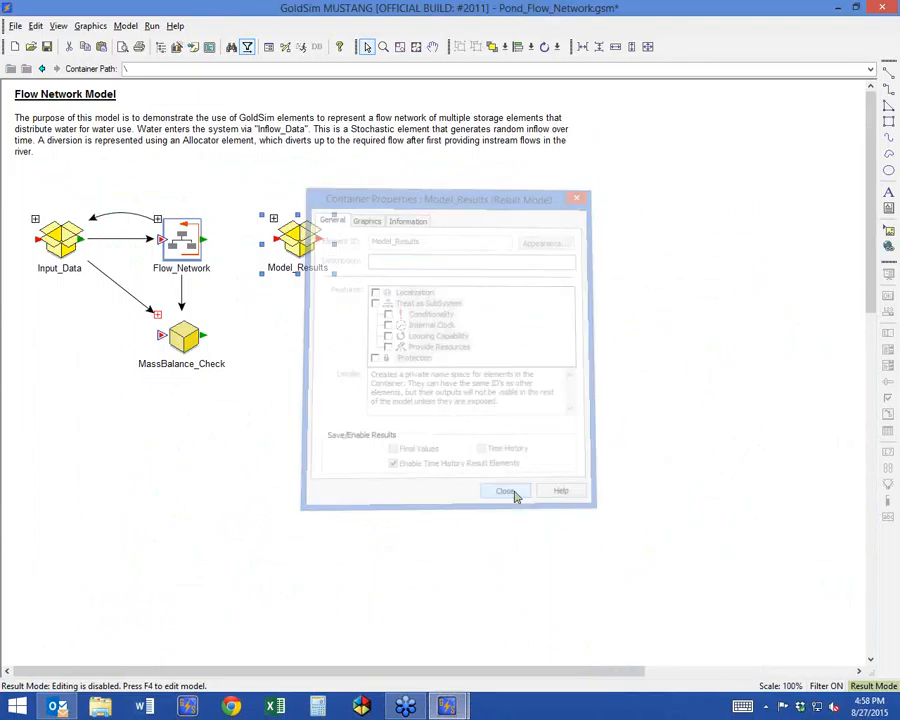
{"action": "key", "text": "F4"}
{"action": "key", "text": "Return"}
{"action": "double_click", "coordinate": [257, 237]}
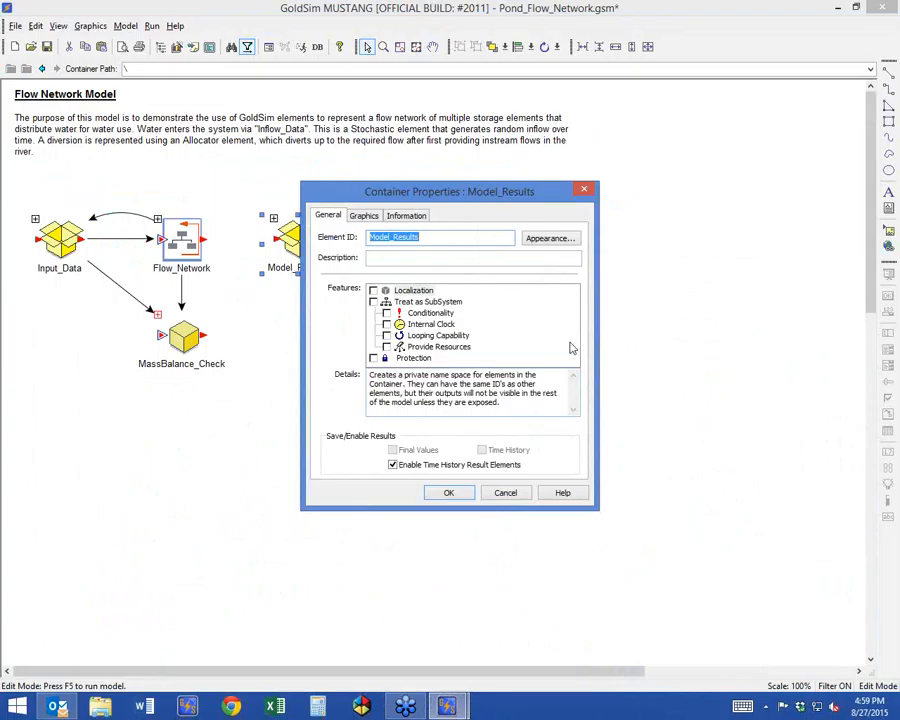
{"action": "left_click", "coordinate": [462, 492]}
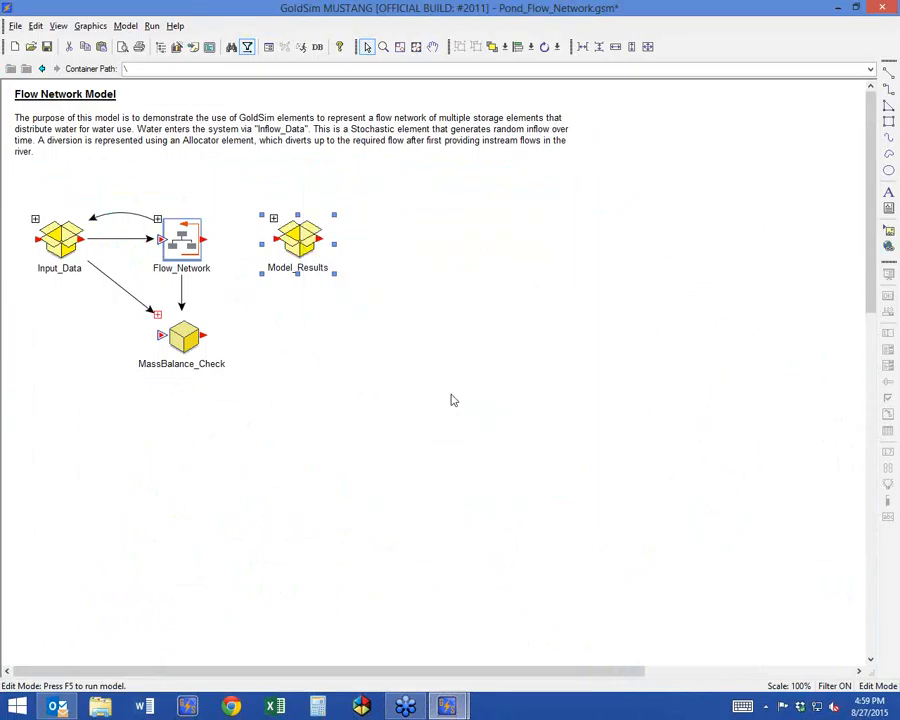